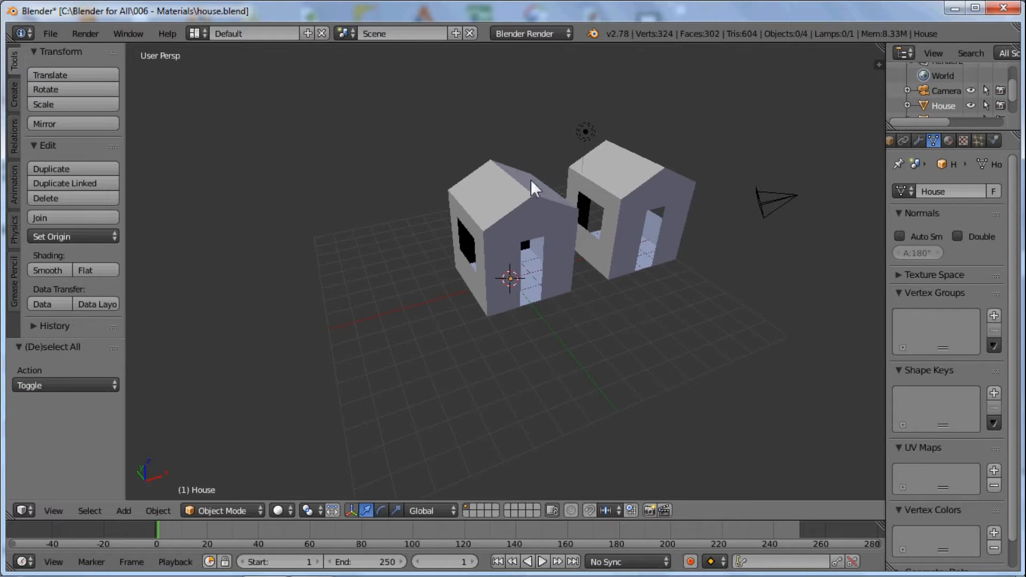
# Switch the render engine to Cycles Render.
pyautogui.click(543, 33)
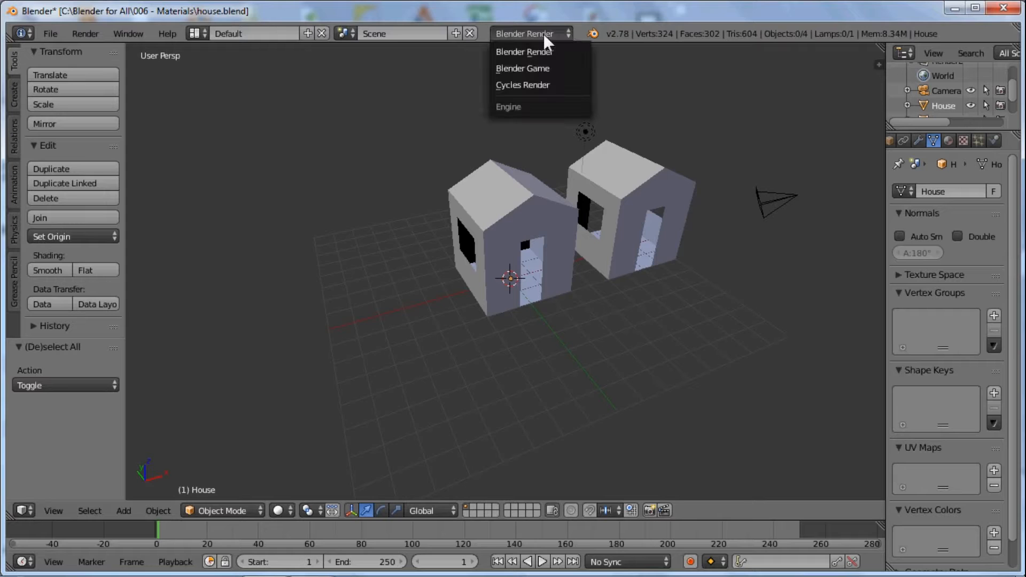
pyautogui.click(542, 86)
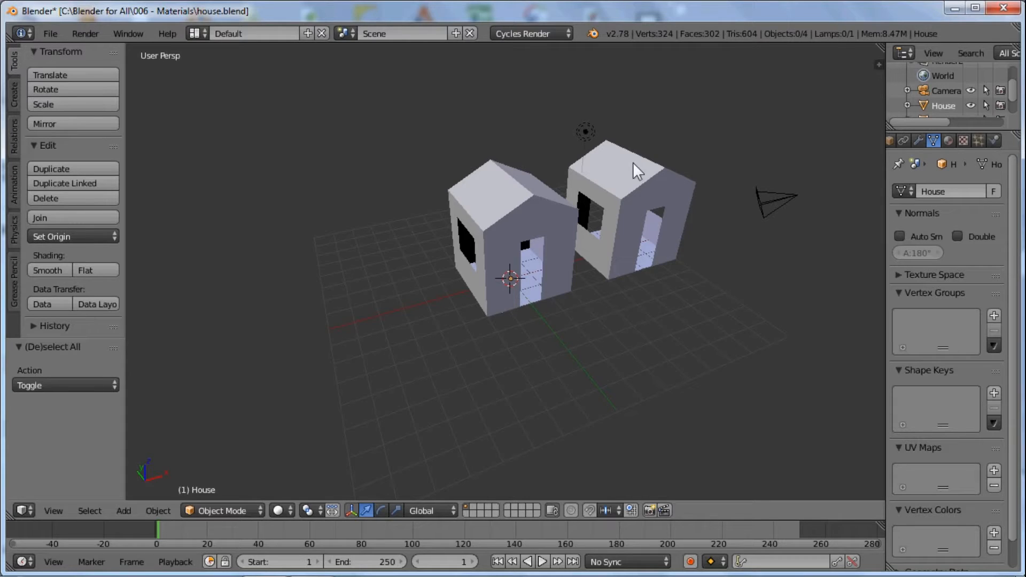
# Enter Edit Mode on the front house and rename its existing material as Wallss.
pyautogui.rightClick(498, 193)
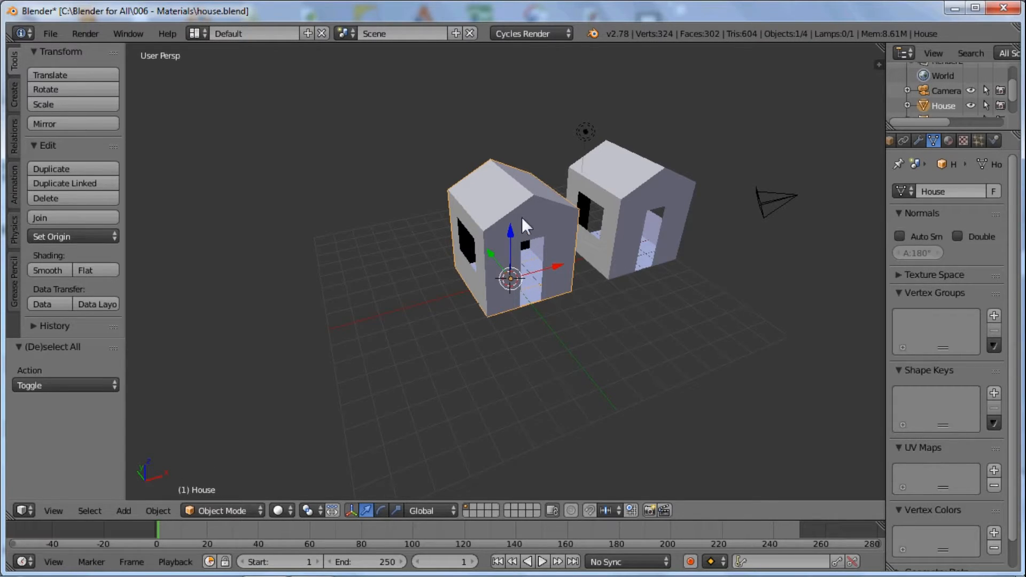
pyautogui.press('Tab')
pyautogui.scroll(1, 533, 234)
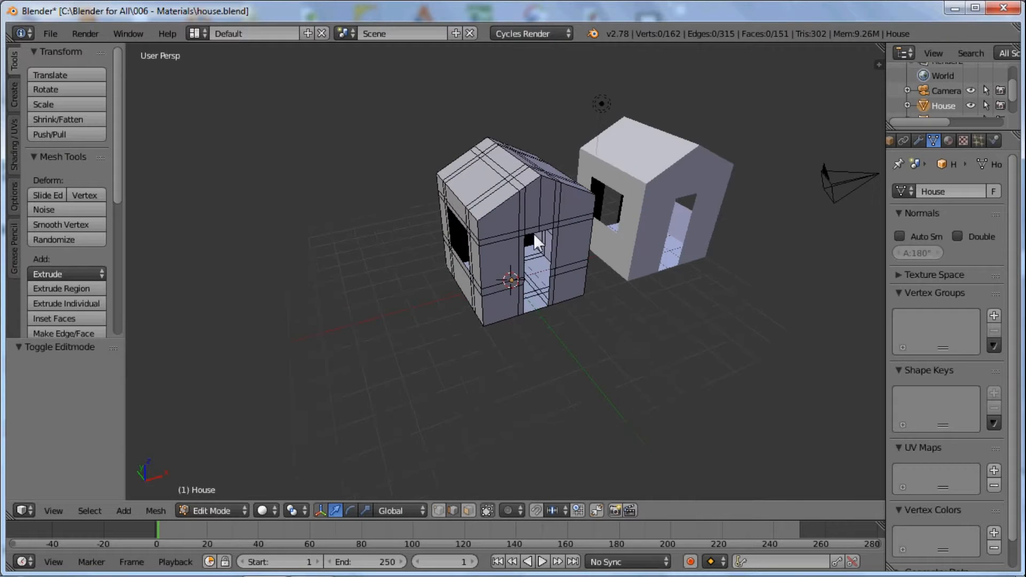
pyautogui.scroll(4, 533, 234)
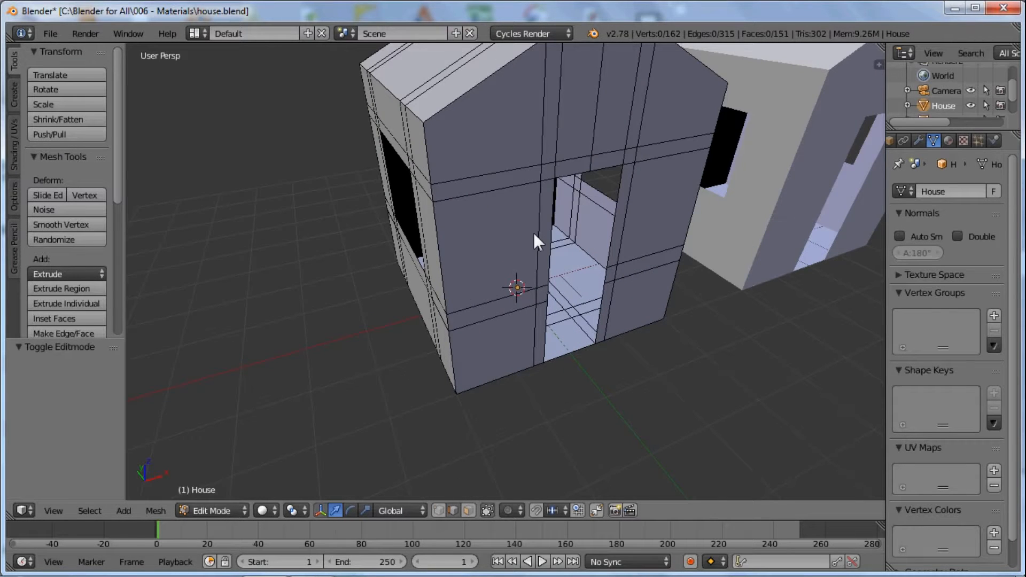
pyautogui.scroll(-4, 533, 233)
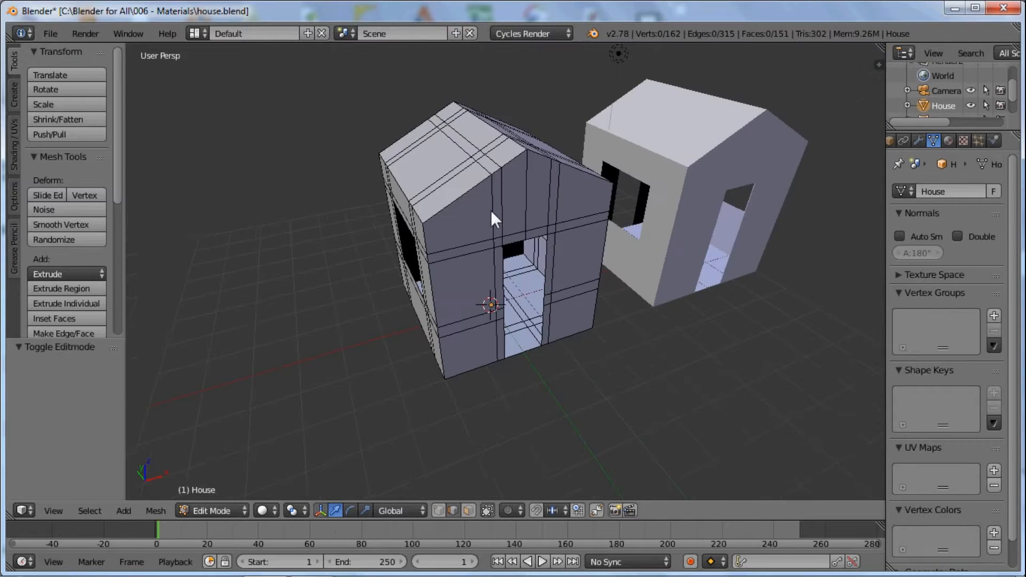
pyautogui.click(949, 141)
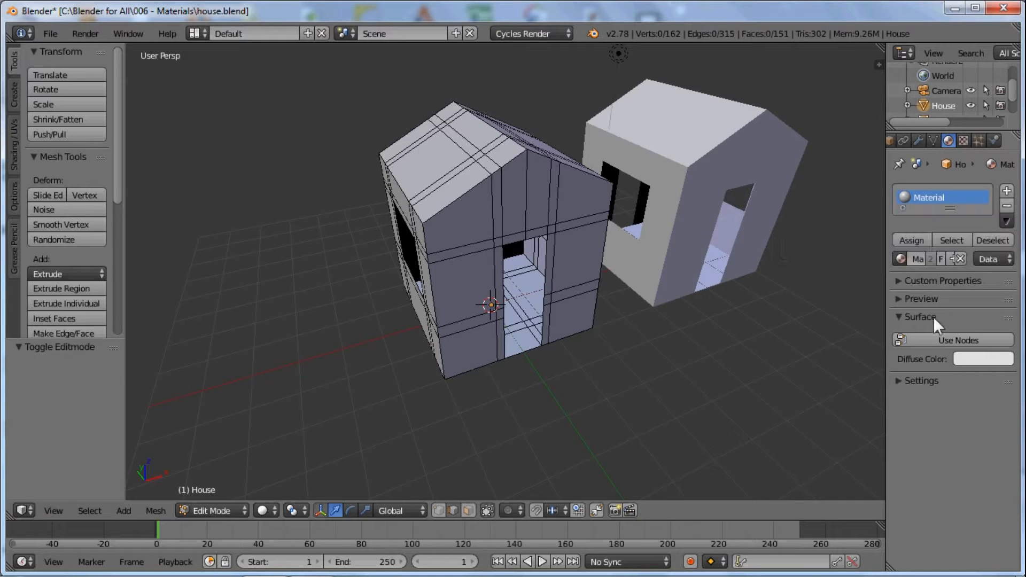
pyautogui.moveTo(500, 190); pyautogui.dragTo(794, 203, button='middle')
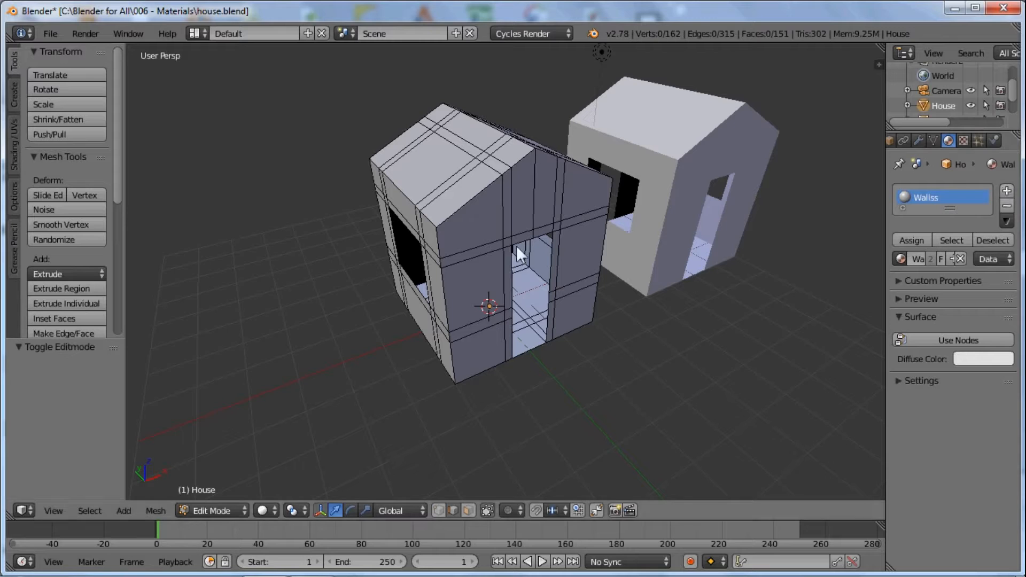
# Add a second material slot to the house with a new material named Roof.
pyautogui.click(1007, 191)
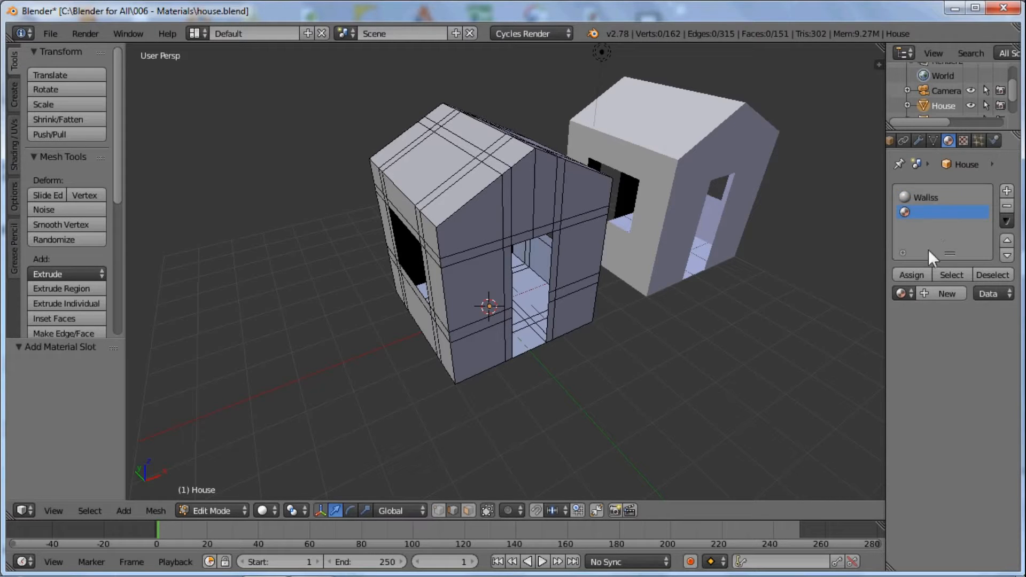
pyautogui.click(931, 293)
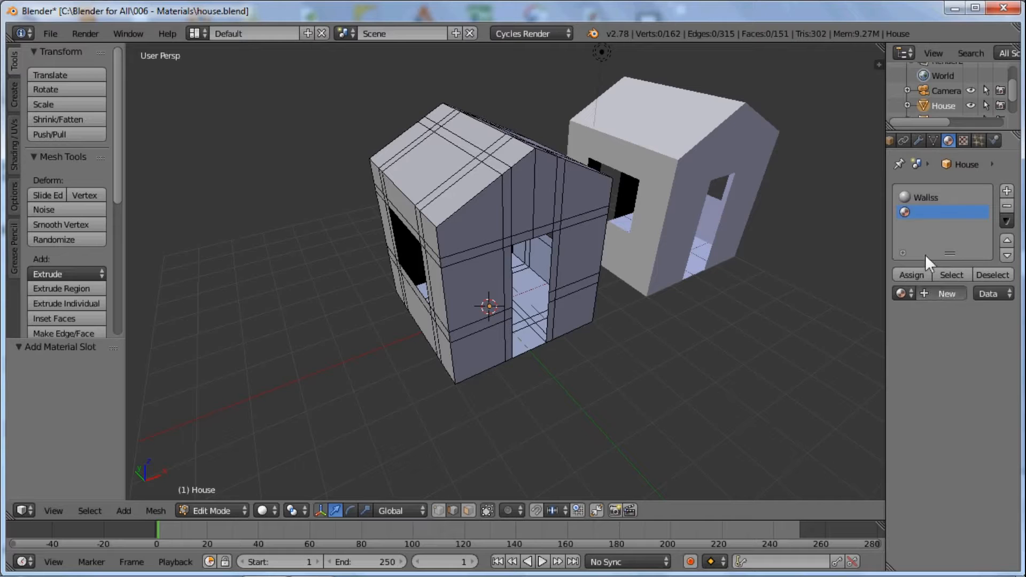
pyautogui.doubleClick(923, 212)
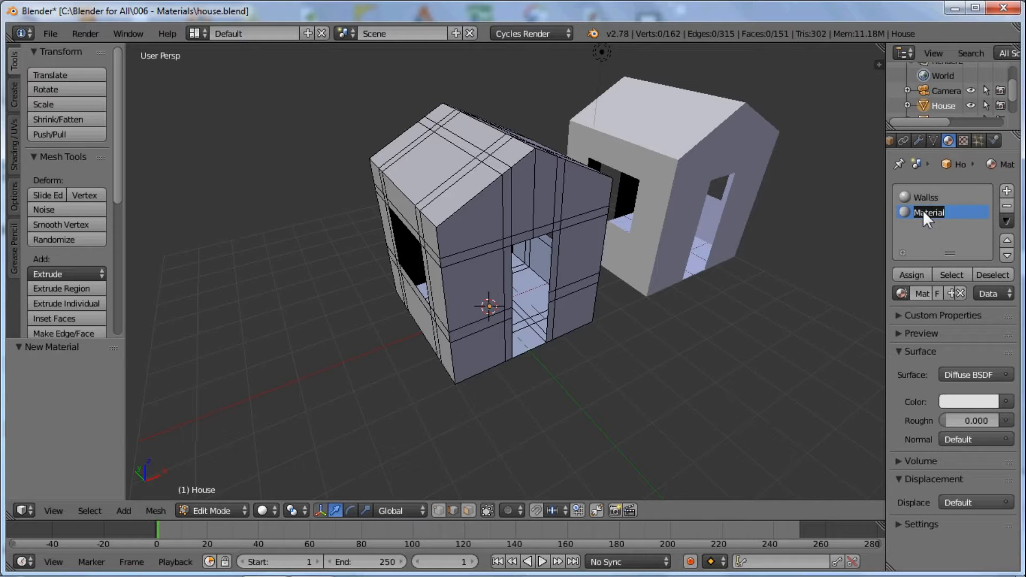
pyautogui.write('Roof')
pyautogui.press('Return')
# Add a third material slot with a new material named Trim.
pyautogui.click(1007, 192)
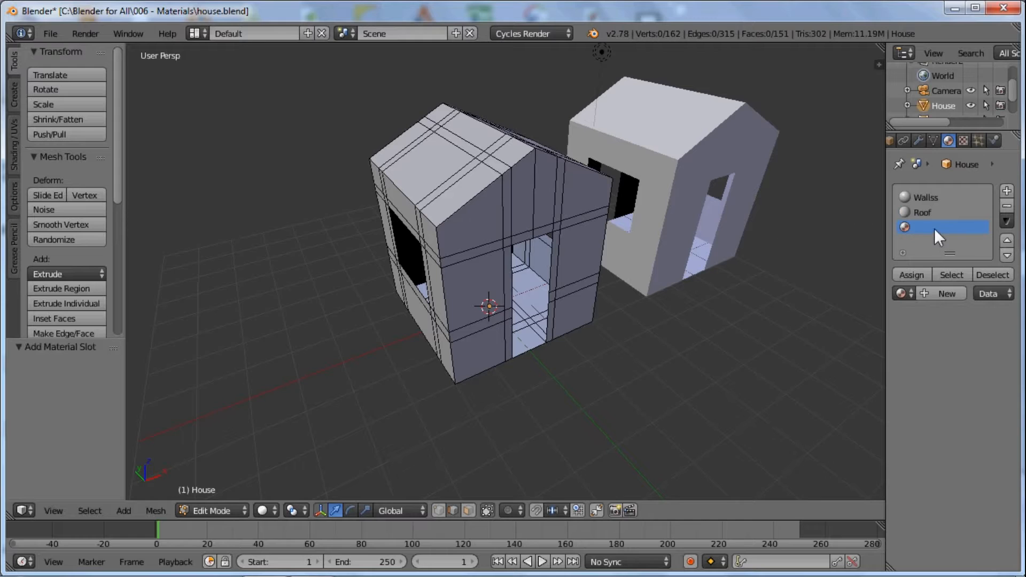
pyautogui.click(931, 294)
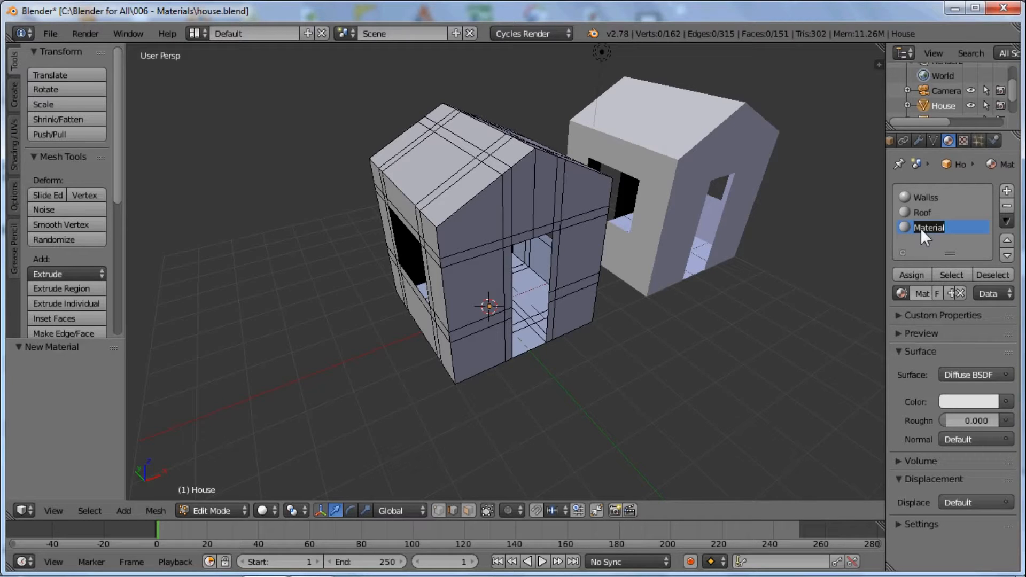
pyautogui.write('im')
pyautogui.press('Return')
# Add a fourth material slot with a new material named Floor.
pyautogui.click(1007, 191)
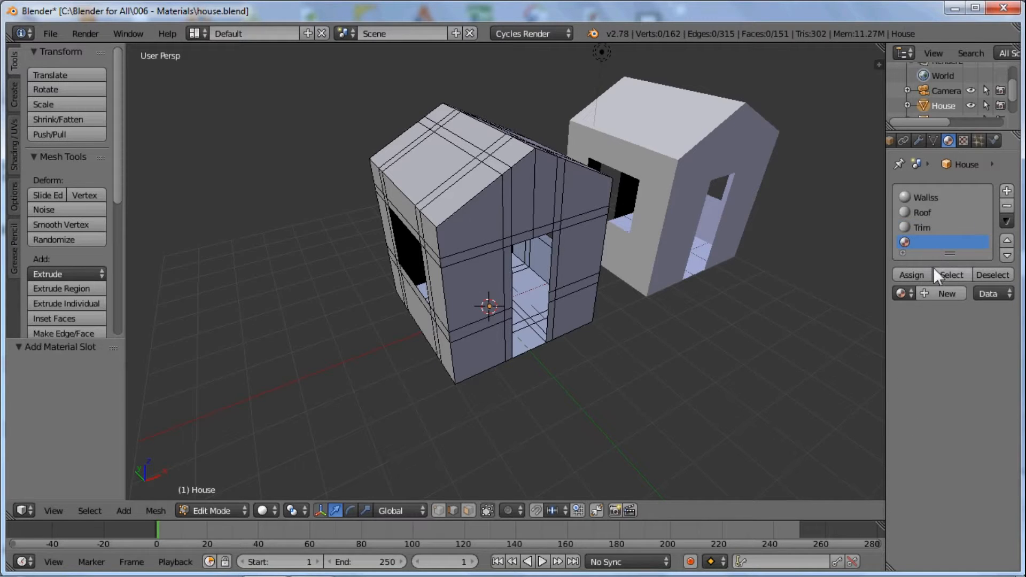
pyautogui.click(927, 291)
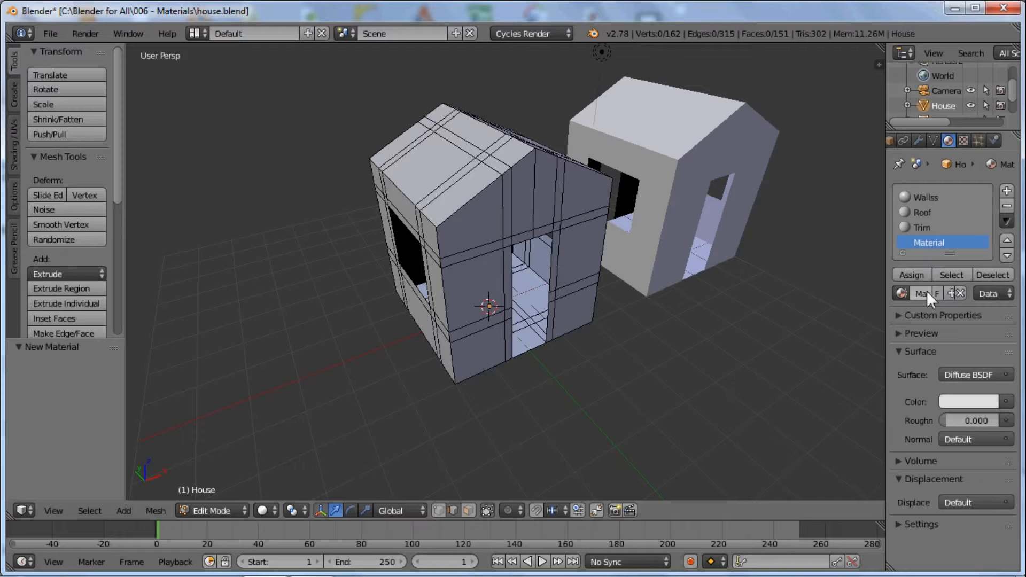
pyautogui.click(923, 240)
pyautogui.write('Floor')
pyautogui.press('Return')
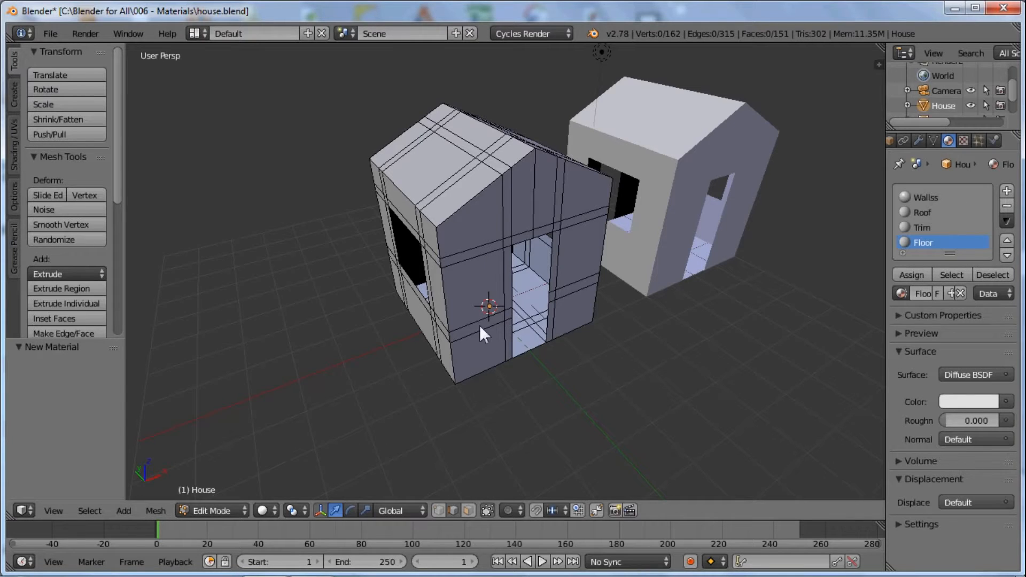
# Set the mesh selection mode to Face for the house.
pyautogui.moveTo(480, 325); pyautogui.dragTo(494, 319, button='middle')
pyautogui.scroll(1, 494, 318)
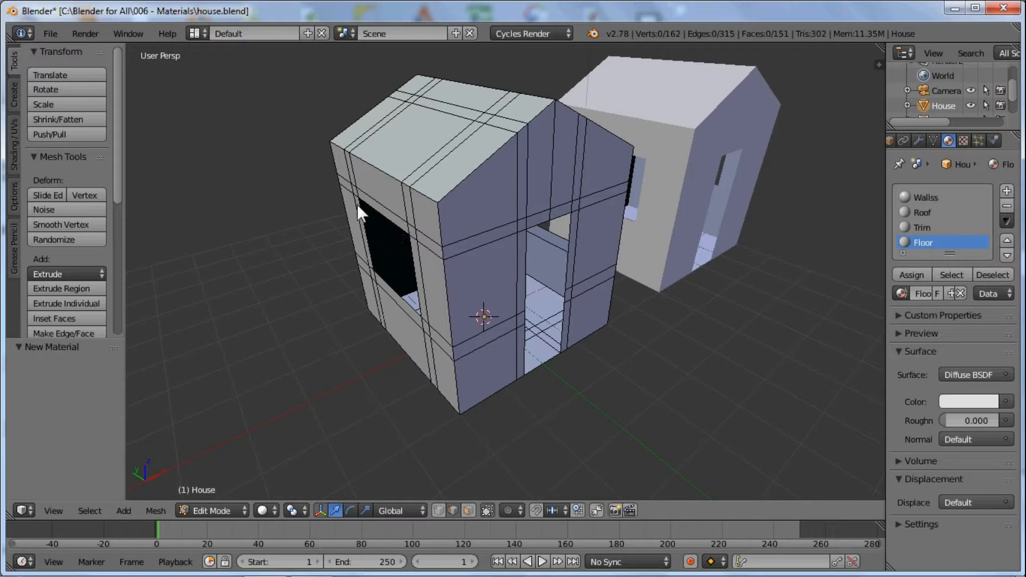
pyautogui.moveTo(410, 240); pyautogui.dragTo(513, 232, button='middle')
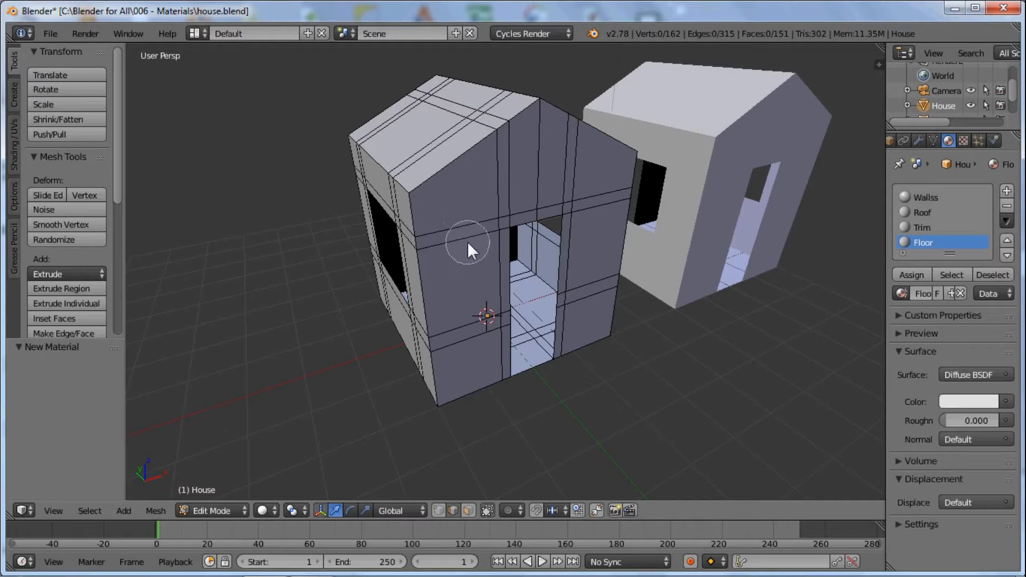
pyautogui.moveTo(459, 233); pyautogui.dragTo(461, 320)
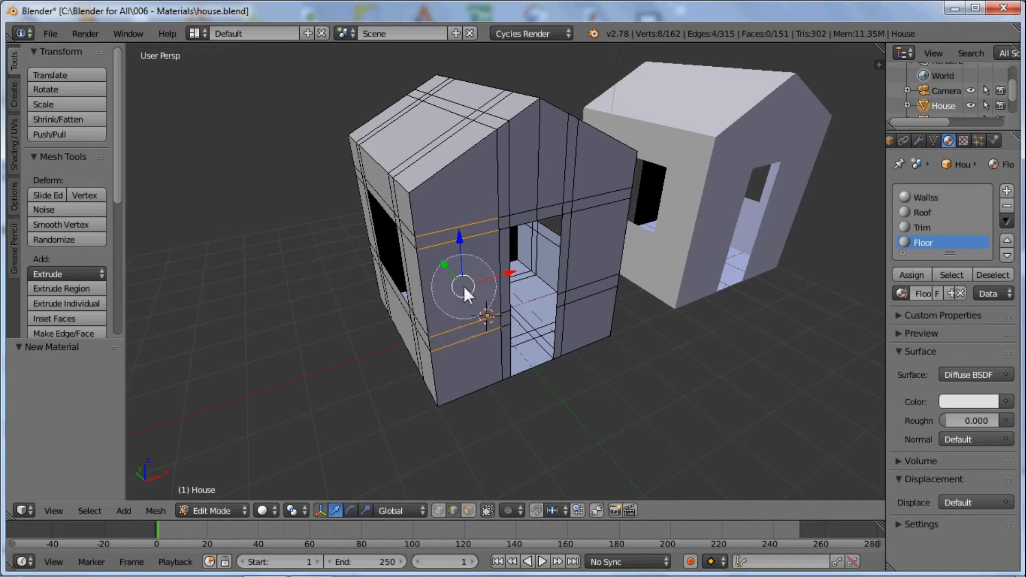
pyautogui.press('Escape')
pyautogui.hotkey('ctrl', 'Tab')
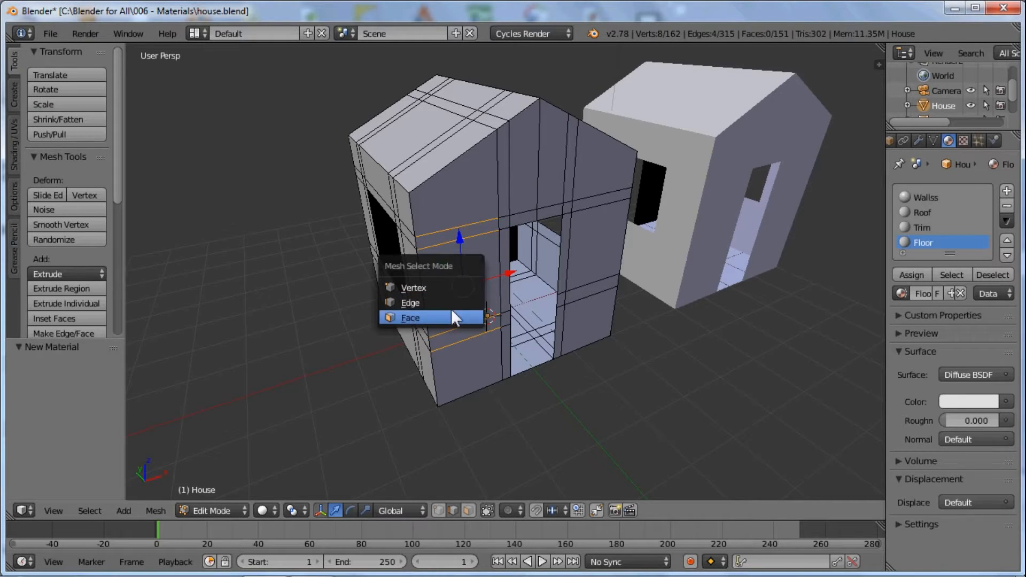
pyautogui.click(451, 311)
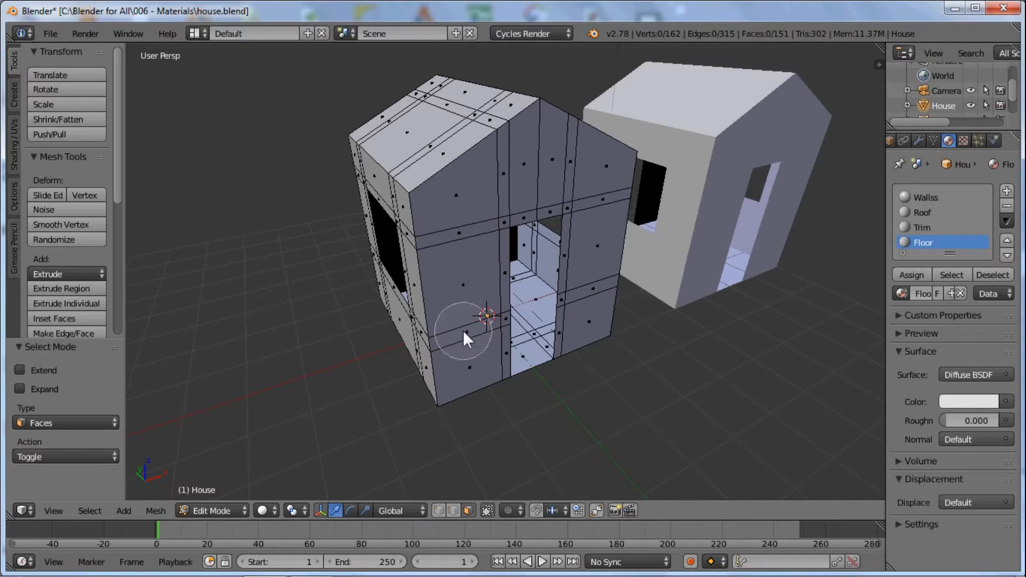
# Circle-select the front gable wall faces around the doorway, leaving out the narrow door trim faces.
pyautogui.moveTo(462, 330)
pyautogui.mouseDown()
pyautogui.moveTo(455, 296)
pyautogui.moveTo(464, 228)
pyautogui.moveTo(483, 202)
pyautogui.mouseUp()
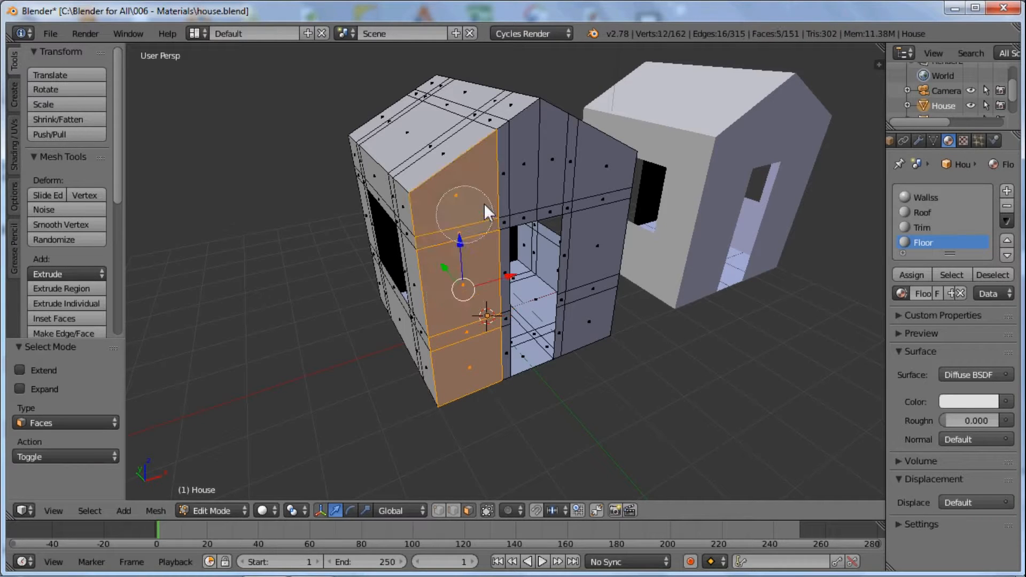
pyautogui.moveTo(525, 166)
pyautogui.mouseDown()
pyautogui.moveTo(592, 168)
pyautogui.moveTo(614, 243)
pyautogui.mouseUp()
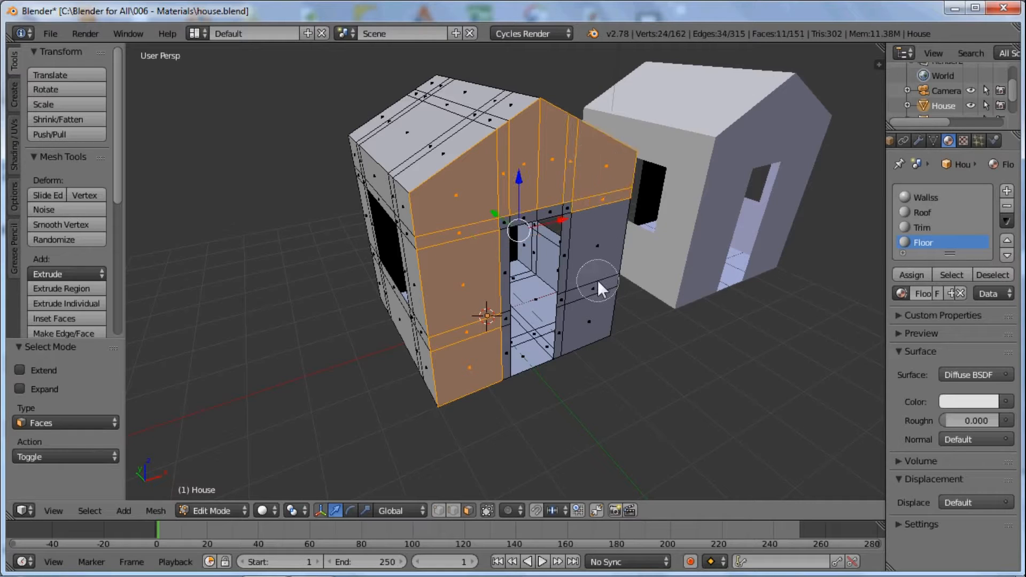
pyautogui.moveTo(587, 292); pyautogui.dragTo(593, 293)
pyautogui.press('Escape')
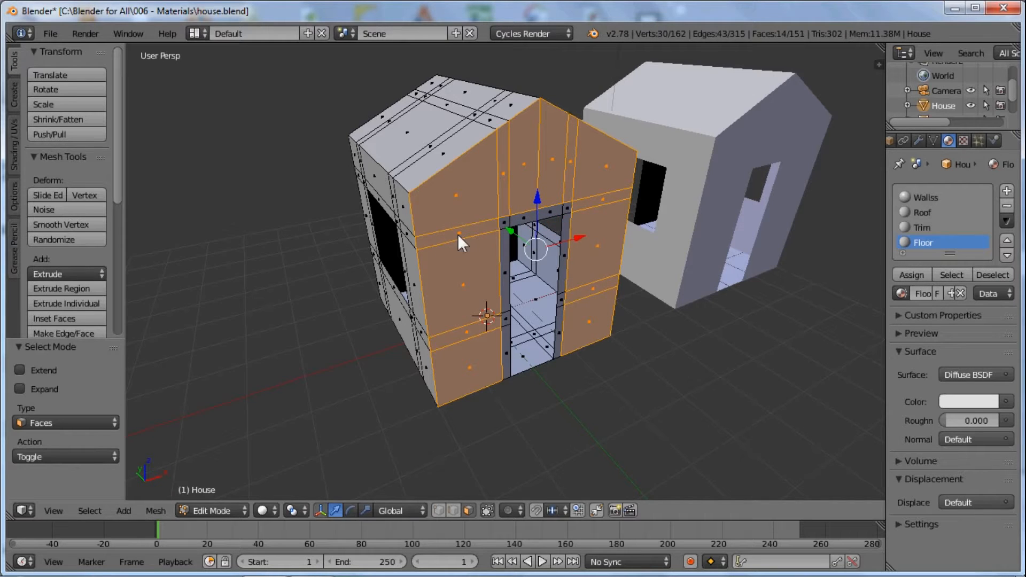
# Add the adjoining side wall's faces around the window to the selection, leaving out the narrow window trim faces.
pyautogui.moveTo(434, 267); pyautogui.dragTo(489, 297, button='middle')
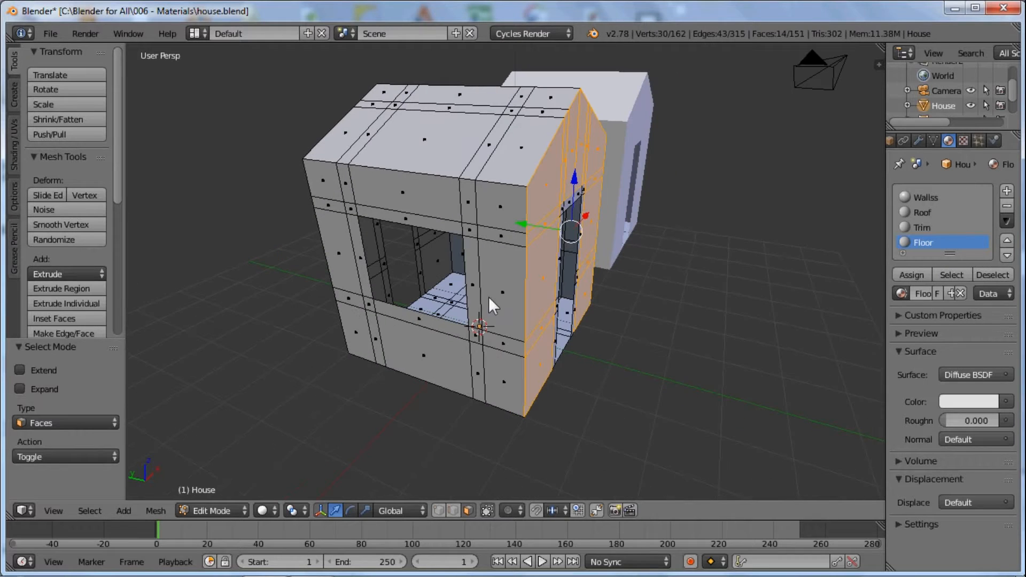
pyautogui.moveTo(482, 370); pyautogui.dragTo(483, 369)
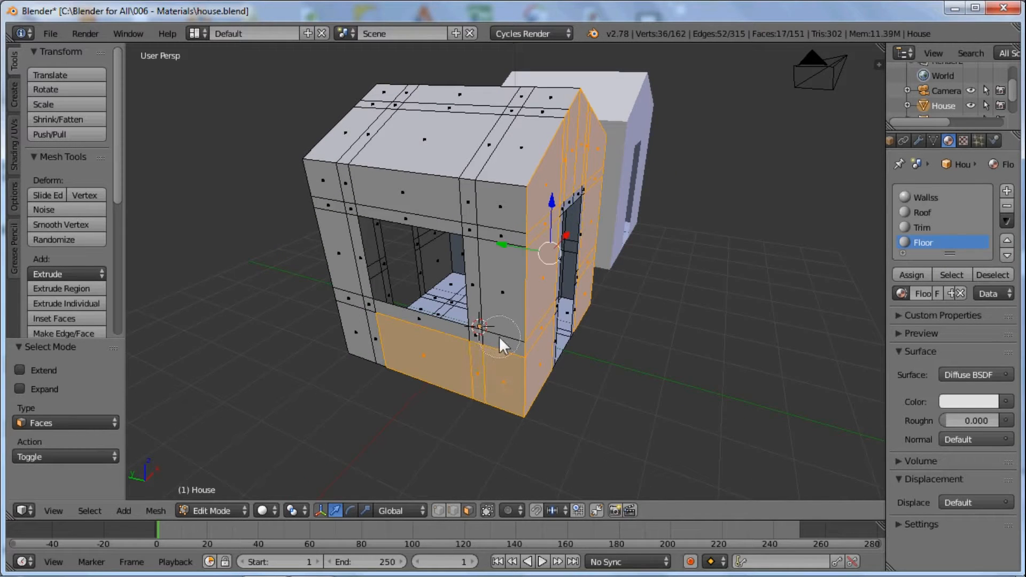
pyautogui.moveTo(504, 331); pyautogui.dragTo(503, 330)
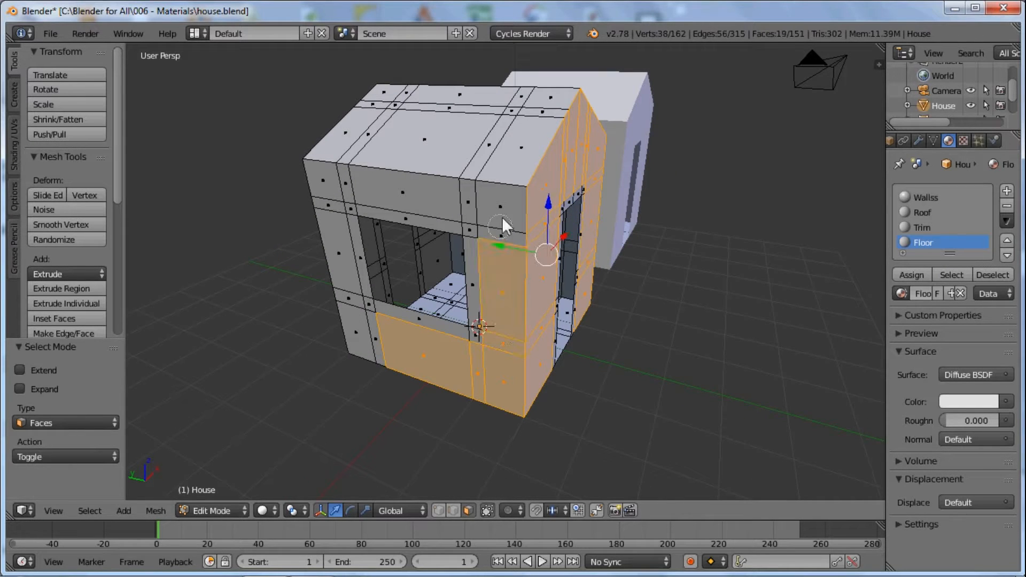
pyautogui.moveTo(502, 227)
pyautogui.mouseDown()
pyautogui.moveTo(503, 217)
pyautogui.moveTo(326, 201)
pyautogui.moveTo(328, 214)
pyautogui.mouseUp()
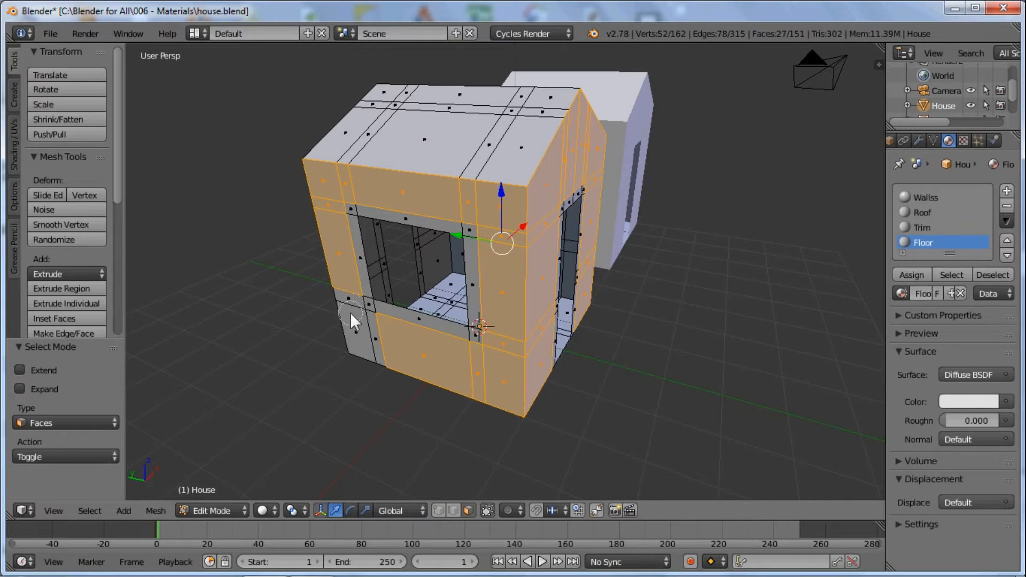
pyautogui.moveTo(350, 312); pyautogui.dragTo(363, 338)
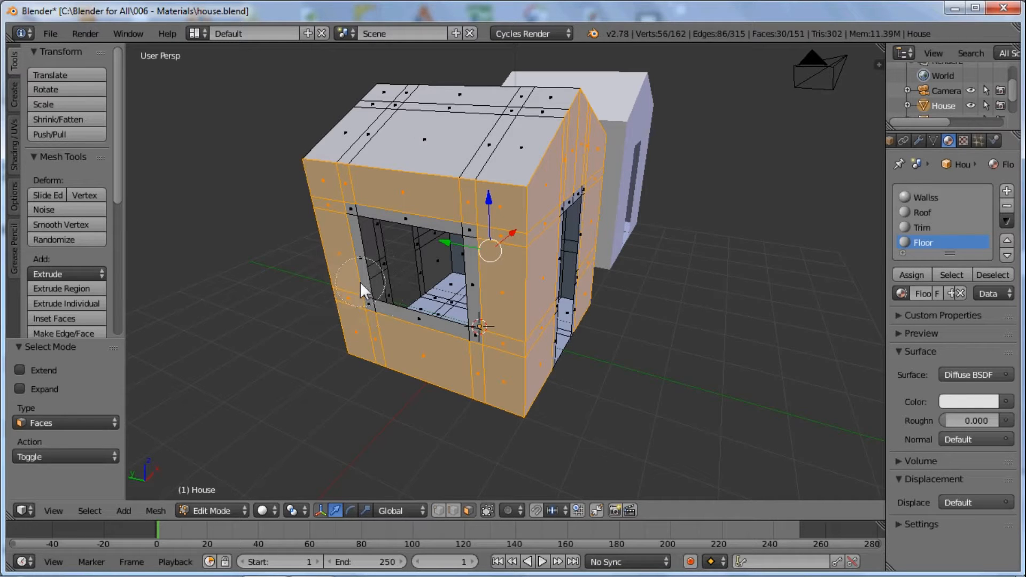
pyautogui.rightClick(396, 311)
# Add the back gable wall's faces around the doorway to the selection, leaving out the door trim faces.
pyautogui.moveTo(387, 315)
pyautogui.mouseDown(button='middle')
pyautogui.moveTo(412, 328)
pyautogui.moveTo(545, 301)
pyautogui.mouseUp(button='middle')
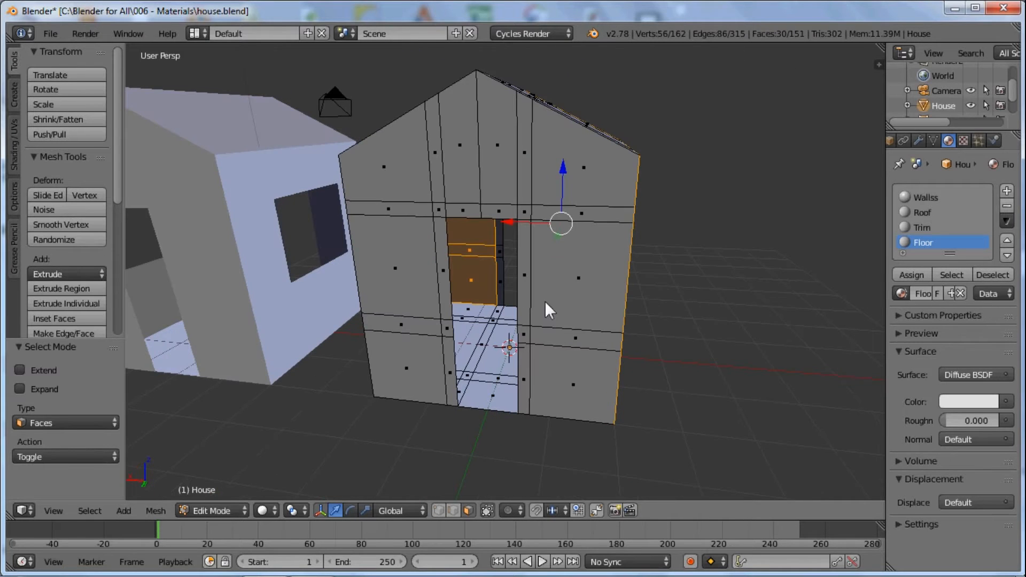
pyautogui.click(572, 353)
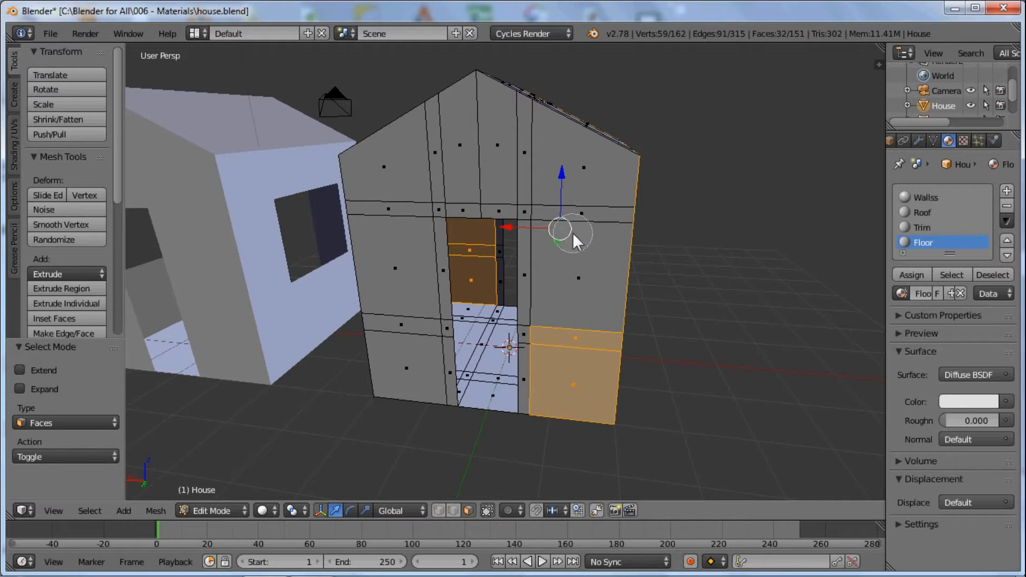
pyautogui.click(575, 232)
pyautogui.click(534, 164)
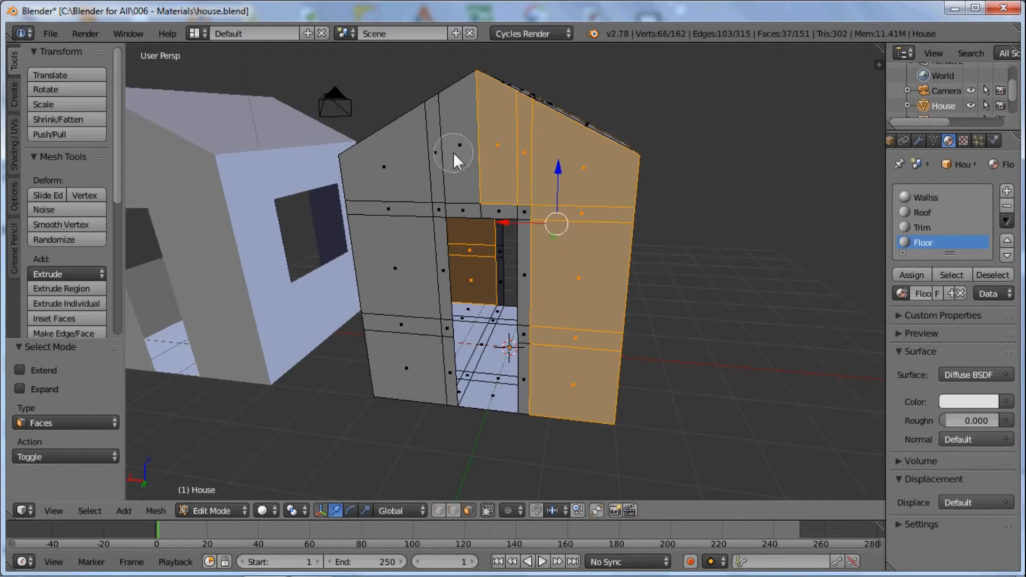
pyautogui.moveTo(452, 152); pyautogui.dragTo(400, 192)
pyautogui.click(400, 222)
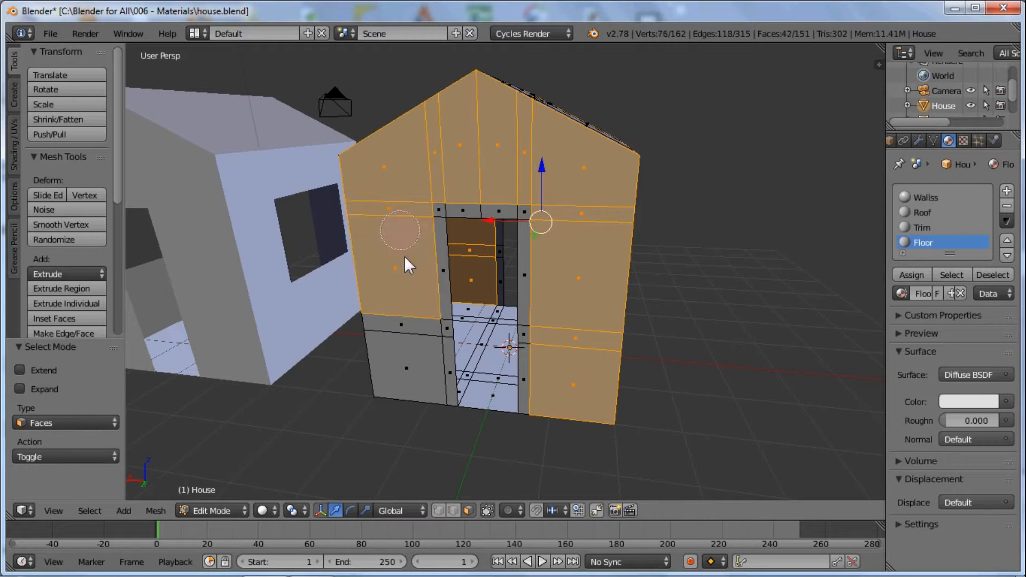
pyautogui.click(411, 336)
pyautogui.rightClick(428, 335)
# Add the remaining side wall's faces below, above and on the near side of the window to the selection, leaving out the window trim.
pyautogui.moveTo(427, 335); pyautogui.dragTo(485, 341, button='middle')
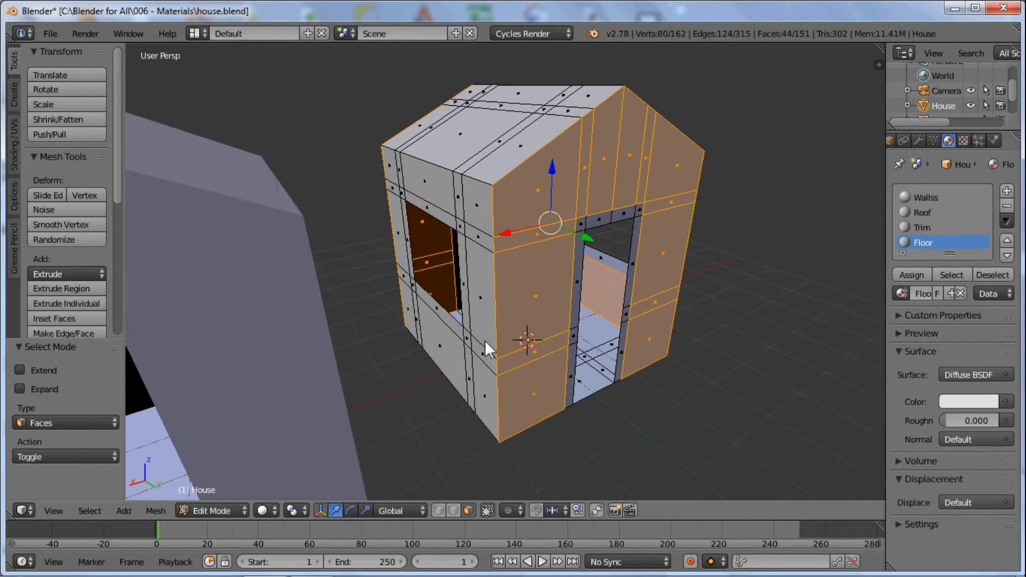
pyautogui.click(471, 376)
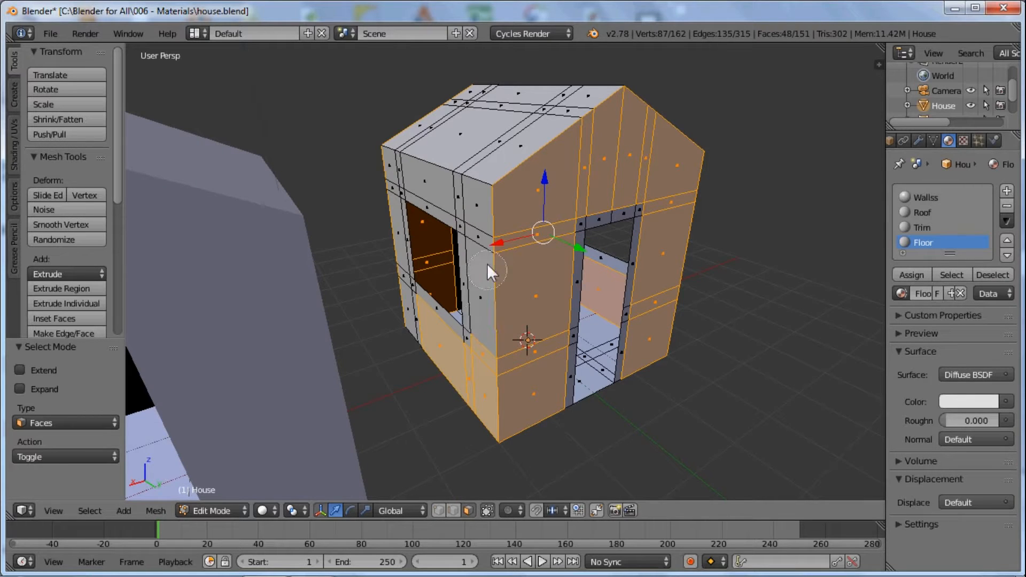
pyautogui.click(479, 227)
pyautogui.click(452, 191)
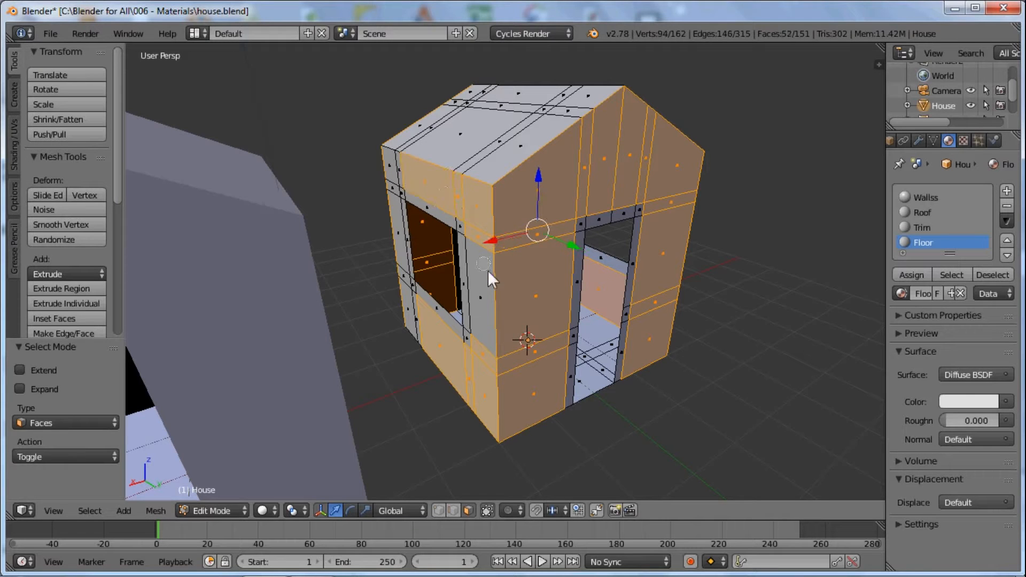
pyautogui.click(471, 271)
pyautogui.click(398, 167)
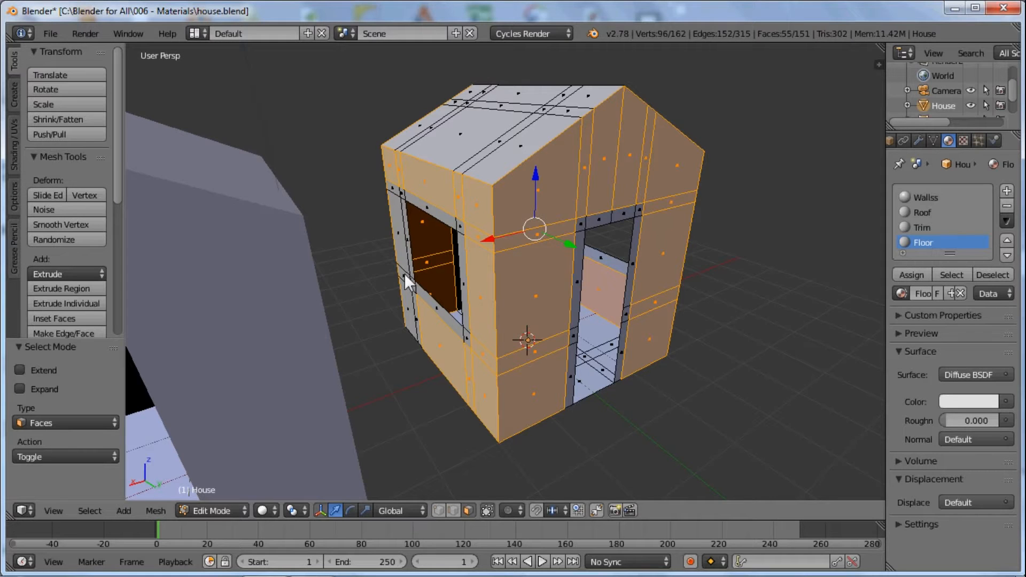
# Circle-select the same side wall's remaining faces between the window trim and the far corner, adding them to the selection.
pyautogui.moveTo(404, 273); pyautogui.dragTo(591, 286, button='middle')
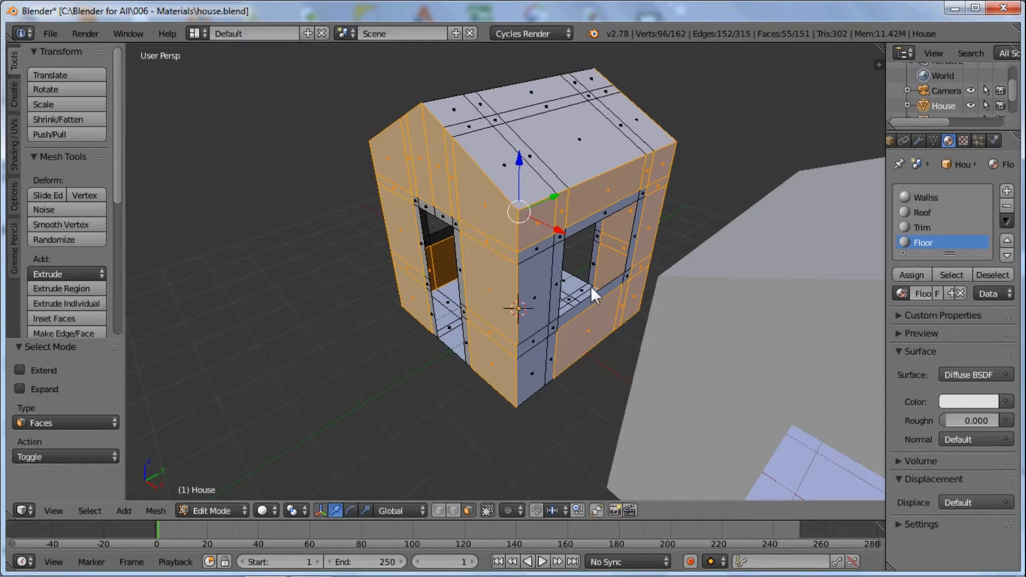
pyautogui.scroll(2, 591, 287)
pyautogui.press('c')
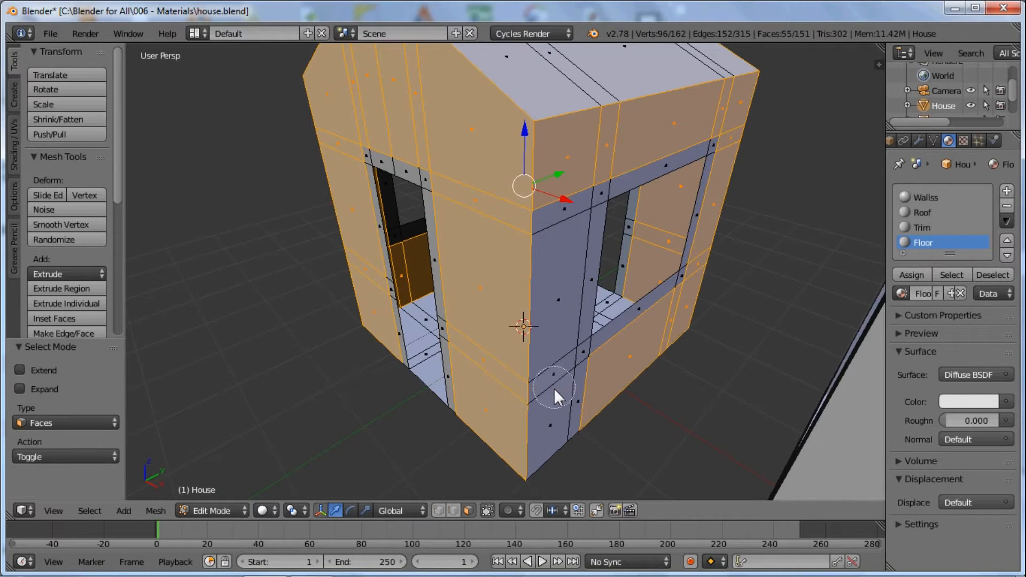
pyautogui.click(555, 390)
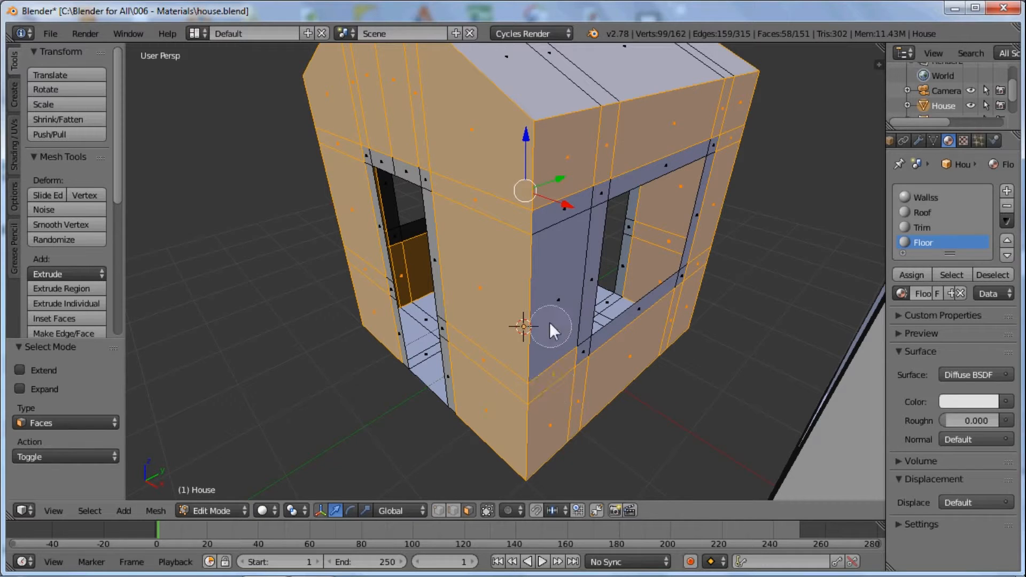
pyautogui.click(557, 224)
pyautogui.click(555, 283)
pyautogui.press('Escape')
pyautogui.scroll(-2, 495, 243)
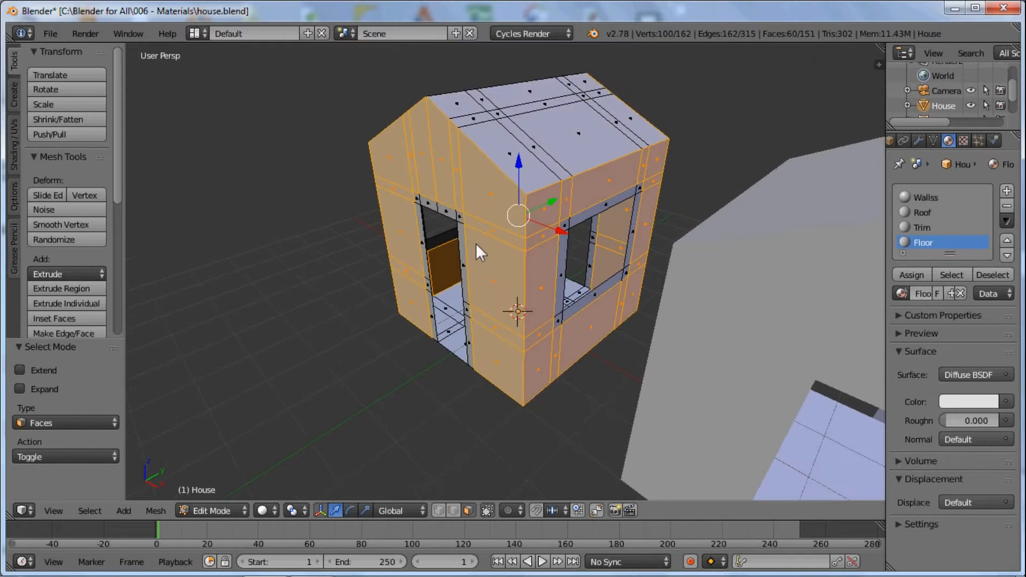
# Assign the Walls material to the selected wall faces and enable nodes for it.
pyautogui.moveTo(476, 244); pyautogui.dragTo(568, 278, button='middle')
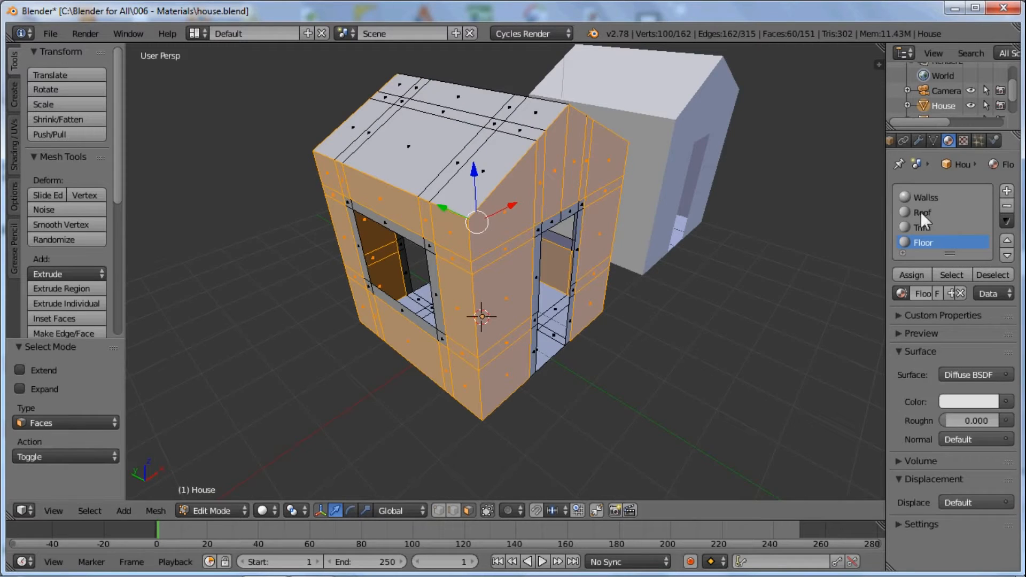
pyautogui.click(926, 199)
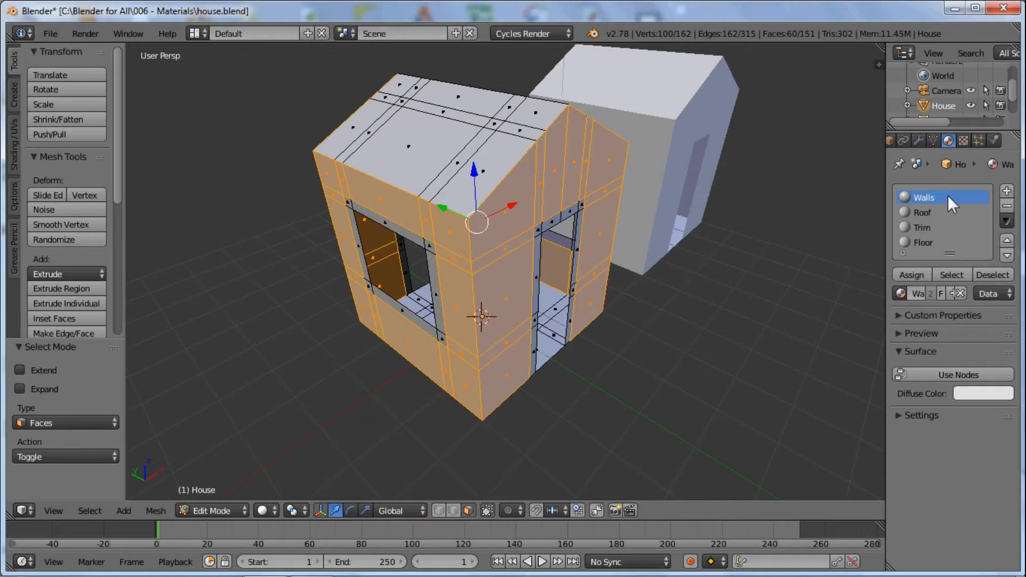
pyautogui.click(911, 275)
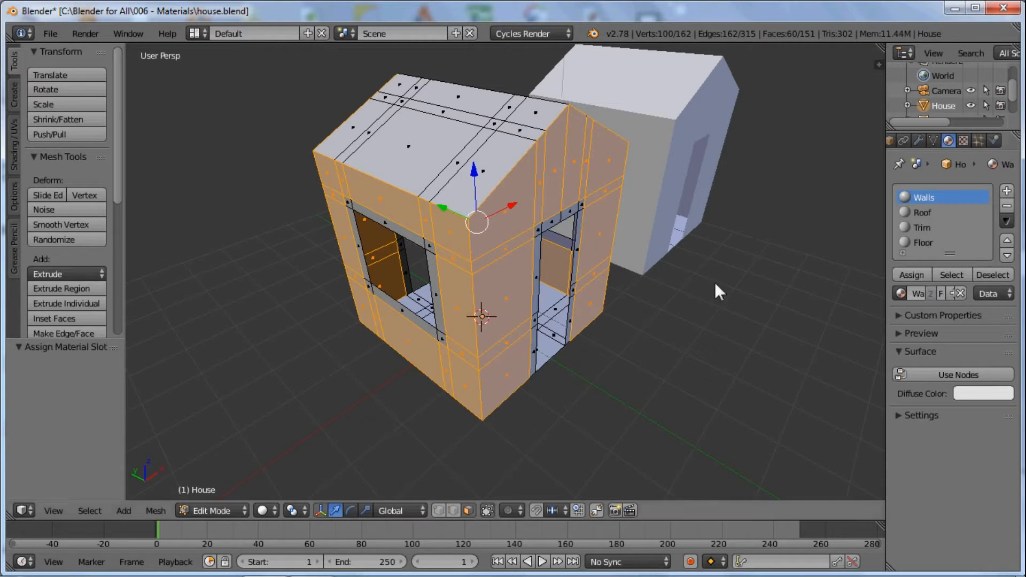
pyautogui.click(942, 374)
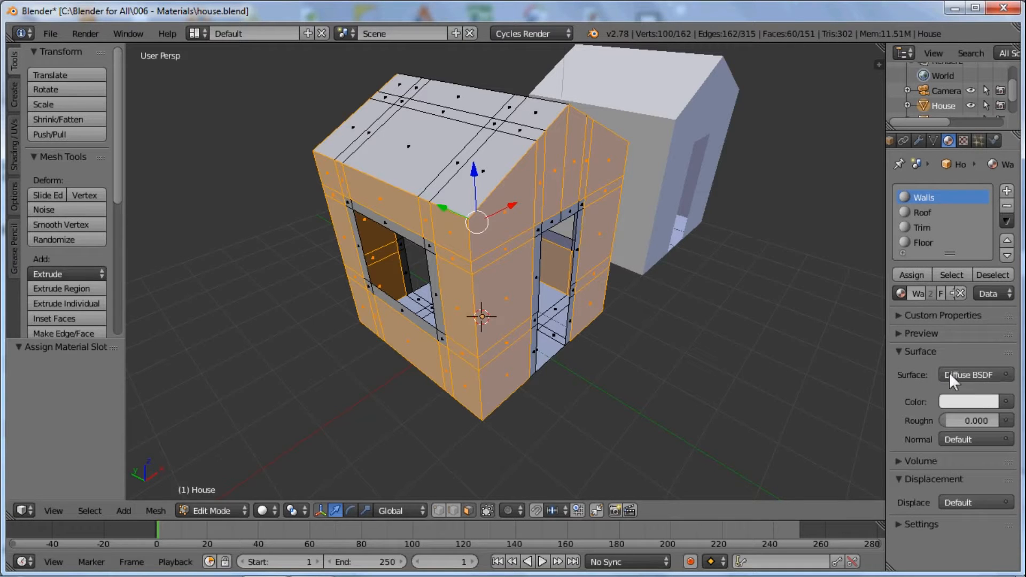
# Set the Walls material's diffuse color to a cream tone with R 1.000, G 0.854 and B 0.500.
pyautogui.click(962, 401)
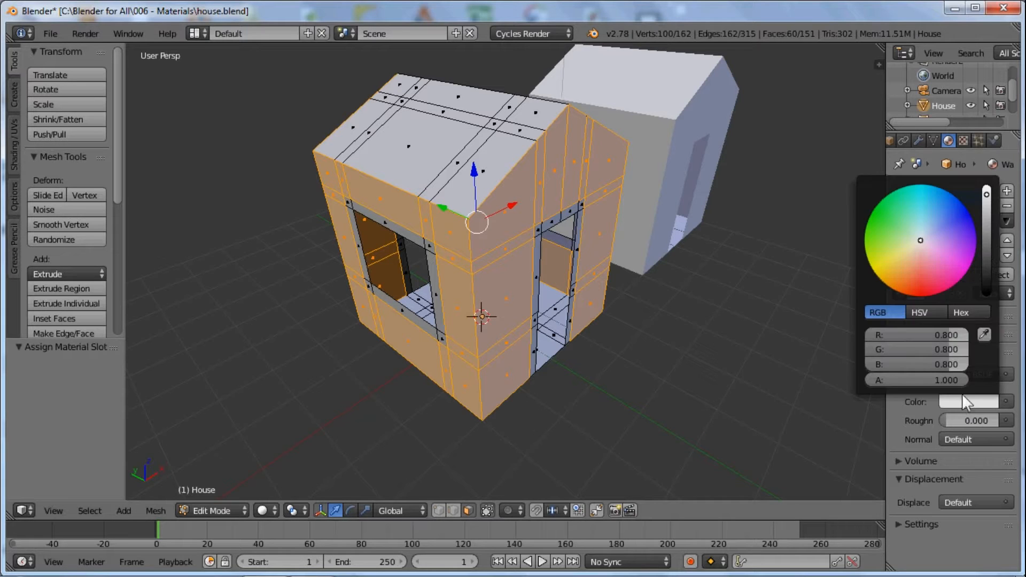
pyautogui.click(945, 335)
pyautogui.write('1')
pyautogui.press('Return')
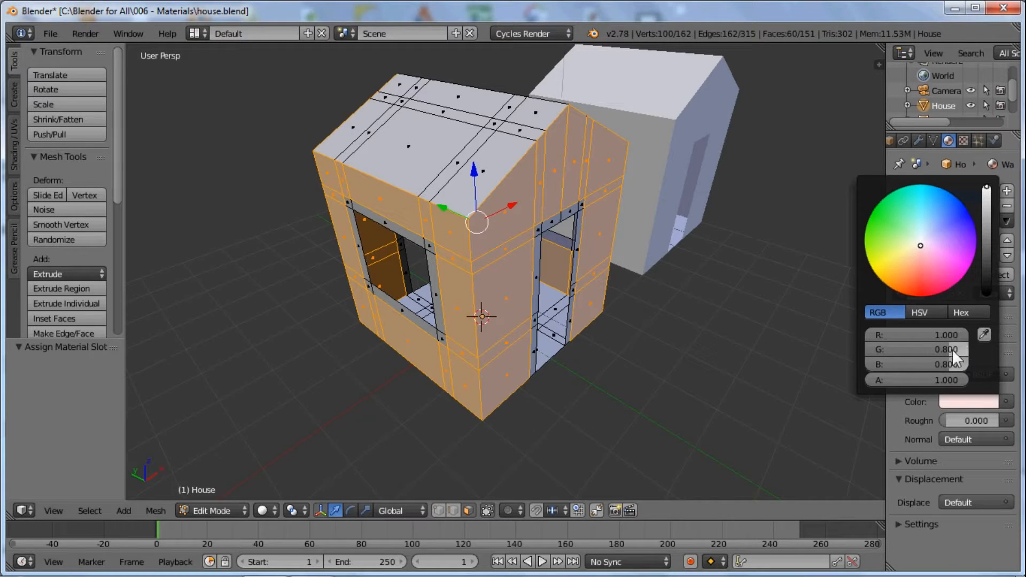
pyautogui.moveTo(945, 364); pyautogui.dragTo(911, 371)
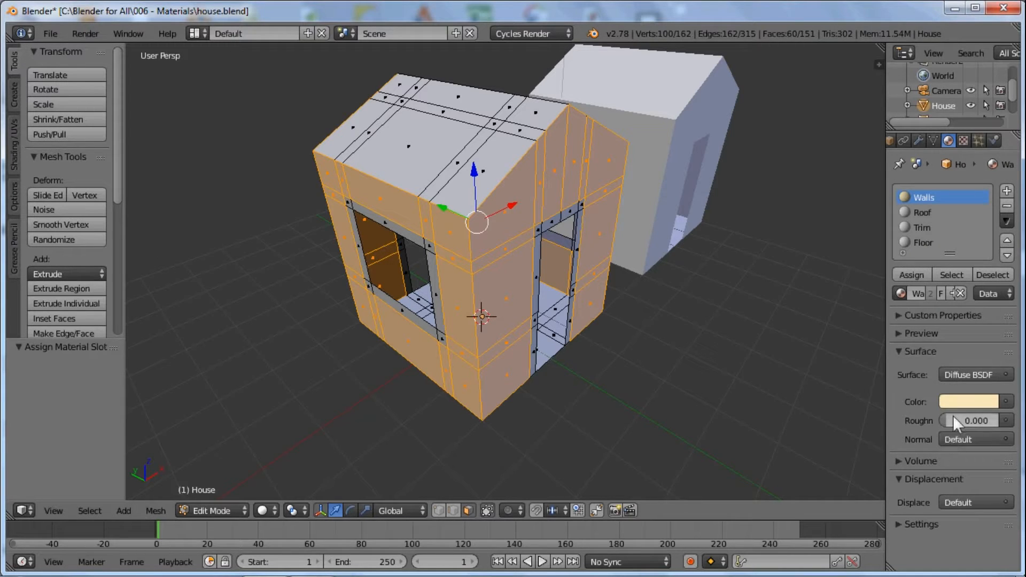
# Return the house to Object Mode and shift the Walls diffuse color to a light orange.
pyautogui.press('Tab')
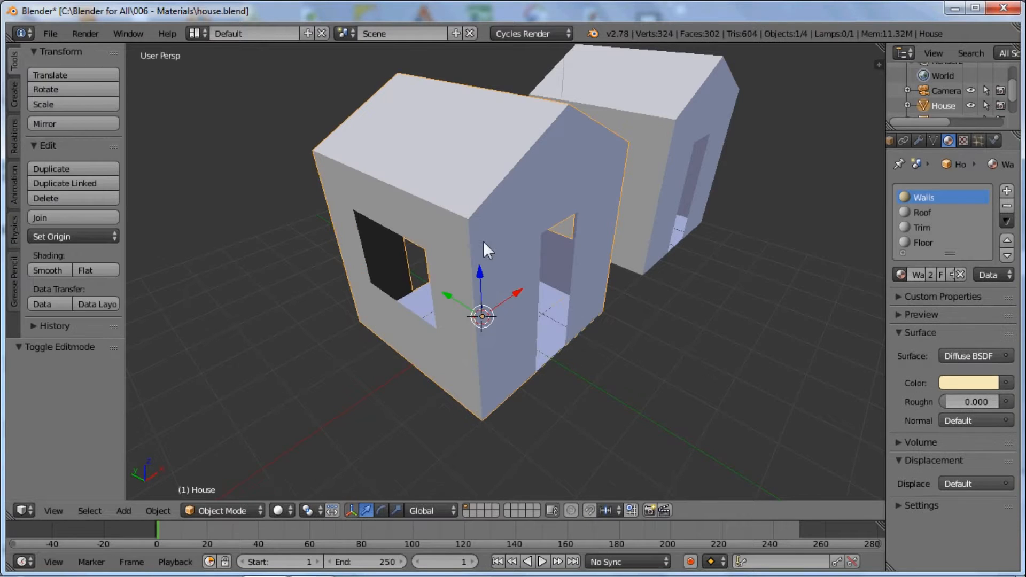
pyautogui.click(966, 385)
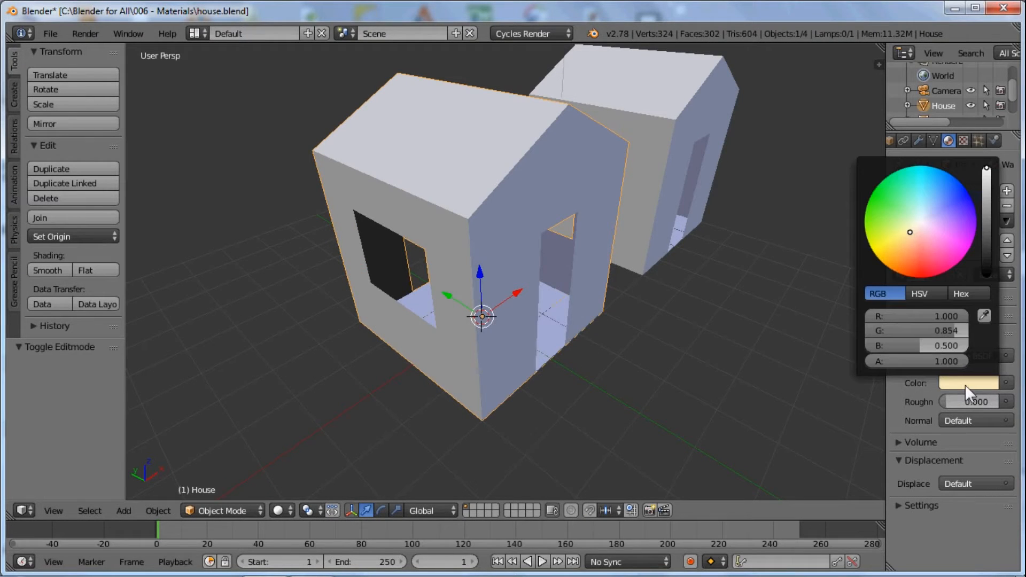
pyautogui.moveTo(913, 351); pyautogui.dragTo(891, 337)
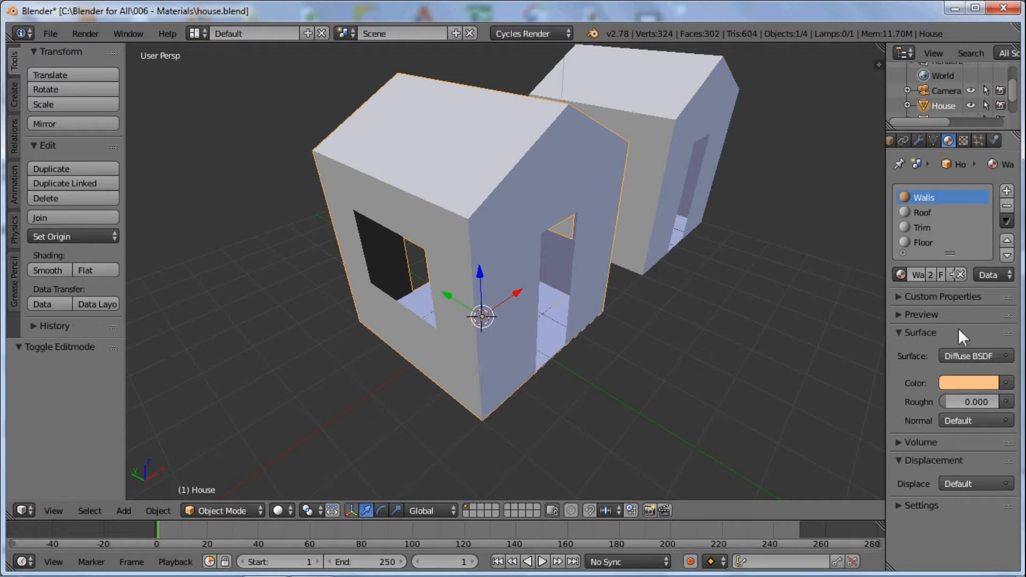
# Copy the Walls material's light orange diffuse color to its viewport color, closing the update notification.
pyautogui.click(903, 505)
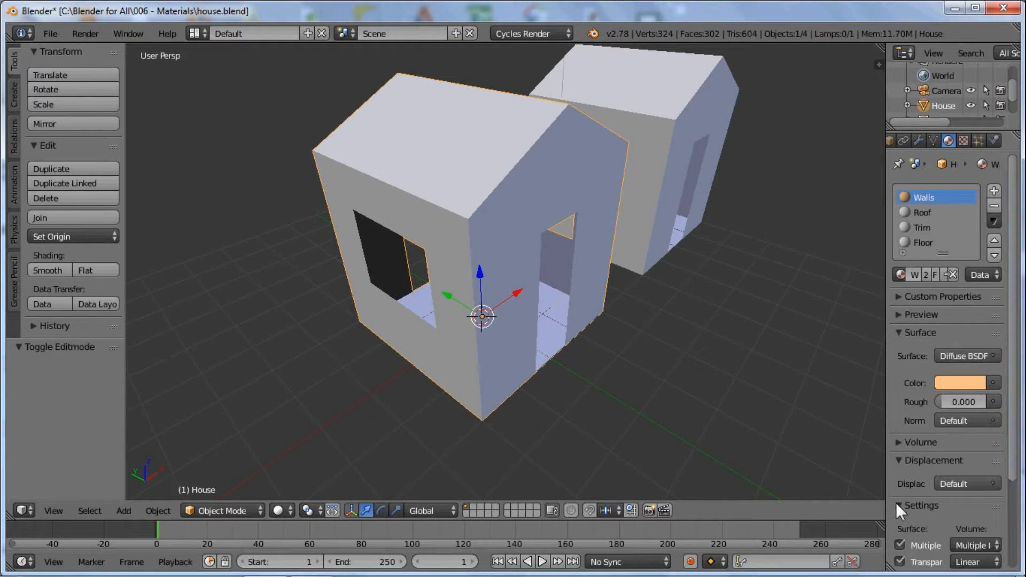
pyautogui.scroll(-5, 919, 422)
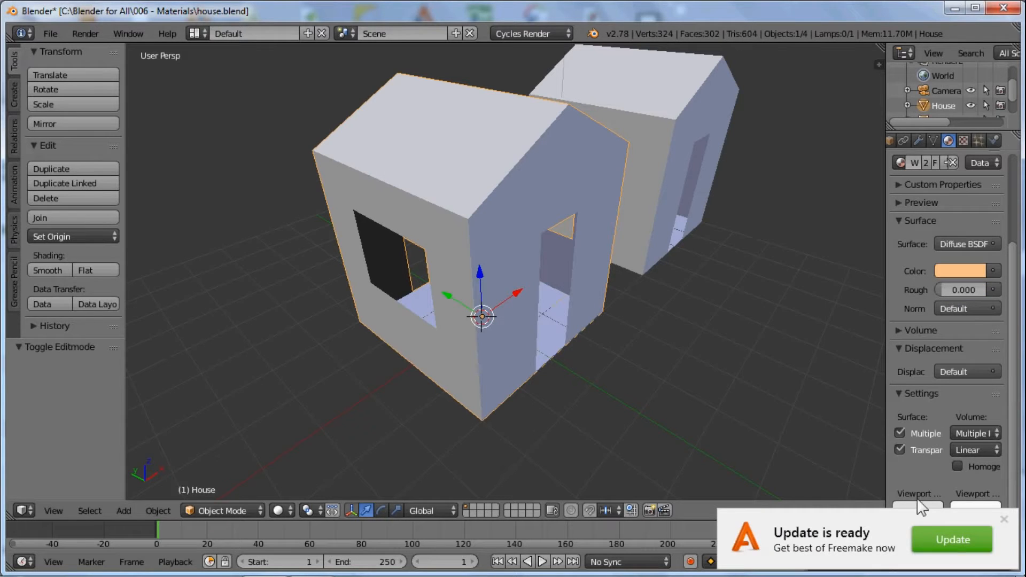
pyautogui.click(1005, 519)
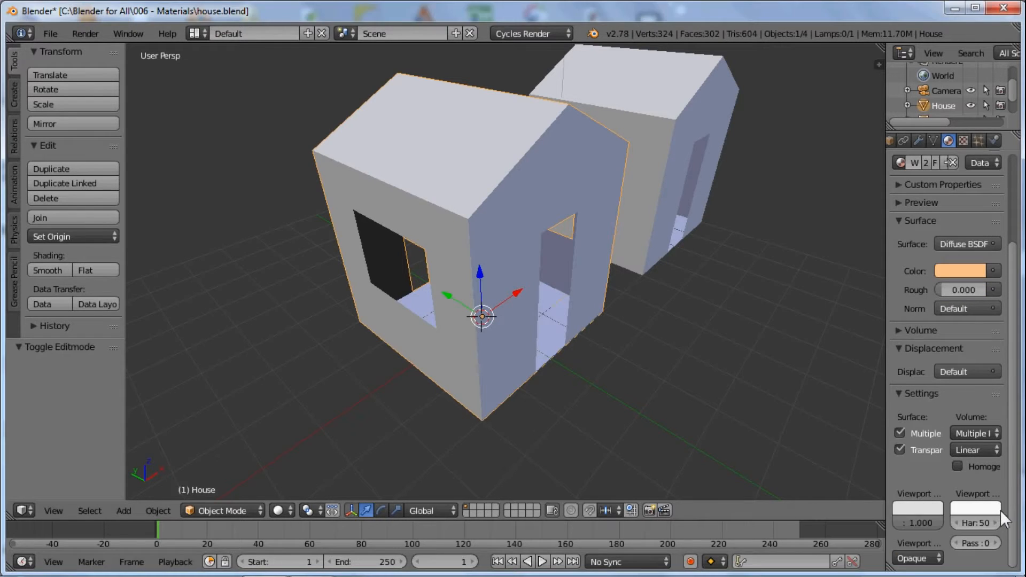
pyautogui.hotkey('ctrl', 'v')
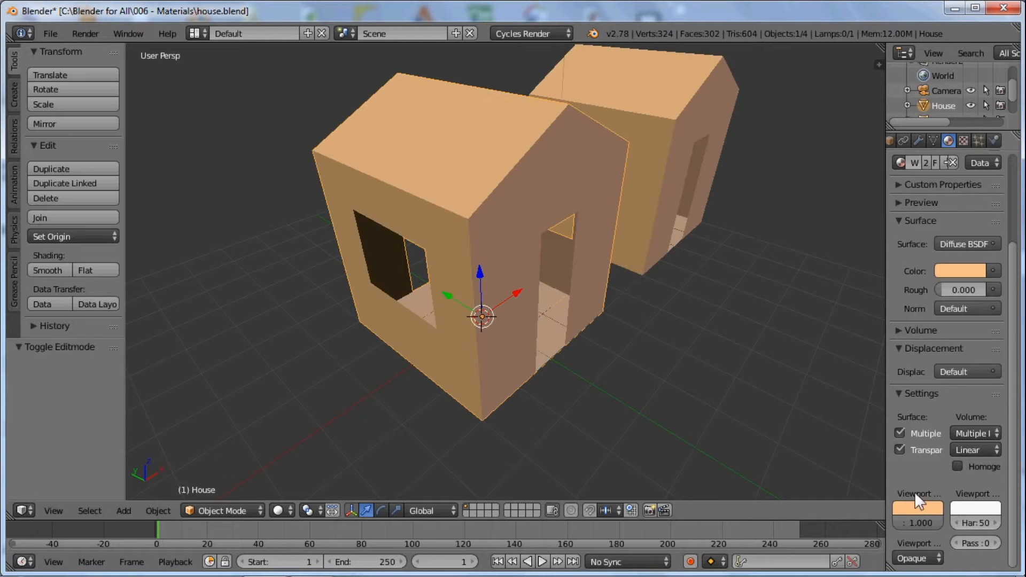
# Select the second house and remove its Walls material slot.
pyautogui.moveTo(632, 313); pyautogui.dragTo(591, 301, button='middle')
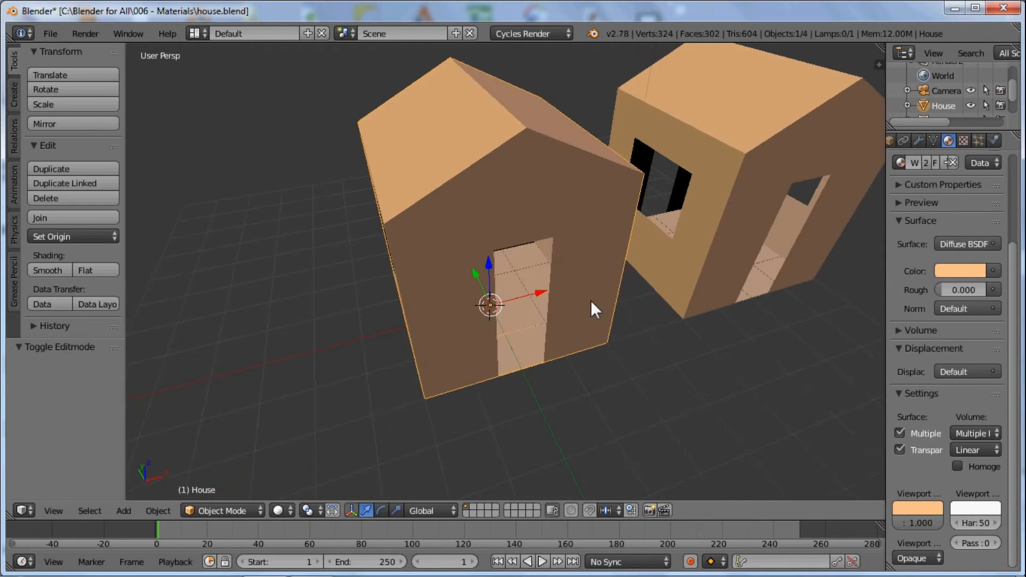
pyautogui.rightClick(690, 173)
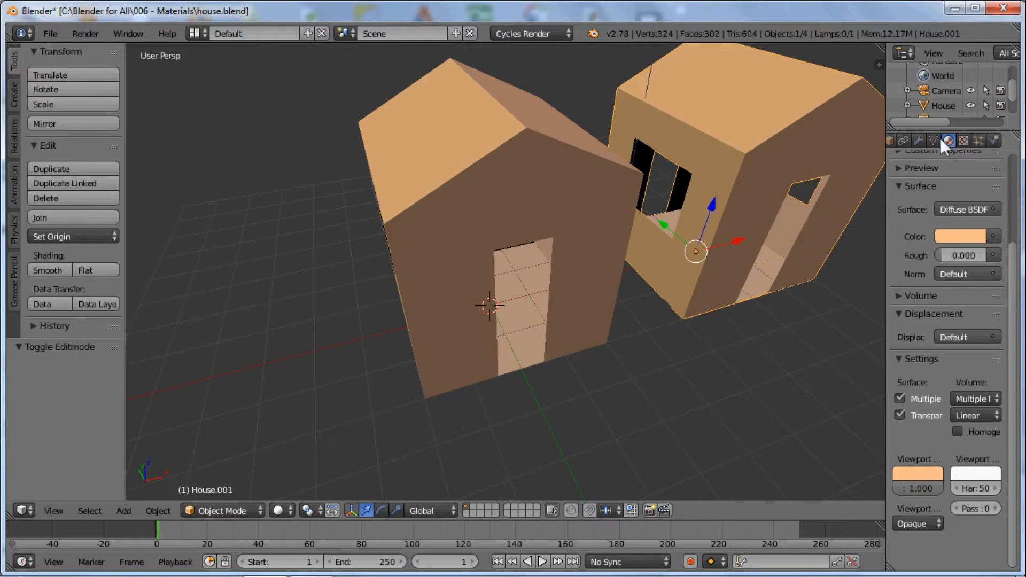
pyautogui.scroll(5, 951, 184)
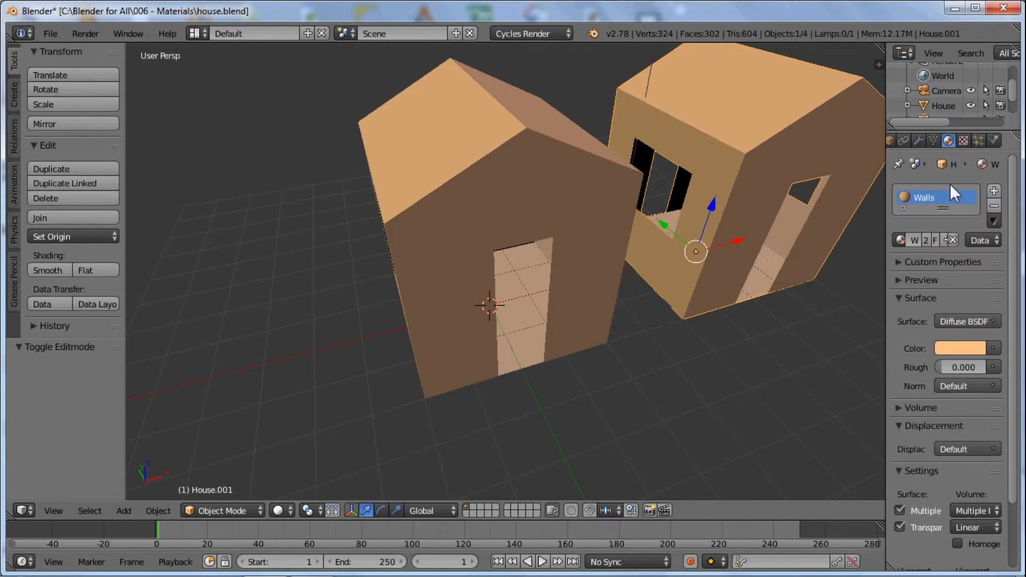
pyautogui.click(995, 204)
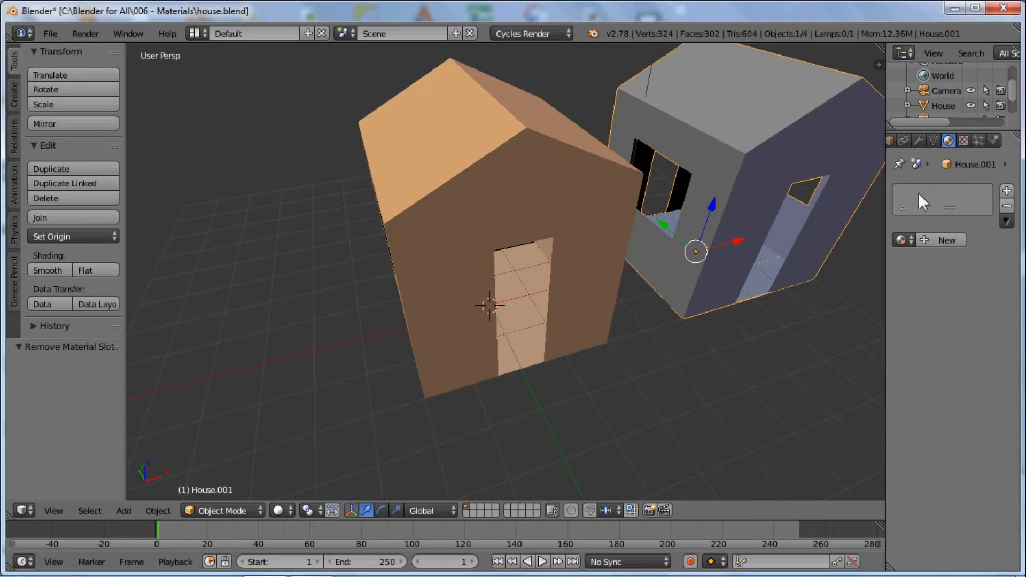
# Create a new material on the second house and name it House.
pyautogui.click(908, 241)
pyautogui.click(908, 239)
pyautogui.click(923, 243)
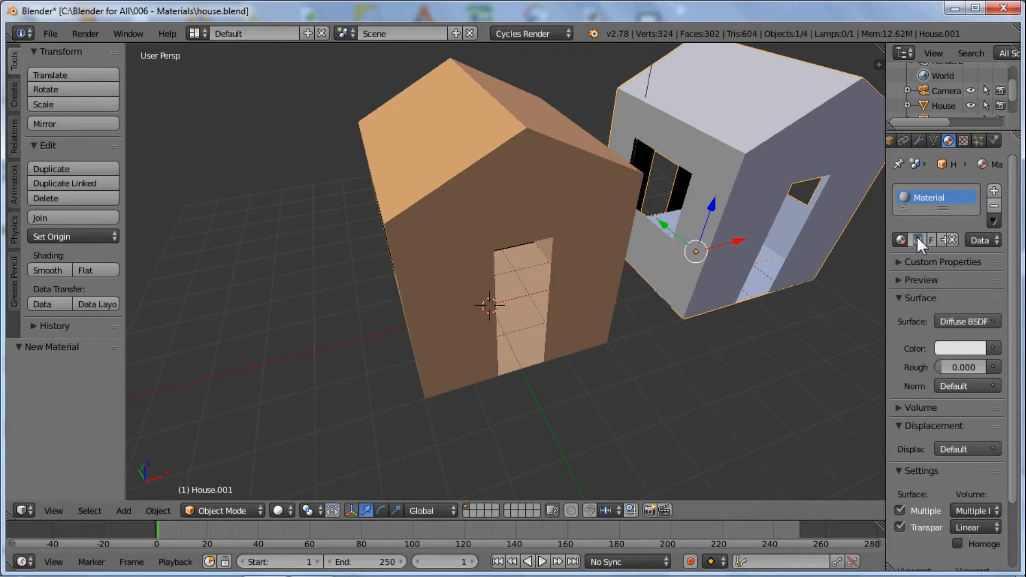
pyautogui.click(916, 236)
pyautogui.write('House')
pyautogui.press('Return')
# Set the House material's diffuse color to pure blue, with red at 0.000, blue at 1.000 and green dragged down to its minimum.
pyautogui.click(955, 351)
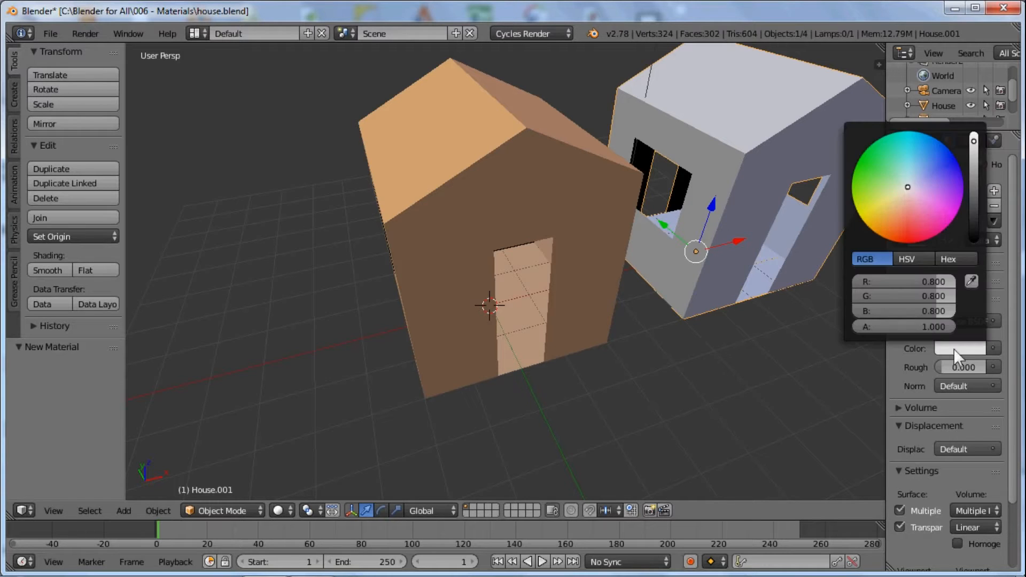
pyautogui.moveTo(923, 311); pyautogui.dragTo(968, 307)
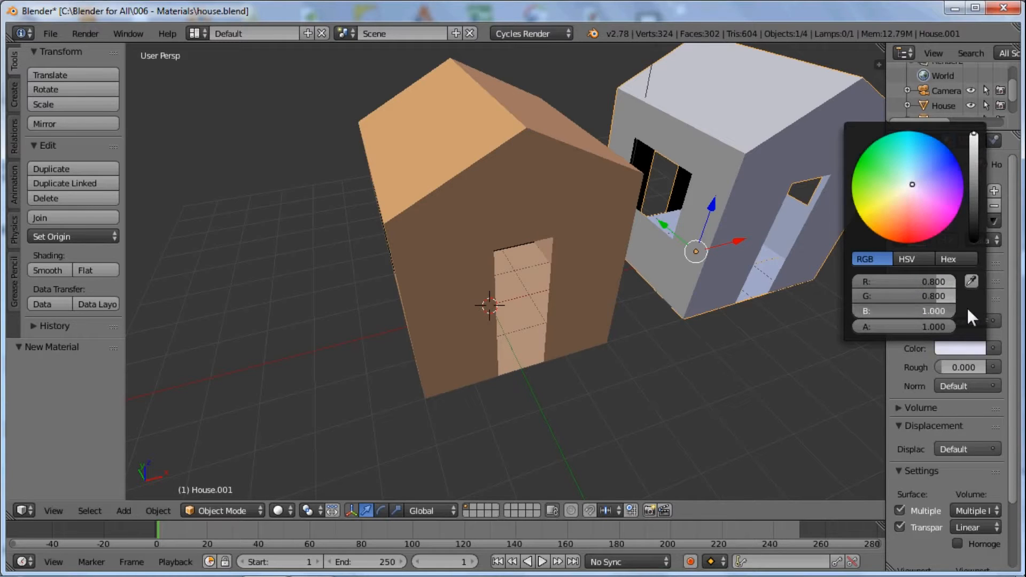
pyautogui.moveTo(920, 282); pyautogui.dragTo(823, 272)
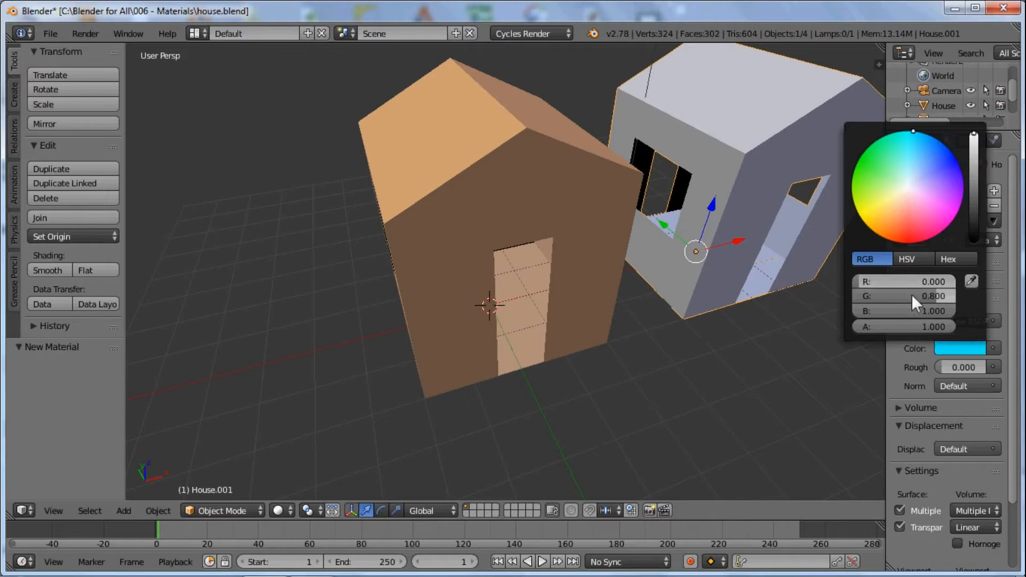
pyautogui.moveTo(915, 302); pyautogui.dragTo(789, 281)
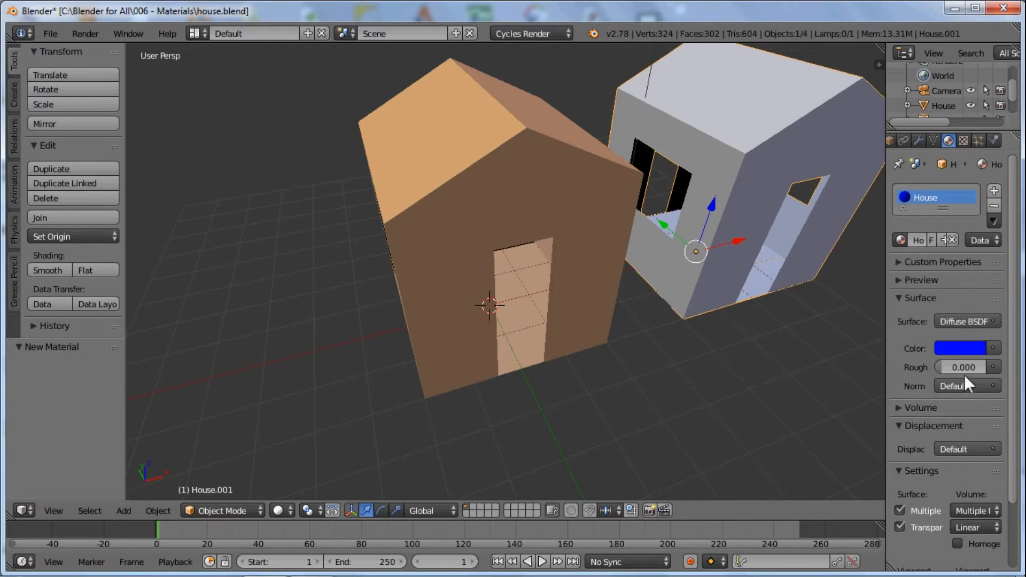
# Copy the House material's blue diffuse color to its viewport color.
pyautogui.scroll(-3, 944, 409)
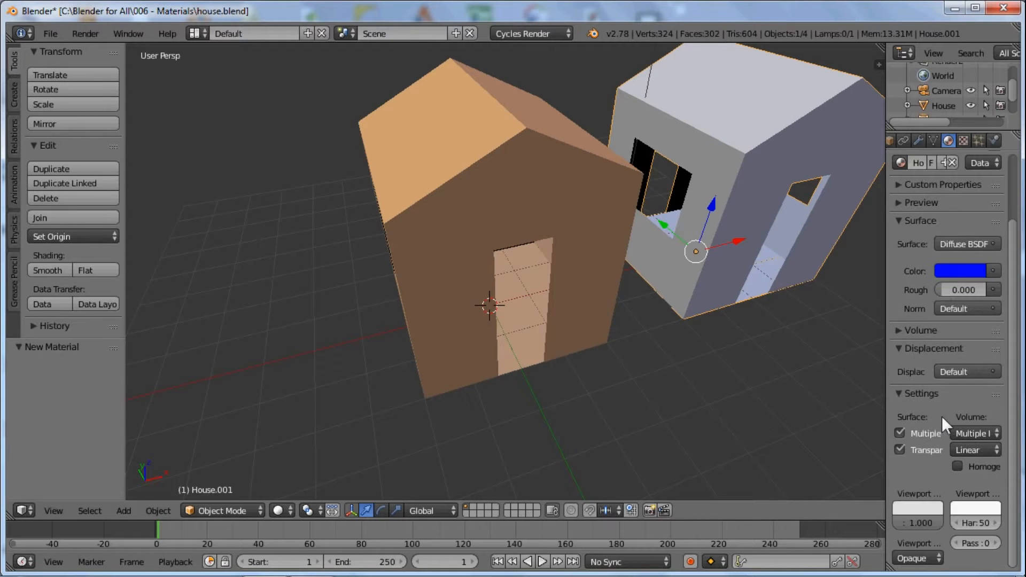
pyautogui.hotkey('ctrl', 'v')
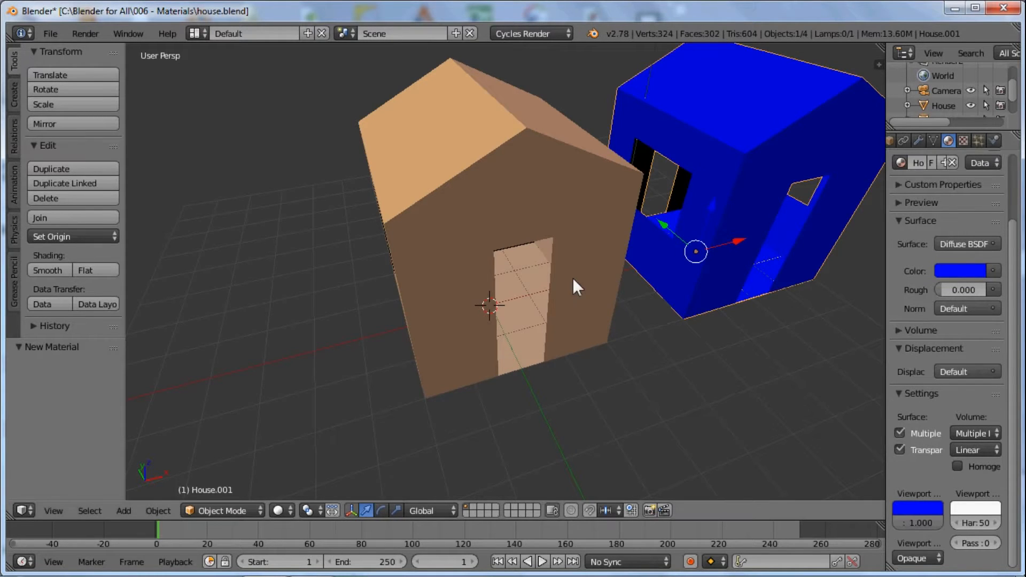
pyautogui.moveTo(572, 278); pyautogui.dragTo(651, 284, button='middle')
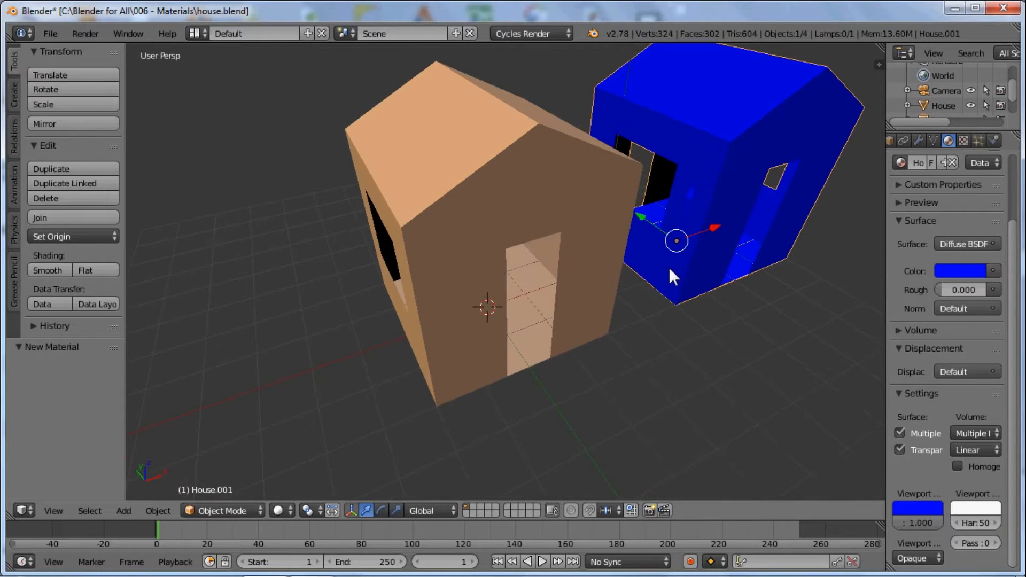
pyautogui.scroll(-3, 670, 267)
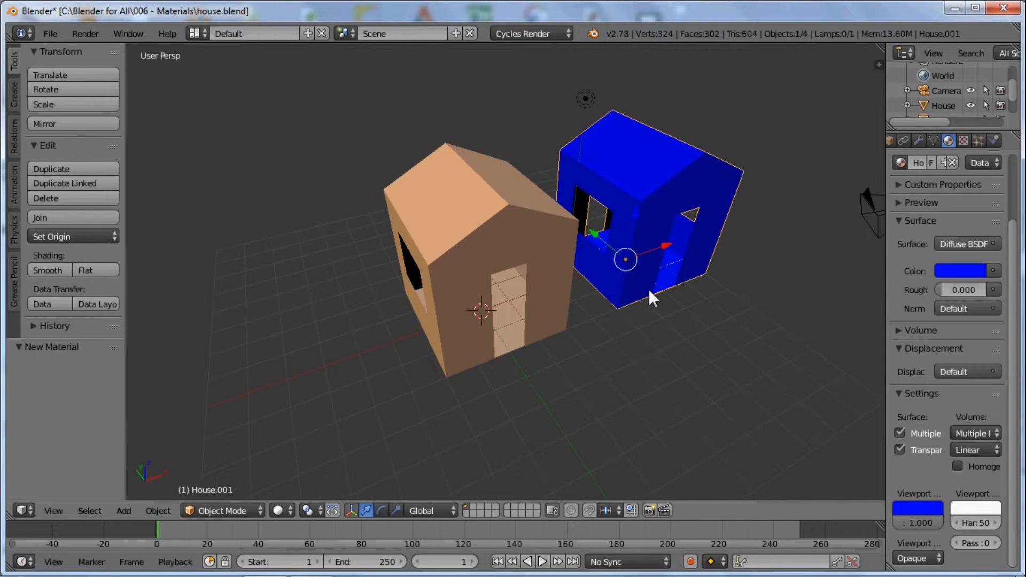
# Preview both houses in rendered shading, and return to solid shading.
pyautogui.moveTo(649, 288); pyautogui.dragTo(666, 280, button='middle')
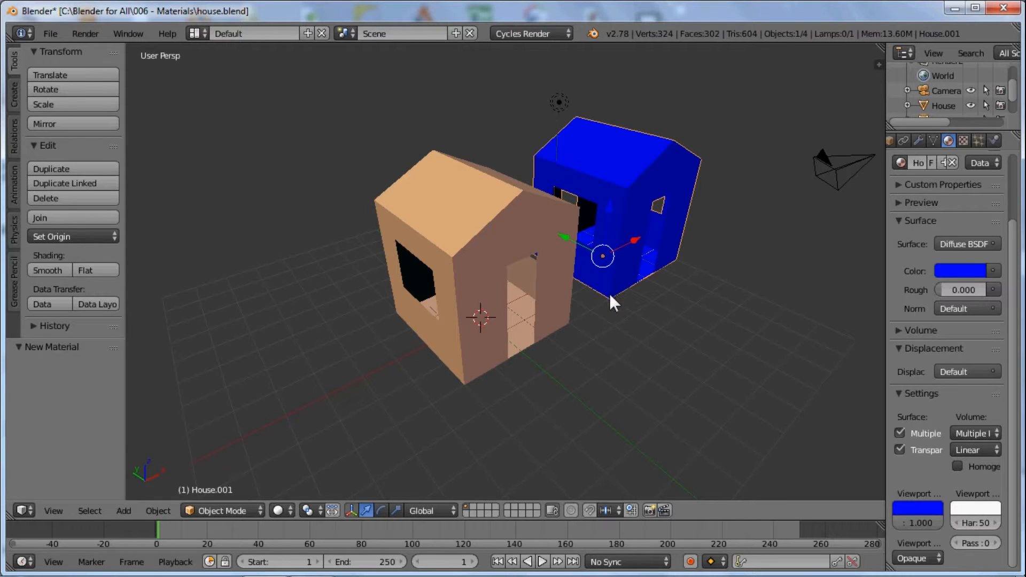
pyautogui.keyDown('shift'); pyautogui.moveTo(607, 303); pyautogui.dragTo(587, 291, button='middle'); pyautogui.keyUp('shift')
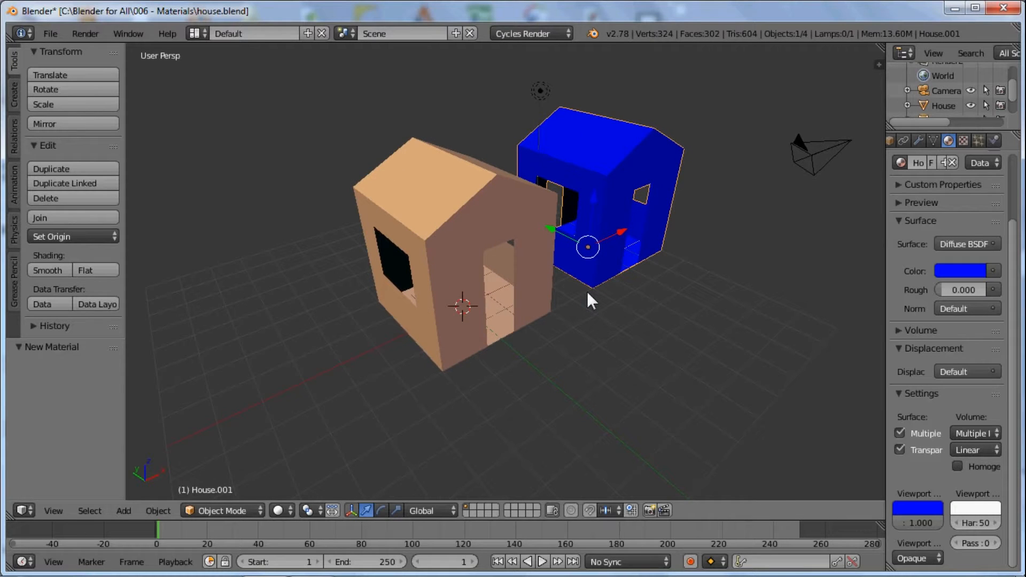
pyautogui.hotkey('shift', 'z')
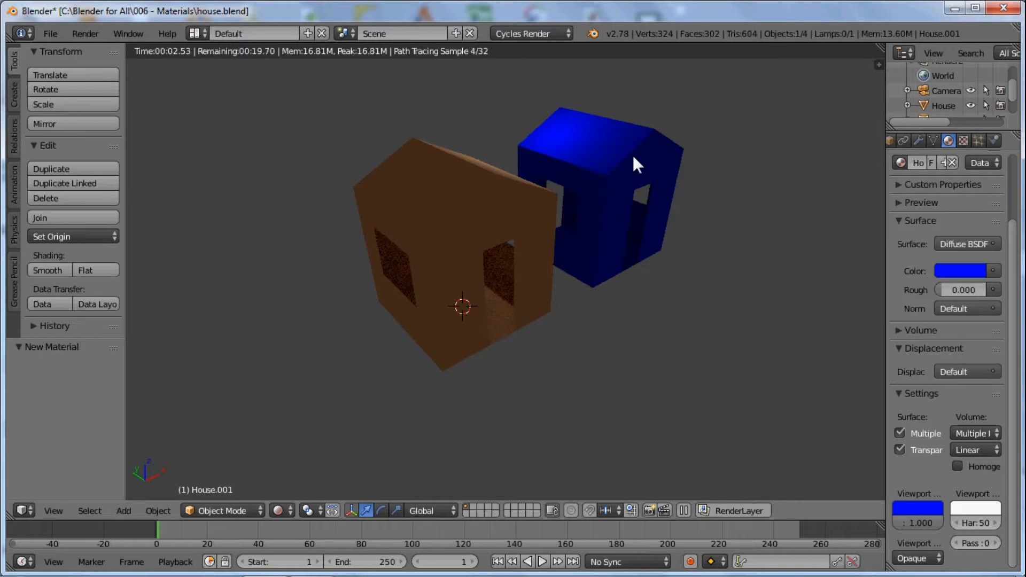
pyautogui.hotkey('shift', 'z')
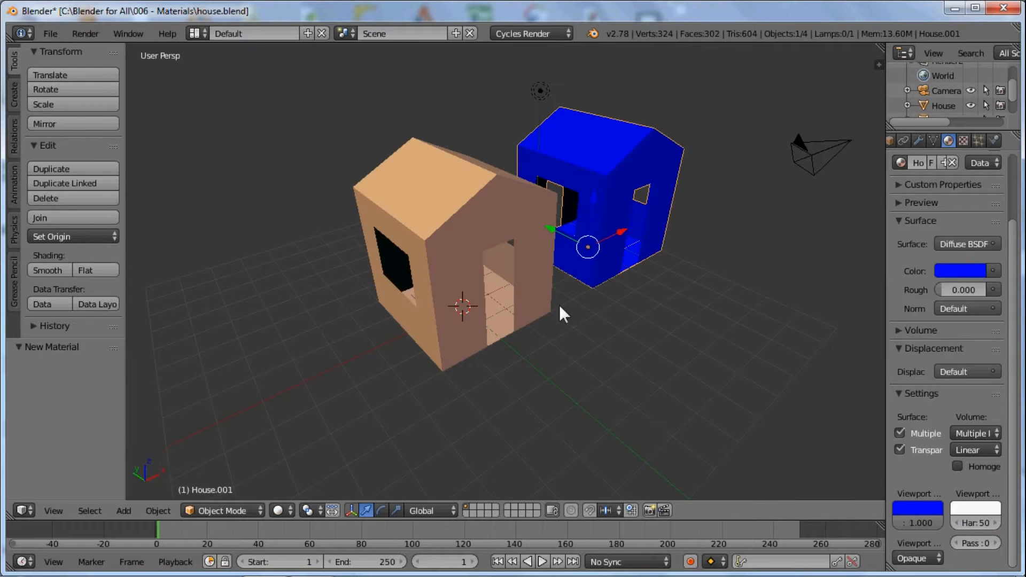
pyautogui.moveTo(559, 312)
pyautogui.mouseDown(button='middle')
pyautogui.moveTo(614, 316)
pyautogui.moveTo(544, 317)
pyautogui.moveTo(591, 308)
pyautogui.mouseUp(button='middle')
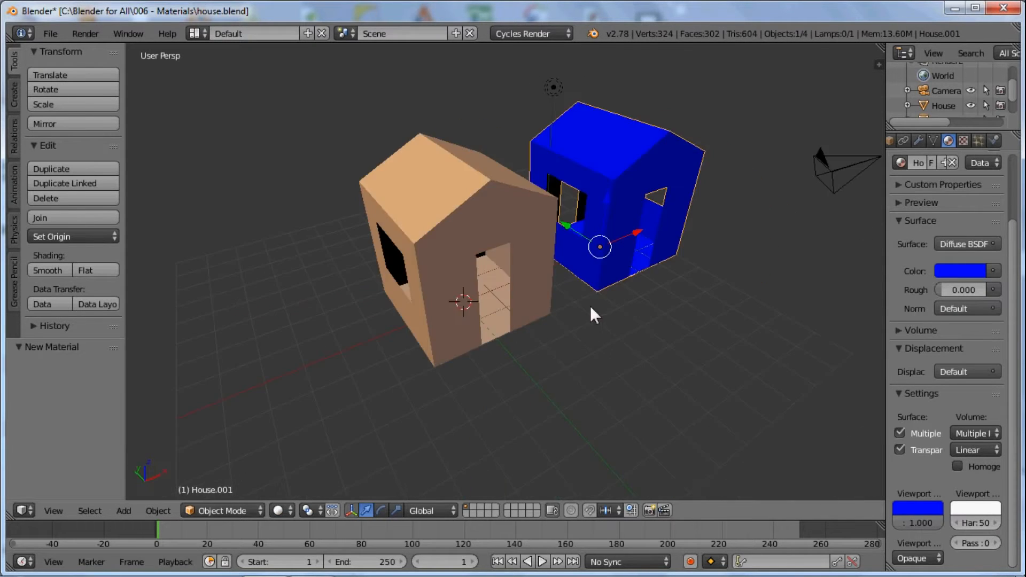
# Select the first house, enter Edit Mode and deselect all of its faces.
pyautogui.rightClick(499, 223)
pyautogui.moveTo(464, 270); pyautogui.dragTo(505, 282, button='middle')
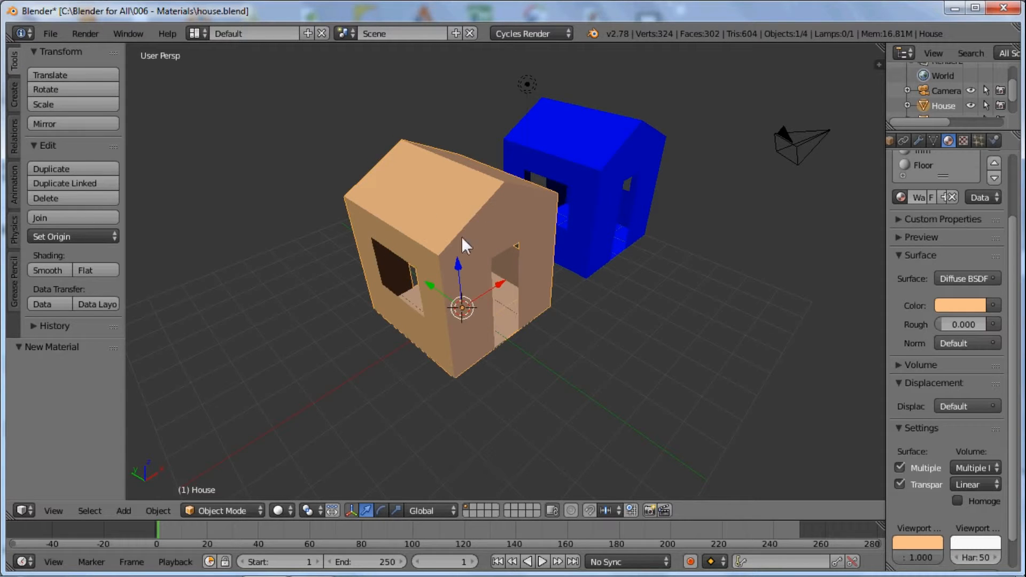
pyautogui.press('Tab')
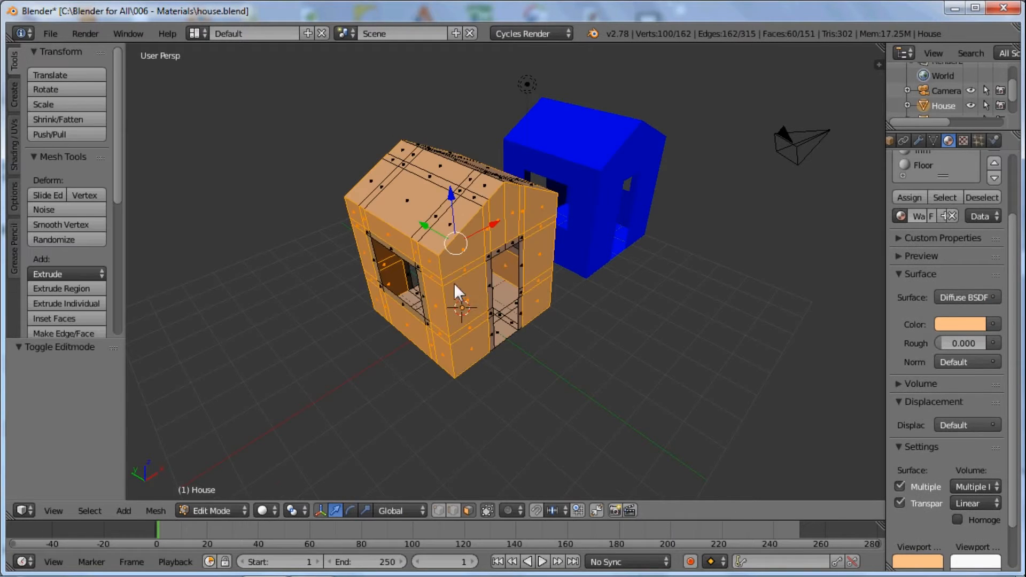
pyautogui.moveTo(454, 283); pyautogui.dragTo(511, 300, button='middle')
pyautogui.press('a')
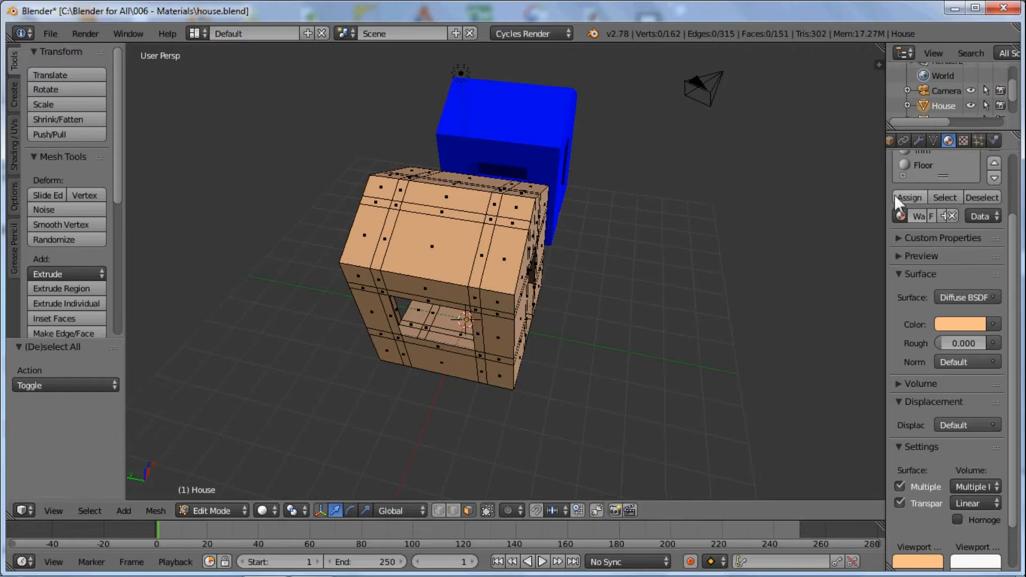
# Set the Roof material's diffuse color to a dark slate blue and copy it to the material's viewport color.
pyautogui.scroll(3, 932, 176)
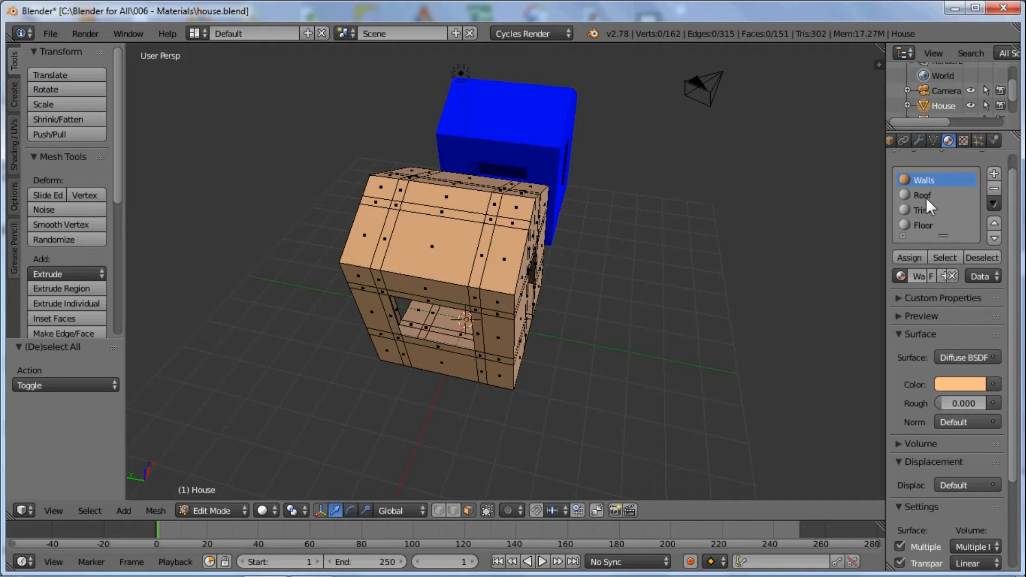
pyautogui.click(923, 197)
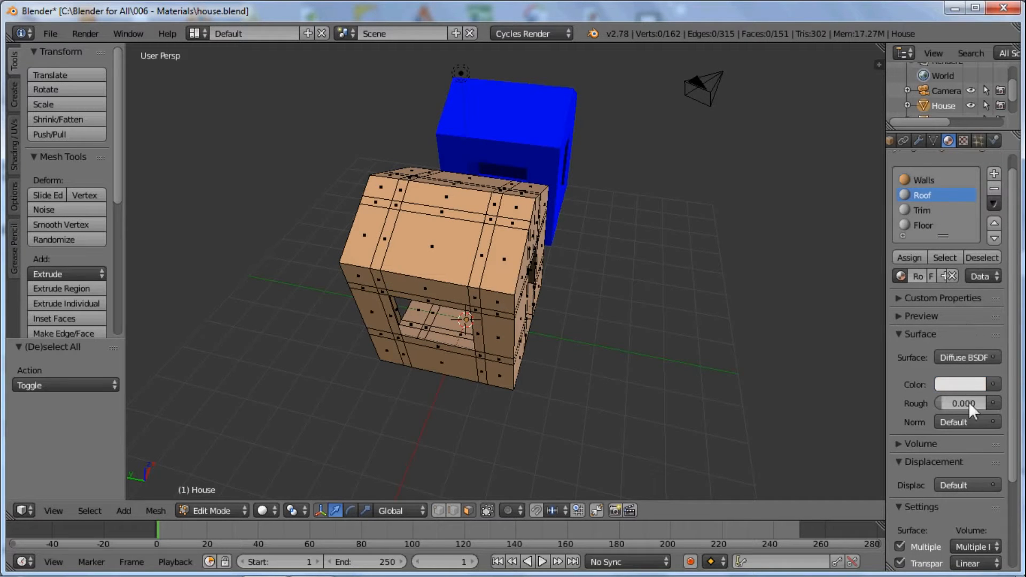
pyautogui.click(956, 384)
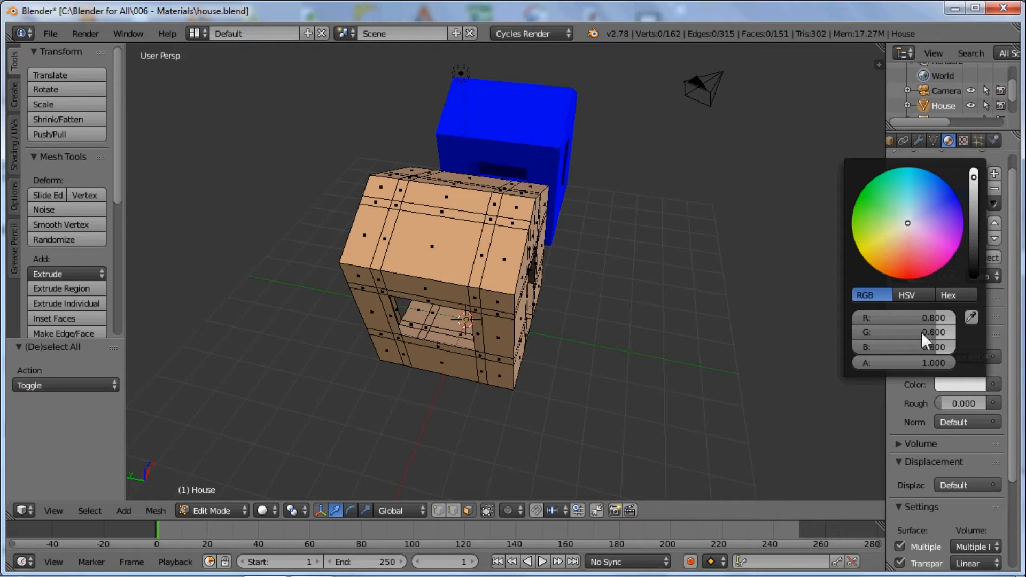
pyautogui.moveTo(923, 331)
pyautogui.mouseDown()
pyautogui.moveTo(884, 325)
pyautogui.moveTo(895, 315)
pyautogui.moveTo(817, 322)
pyautogui.moveTo(867, 324)
pyautogui.moveTo(854, 330)
pyautogui.moveTo(906, 346)
pyautogui.moveTo(855, 342)
pyautogui.mouseUp()
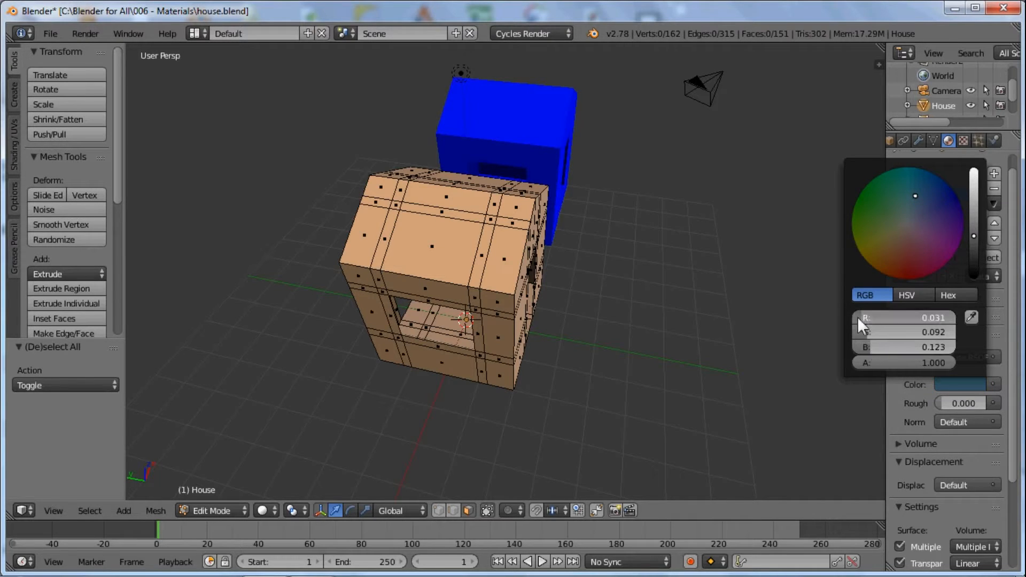
pyautogui.moveTo(857, 316); pyautogui.dragTo(870, 317)
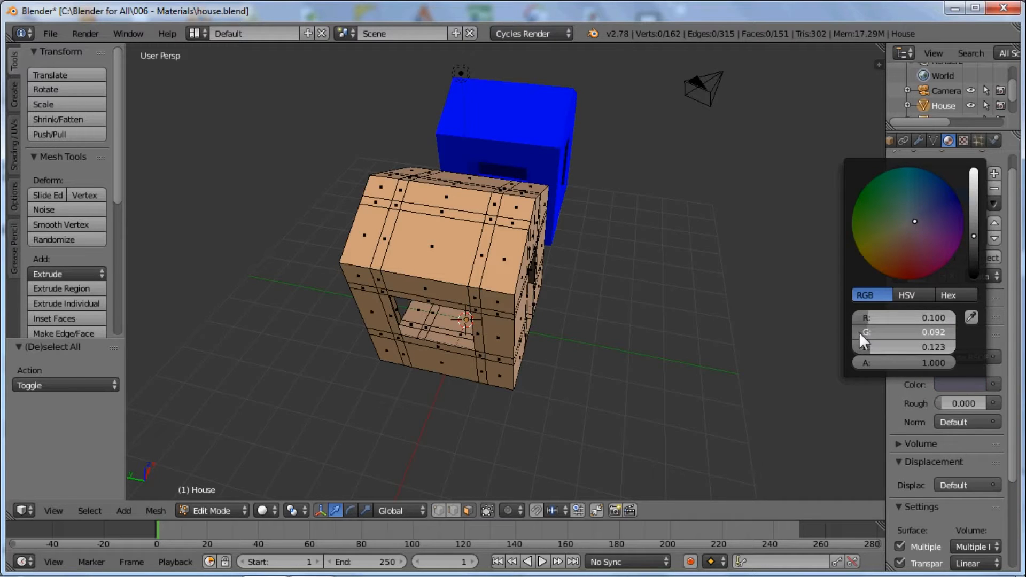
pyautogui.moveTo(859, 332); pyautogui.dragTo(854, 316)
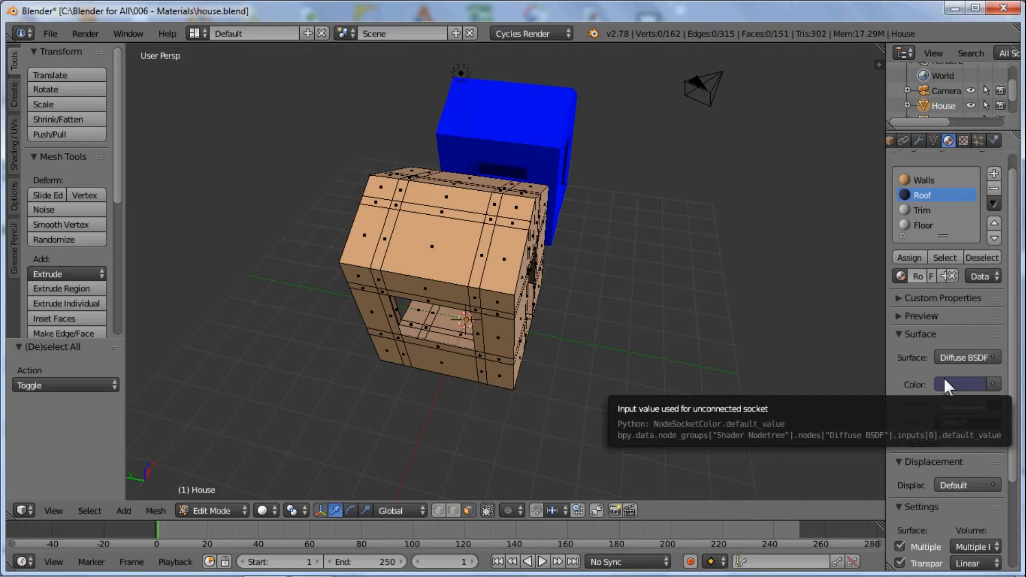
pyautogui.scroll(-5, 941, 442)
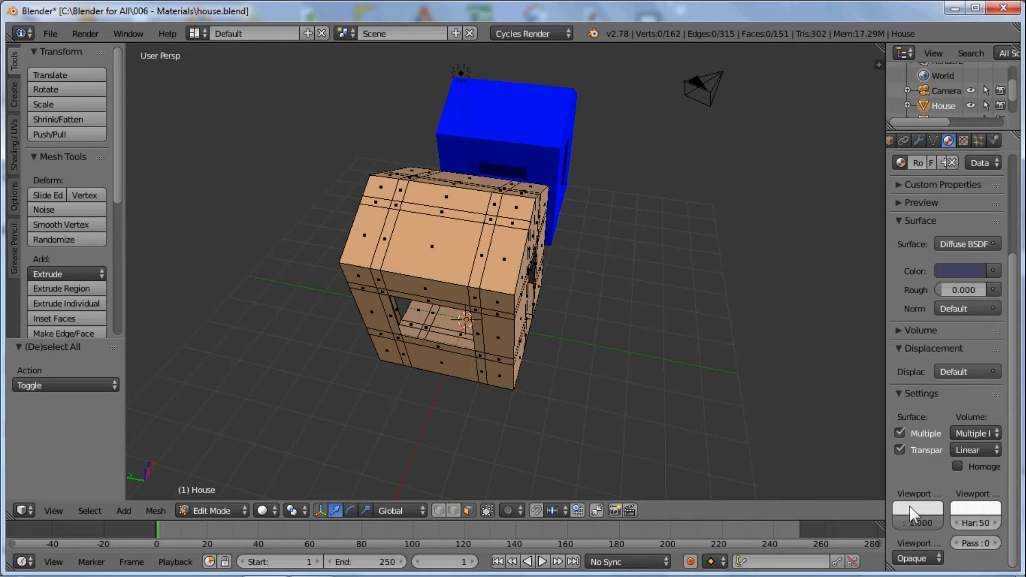
pyautogui.hotkey('ctrl', 'v')
# Circle-select all faces on both roof slopes of the first house, assign the Roof material to them and clear the selection.
pyautogui.moveTo(428, 223); pyautogui.dragTo(476, 240, button='middle')
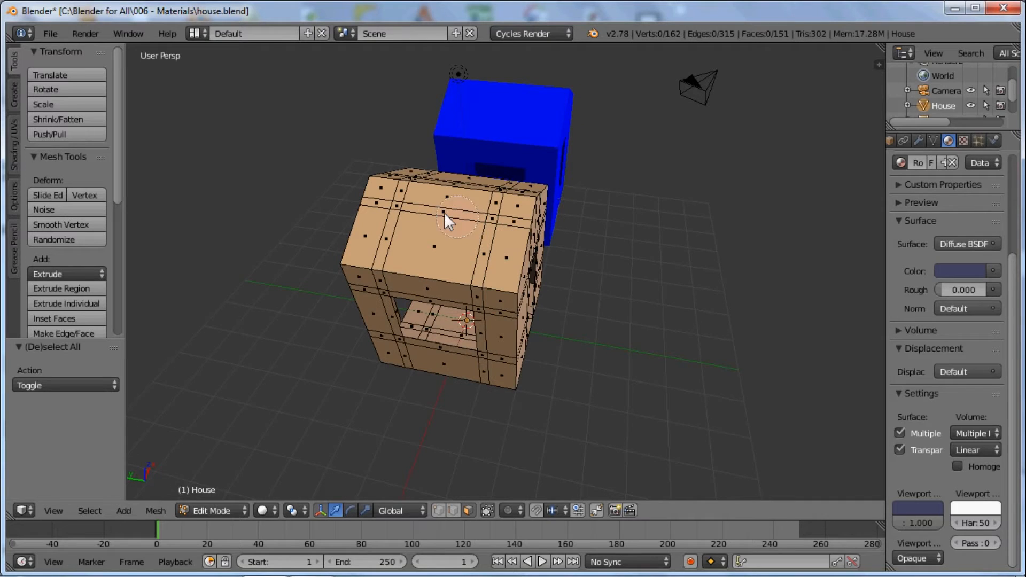
pyautogui.click(394, 206)
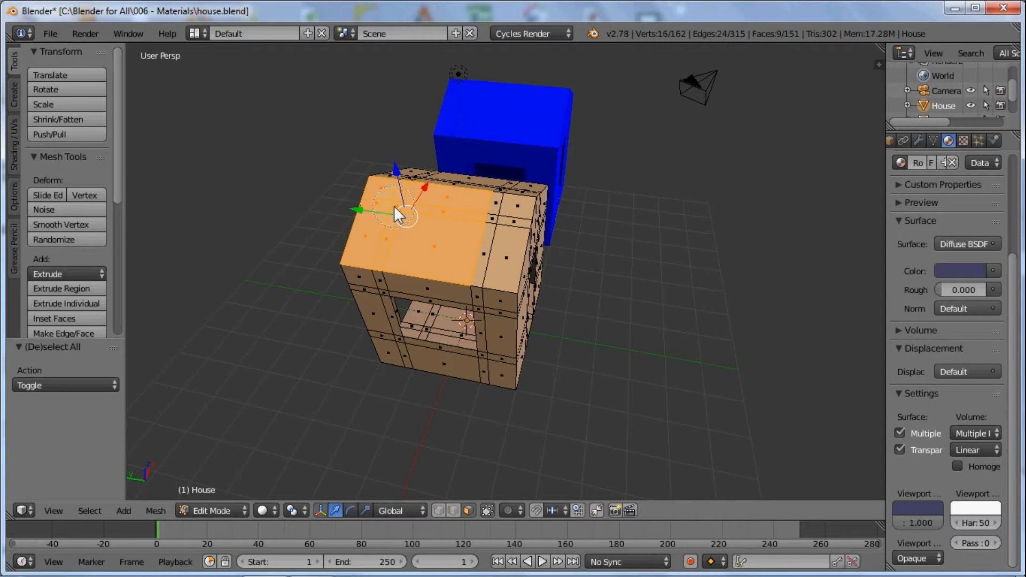
pyautogui.click(504, 224)
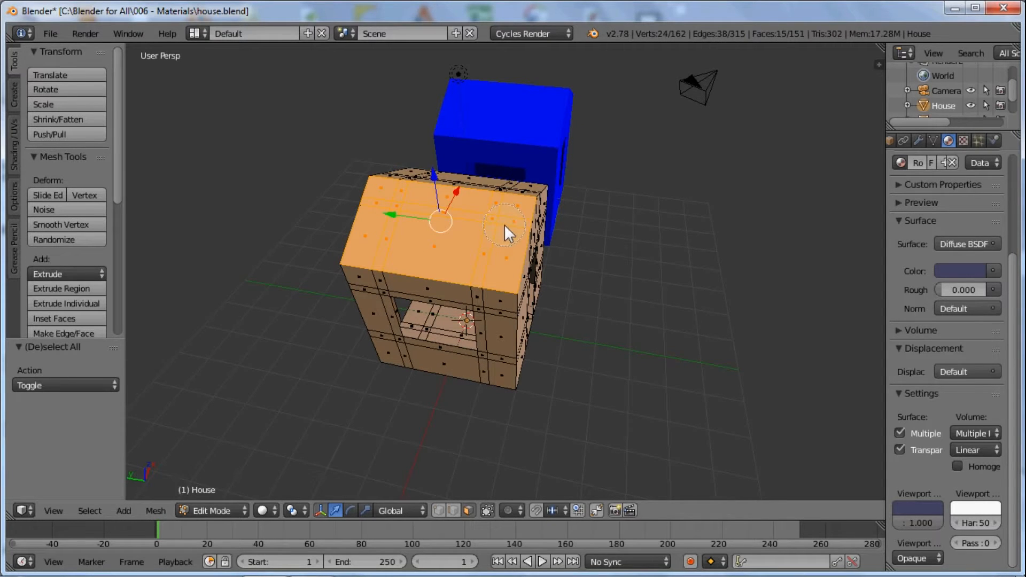
pyautogui.press('Escape')
pyautogui.moveTo(592, 289)
pyautogui.mouseDown(button='middle')
pyautogui.moveTo(389, 308)
pyautogui.moveTo(505, 232)
pyautogui.mouseUp(button='middle')
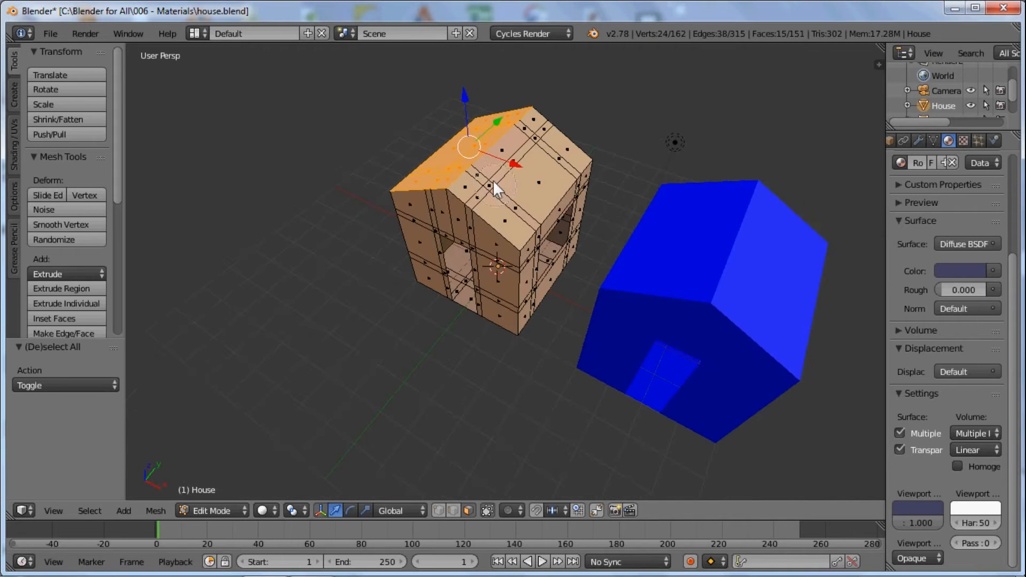
pyautogui.moveTo(496, 186); pyautogui.dragTo(538, 139)
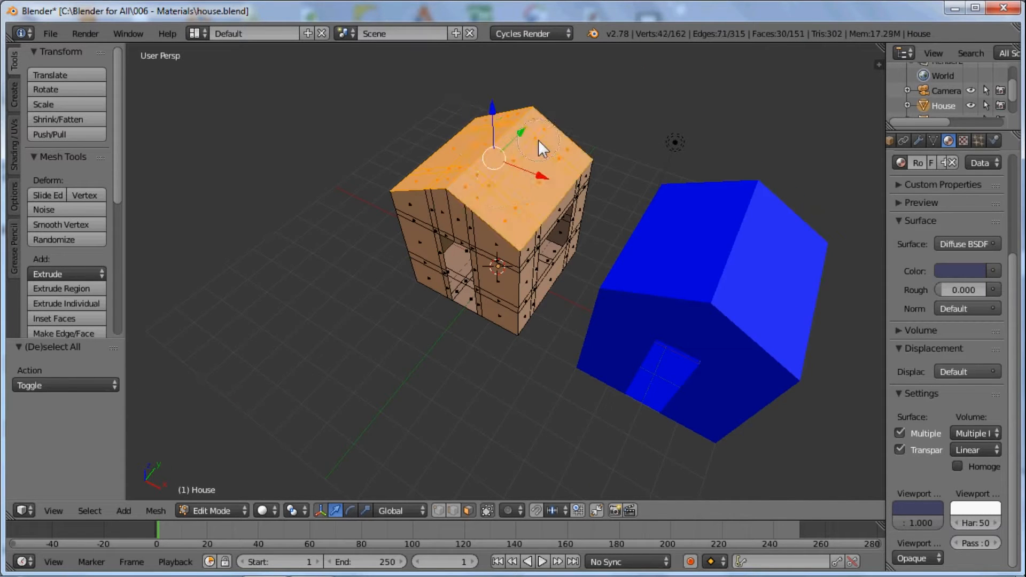
pyautogui.scroll(5, 931, 190)
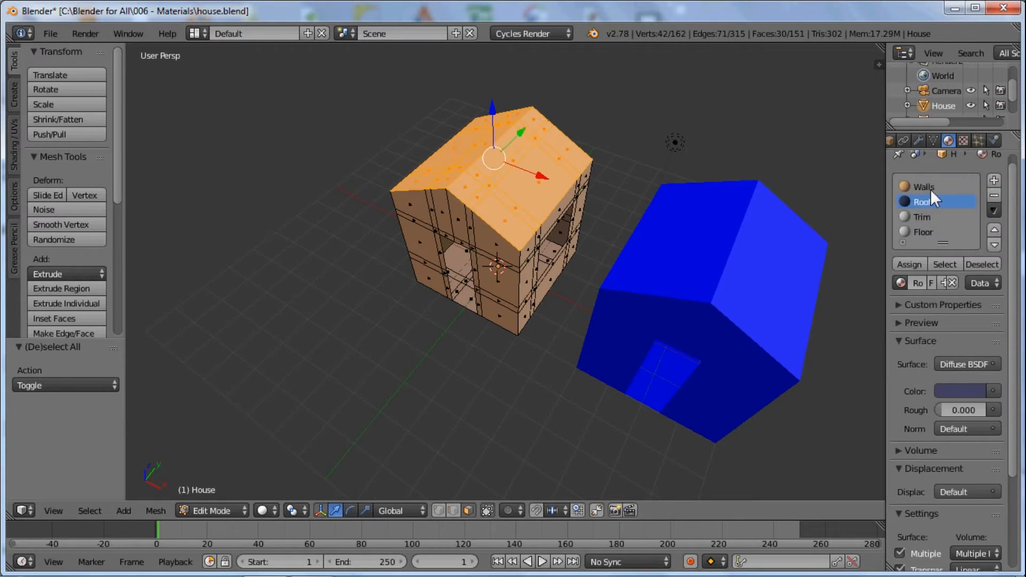
pyautogui.click(915, 273)
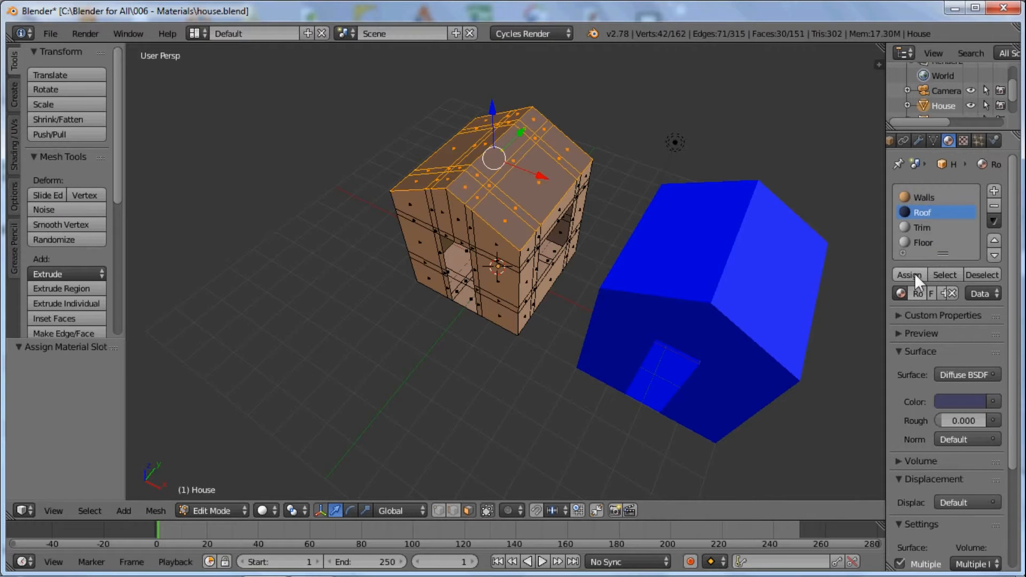
pyautogui.moveTo(525, 262); pyautogui.dragTo(690, 260, button='middle')
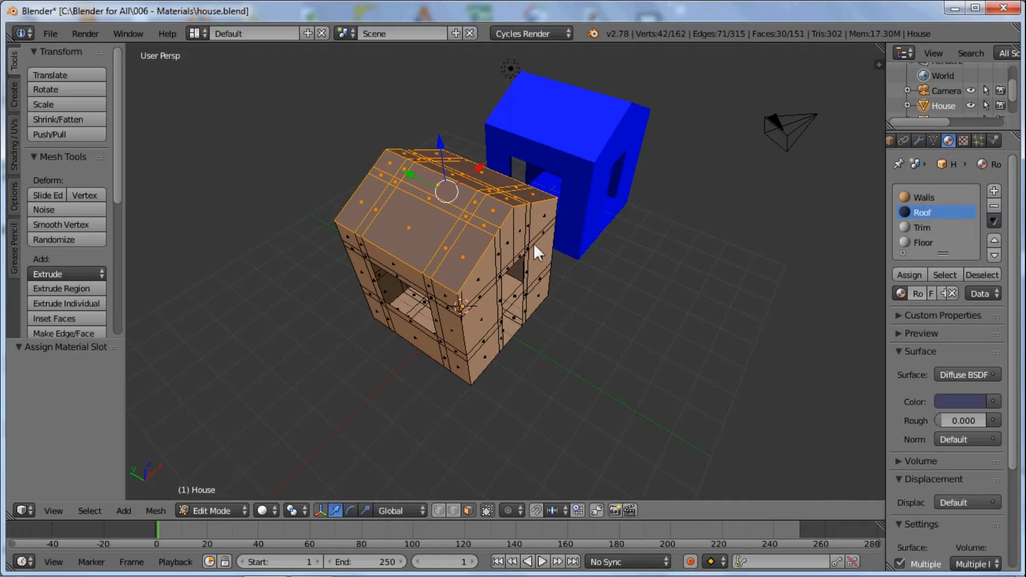
pyautogui.press('a')
pyautogui.moveTo(446, 246); pyautogui.dragTo(463, 210, button='middle')
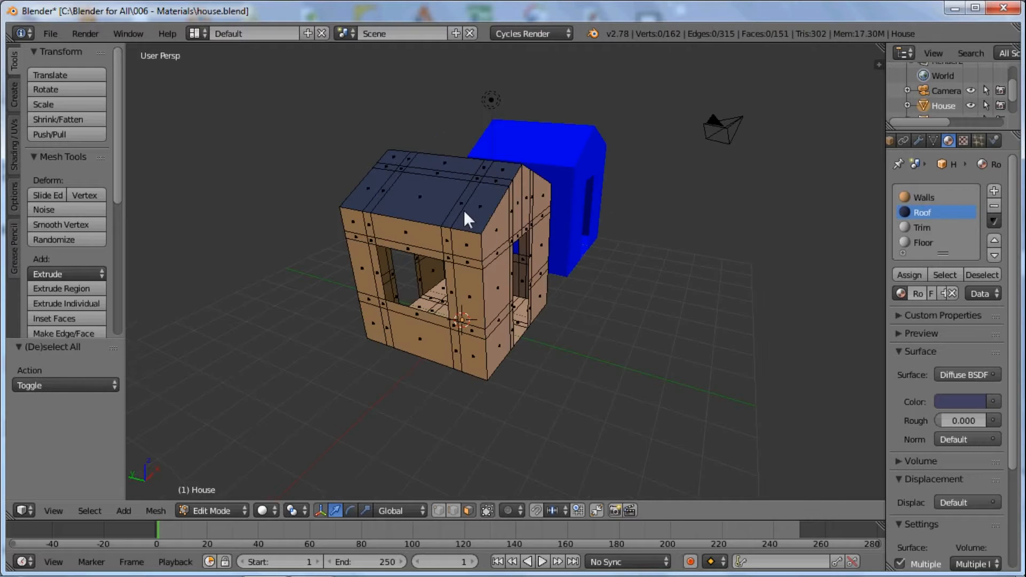
pyautogui.moveTo(544, 251); pyautogui.dragTo(562, 284, button='middle')
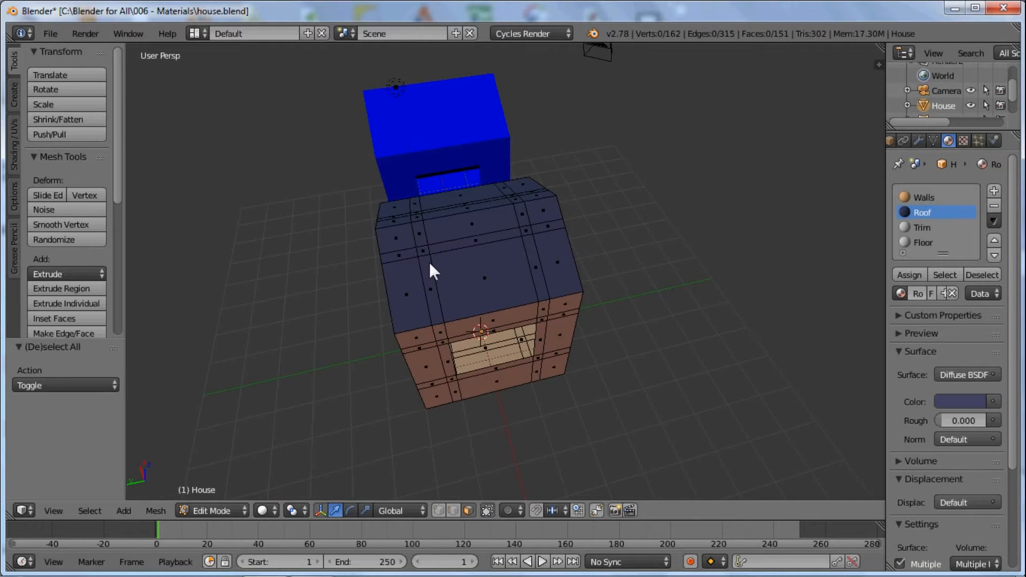
pyautogui.moveTo(430, 262); pyautogui.dragTo(540, 256, button='middle')
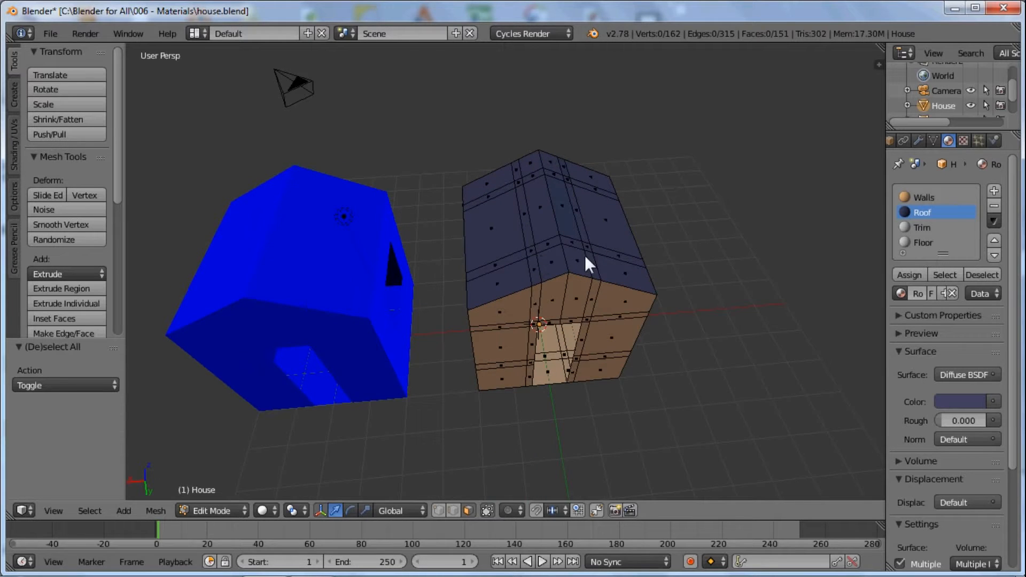
# Select the narrow strip of faces framing the doorway along both sides and across its top, and assign the Trim material.
pyautogui.moveTo(602, 249); pyautogui.dragTo(526, 288, button='middle')
pyautogui.scroll(5, 501, 273)
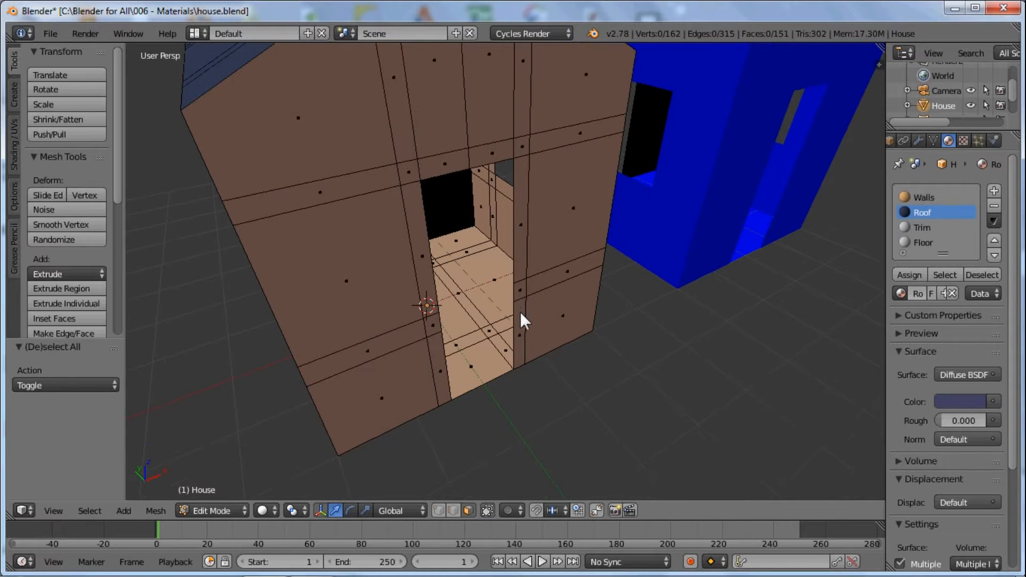
pyautogui.rightClick(521, 312)
pyautogui.keyDown('shift'); pyautogui.rightClick(522, 292); pyautogui.keyUp('shift')
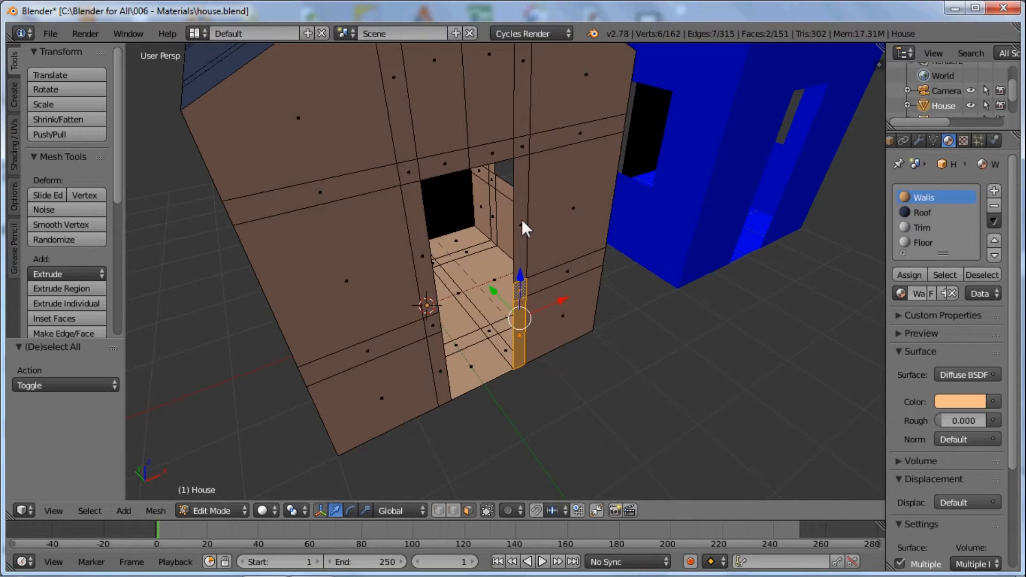
pyautogui.keyDown('shift'); pyautogui.rightClick(523, 163); pyautogui.keyUp('shift')
pyautogui.keyDown('shift'); pyautogui.rightClick(522, 143); pyautogui.keyUp('shift')
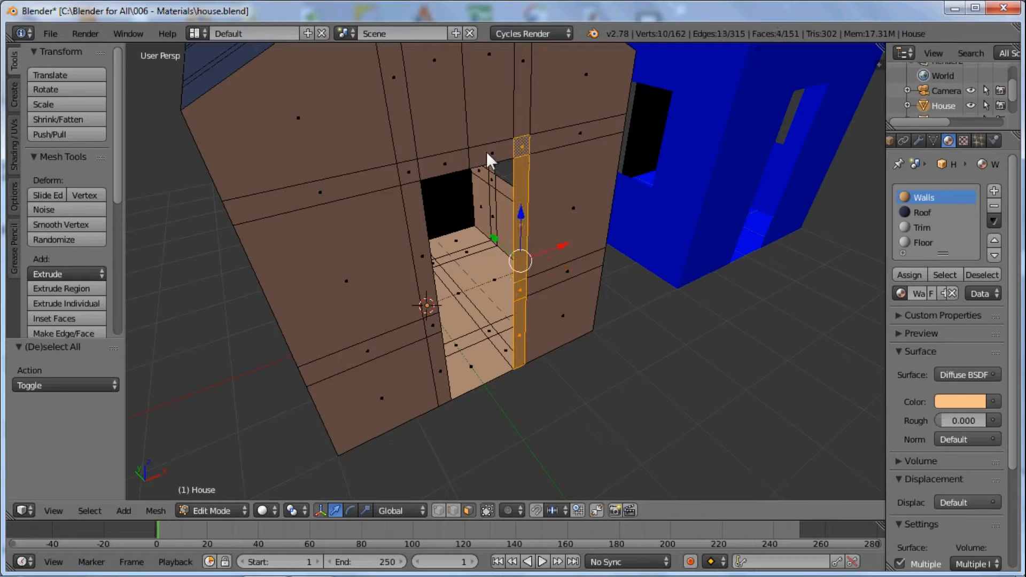
pyautogui.keyDown('shift'); pyautogui.rightClick(488, 153); pyautogui.keyUp('shift')
pyautogui.keyDown('shift'); pyautogui.rightClick(427, 163); pyautogui.keyUp('shift')
pyautogui.keyDown('shift'); pyautogui.rightClick(404, 174); pyautogui.keyUp('shift')
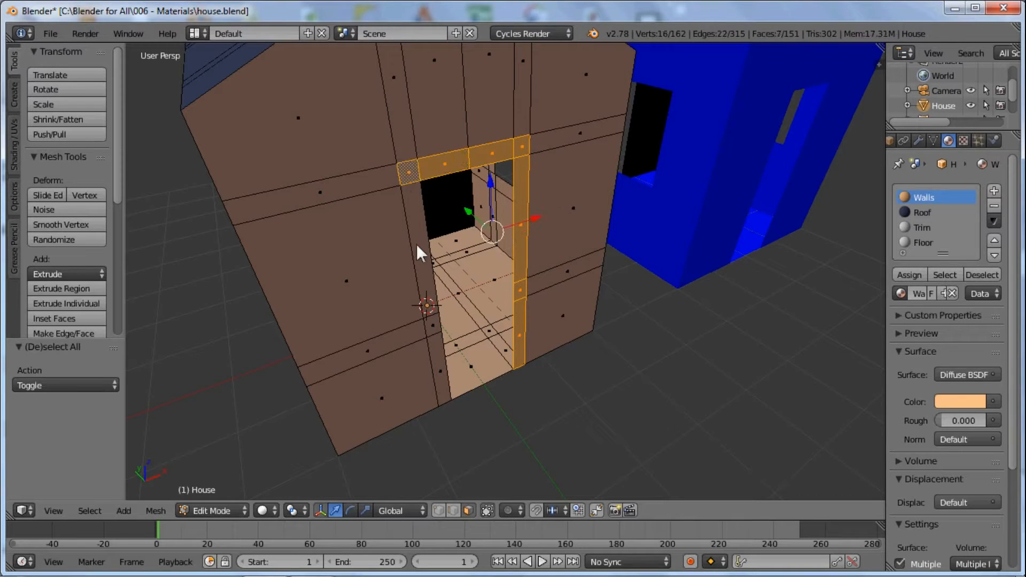
pyautogui.keyDown('shift'); pyautogui.rightClick(427, 284); pyautogui.keyUp('shift')
pyautogui.keyDown('shift'); pyautogui.rightClick(433, 327); pyautogui.keyUp('shift')
pyautogui.keyDown('shift'); pyautogui.rightClick(441, 360); pyautogui.keyUp('shift')
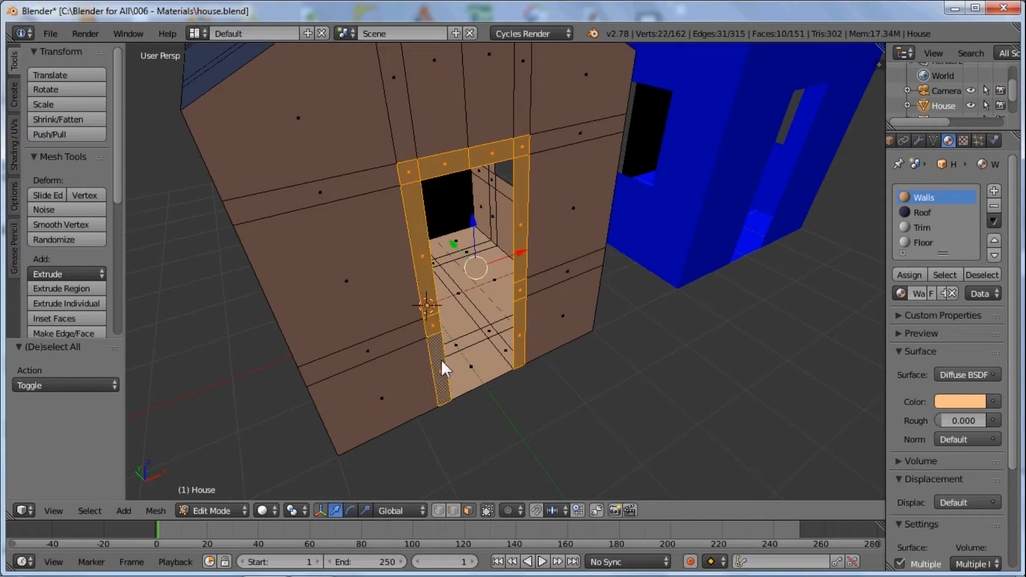
pyautogui.click(924, 230)
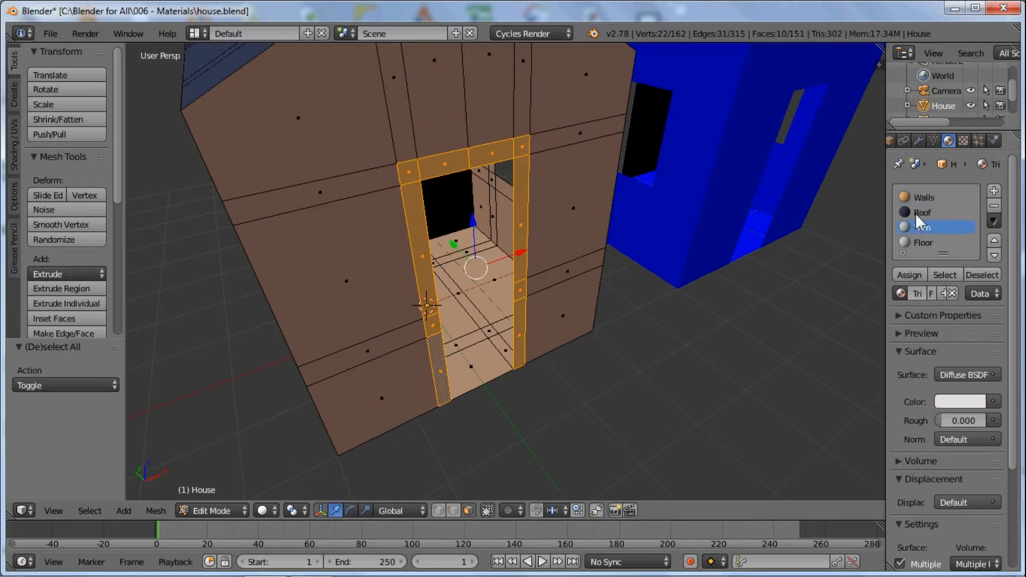
pyautogui.click(906, 273)
# Clear the selection, select the ring of faces framing one side window of the first house, and assign the Trim material to them.
pyautogui.moveTo(580, 287); pyautogui.dragTo(502, 219, button='middle')
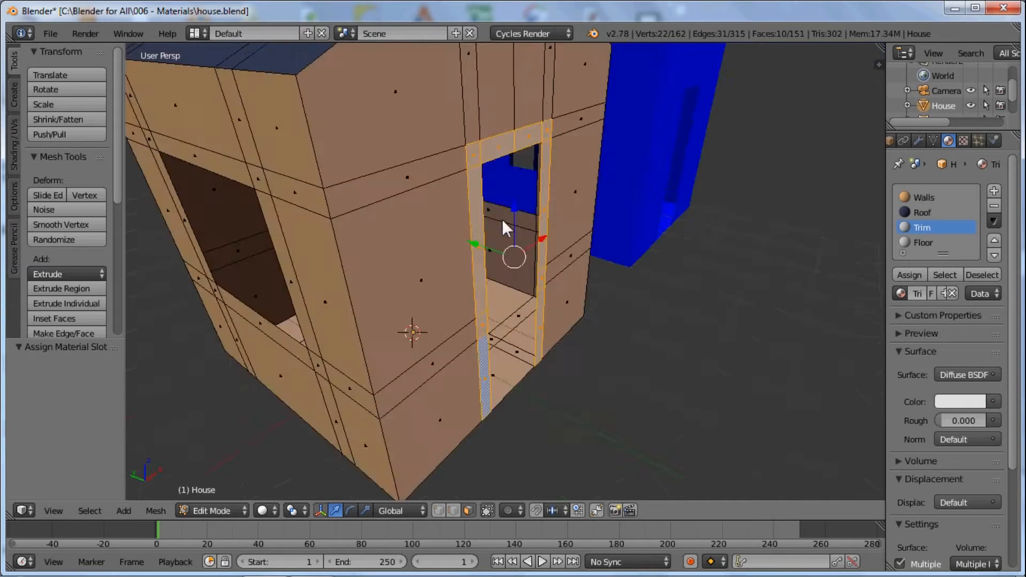
pyautogui.scroll(5, 502, 219)
pyautogui.scroll(1, 521, 174)
pyautogui.scroll(-5, 521, 174)
pyautogui.scroll(6, 524, 178)
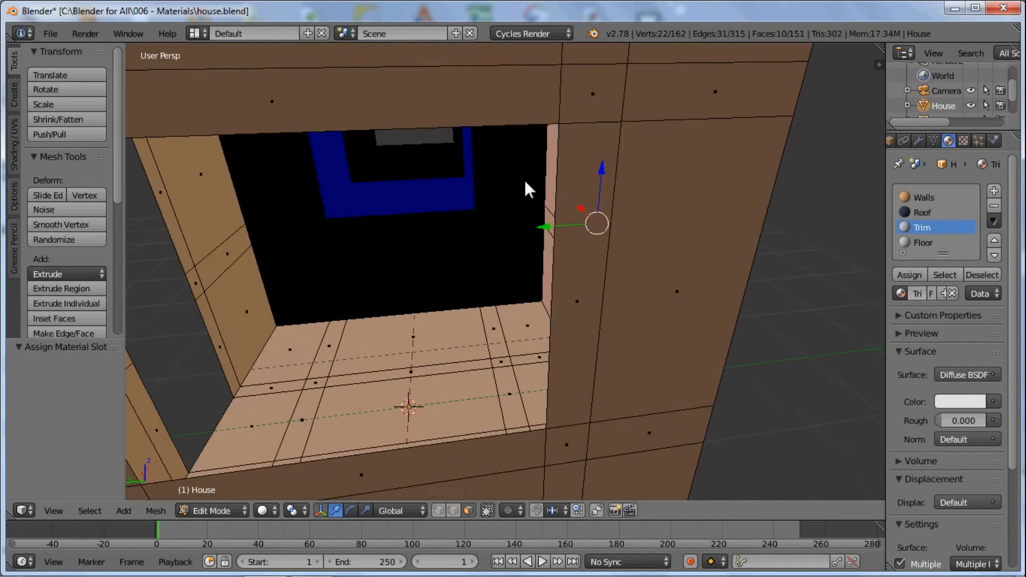
pyautogui.press('a')
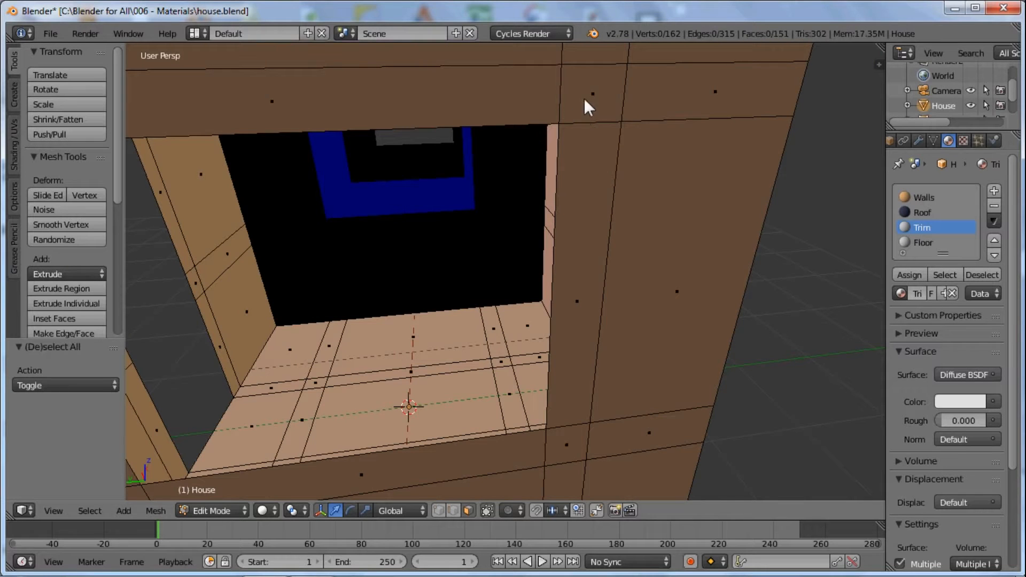
pyautogui.click(569, 98)
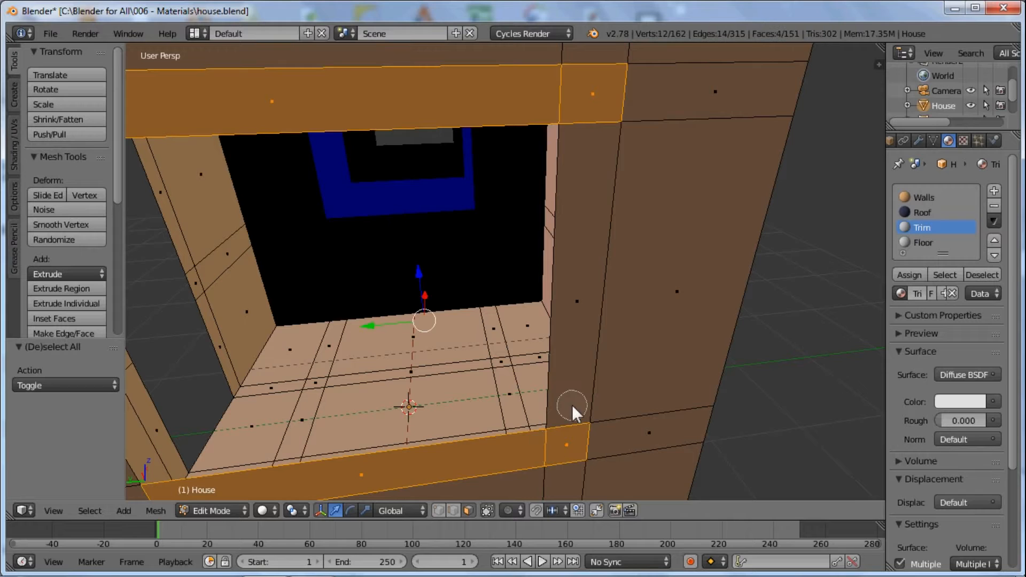
pyautogui.keyDown('shift'); pyautogui.rightClick(570, 385); pyautogui.keyUp('shift')
pyautogui.scroll(-4, 352, 356)
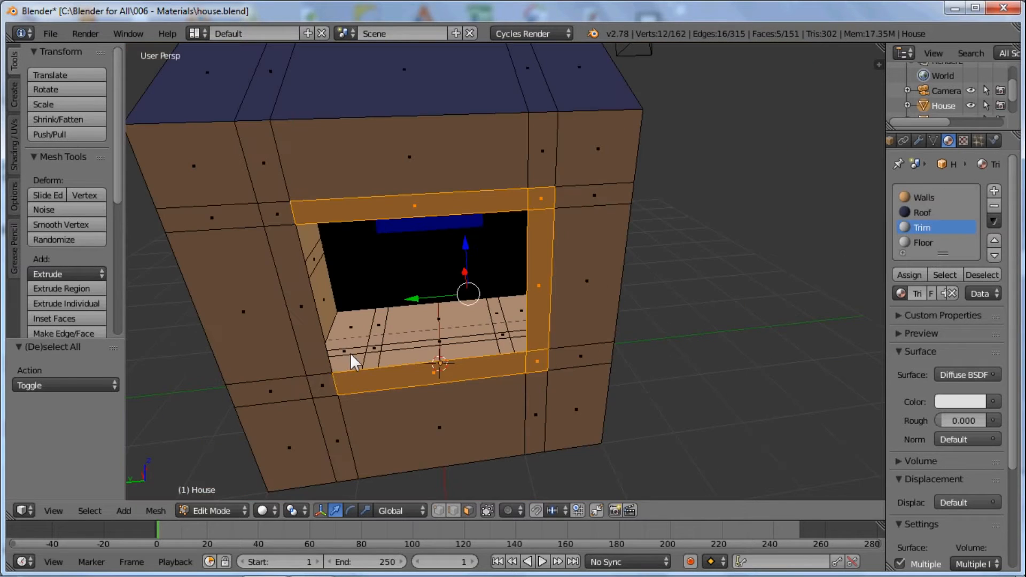
pyautogui.keyDown('shift'); pyautogui.rightClick(320, 373); pyautogui.keyUp('shift')
pyautogui.keyDown('shift'); pyautogui.rightClick(322, 369); pyautogui.keyUp('shift')
pyautogui.keyDown('shift'); pyautogui.rightClick(286, 218); pyautogui.keyUp('shift')
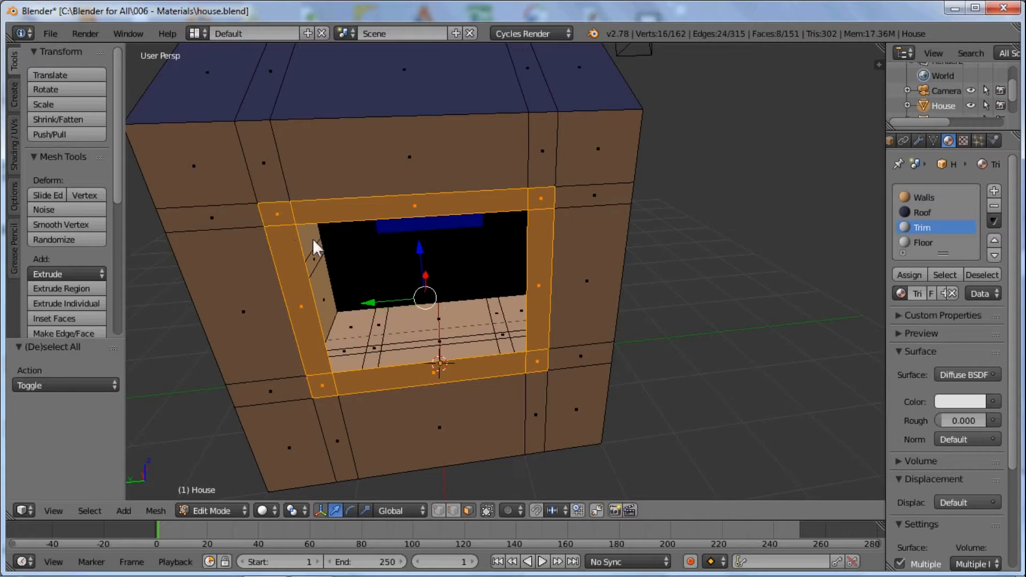
pyautogui.scroll(-4, 314, 240)
pyautogui.moveTo(317, 241); pyautogui.dragTo(452, 293, button='middle')
pyautogui.scroll(2, 453, 293)
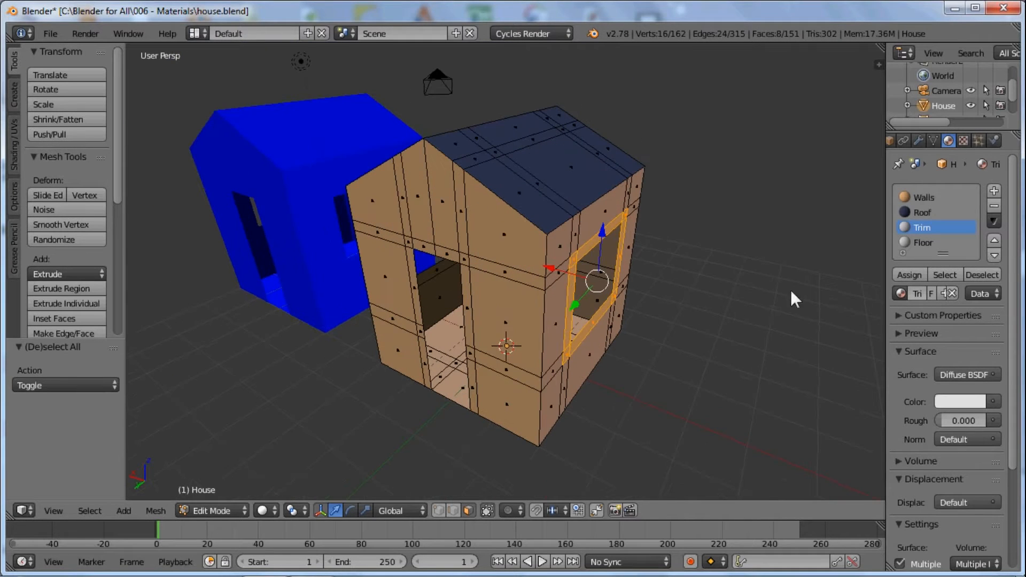
pyautogui.click(909, 275)
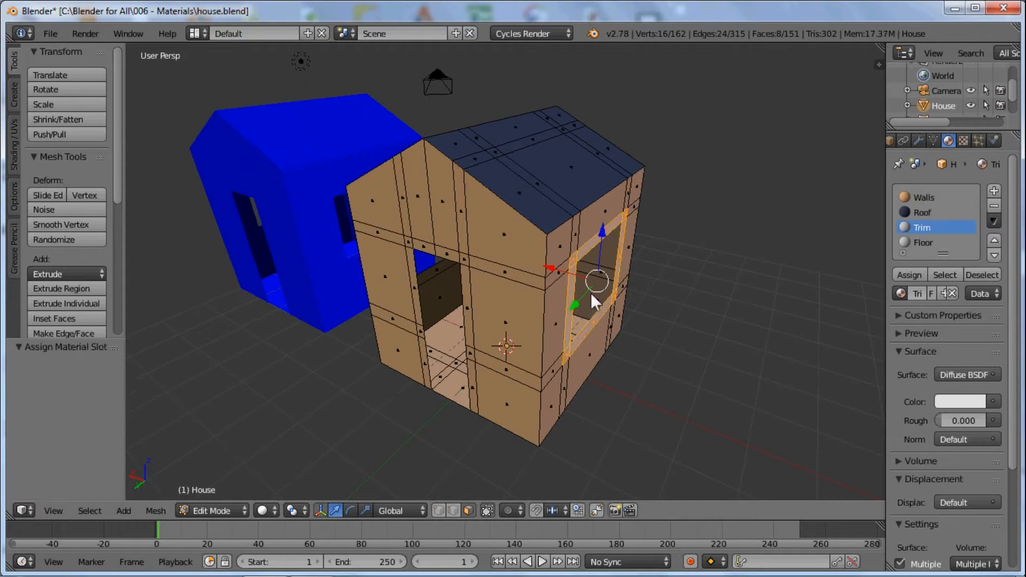
# Clear the selection and select the strip of faces framing the opposite doorway along both sides and across its top.
pyautogui.moveTo(591, 293); pyautogui.dragTo(526, 298, button='middle')
pyautogui.scroll(3, 527, 302)
pyautogui.press('a')
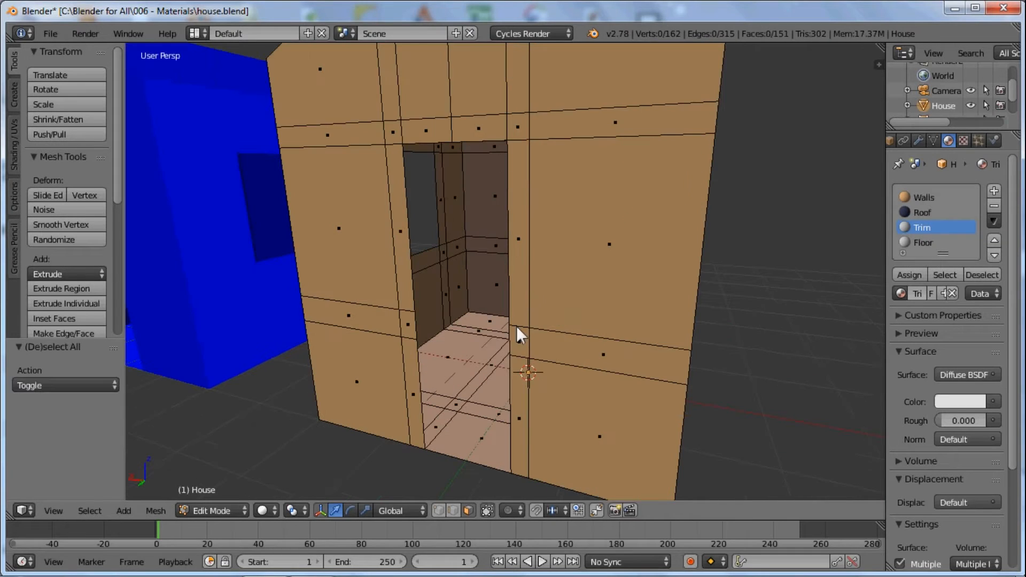
pyautogui.rightClick(515, 358)
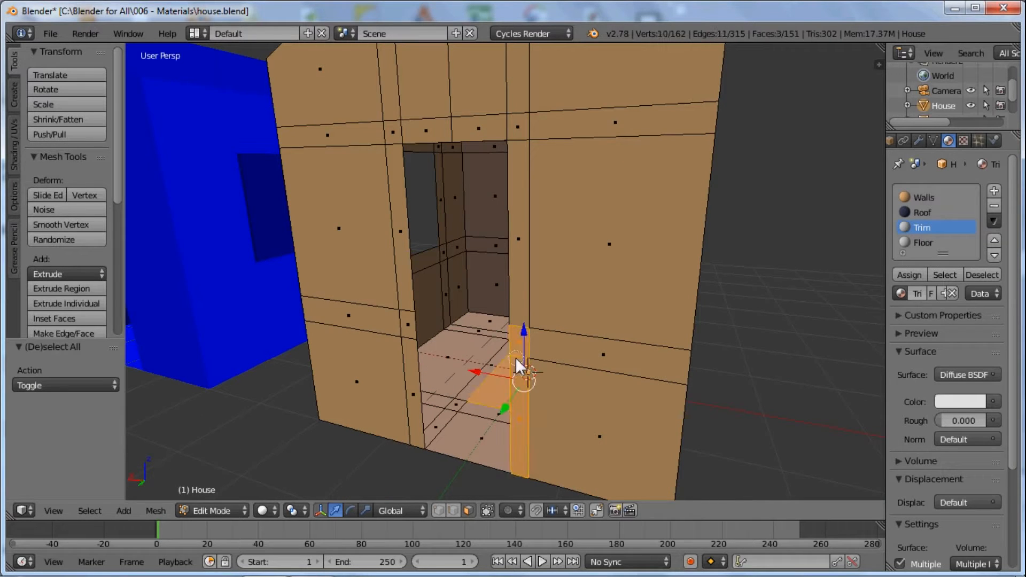
pyautogui.keyDown('shift'); pyautogui.rightClick(498, 386); pyautogui.keyUp('shift')
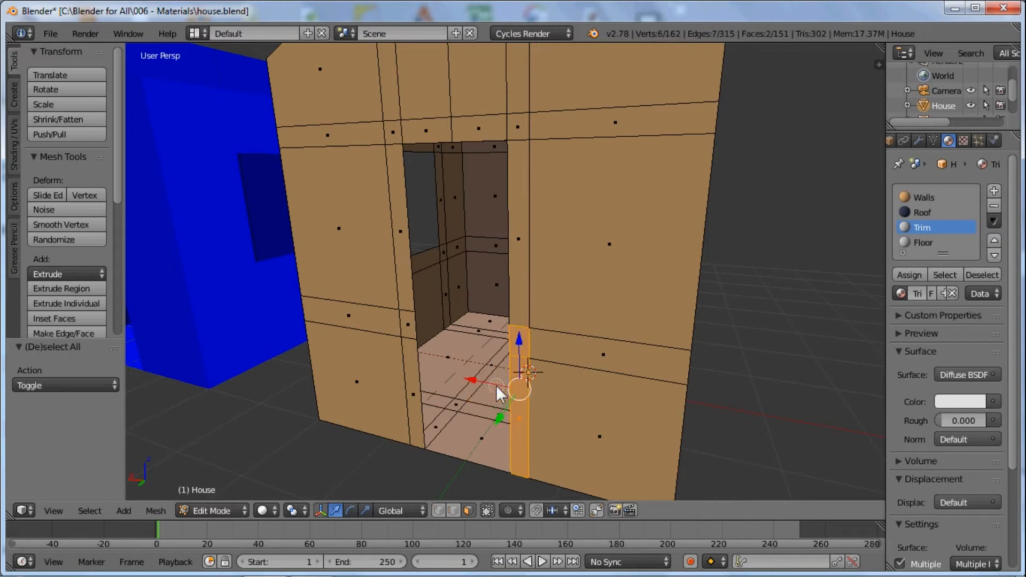
pyautogui.keyDown('ctrl'); pyautogui.rightClick(518, 135); pyautogui.keyUp('ctrl')
pyautogui.keyDown('ctrl'); pyautogui.rightClick(422, 132); pyautogui.keyUp('ctrl')
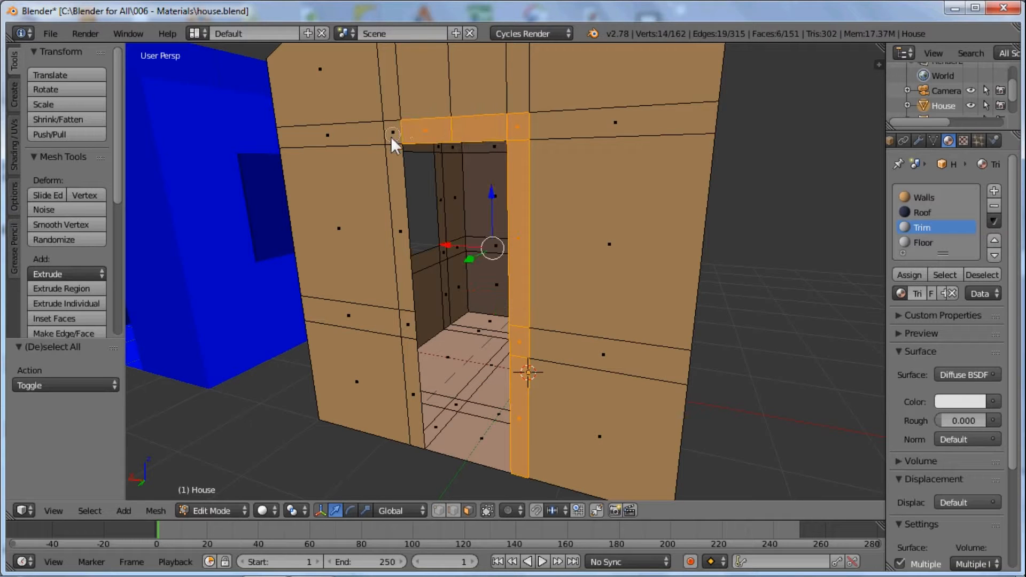
pyautogui.keyDown('ctrl'); pyautogui.rightClick(394, 140); pyautogui.keyUp('ctrl')
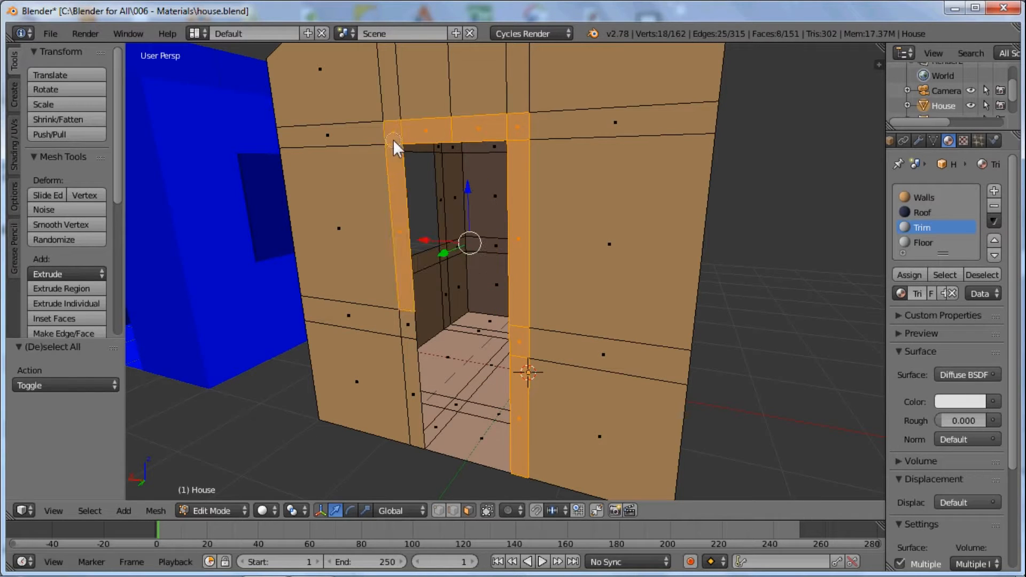
pyautogui.keyDown('ctrl'); pyautogui.rightClick(411, 343); pyautogui.keyUp('ctrl')
pyautogui.keyDown('shift'); pyautogui.rightClick(377, 354); pyautogui.keyUp('shift')
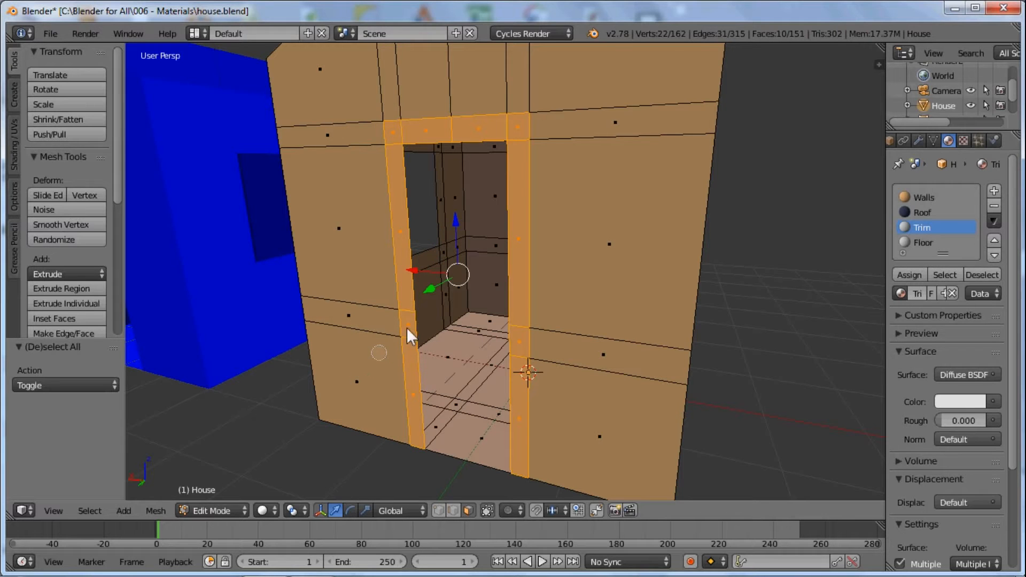
pyautogui.scroll(-5, 363, 284)
# Add the ring of faces framing the remaining side window to the selection and assign the Trim material to all selected faces.
pyautogui.moveTo(363, 284); pyautogui.dragTo(463, 301, button='middle')
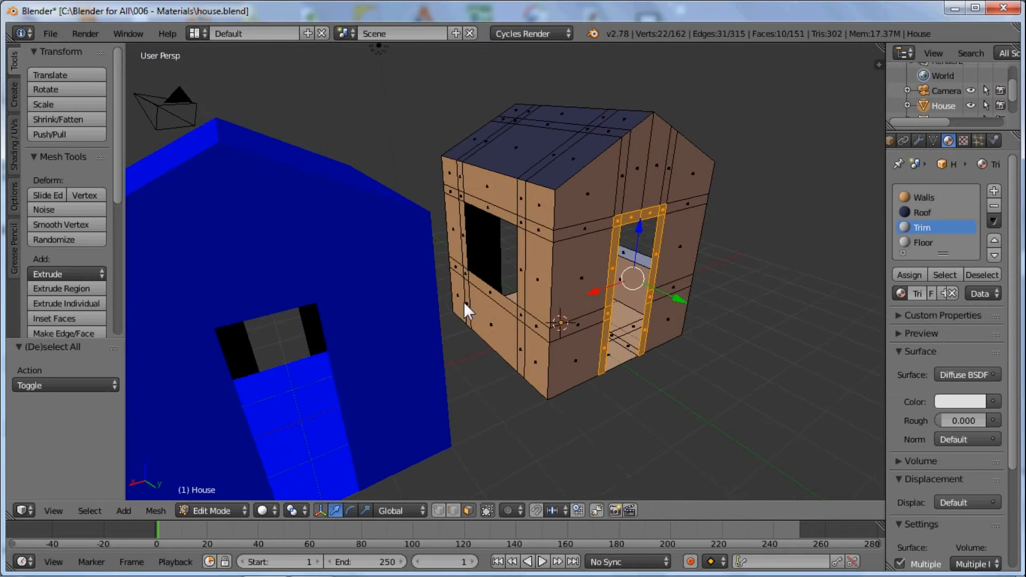
pyautogui.scroll(4, 464, 302)
pyautogui.scroll(2, 537, 356)
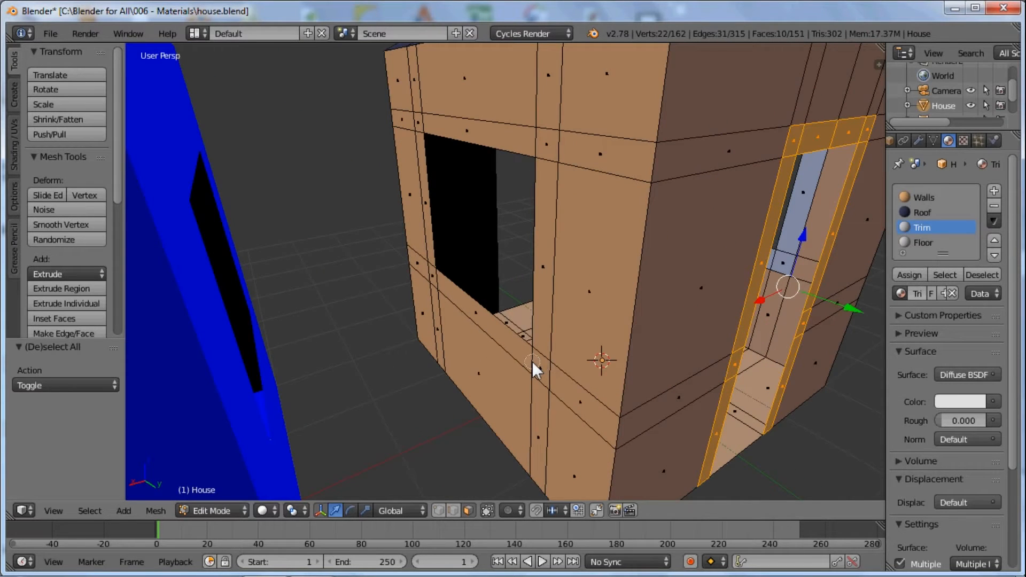
pyautogui.keyDown('shift'); pyautogui.rightClick(532, 361); pyautogui.keyUp('shift')
pyautogui.keyDown('shift'); pyautogui.rightClick(549, 158); pyautogui.keyUp('shift')
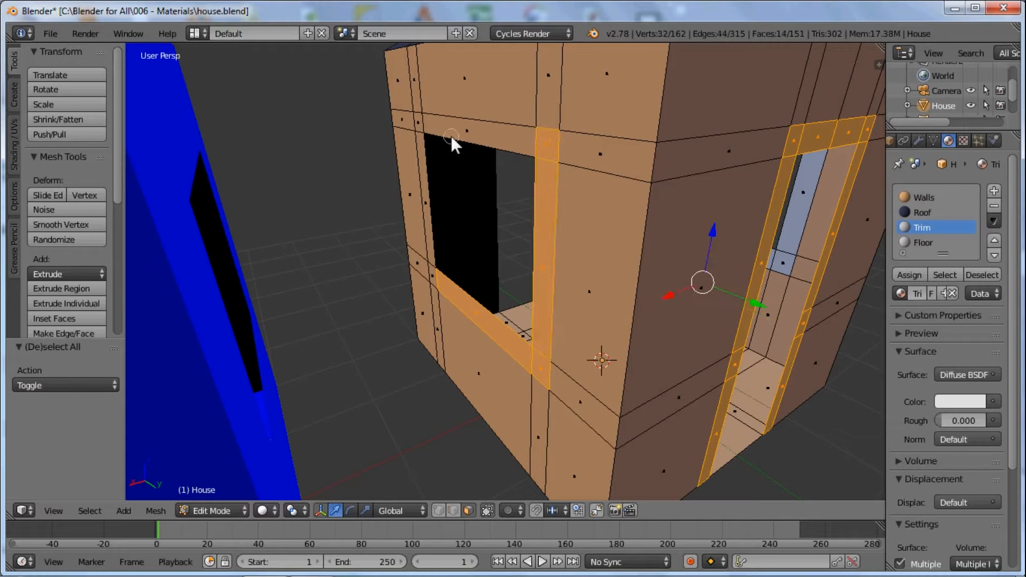
pyautogui.keyDown('shift'); pyautogui.rightClick(427, 124); pyautogui.keyUp('shift')
pyautogui.keyDown('shift'); pyautogui.rightClick(423, 123); pyautogui.keyUp('shift')
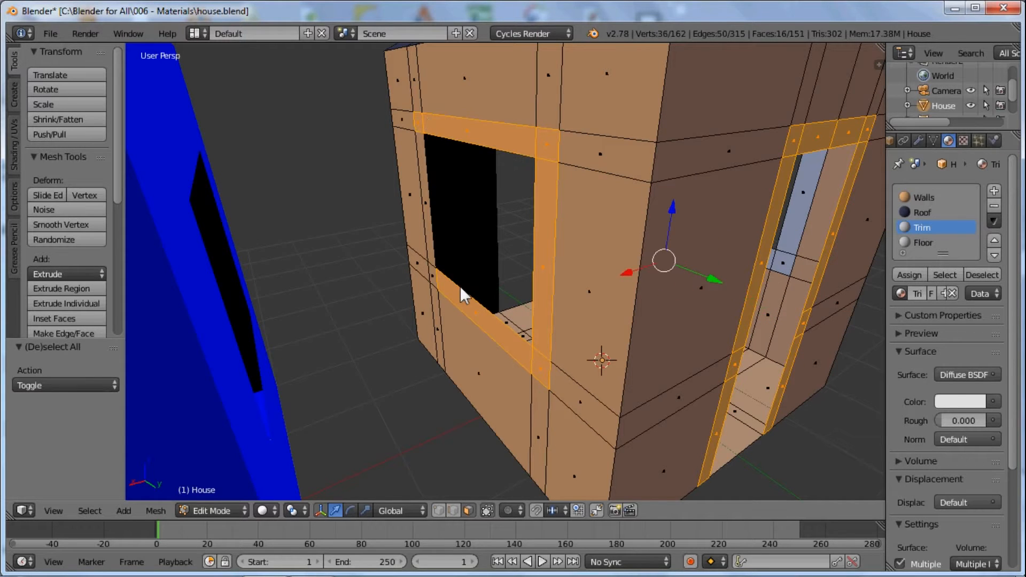
pyautogui.moveTo(460, 286); pyautogui.dragTo(602, 320, button='middle')
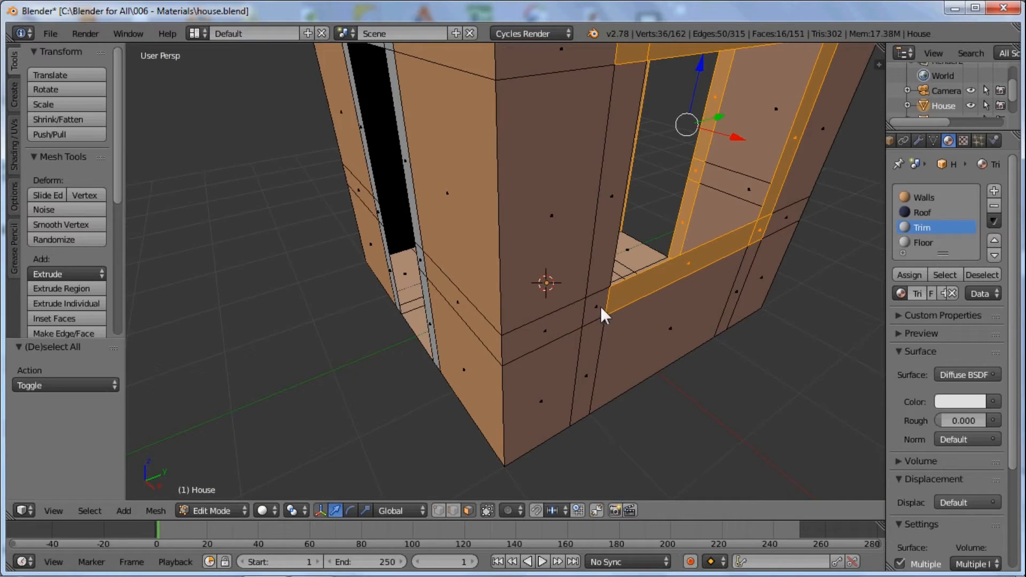
pyautogui.keyDown('shift'); pyautogui.rightClick(600, 294); pyautogui.keyUp('shift')
pyautogui.moveTo(535, 246); pyautogui.dragTo(856, 354, button='middle')
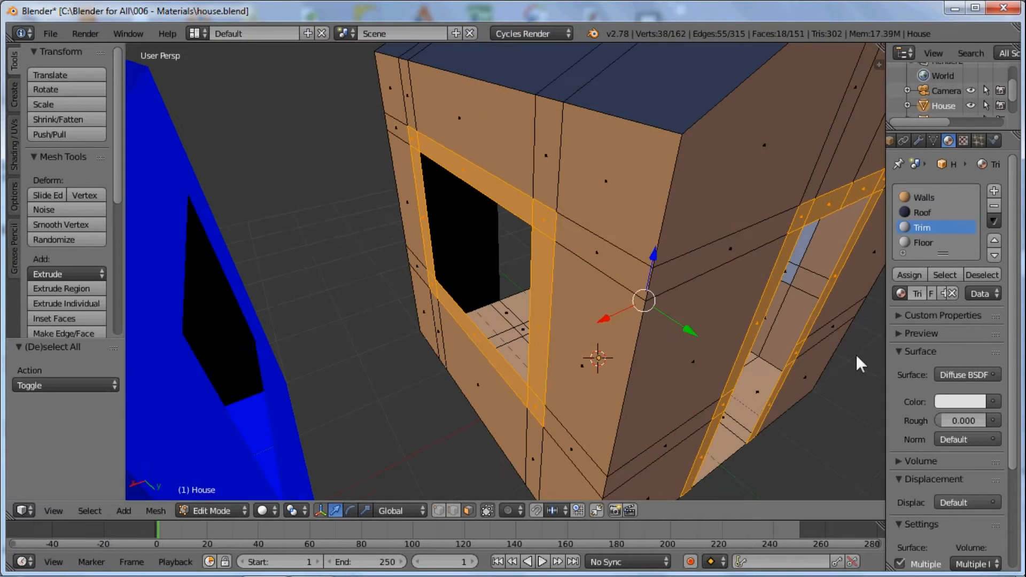
pyautogui.click(917, 274)
# Set the Trim material's diffuse color to a dark brown and copy it to the material's viewport color.
pyautogui.moveTo(763, 314); pyautogui.dragTo(591, 322, button='middle')
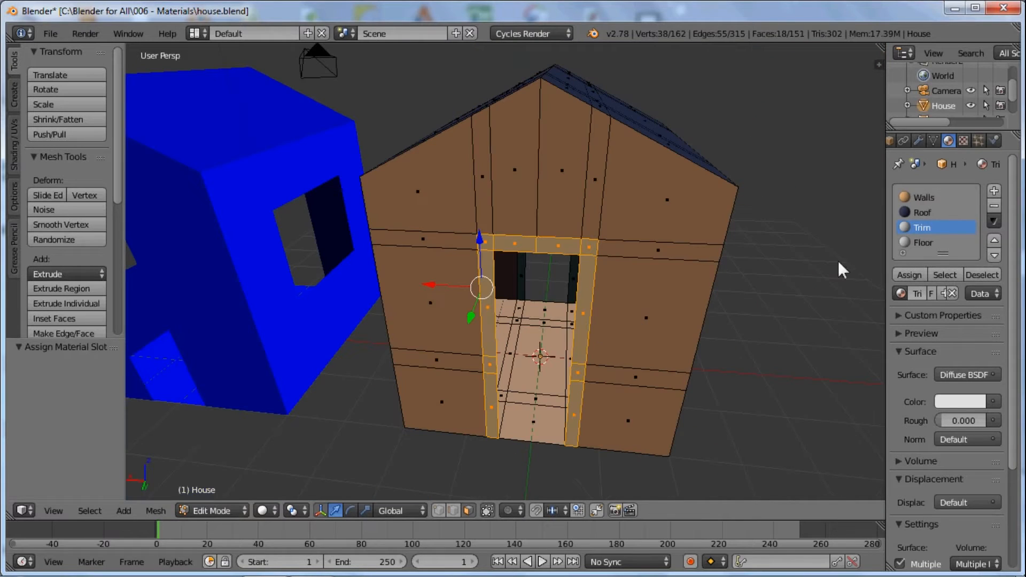
pyautogui.click(961, 403)
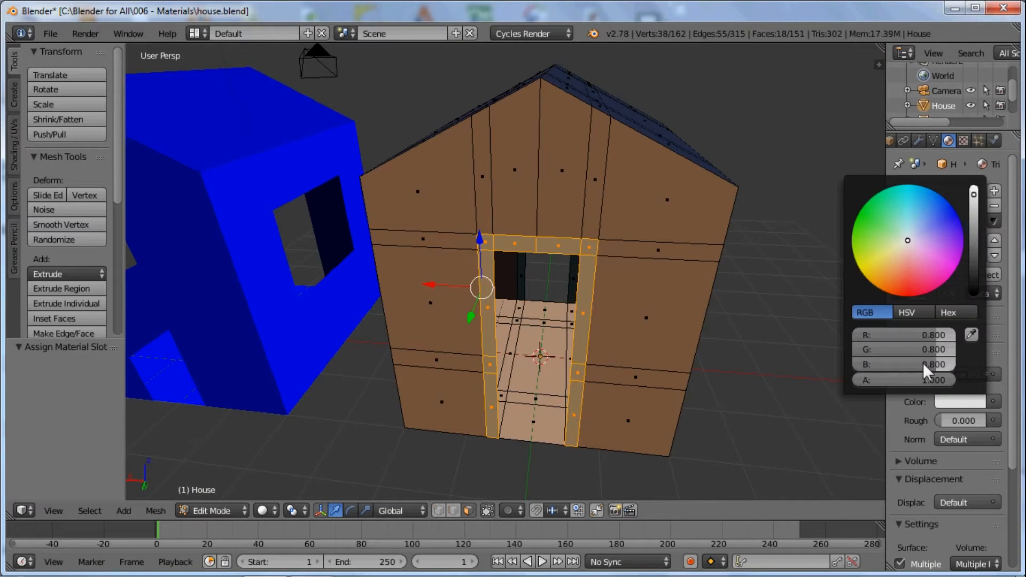
pyautogui.moveTo(923, 364); pyautogui.dragTo(848, 367)
pyautogui.moveTo(904, 349); pyautogui.dragTo(816, 362)
pyautogui.moveTo(925, 332); pyautogui.dragTo(856, 336)
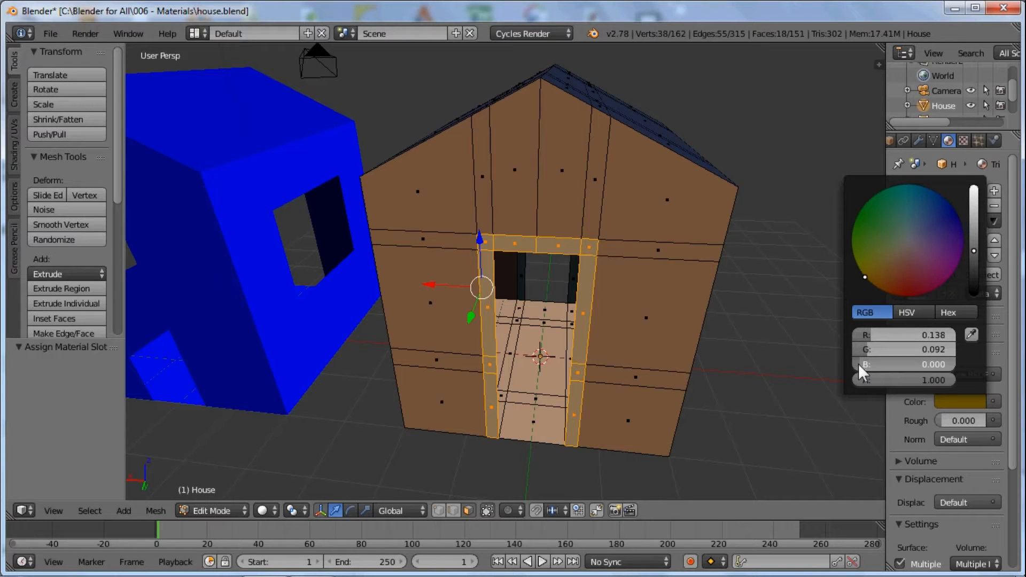
pyautogui.moveTo(859, 363); pyautogui.dragTo(862, 363)
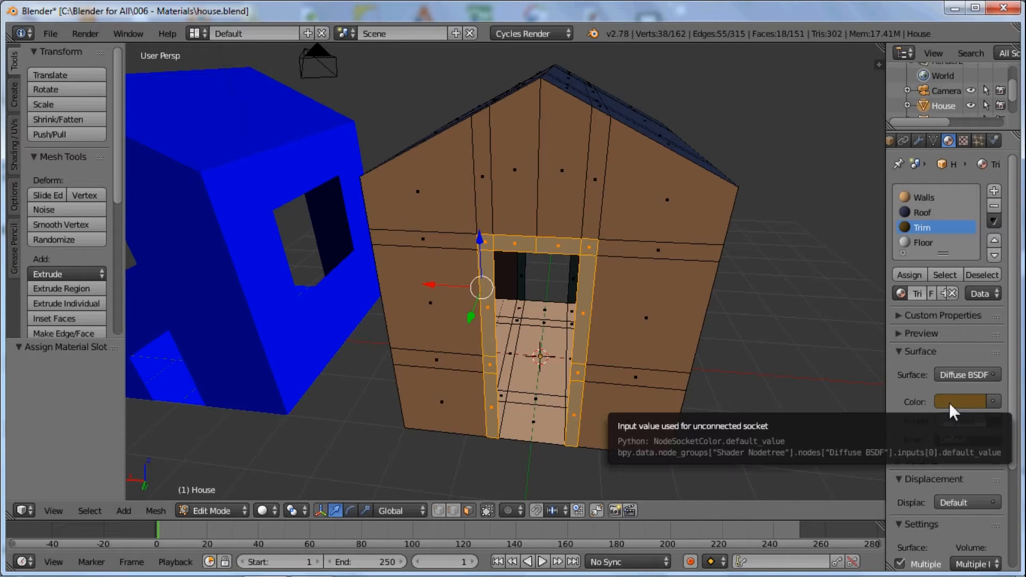
pyautogui.scroll(-5, 944, 397)
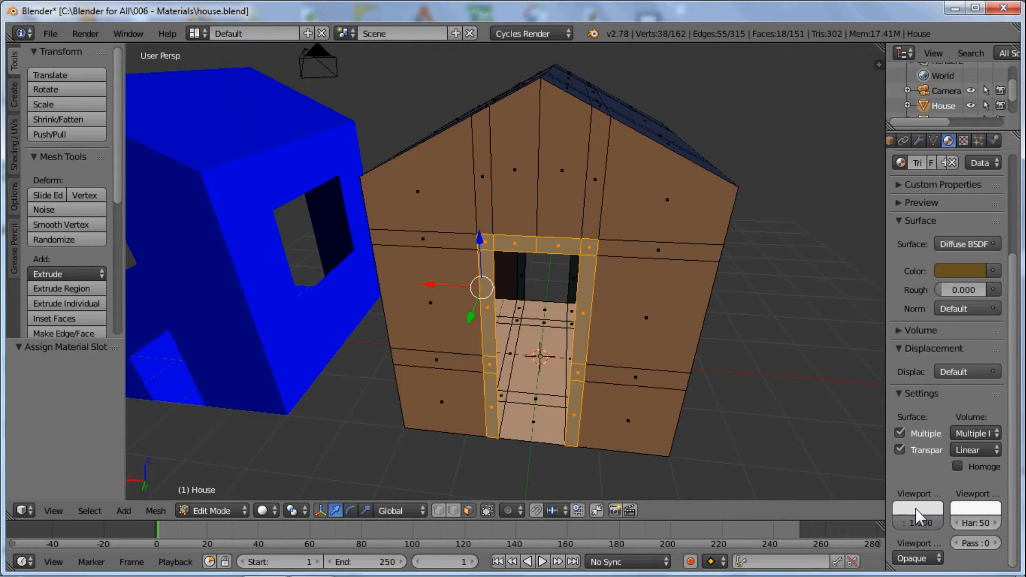
pyautogui.hotkey('ctrl', 'v')
# Clear the selection and circle-select all faces on the underside of the first house with an enlarged selection circle.
pyautogui.moveTo(468, 323); pyautogui.dragTo(694, 327, button='middle')
pyautogui.moveTo(594, 296); pyautogui.dragTo(487, 246, button='middle')
pyautogui.press('a')
pyautogui.scroll(5, 482, 230)
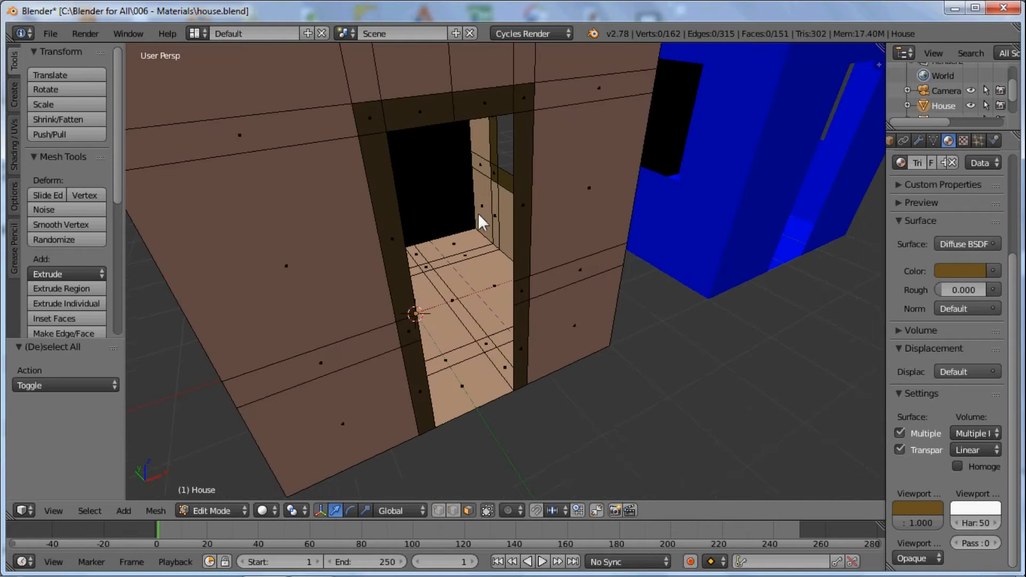
pyautogui.scroll(-7, 481, 209)
pyautogui.moveTo(539, 294); pyautogui.dragTo(508, 294, button='middle')
pyautogui.scroll(2, 508, 286)
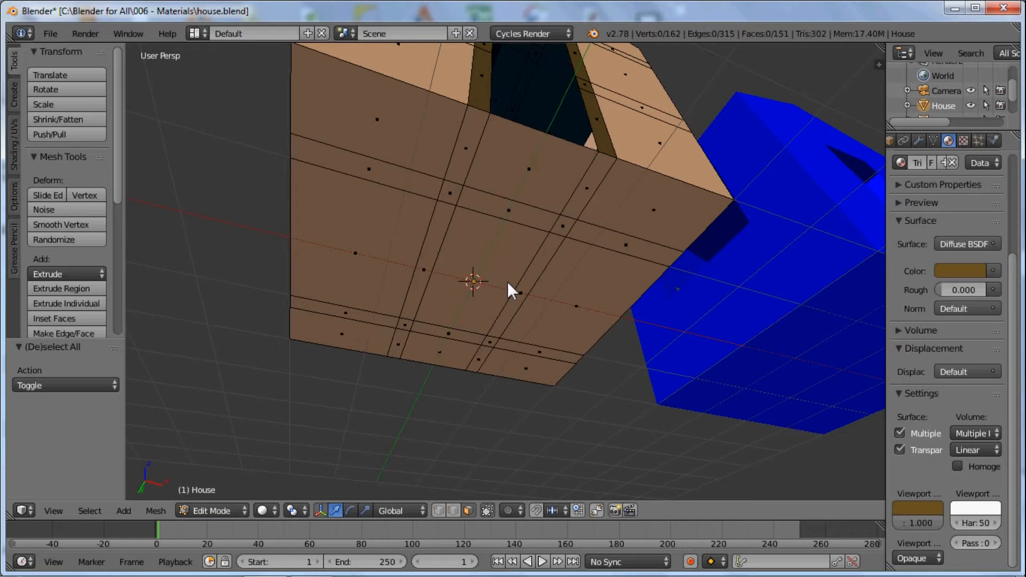
pyautogui.scroll(-10, 442, 271)
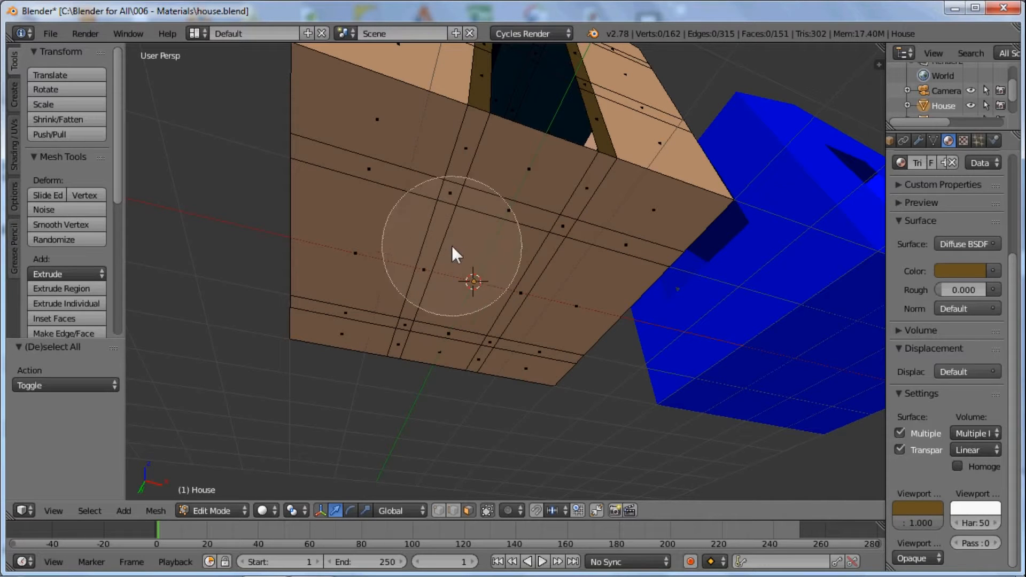
pyautogui.scroll(-4, 462, 261)
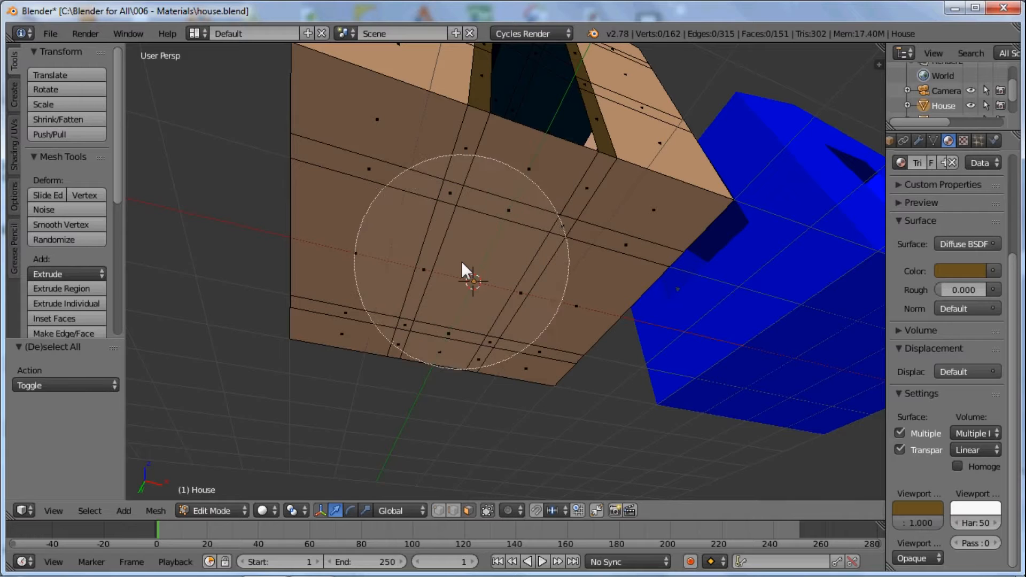
pyautogui.click(472, 253)
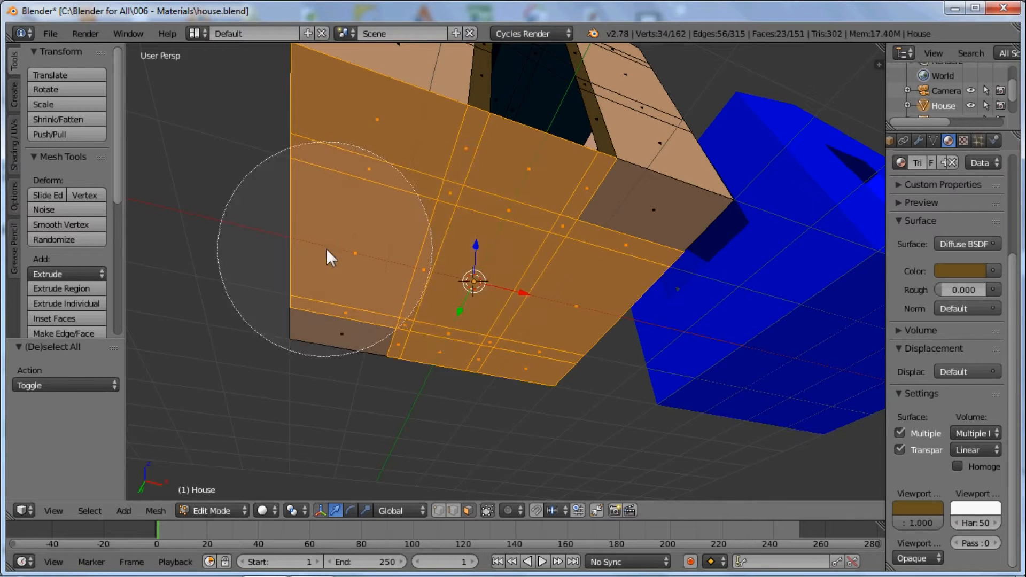
pyautogui.click(446, 241)
pyautogui.click(524, 242)
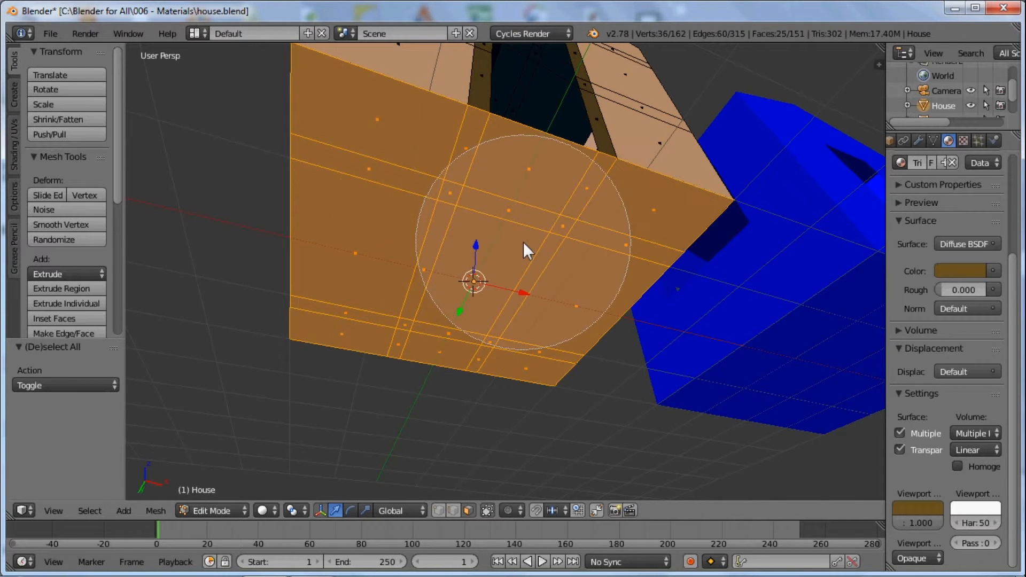
pyautogui.rightClick(495, 232)
# Assign the Floor material to the selected faces on the underside of the first house.
pyautogui.moveTo(494, 233)
pyautogui.mouseDown(button='middle')
pyautogui.moveTo(503, 191)
pyautogui.moveTo(454, 284)
pyautogui.moveTo(495, 230)
pyautogui.moveTo(477, 252)
pyautogui.moveTo(550, 255)
pyautogui.mouseUp(button='middle')
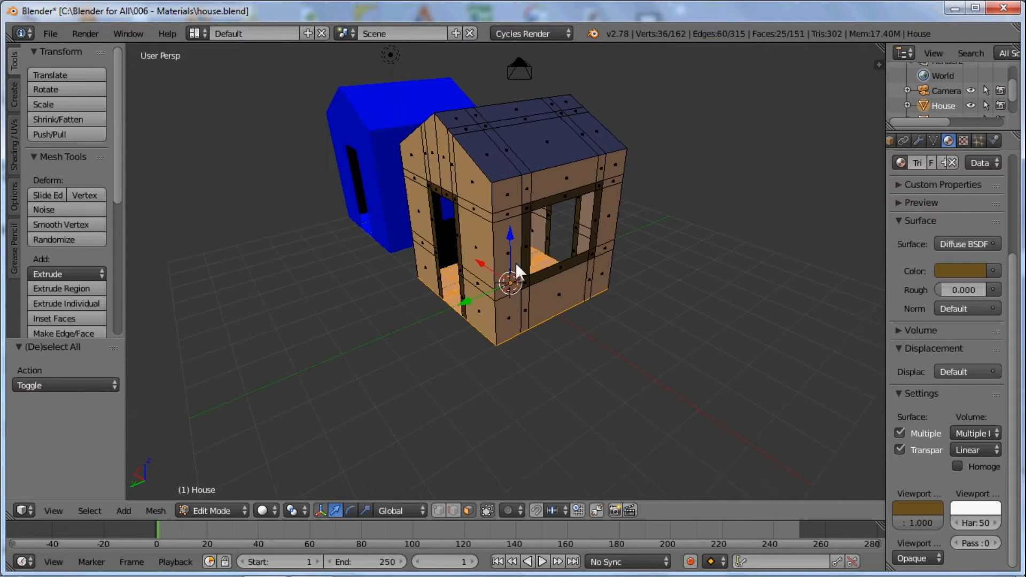
pyautogui.moveTo(508, 283); pyautogui.dragTo(420, 261, button='middle')
pyautogui.moveTo(541, 281); pyautogui.dragTo(487, 246, button='middle')
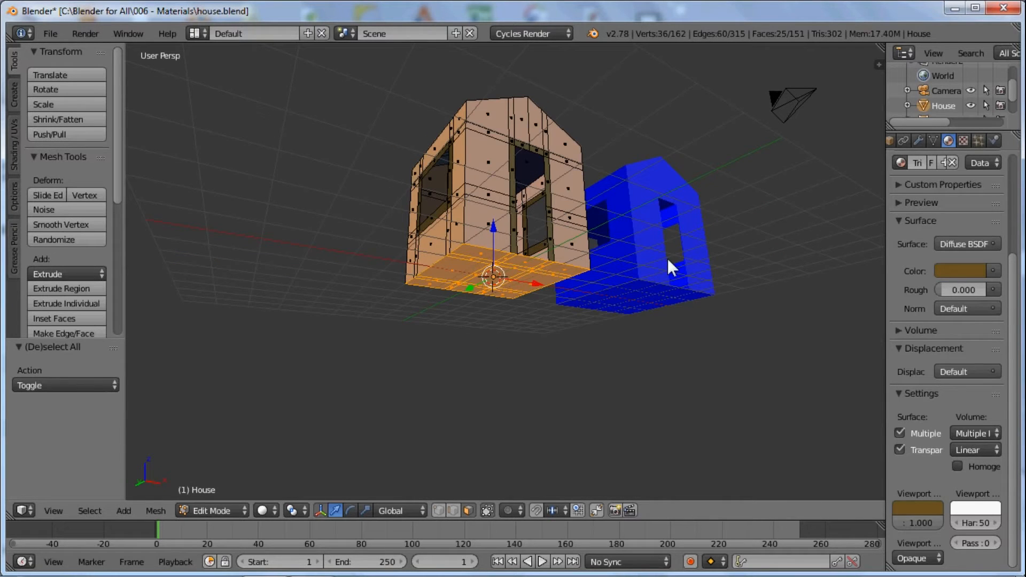
pyautogui.scroll(5, 932, 232)
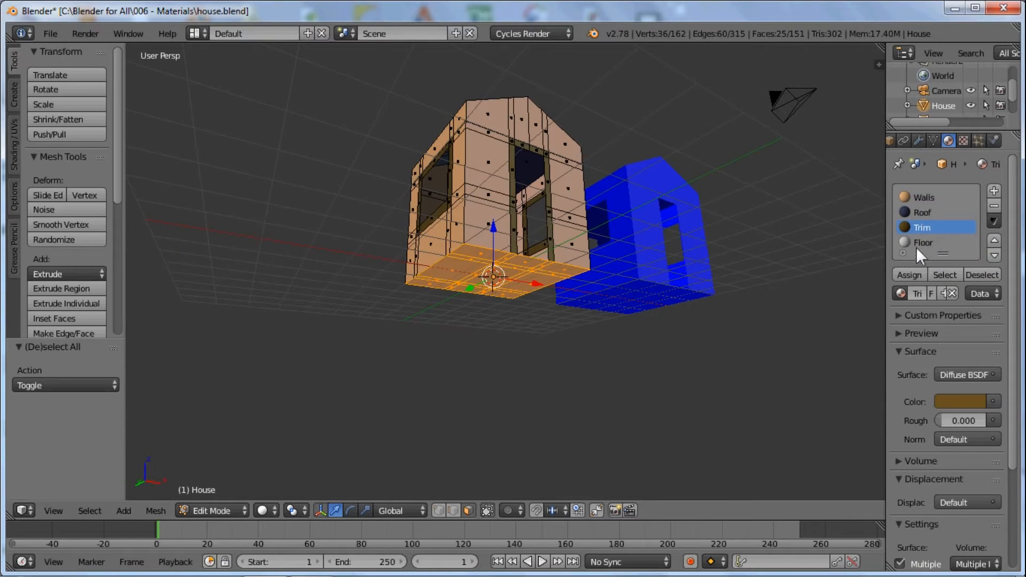
pyautogui.click(916, 244)
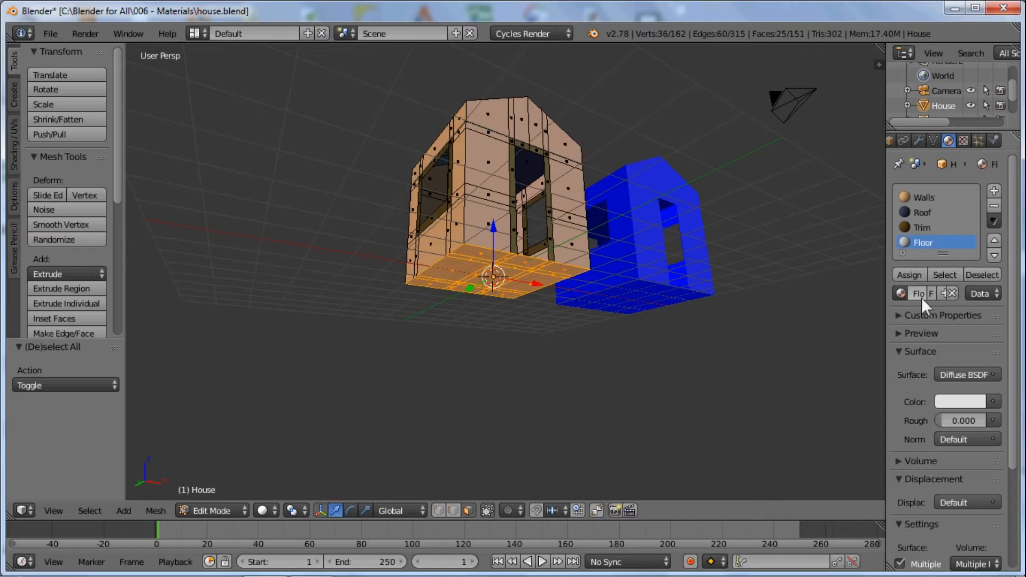
pyautogui.click(912, 275)
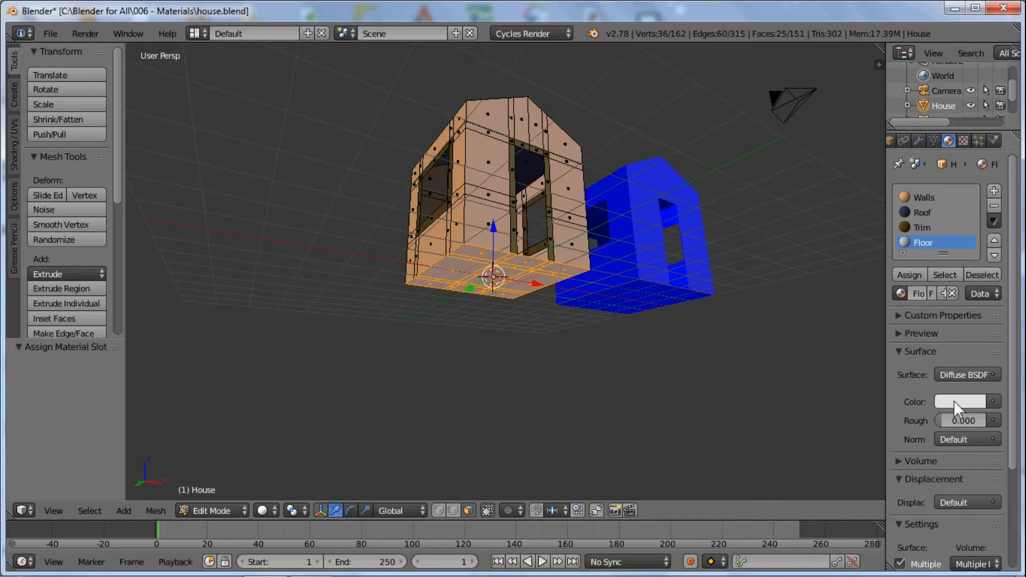
# Set the Floor material's diffuse color to a muted slate blue and copy it to the material's viewport color.
pyautogui.click(954, 401)
pyautogui.moveTo(929, 336); pyautogui.dragTo(898, 365)
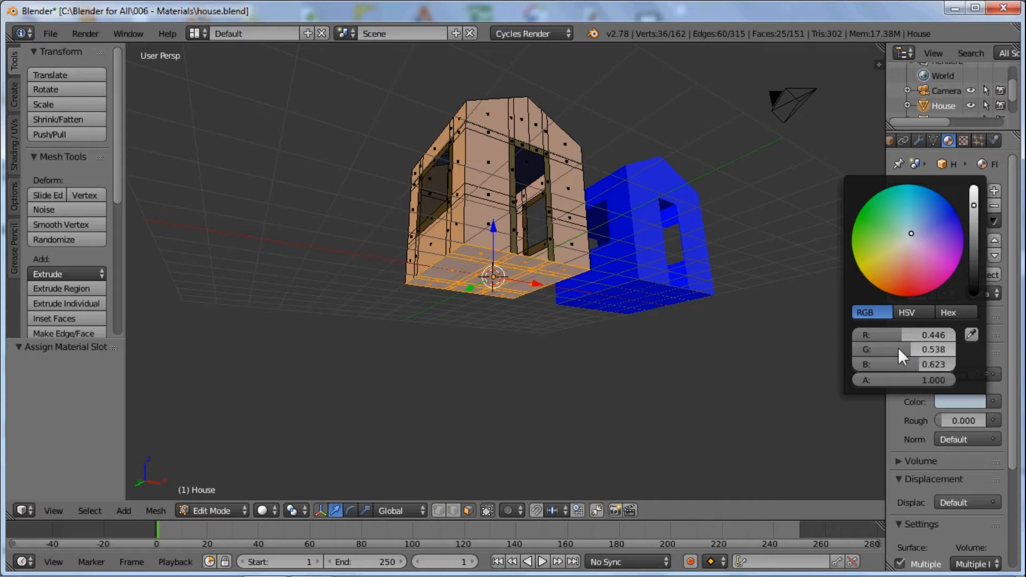
pyautogui.moveTo(892, 336); pyautogui.dragTo(874, 345)
pyautogui.moveTo(877, 335)
pyautogui.mouseDown()
pyautogui.moveTo(876, 348)
pyautogui.moveTo(848, 351)
pyautogui.moveTo(899, 363)
pyautogui.moveTo(864, 366)
pyautogui.moveTo(863, 348)
pyautogui.mouseUp()
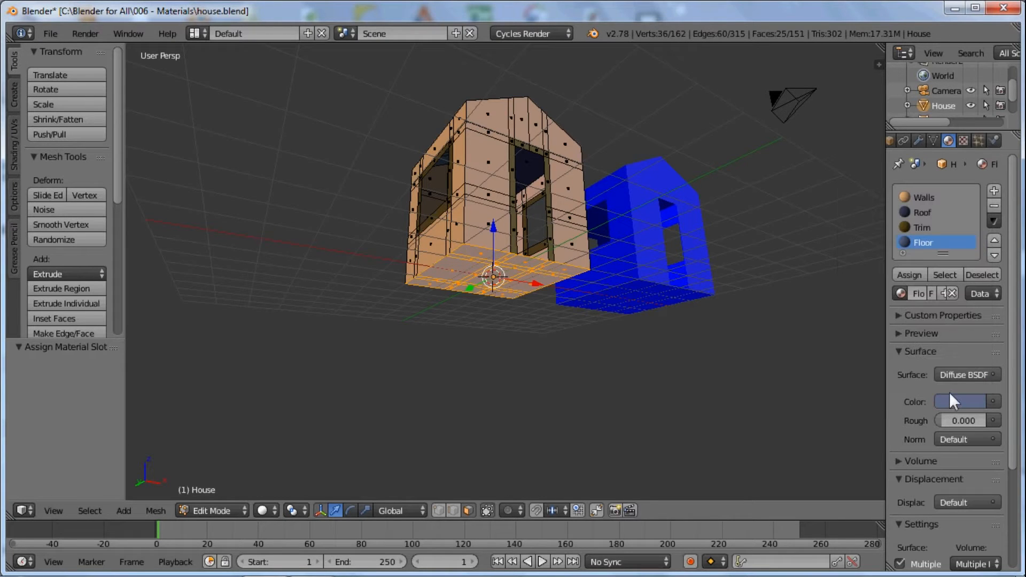
pyautogui.scroll(-5, 947, 407)
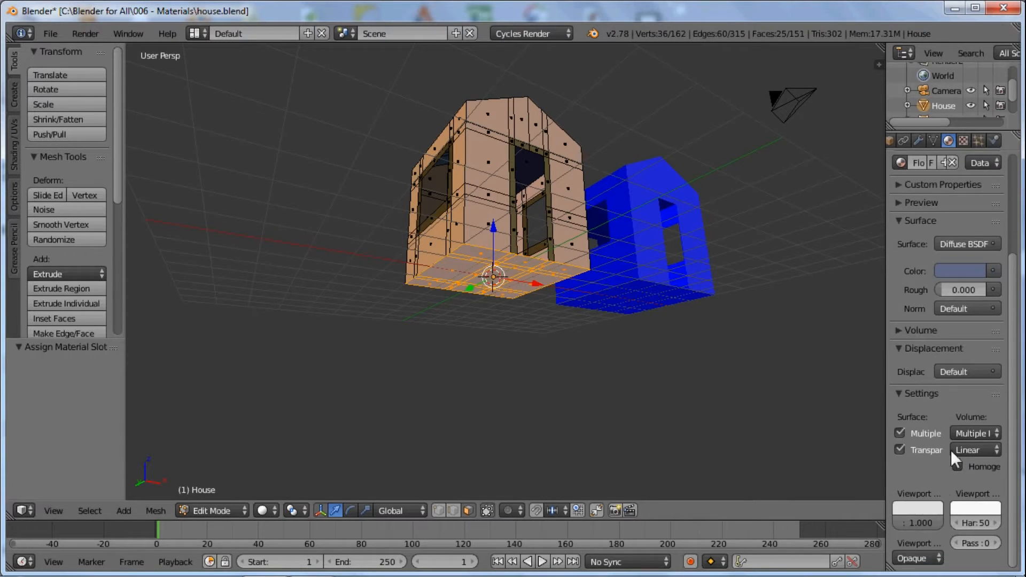
pyautogui.hotkey('ctrl', 'v')
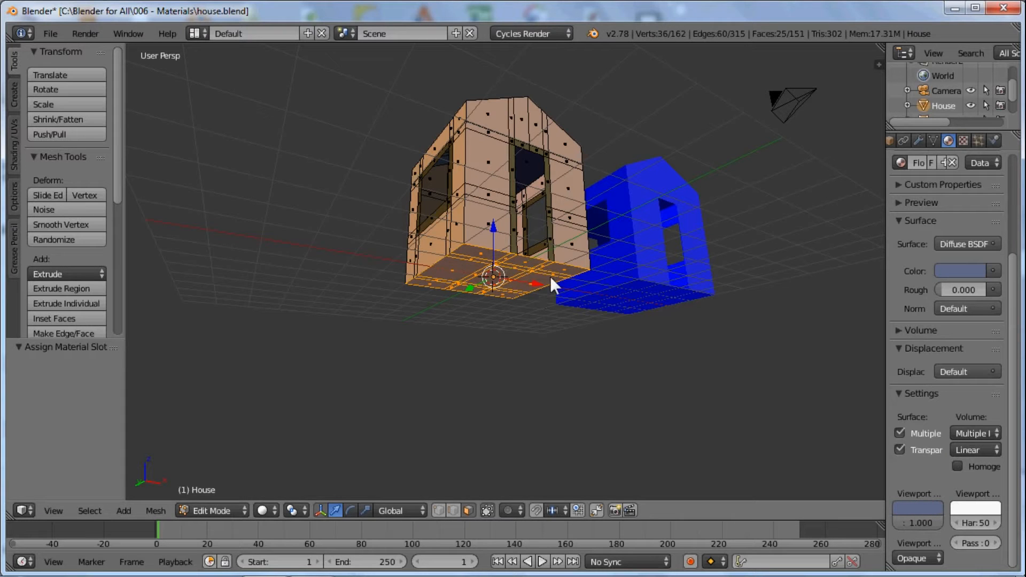
# Clear the face selection, return to Object Mode and inspect the first house's colored walls, roof, trim and floor from outside.
pyautogui.press('a')
pyautogui.moveTo(554, 280)
pyautogui.mouseDown(button='middle')
pyautogui.moveTo(533, 248)
pyautogui.moveTo(551, 269)
pyautogui.mouseUp(button='middle')
pyautogui.press('Tab')
pyautogui.moveTo(561, 217); pyautogui.dragTo(503, 248, button='middle')
pyautogui.scroll(-3, 506, 177)
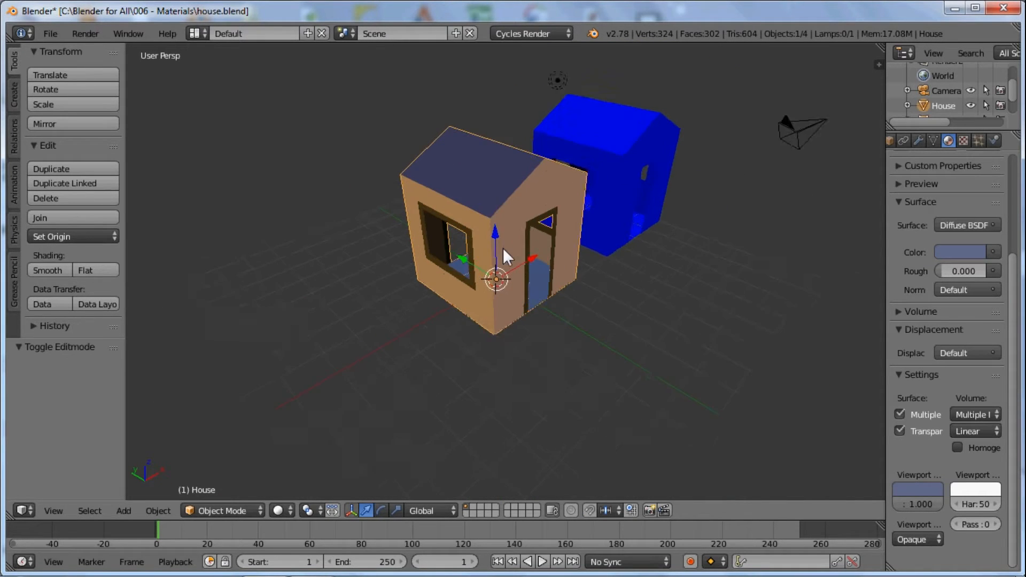
pyautogui.scroll(6, 514, 238)
pyautogui.scroll(-6, 514, 237)
pyautogui.scroll(2, 514, 230)
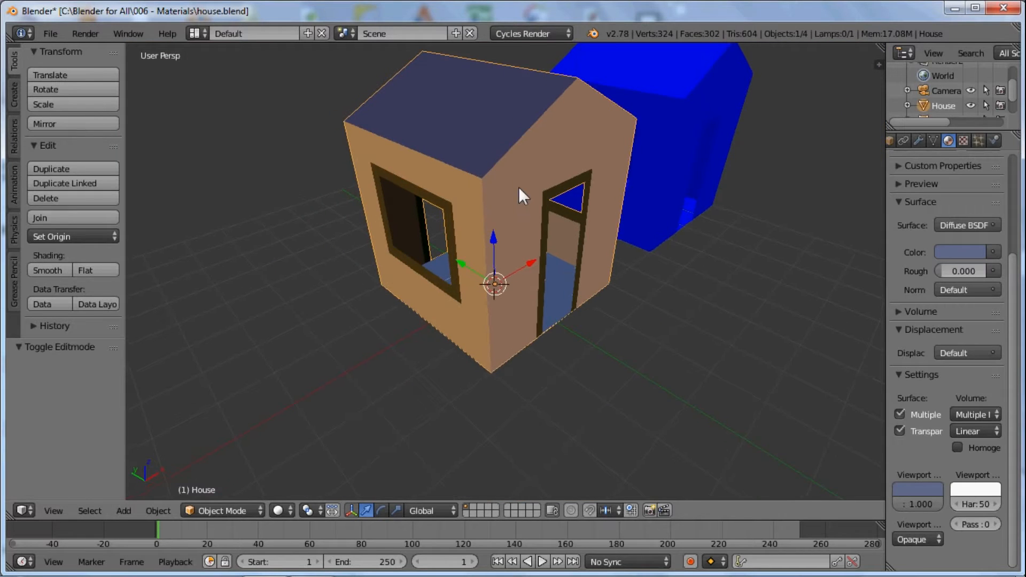
pyautogui.moveTo(520, 188); pyautogui.dragTo(538, 228, button='middle')
pyautogui.moveTo(572, 259); pyautogui.dragTo(596, 271, button='middle')
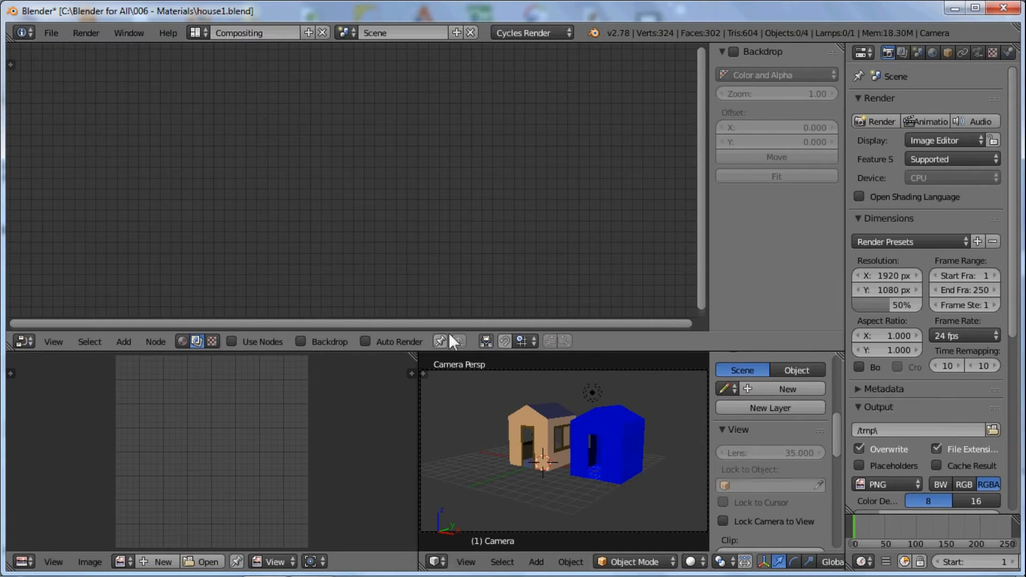
# Show the first house's Walls material in the node editor and spread its Diffuse BSDF and Material Output nodes apart.
pyautogui.rightClick(524, 415)
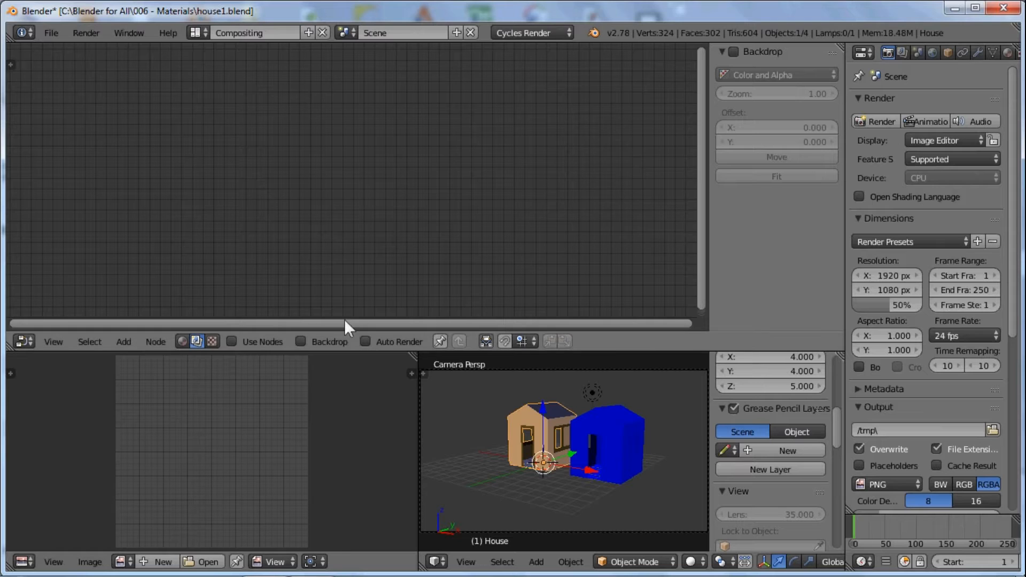
pyautogui.click(181, 343)
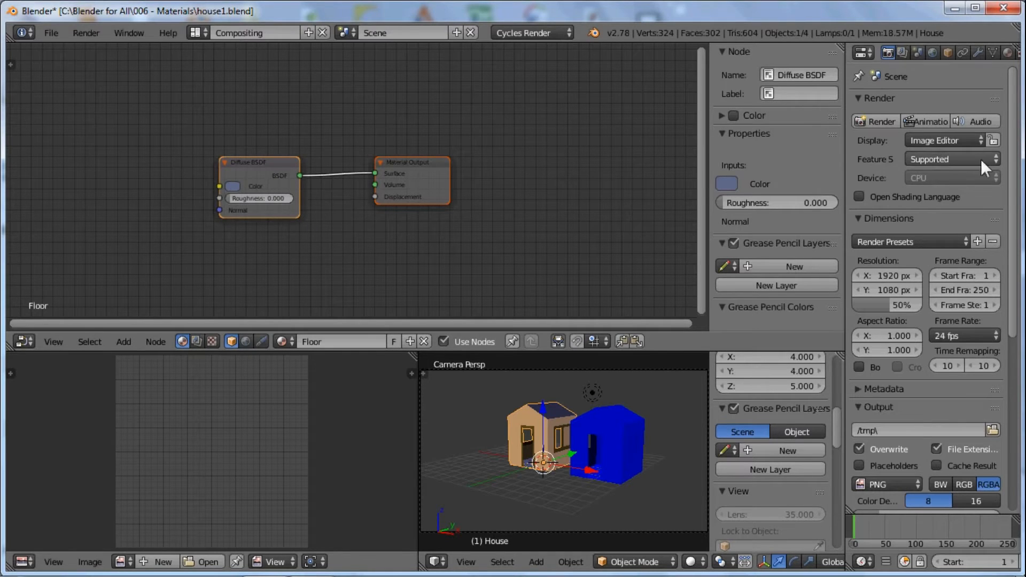
pyautogui.click(1007, 52)
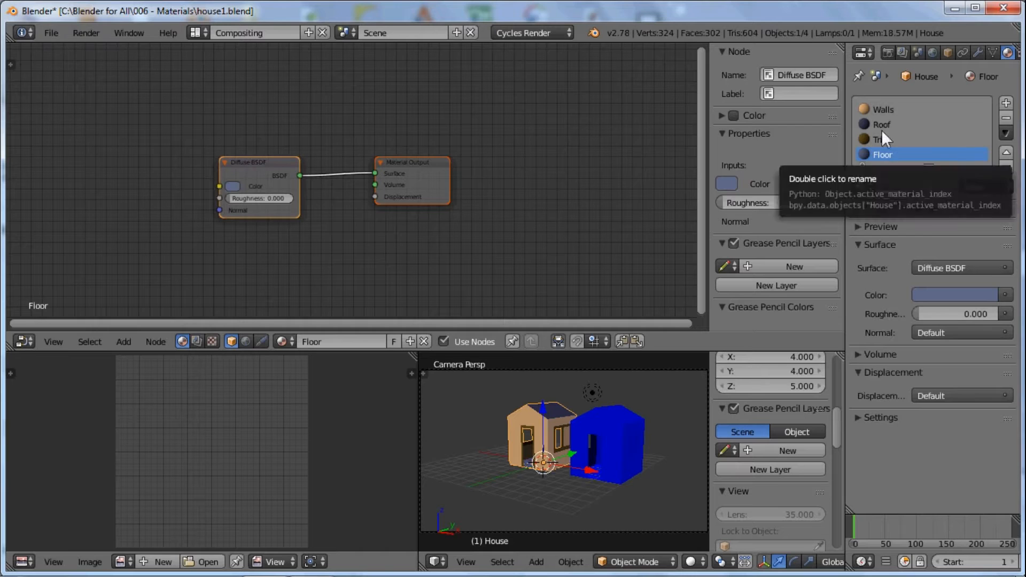
pyautogui.click(882, 109)
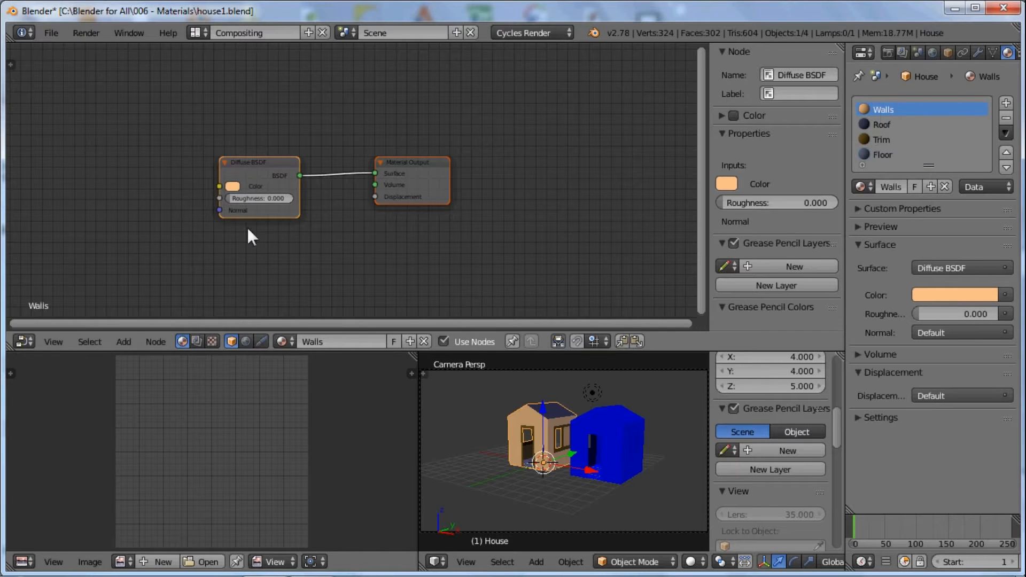
pyautogui.moveTo(248, 161); pyautogui.dragTo(241, 130)
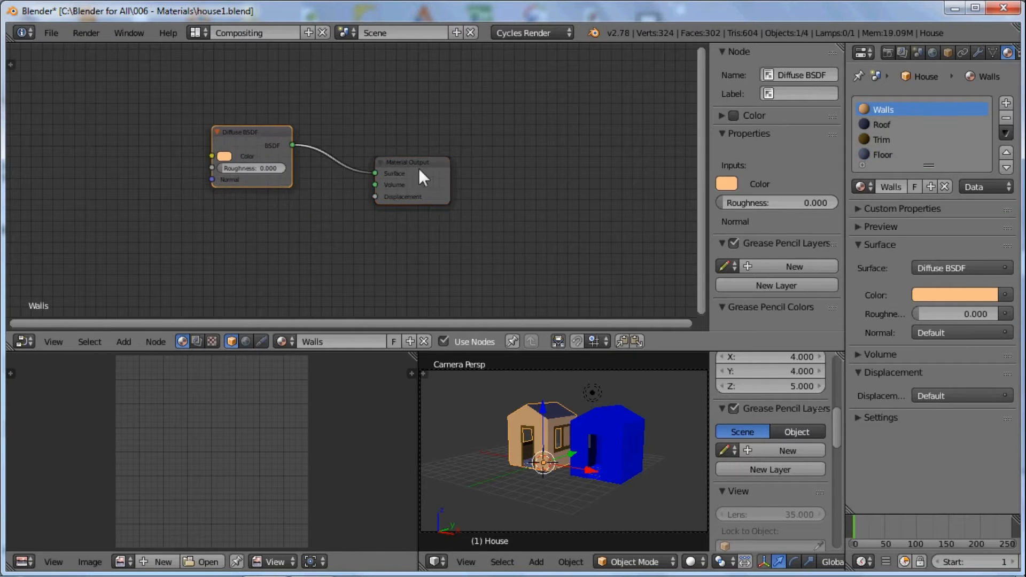
pyautogui.moveTo(413, 159); pyautogui.dragTo(539, 206)
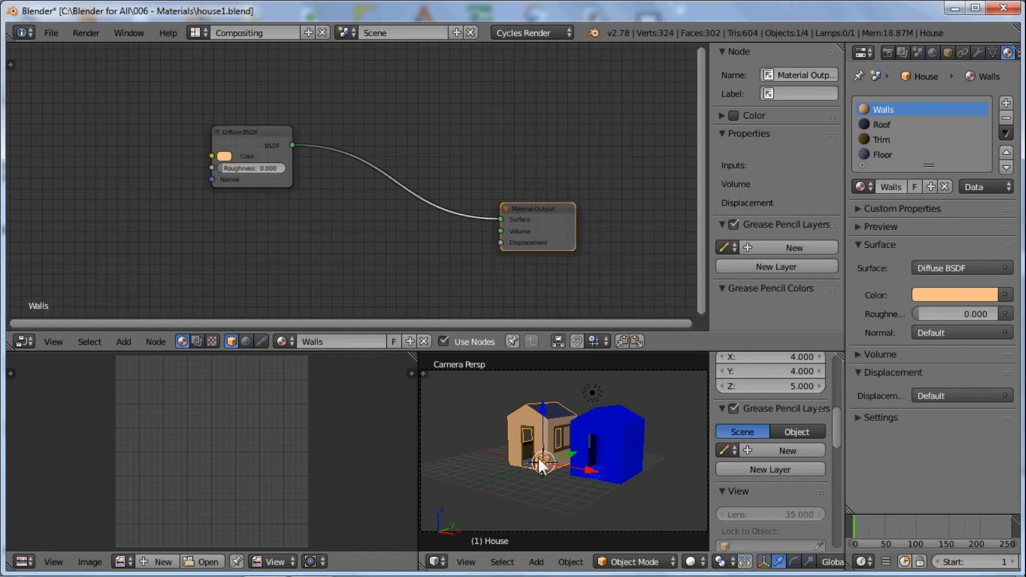
# Switch the camera view to Rendered shading for a closer live preview of the houses.
pyautogui.hotkey('shift', 'z')
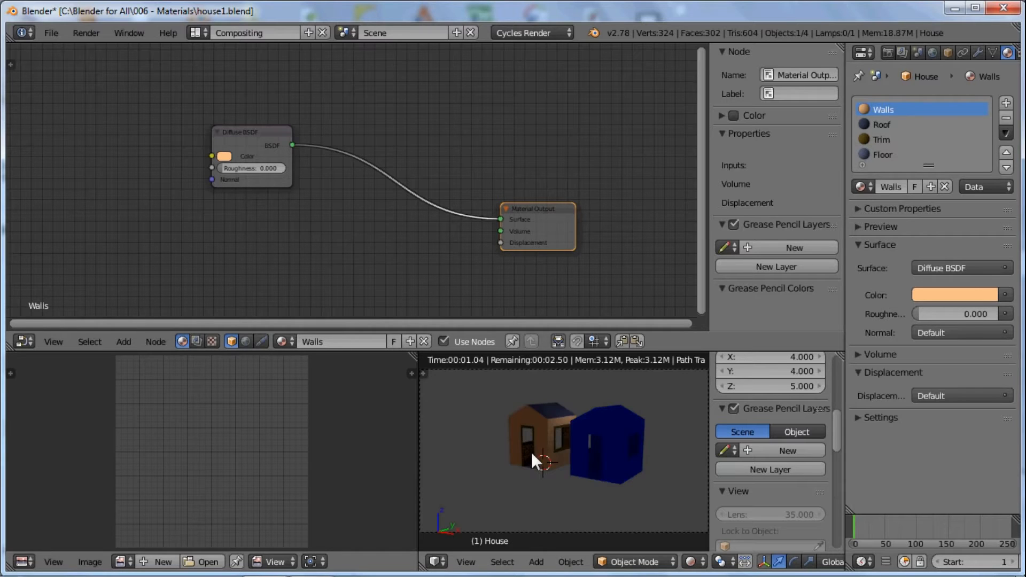
pyautogui.scroll(3, 532, 453)
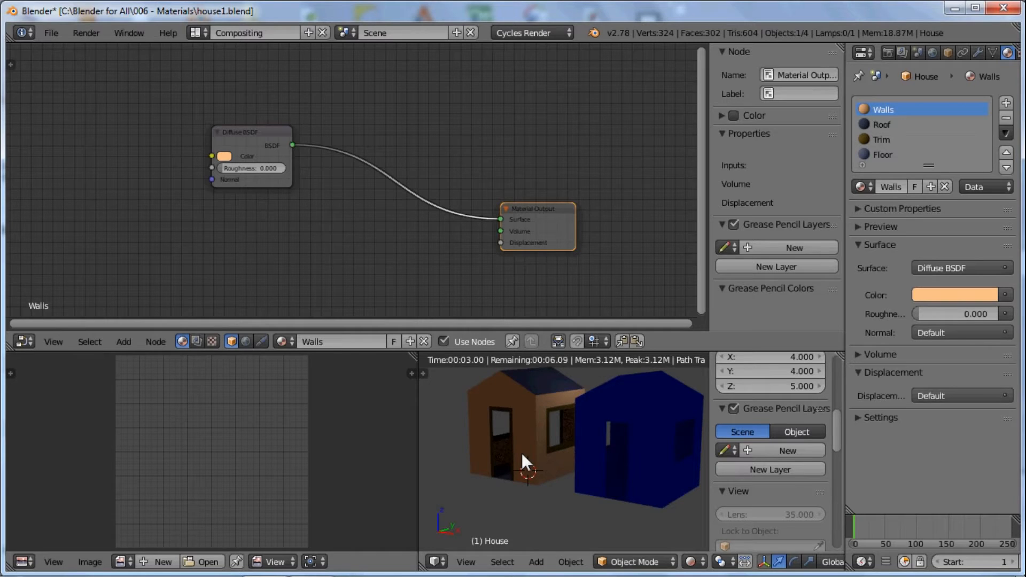
pyautogui.scroll(1, 521, 454)
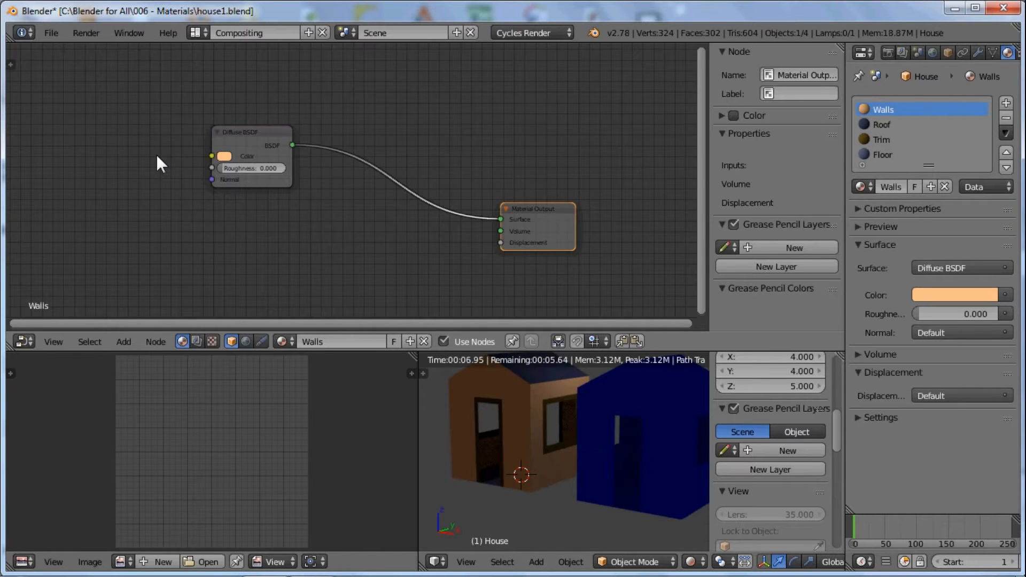
# Add a Noise Texture node to the Walls material and arrange it below and before the Diffuse BSDF node.
pyautogui.hotkey('shift', 'a')
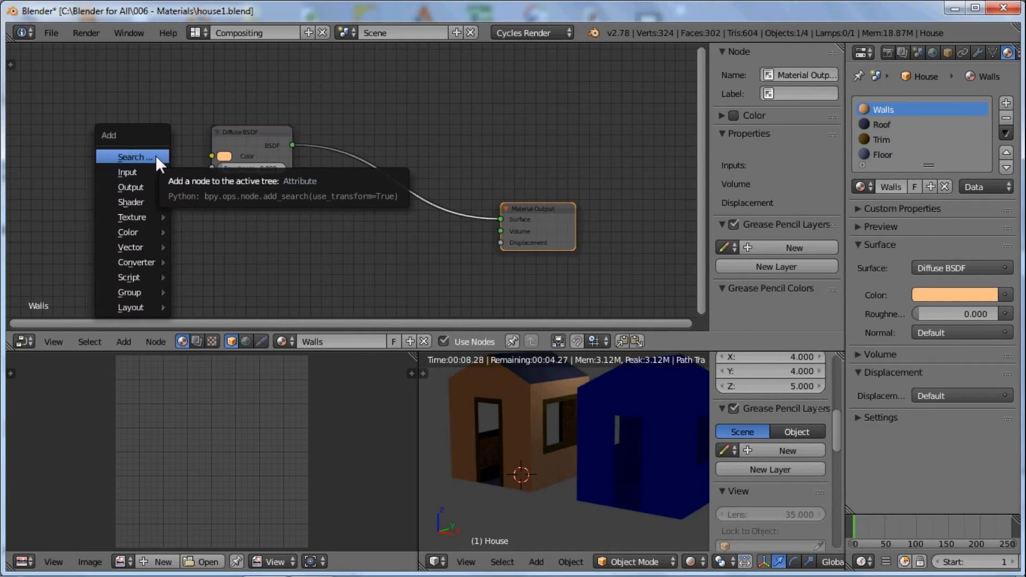
pyautogui.moveTo(149, 171)
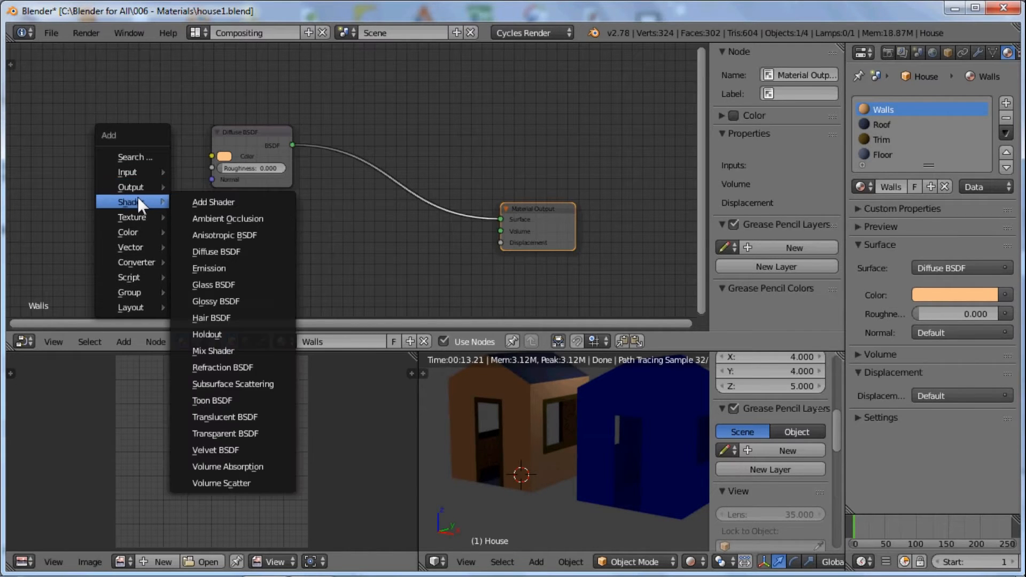
pyautogui.moveTo(136, 216)
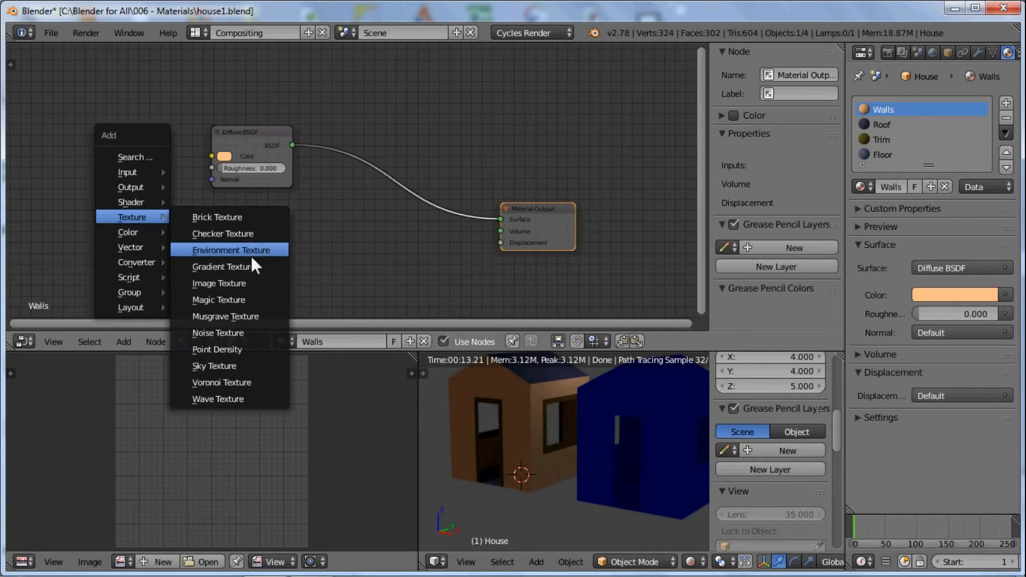
pyautogui.click(248, 331)
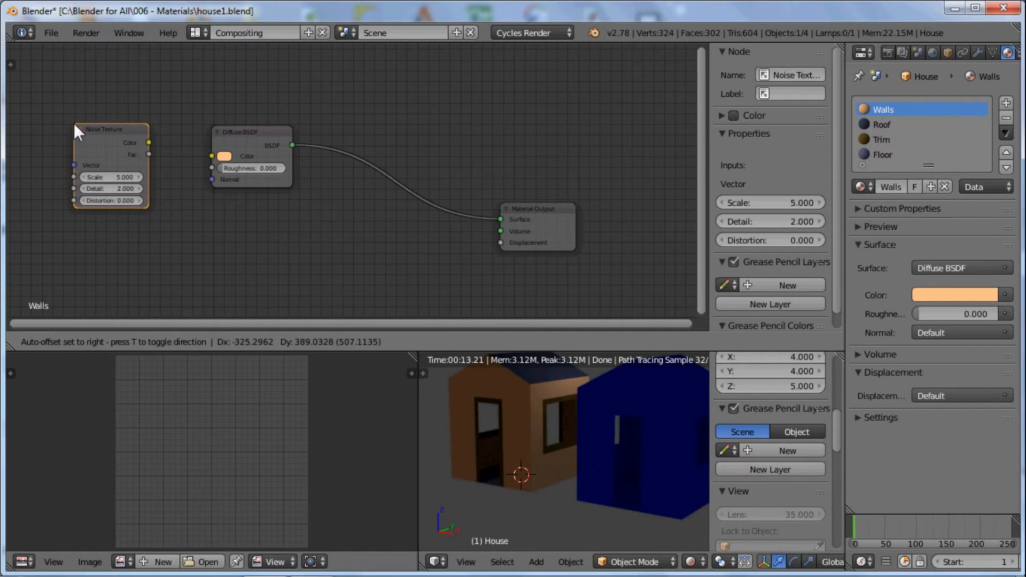
pyautogui.click(74, 123)
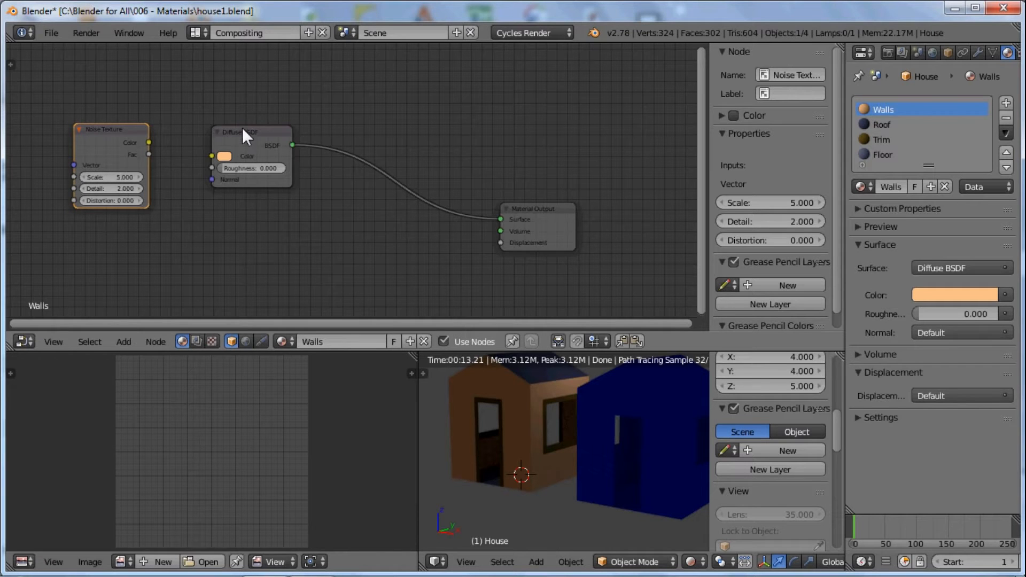
pyautogui.moveTo(242, 131); pyautogui.dragTo(232, 102)
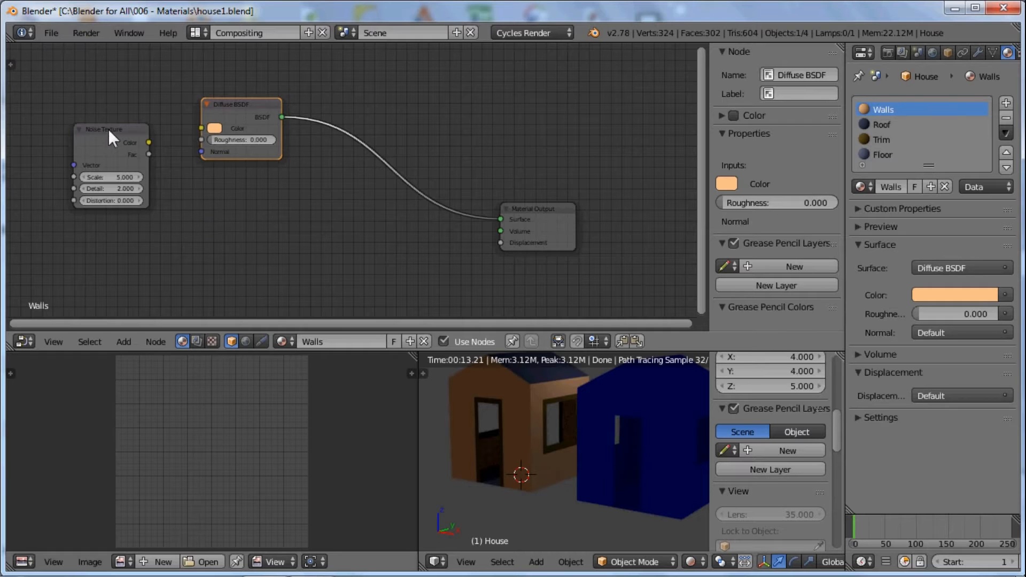
pyautogui.moveTo(108, 129); pyautogui.dragTo(104, 183)
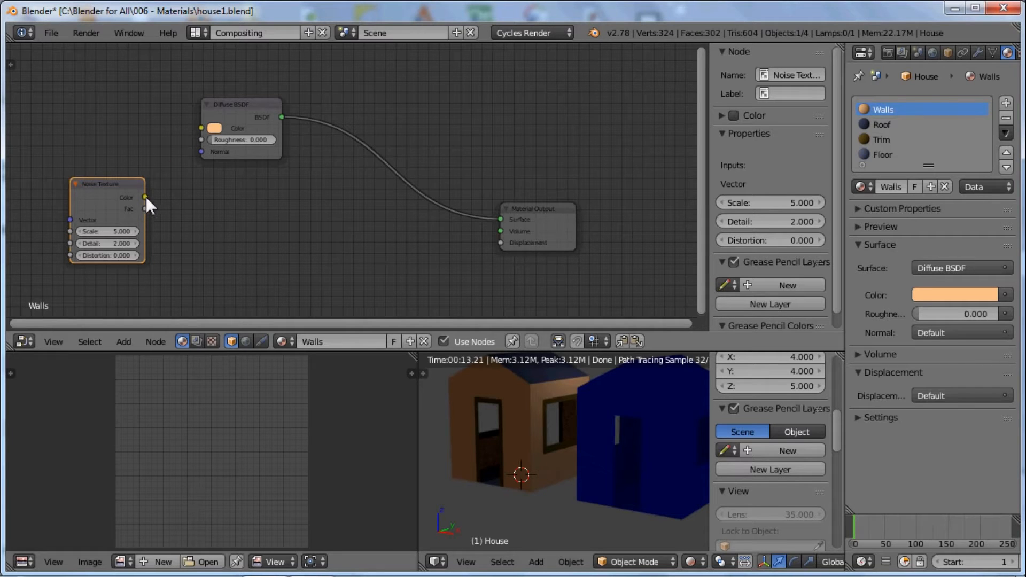
# Try the Noise Texture's Color output and its Fac output as the Diffuse BSDF color, removing each link again.
pyautogui.moveTo(145, 197); pyautogui.dragTo(201, 129)
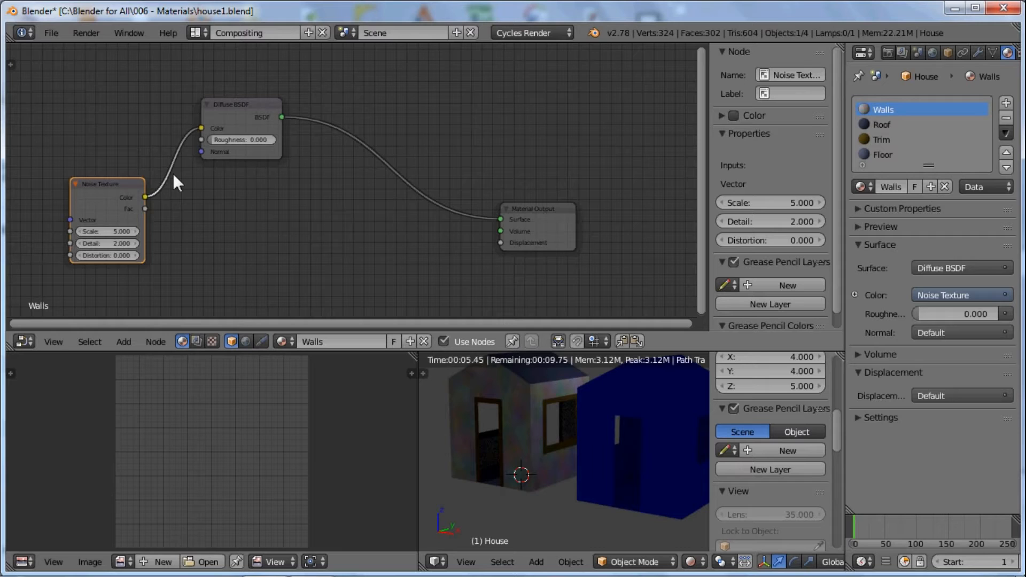
pyautogui.keyDown('ctrl'); pyautogui.moveTo(172, 174); pyautogui.dragTo(156, 209, button='right'); pyautogui.keyUp('ctrl')
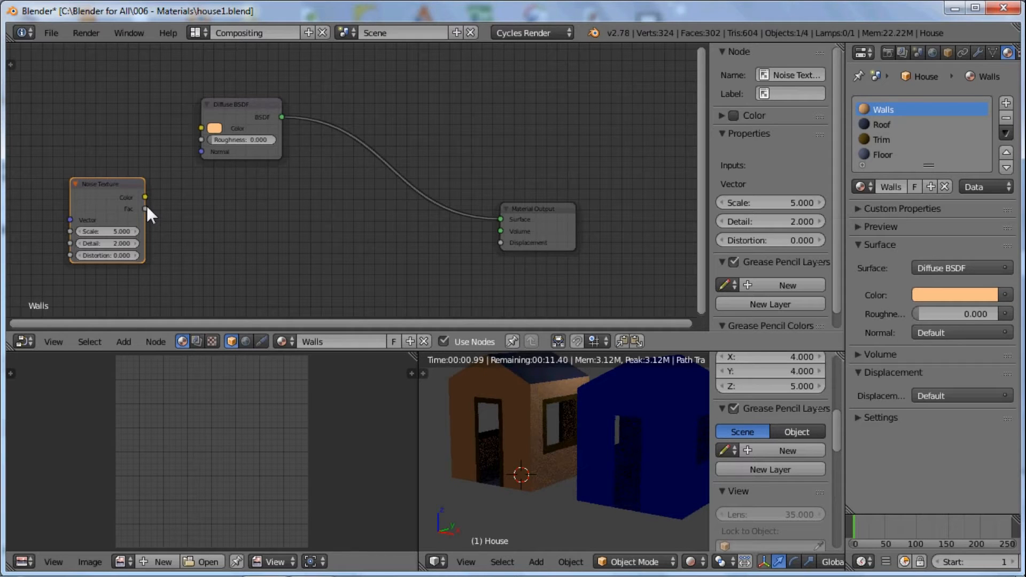
pyautogui.moveTo(145, 208); pyautogui.dragTo(201, 129)
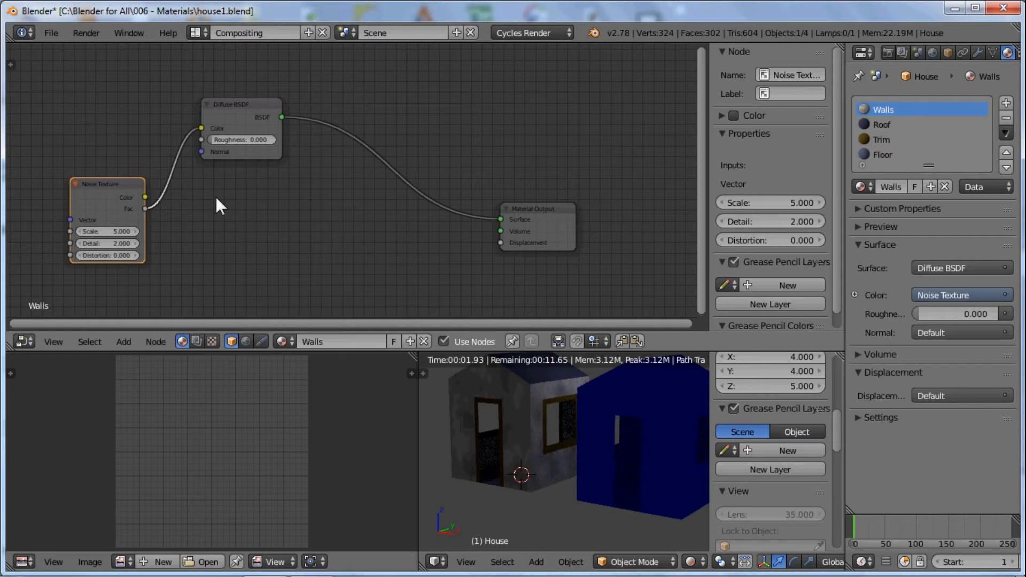
pyautogui.hotkey('ctrl', 'z')
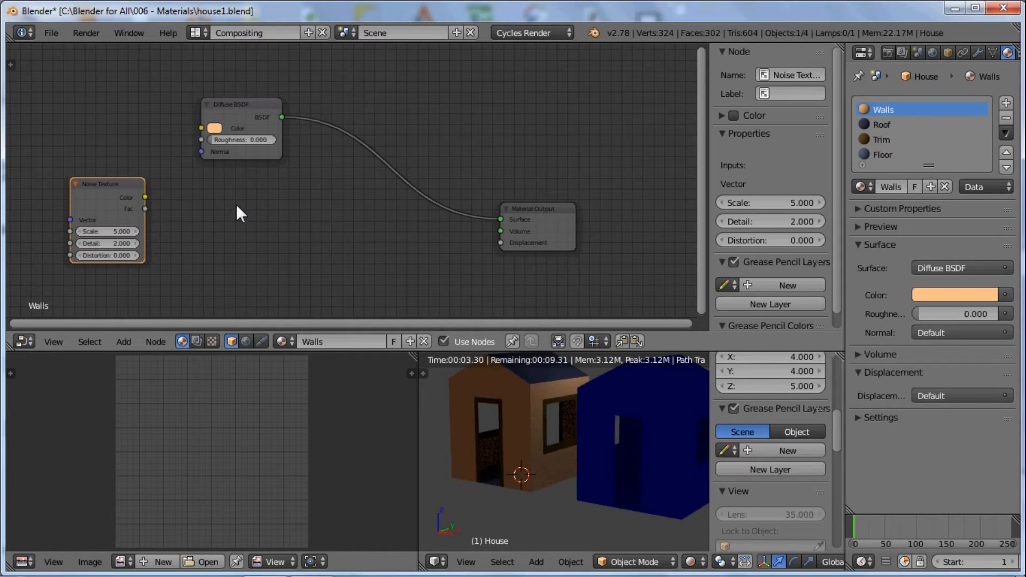
# Add a Mix Shader node to the Walls material, inserted on the link between the Diffuse BSDF and the Material Output.
pyautogui.hotkey('shift', 'a')
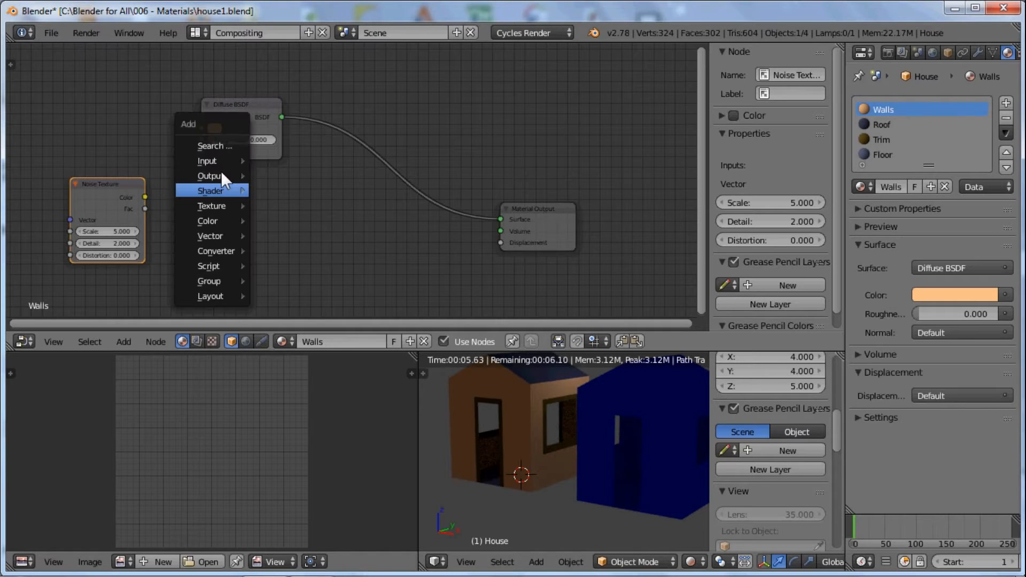
pyautogui.moveTo(216, 194)
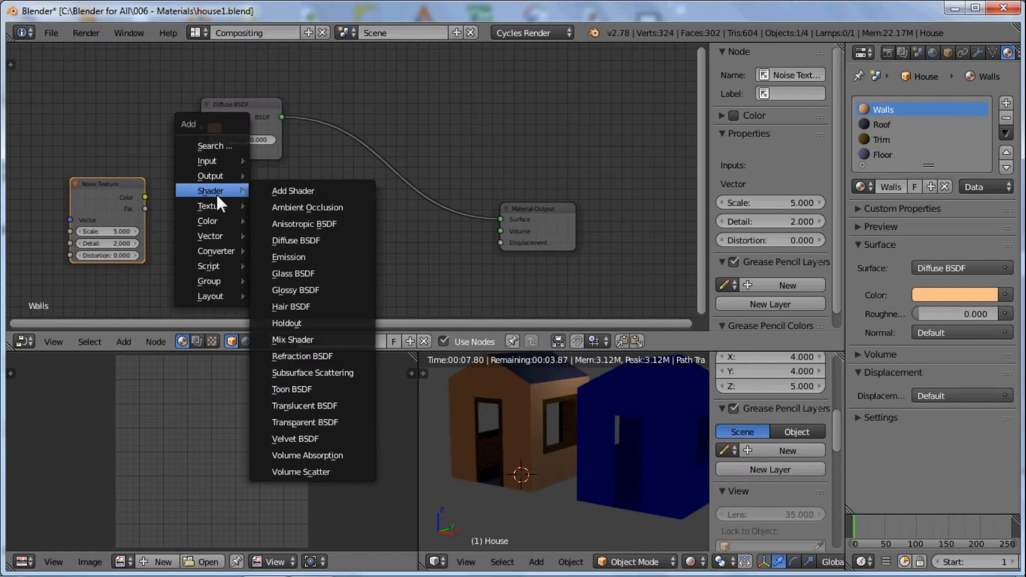
pyautogui.click(289, 340)
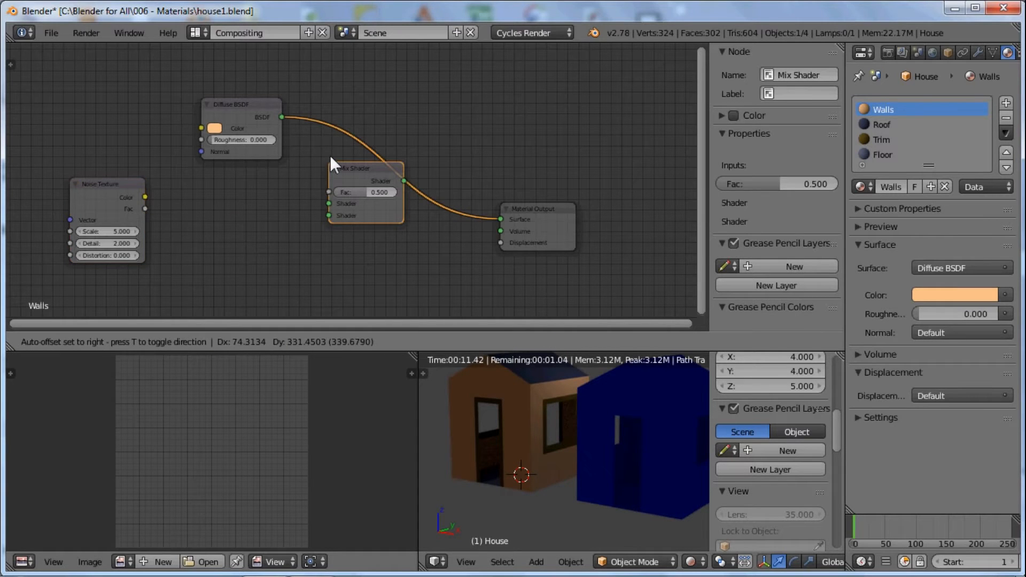
pyautogui.click(337, 124)
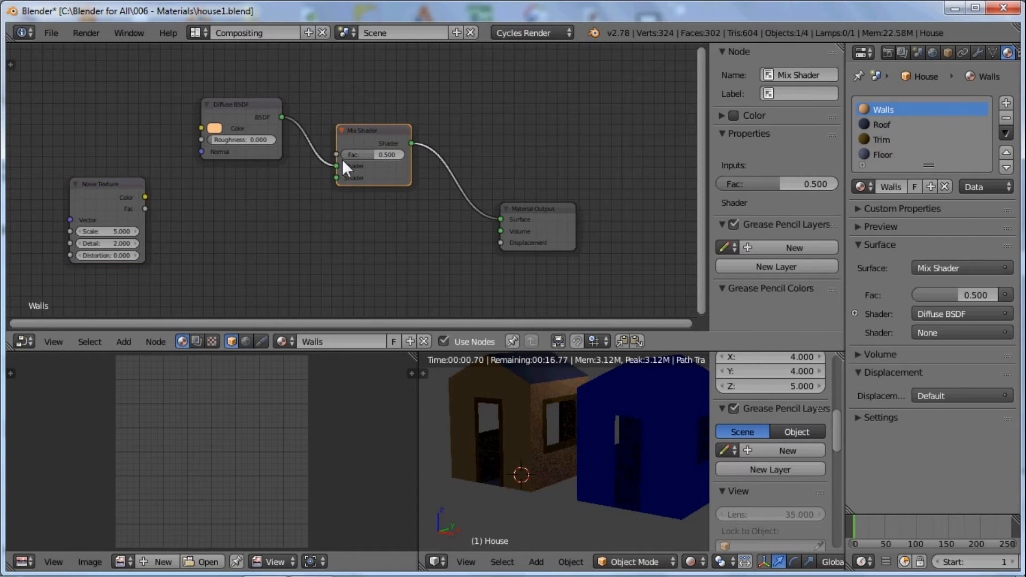
# Duplicate the Diffuse BSDF node and place the copy just below the original.
pyautogui.click(241, 104)
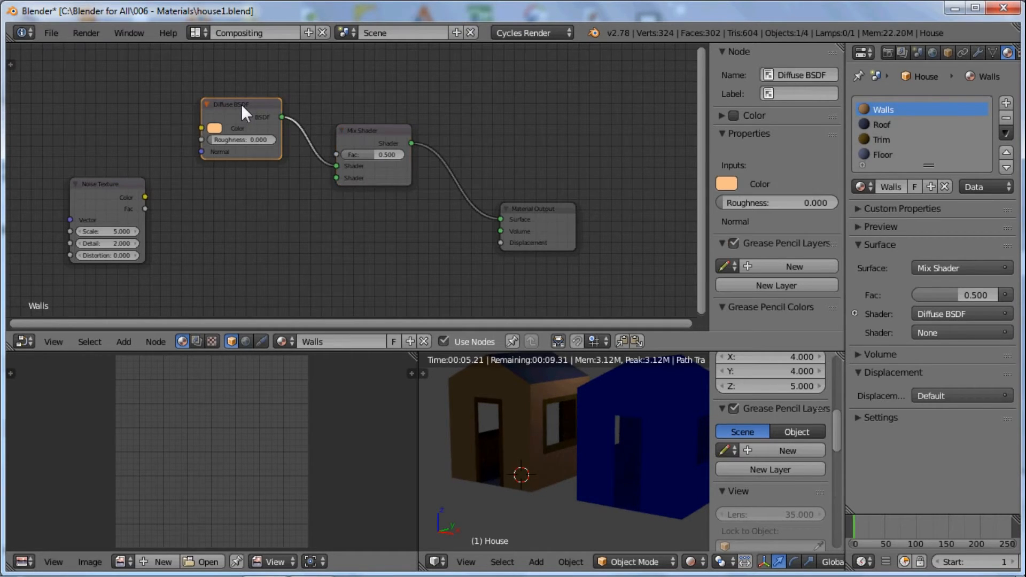
pyautogui.hotkey('shift', 'd')
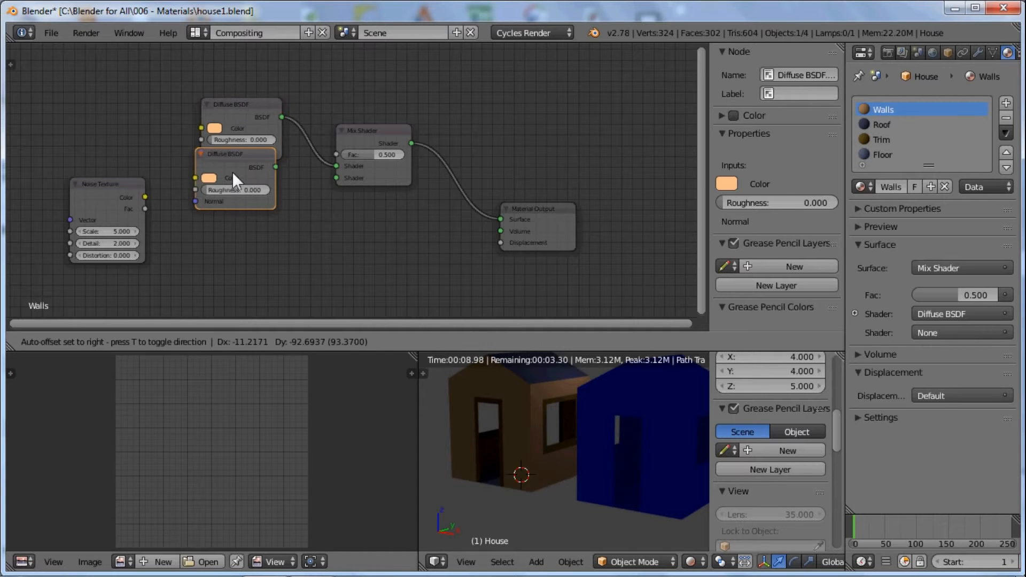
pyautogui.click(231, 201)
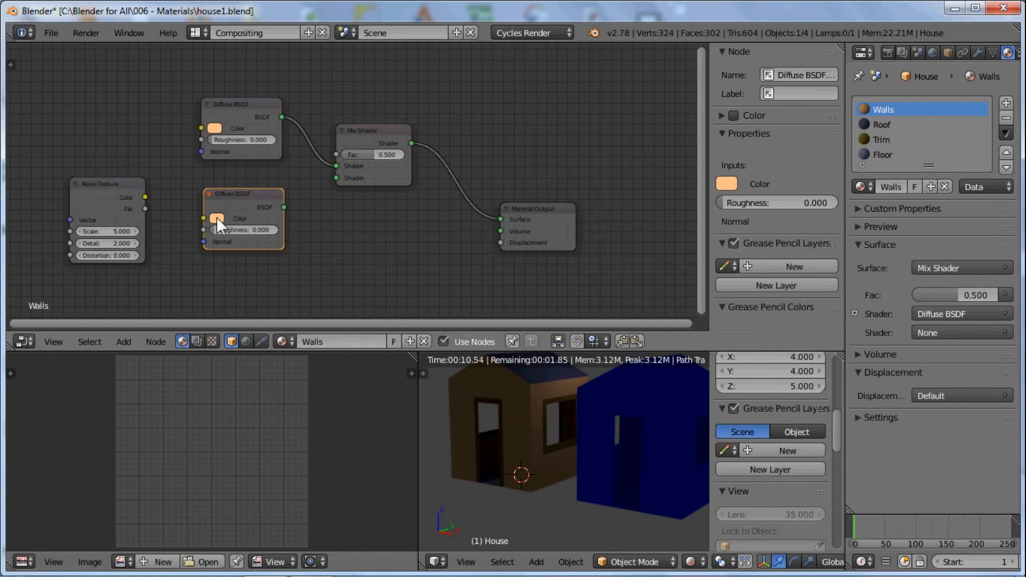
# Give the duplicated Diffuse BSDF a muted greyish-brown color and link it to the Mix Shader's second Shader input.
pyautogui.click(217, 217)
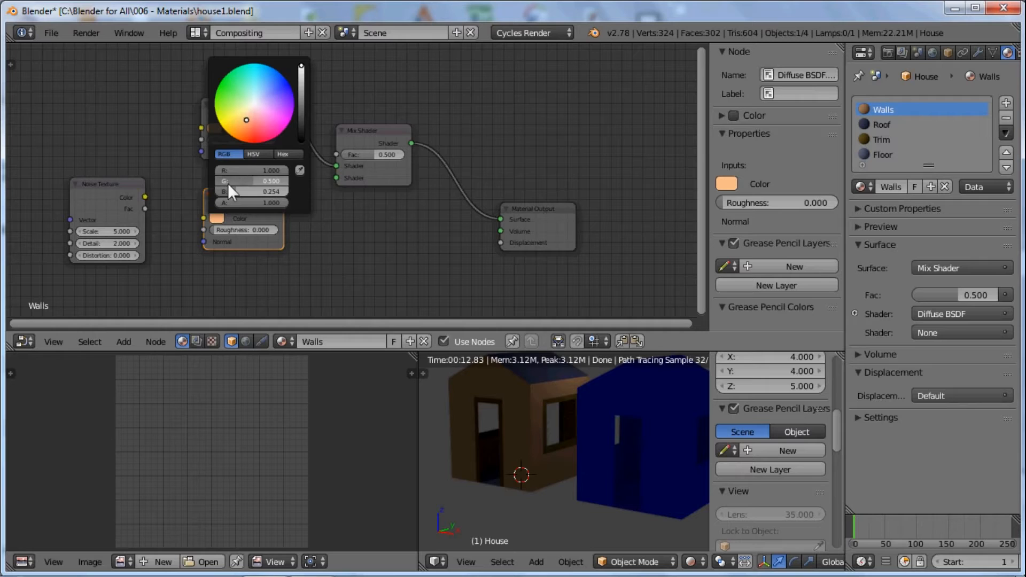
pyautogui.moveTo(228, 183)
pyautogui.mouseDown()
pyautogui.moveTo(234, 190)
pyautogui.moveTo(237, 170)
pyautogui.moveTo(221, 171)
pyautogui.moveTo(234, 180)
pyautogui.moveTo(235, 170)
pyautogui.mouseUp()
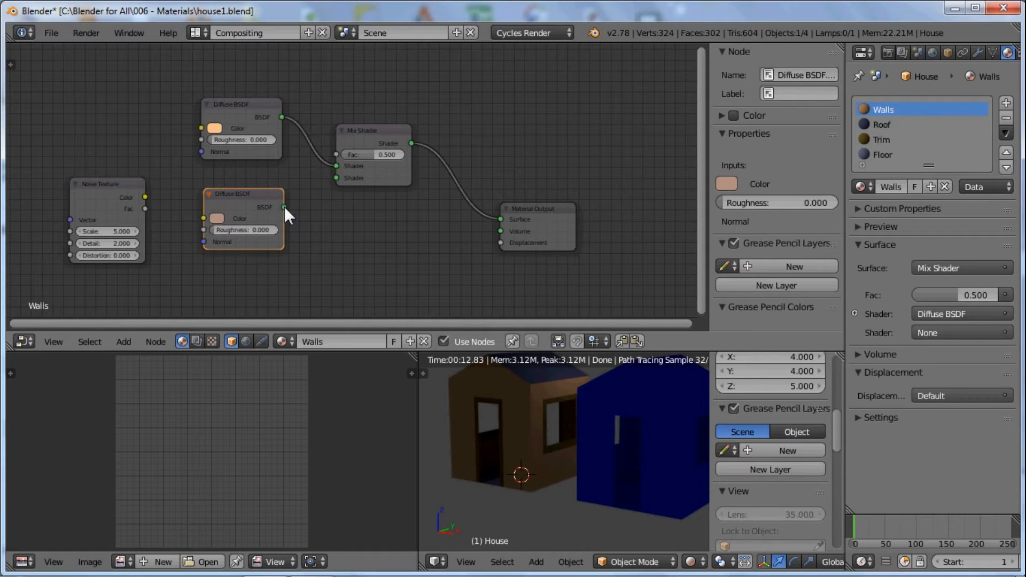
pyautogui.moveTo(284, 207); pyautogui.dragTo(337, 179)
pyautogui.moveTo(240, 193); pyautogui.dragTo(235, 181)
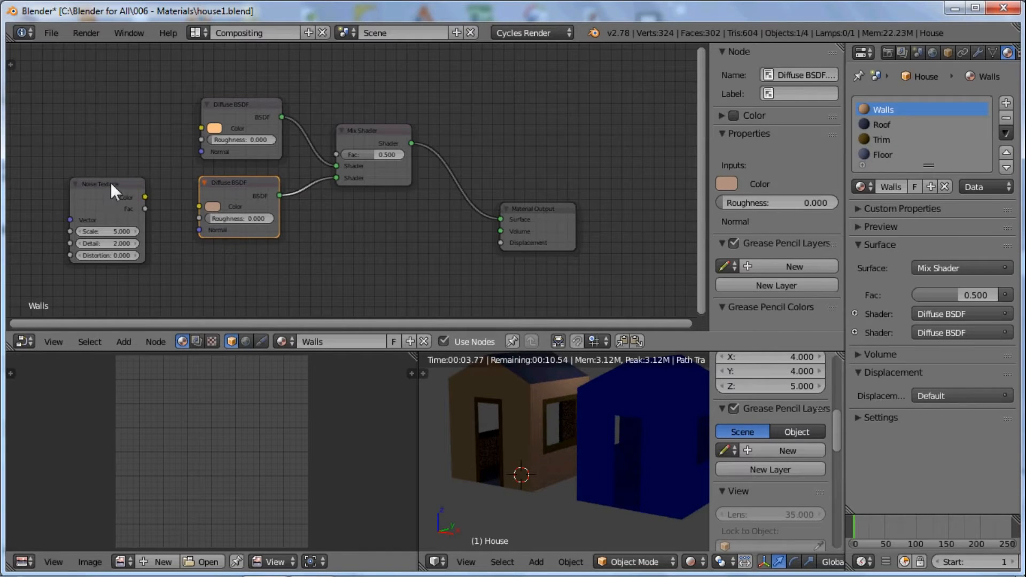
# Try a Mix Shader factor of 0, and replace it with the Fac output of the Noise Texture placed below the Diffuse BSDF nodes.
pyautogui.moveTo(110, 182); pyautogui.dragTo(197, 301)
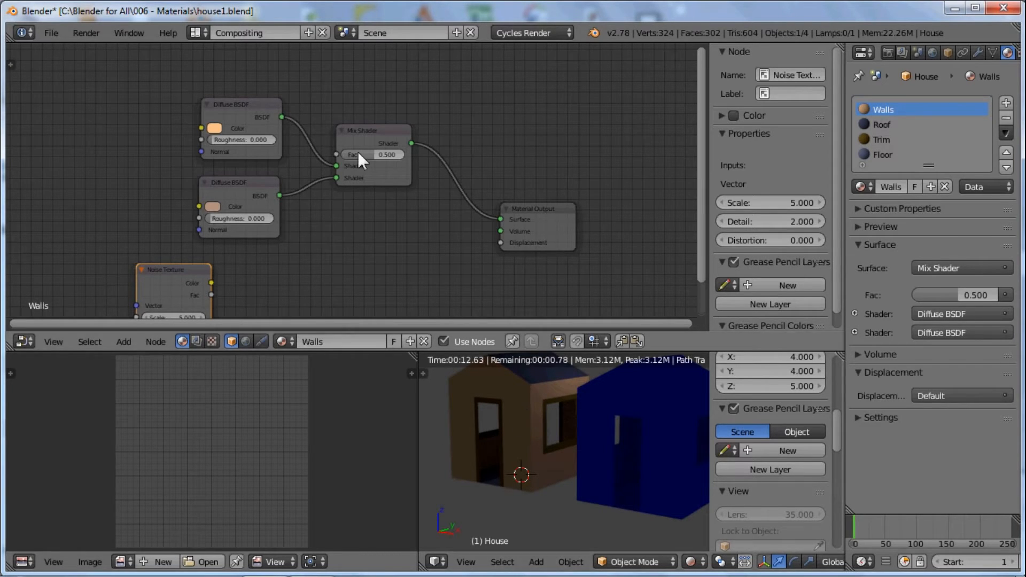
pyautogui.moveTo(358, 154); pyautogui.dragTo(300, 157)
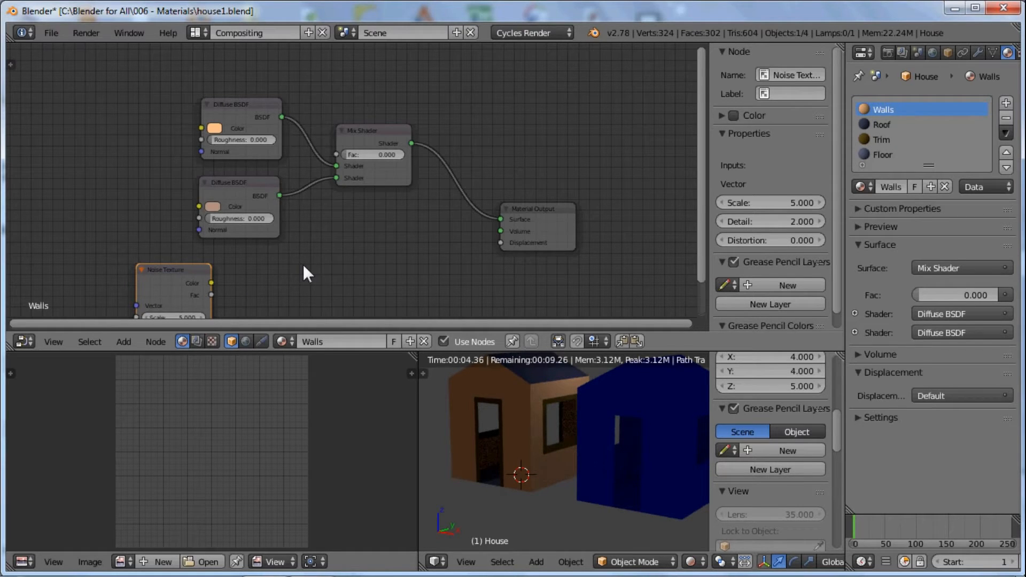
pyautogui.moveTo(202, 266); pyautogui.dragTo(245, 275)
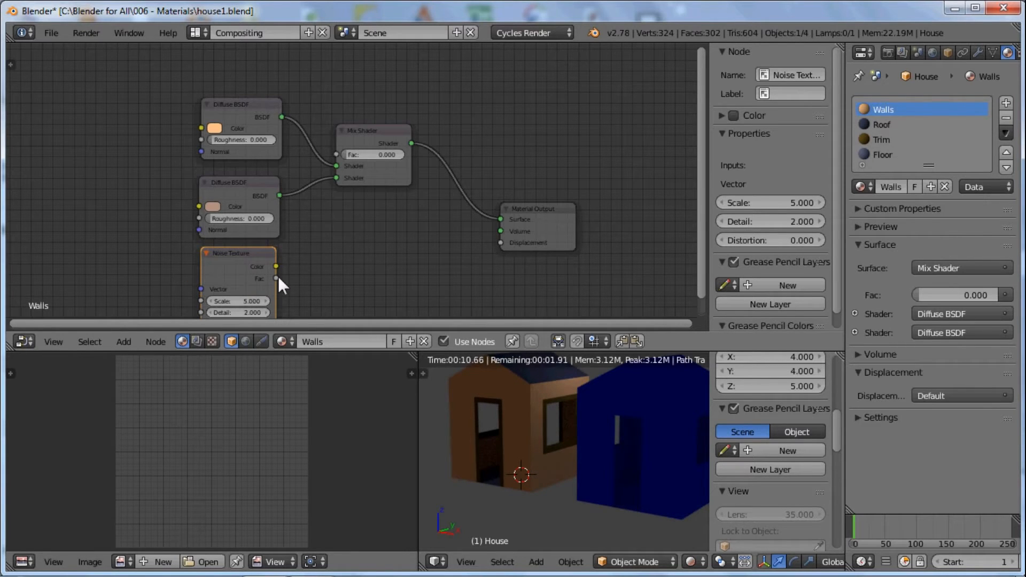
pyautogui.moveTo(277, 278); pyautogui.dragTo(336, 152)
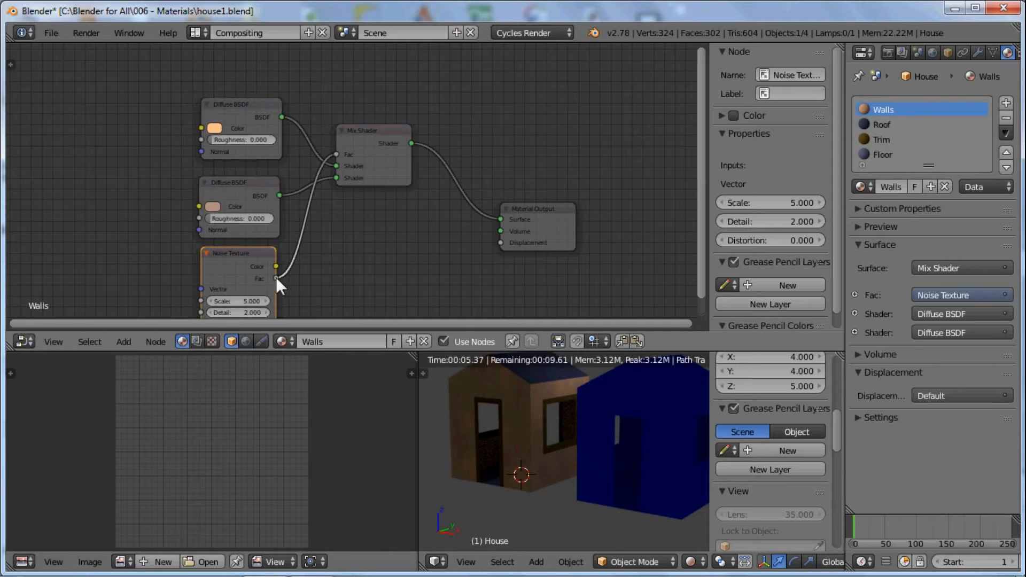
# Link the Noise Texture's Fac output to the Material Output's Displacement input and check the walls in an enlarged rendered view.
pyautogui.moveTo(275, 278); pyautogui.dragTo(497, 243)
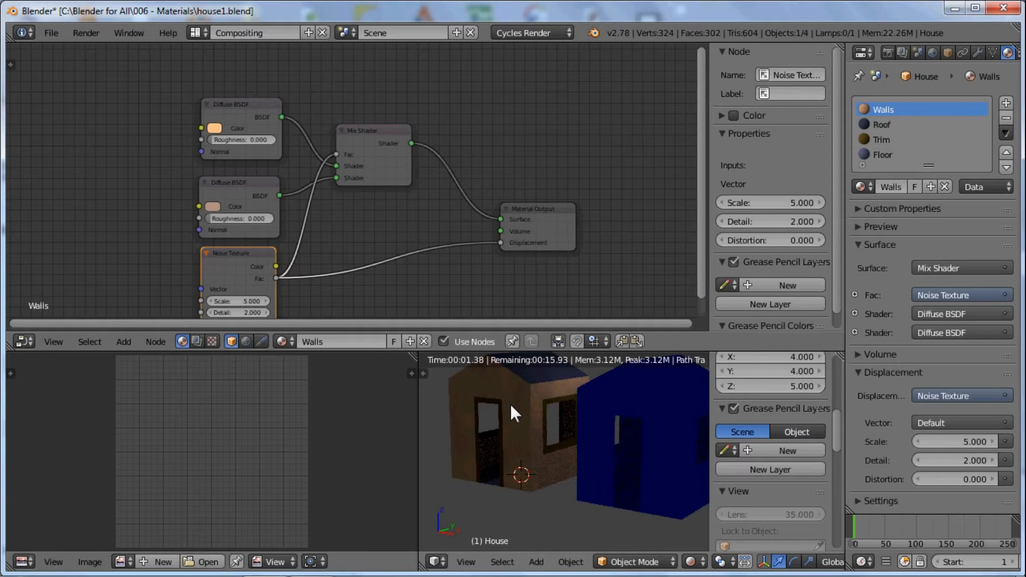
pyautogui.hotkey('shift', 'space')
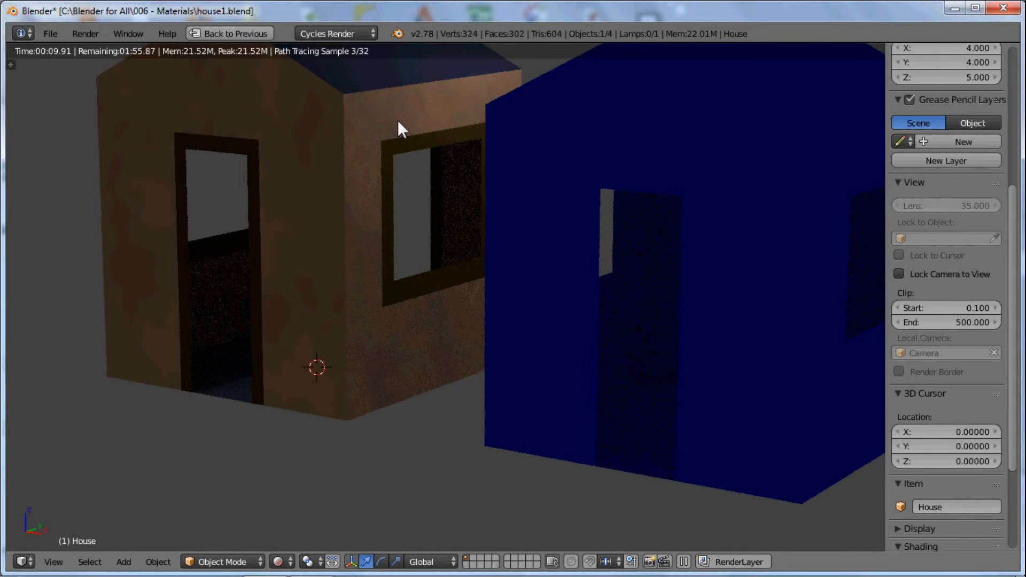
pyautogui.hotkey('ctrl', 'Up')
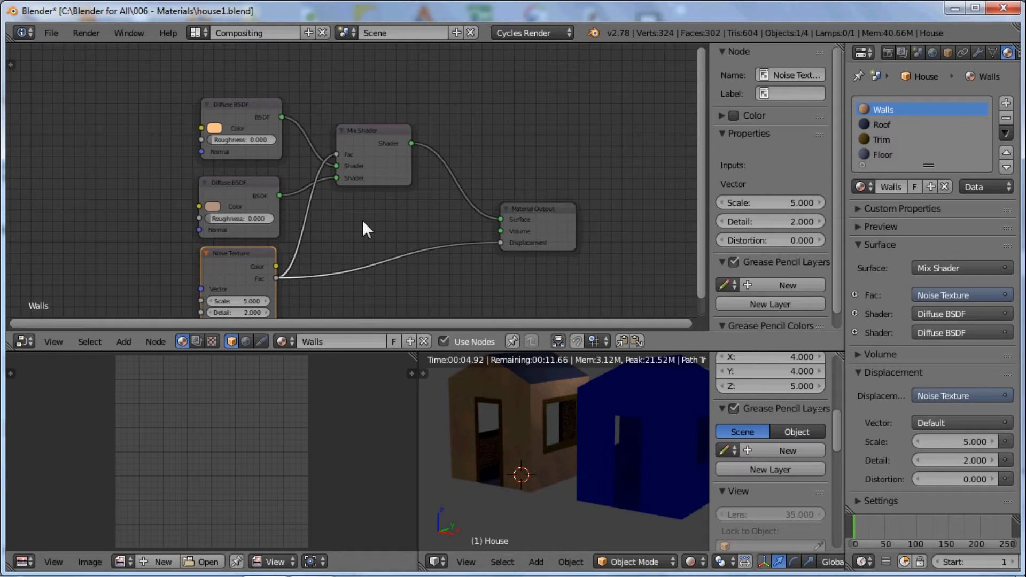
# Set the Walls Noise Texture's scale to 20 and examine the wall surface in an enlarged rendered view.
pyautogui.scroll(-1, 356, 174)
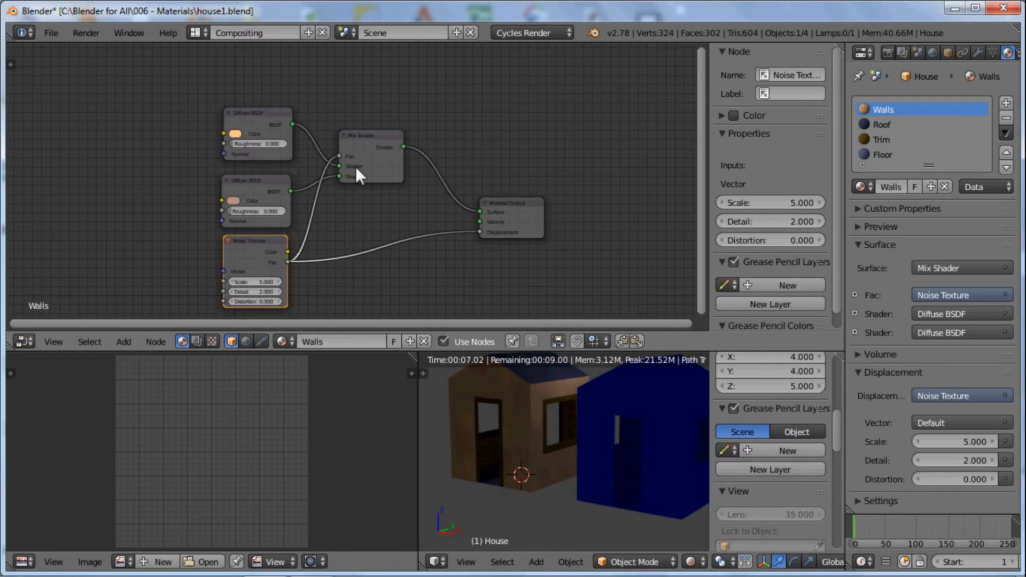
pyautogui.moveTo(356, 166); pyautogui.dragTo(402, 118, button='middle')
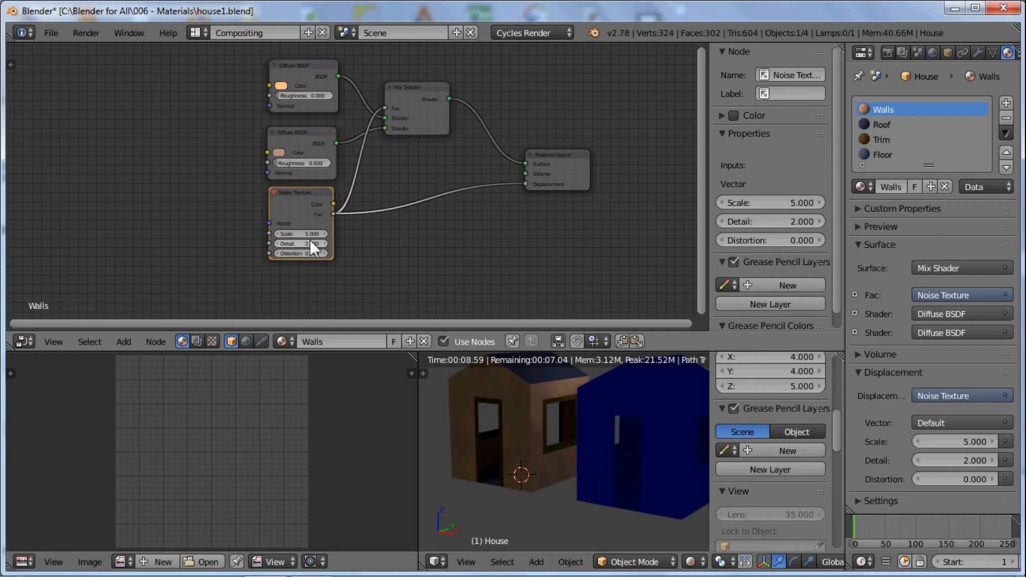
pyautogui.scroll(1, 415, 230)
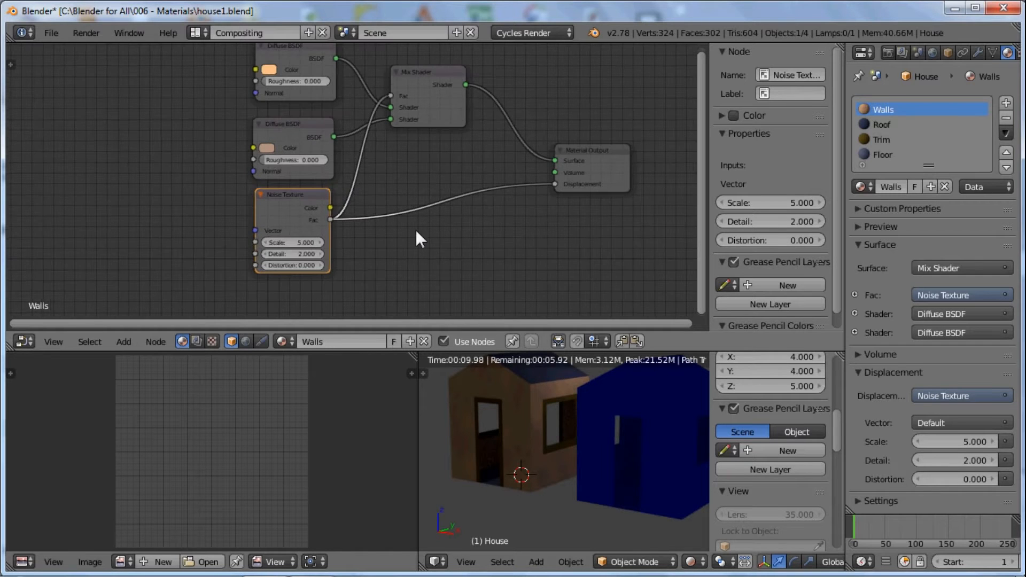
pyautogui.scroll(1, 416, 229)
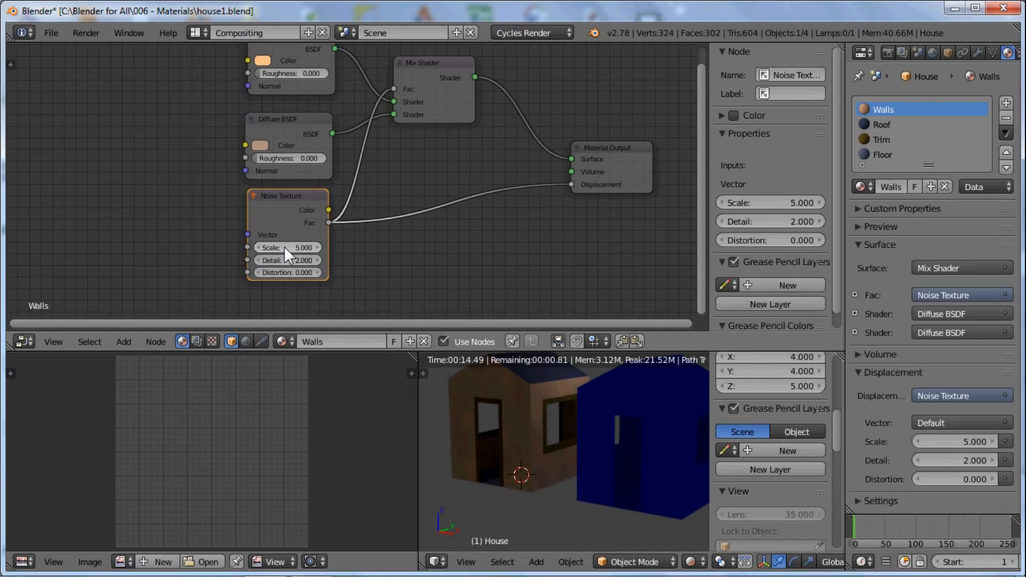
pyautogui.click(284, 247)
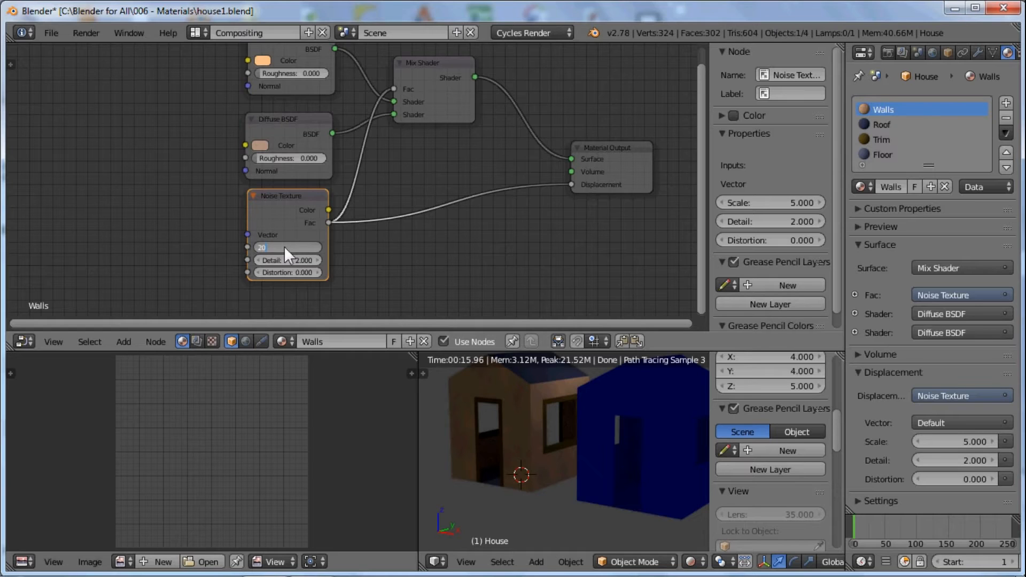
pyautogui.press('Return')
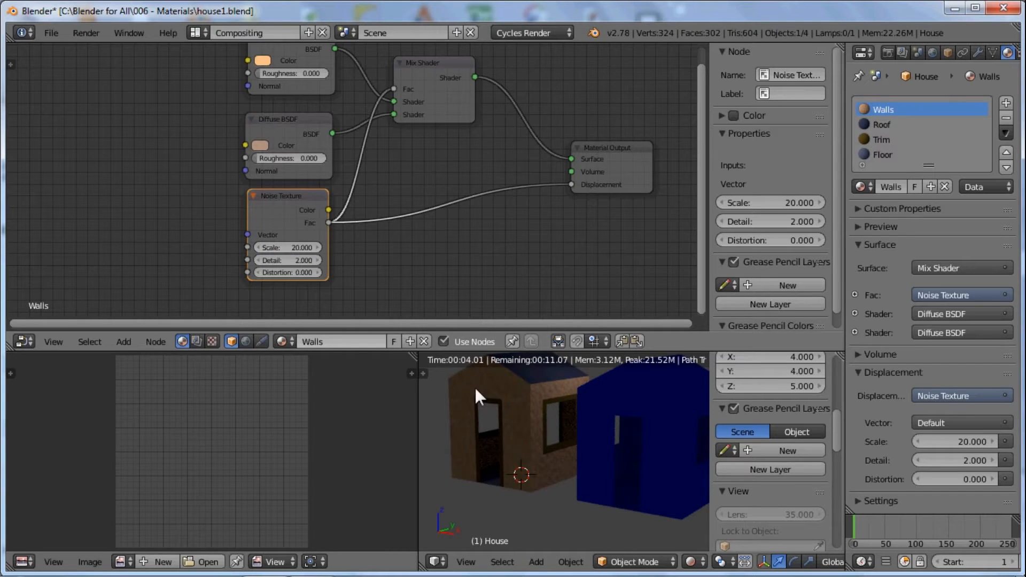
pyautogui.hotkey('ctrl', 'Up')
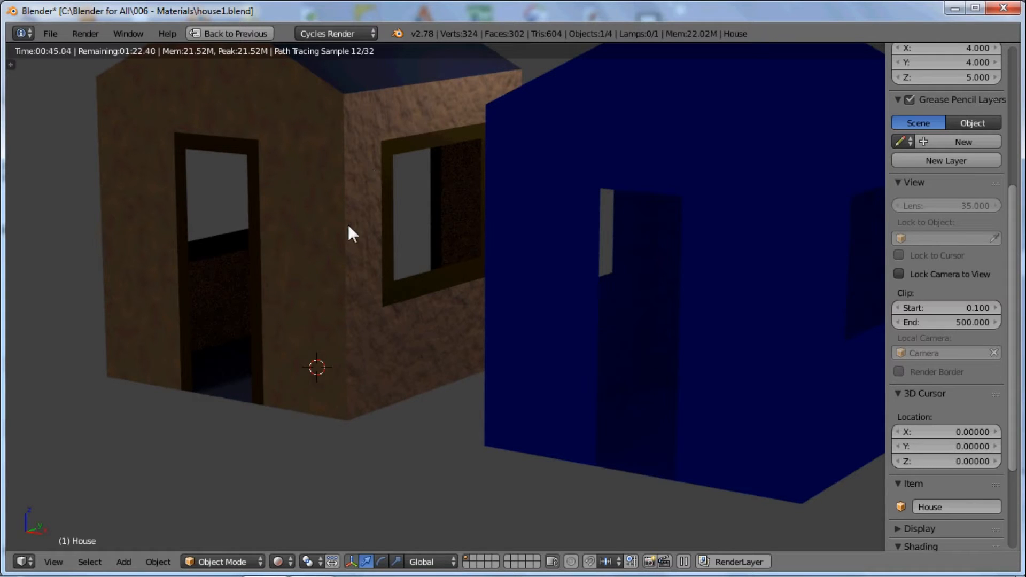
pyautogui.hotkey('ctrl', 'Up')
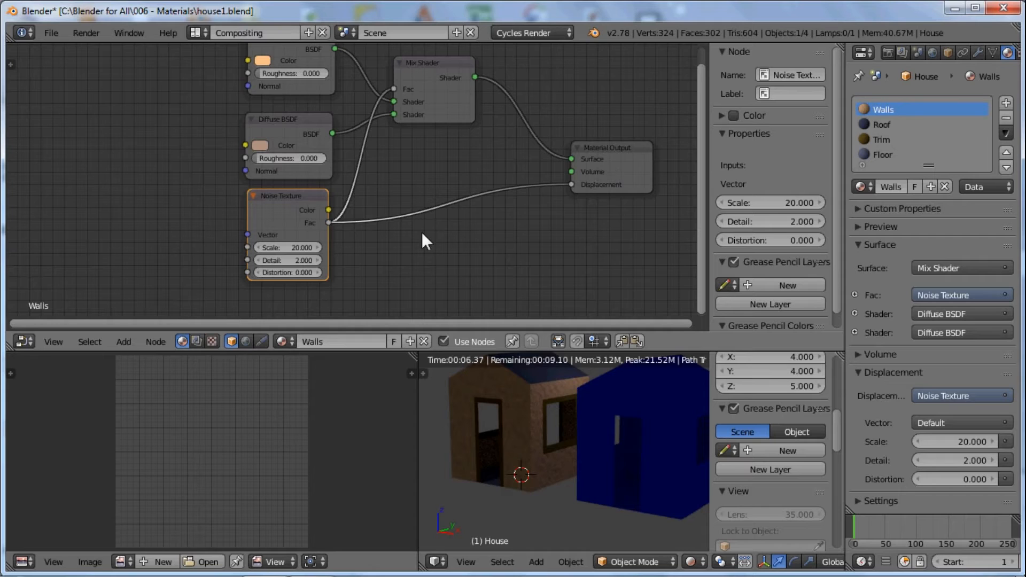
# Add a Noise Texture to the Roof material below its Diffuse BSDF and link its Fac output to the Material Output's Displacement input.
pyautogui.click(881, 121)
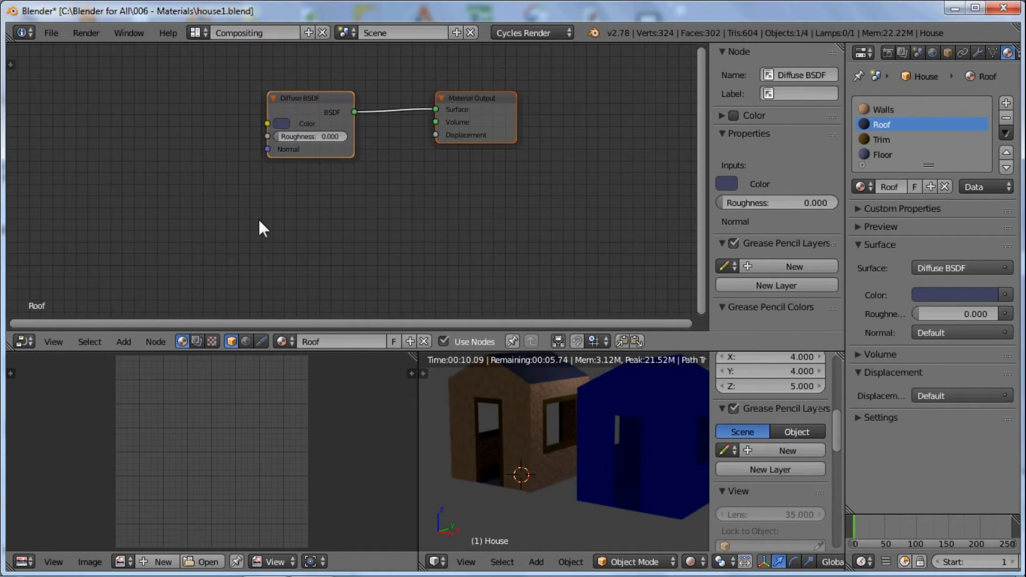
pyautogui.hotkey('shift', 'a')
pyautogui.moveTo(259, 219)
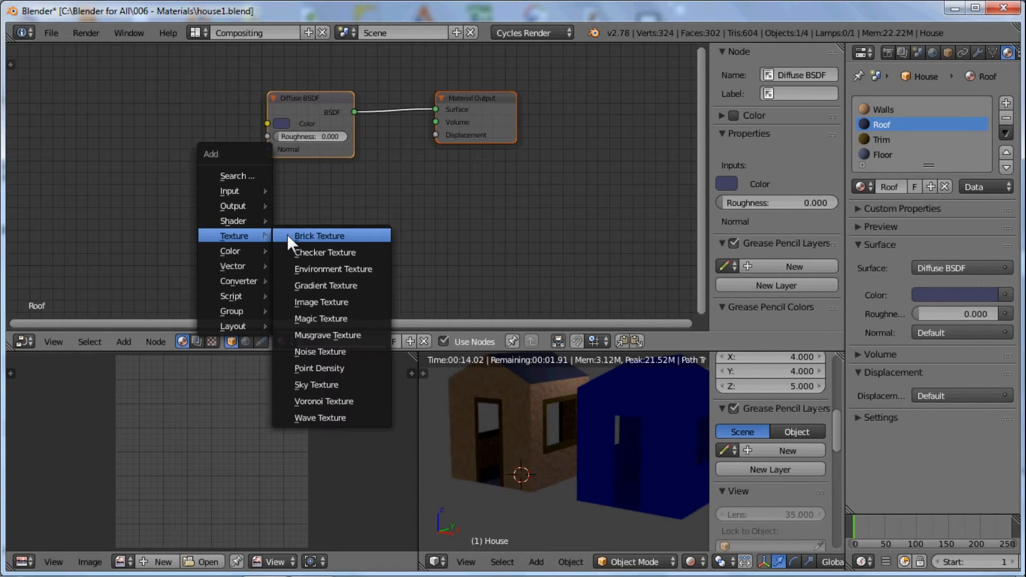
pyautogui.click(321, 351)
pyautogui.click(207, 198)
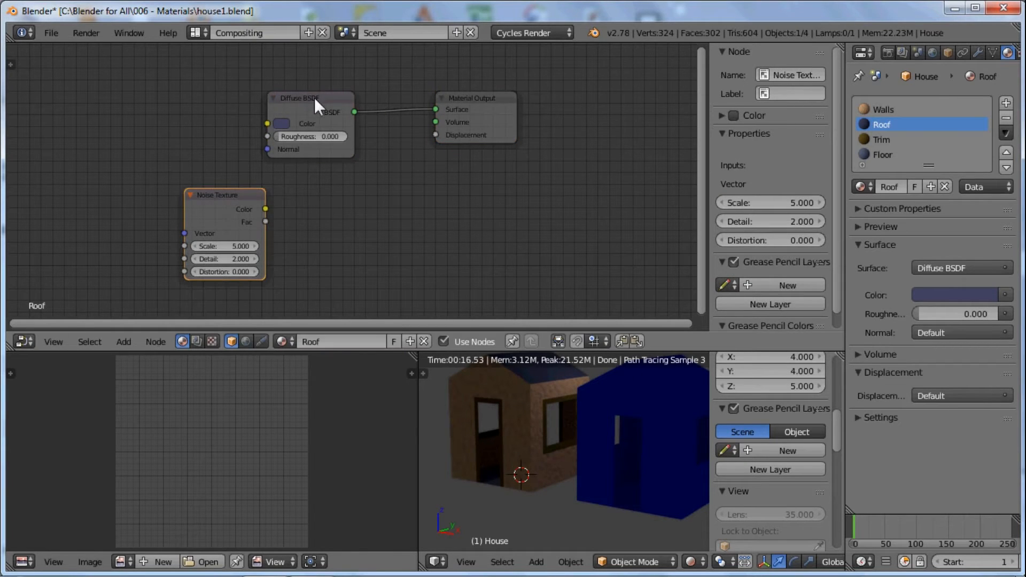
pyautogui.moveTo(314, 97); pyautogui.dragTo(235, 80)
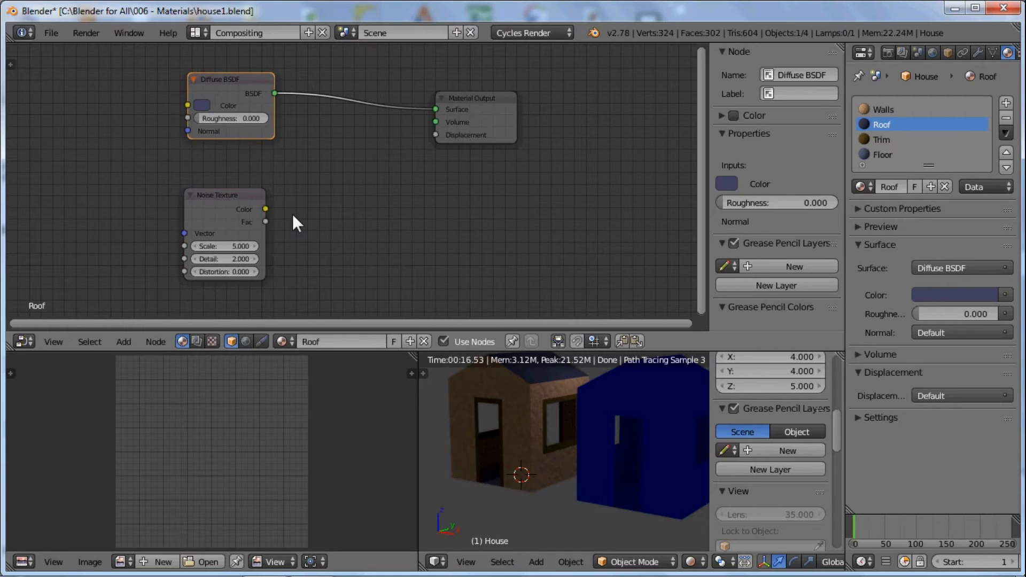
pyautogui.moveTo(265, 221); pyautogui.dragTo(435, 135)
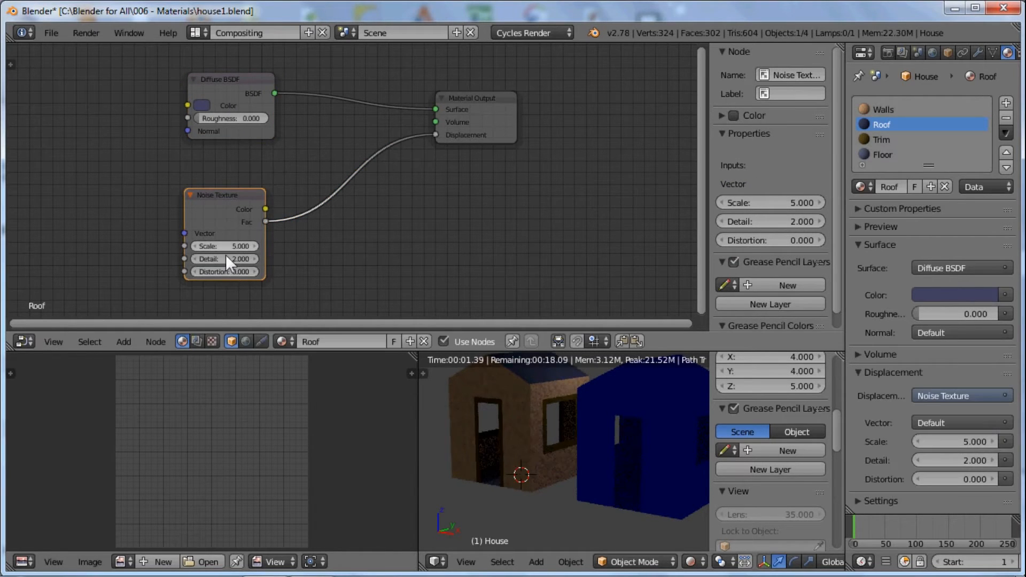
# Try scales of 30 and 50 on the Roof Noise Texture while viewing the roof close up from above.
pyautogui.click(224, 247)
pyautogui.press('BackSpace')
pyautogui.write('30')
pyautogui.press('Return')
pyautogui.scroll(-6, 552, 457)
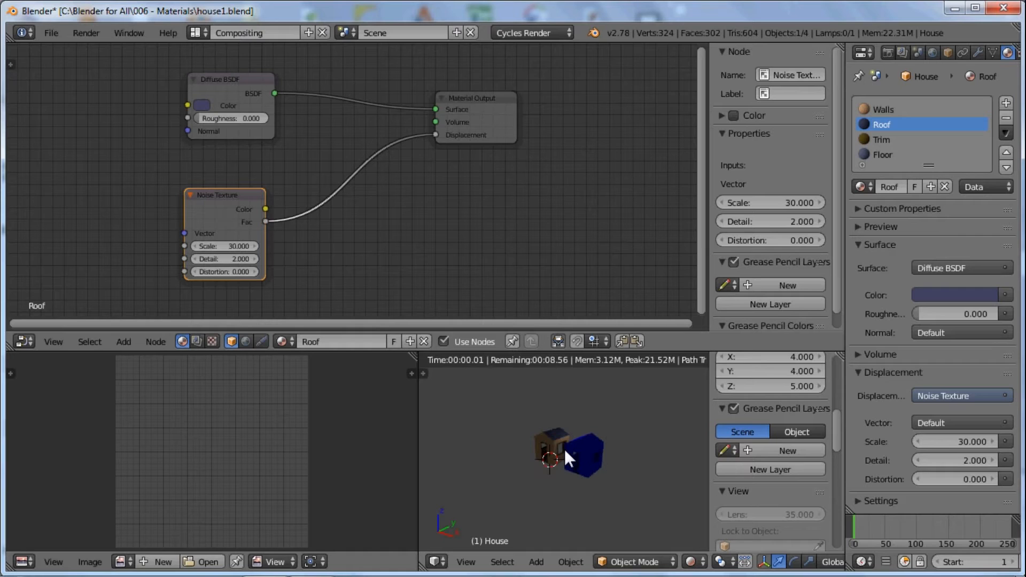
pyautogui.scroll(10, 565, 449)
pyautogui.moveTo(590, 471); pyautogui.dragTo(596, 489, button='middle')
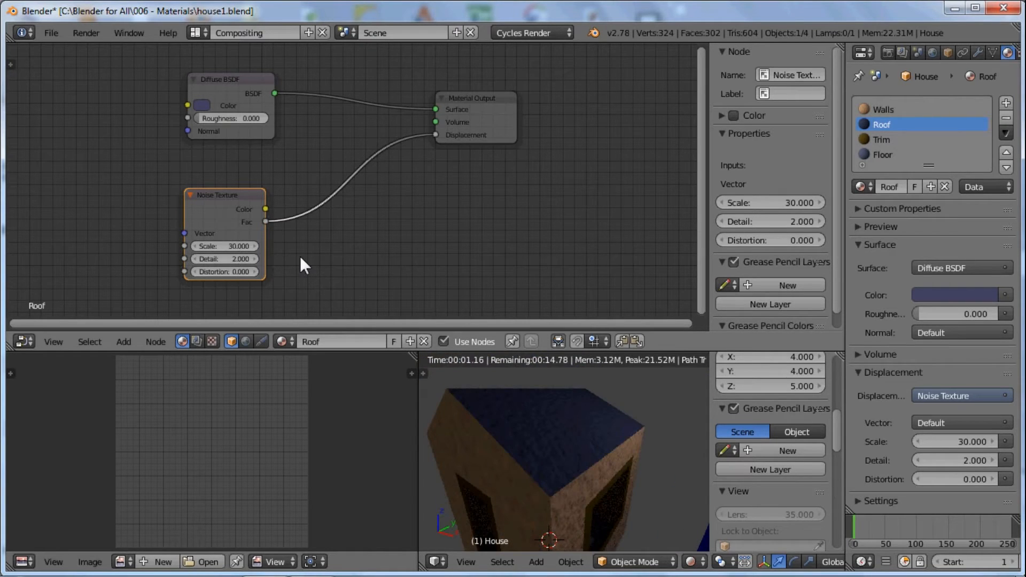
pyautogui.click(228, 249)
pyautogui.write('50')
pyautogui.press('Return')
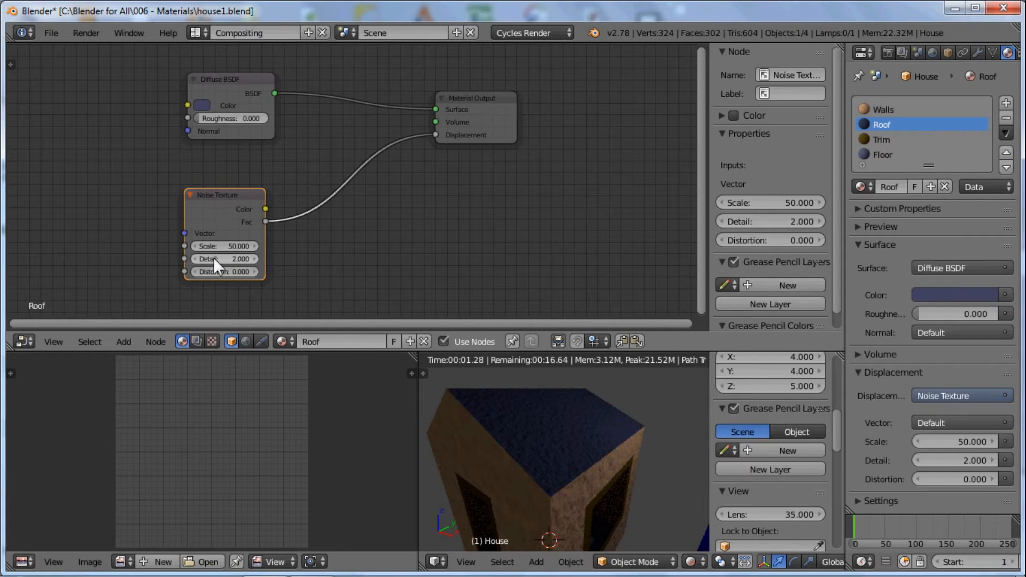
# Set the Roof Noise Texture's scale to 100 and move it and the Diffuse BSDF farther from the Material Output.
pyautogui.doubleClick(222, 248)
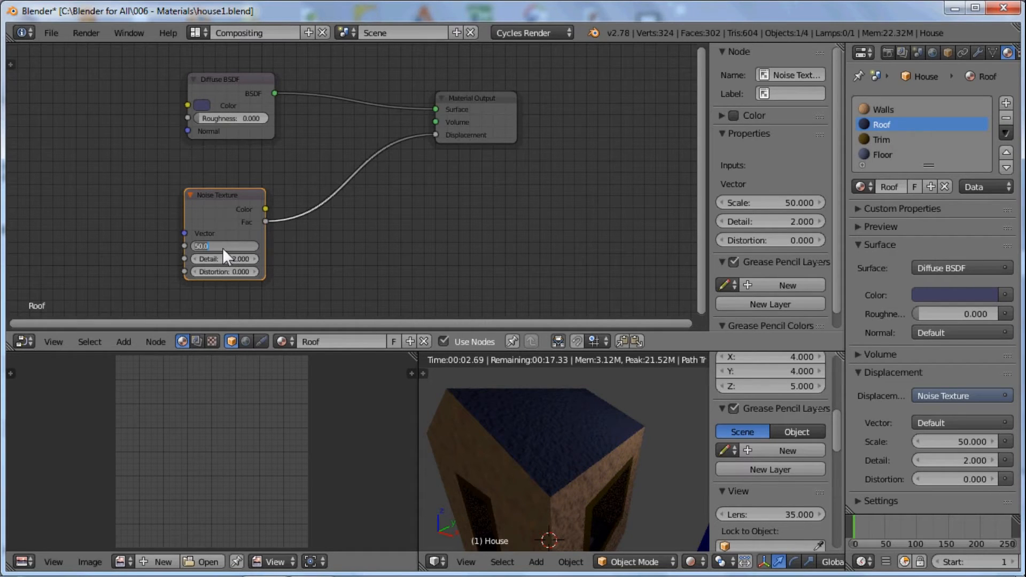
pyautogui.write('100')
pyautogui.press('Return')
pyautogui.moveTo(242, 194); pyautogui.dragTo(191, 202)
pyautogui.moveTo(219, 78); pyautogui.dragTo(169, 71)
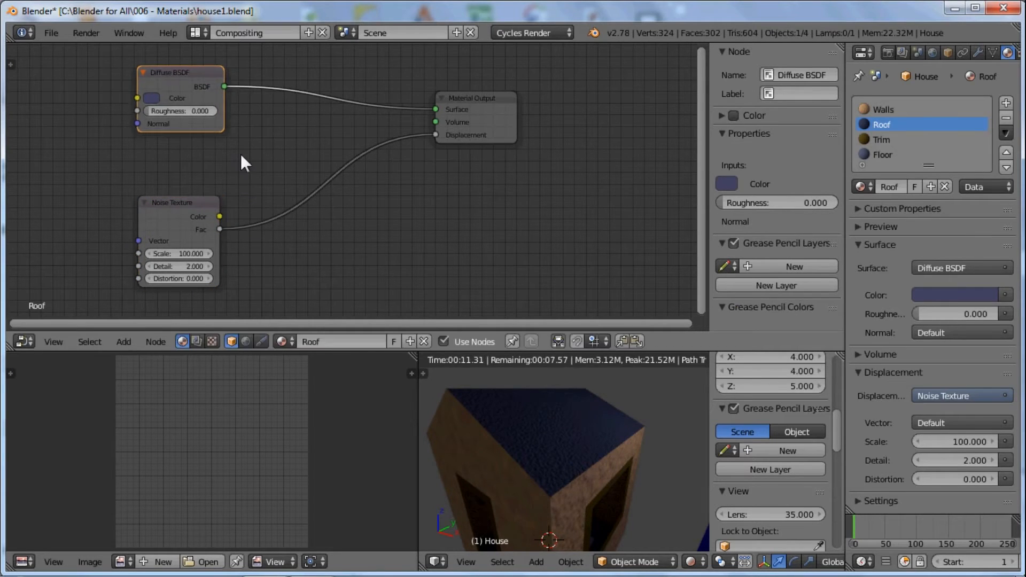
# Duplicate the Roof material's Diffuse BSDF, place the copy directly below the original, and shift the Noise Texture down to make room.
pyautogui.hotkey('shift', 'a')
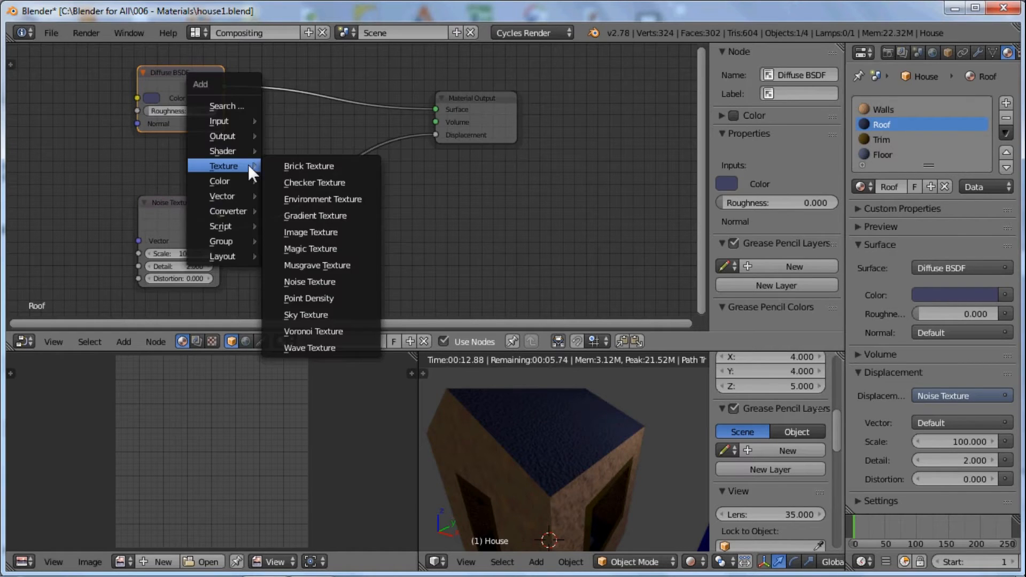
pyautogui.press('Escape')
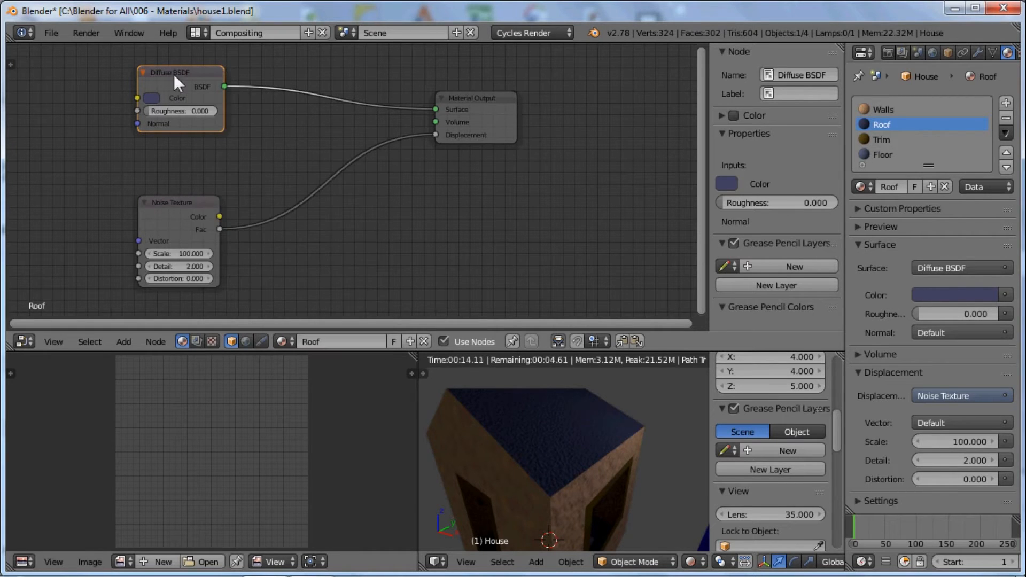
pyautogui.hotkey('shift', 'd')
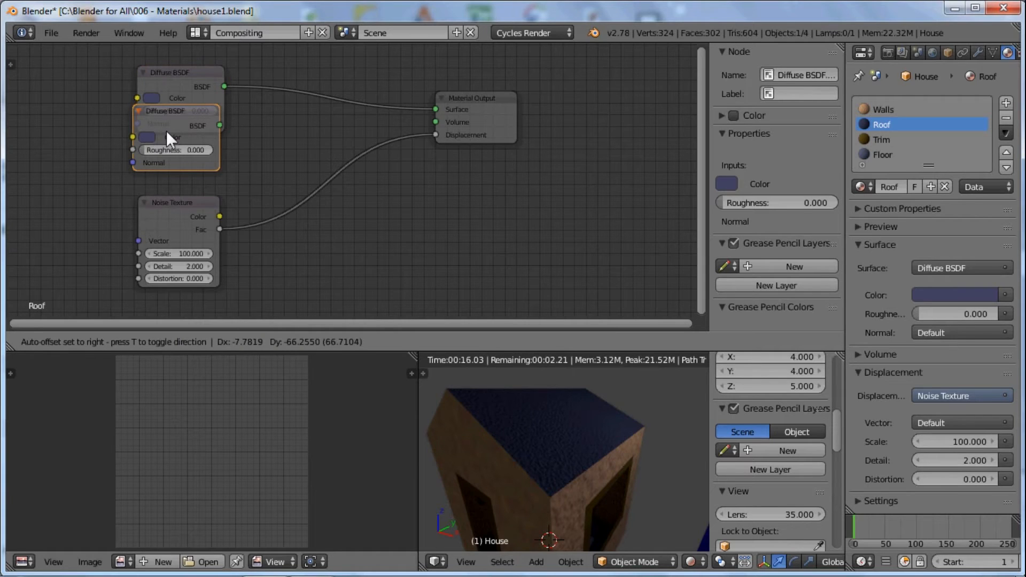
pyautogui.click(167, 158)
pyautogui.moveTo(173, 203); pyautogui.dragTo(174, 220)
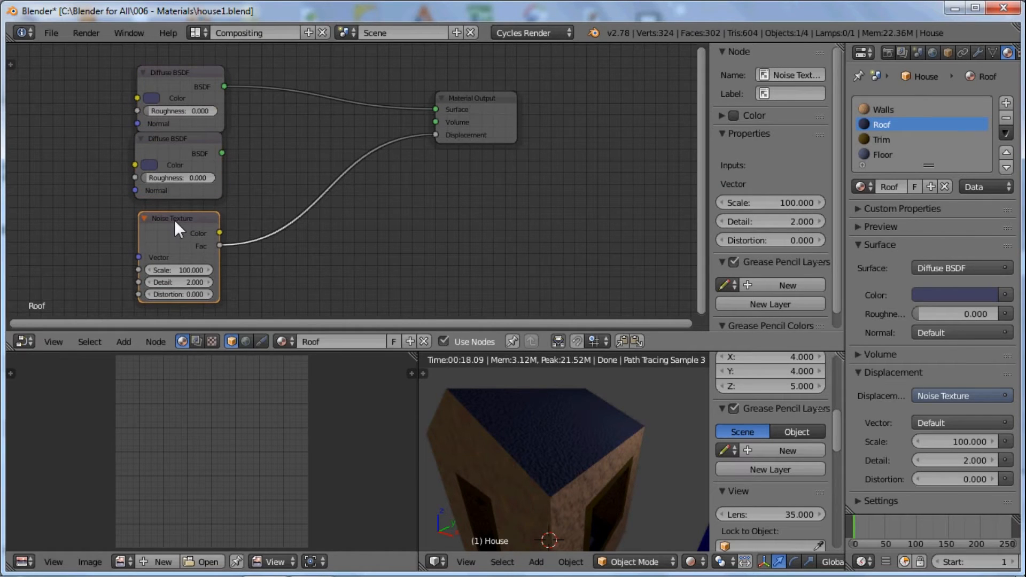
# Insert a Mix Shader between the upper Diffuse BSDF and the Material Output's Surface input, keeping the Noise Texture's Fac linked to Displacement.
pyautogui.hotkey('shift', 'a')
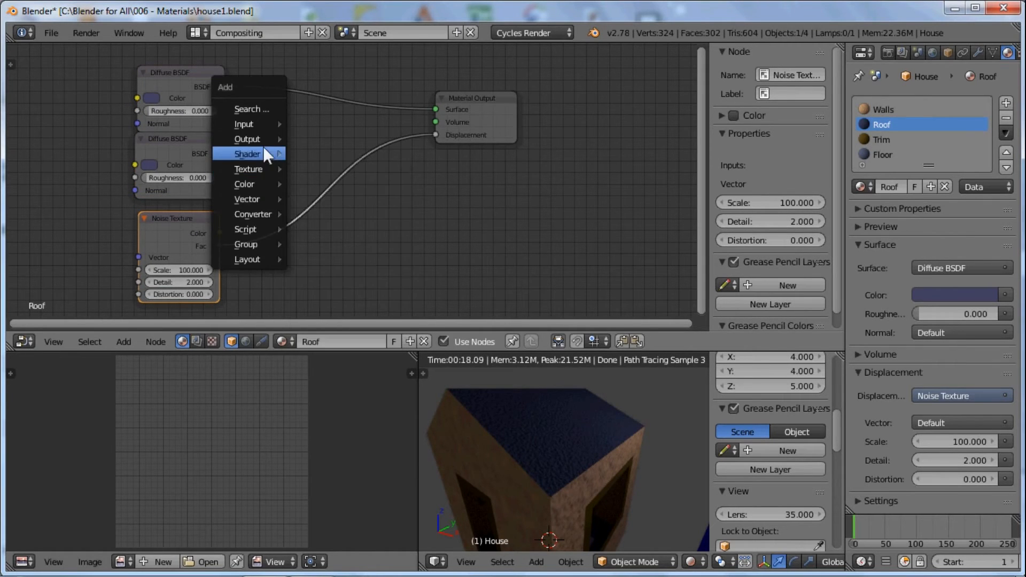
pyautogui.moveTo(261, 140)
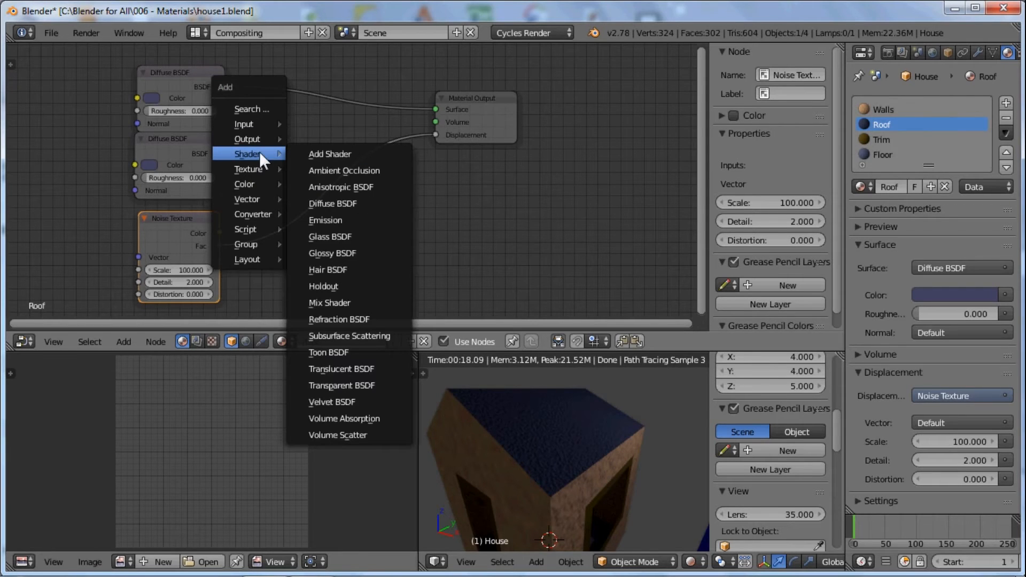
pyautogui.click(332, 303)
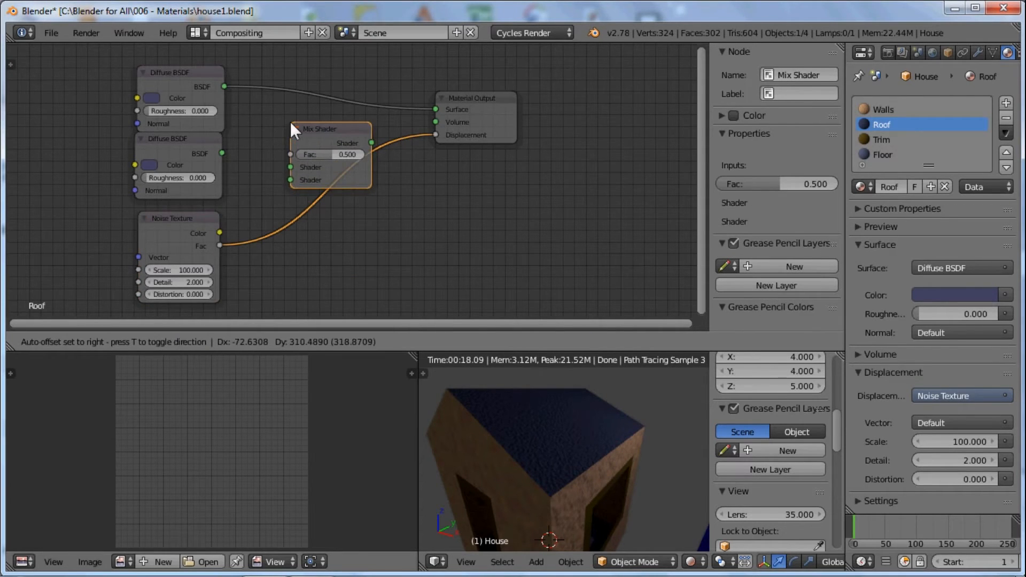
pyautogui.click(291, 124)
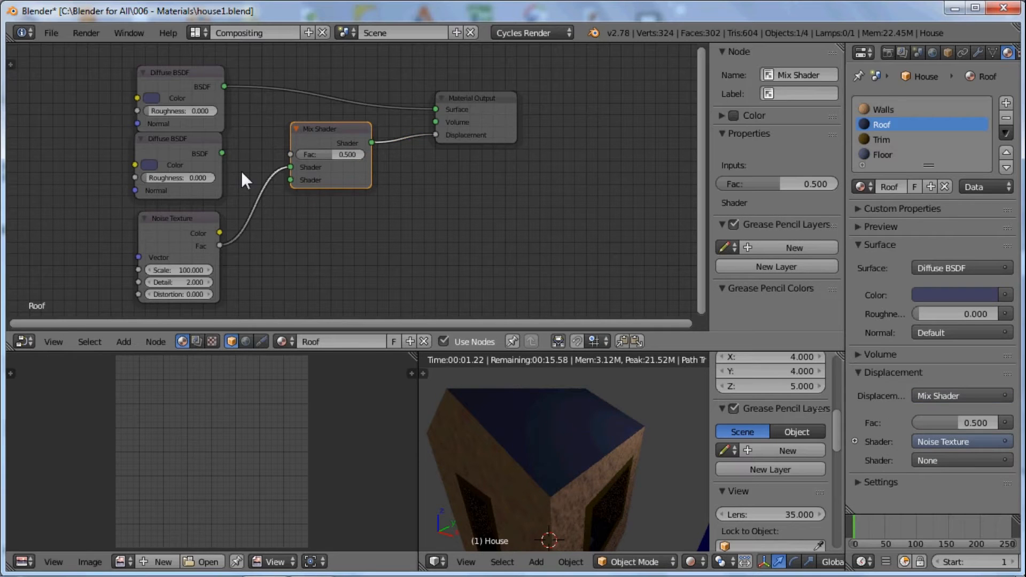
pyautogui.moveTo(291, 167); pyautogui.dragTo(431, 147)
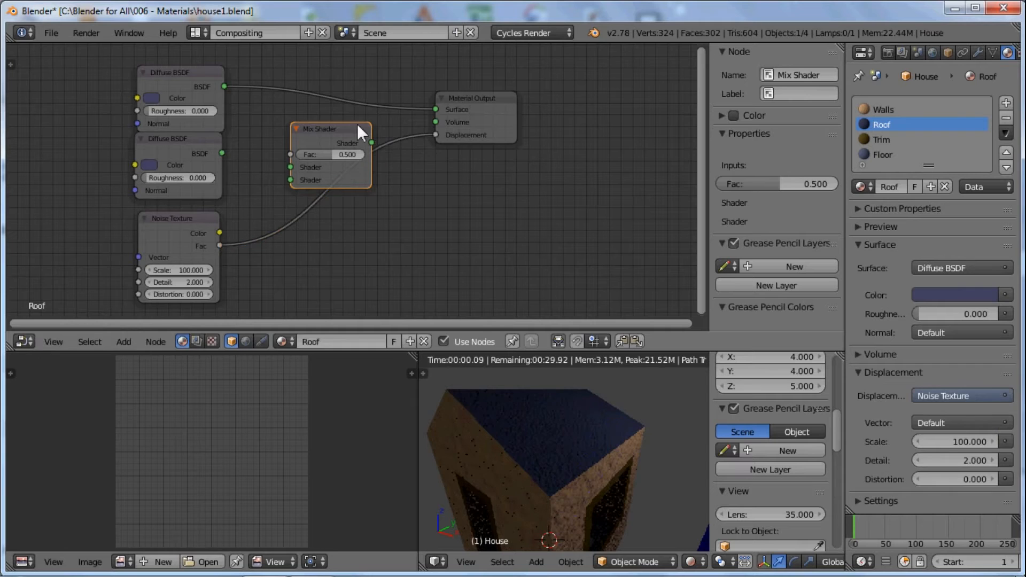
pyautogui.moveTo(333, 126); pyautogui.dragTo(322, 86)
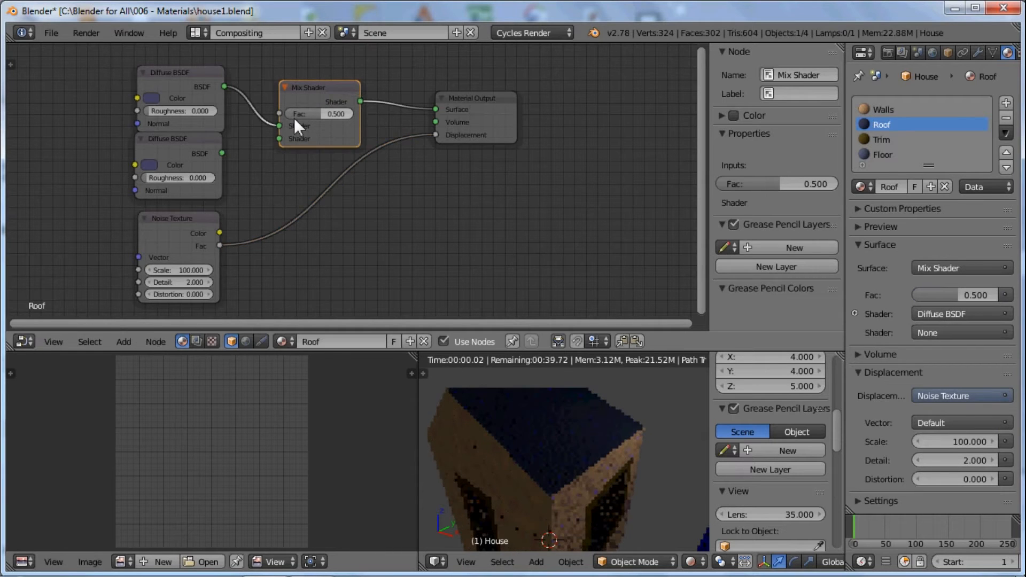
# Link the duplicate Diffuse BSDF to the Mix Shader's second Shader input and darken its color to a near-black blue.
pyautogui.moveTo(223, 153); pyautogui.dragTo(281, 135)
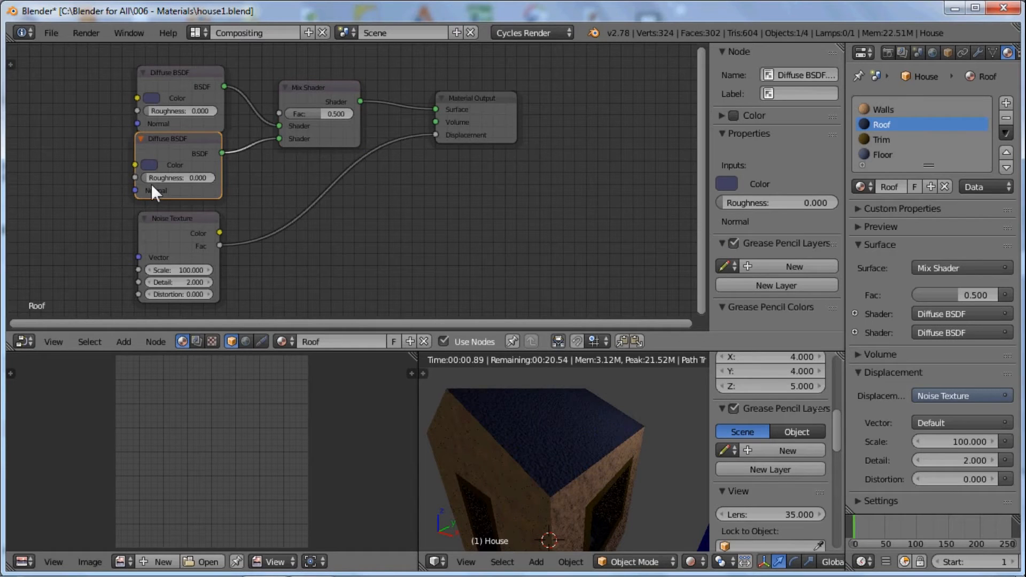
pyautogui.click(149, 164)
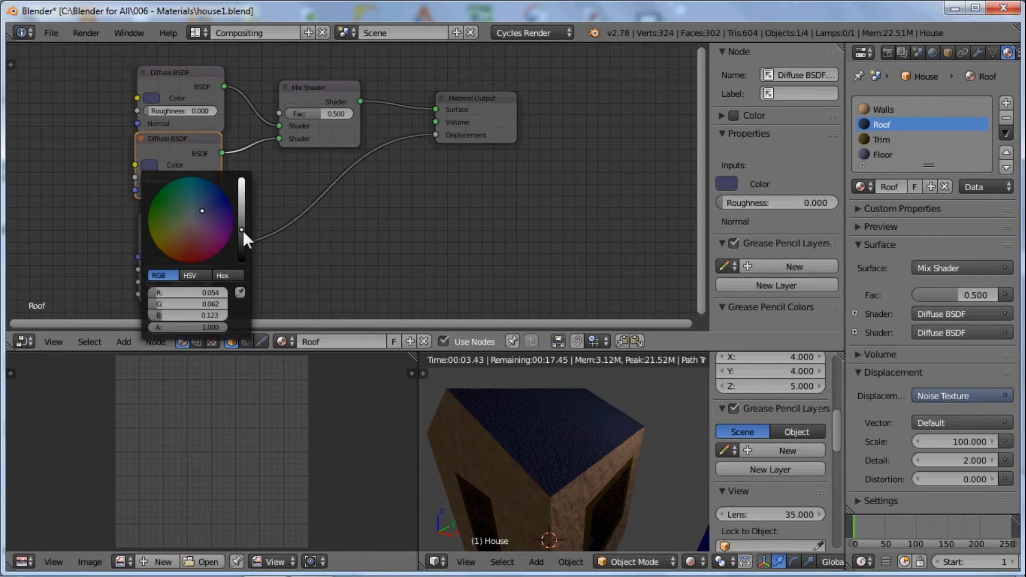
pyautogui.moveTo(242, 244); pyautogui.dragTo(242, 250)
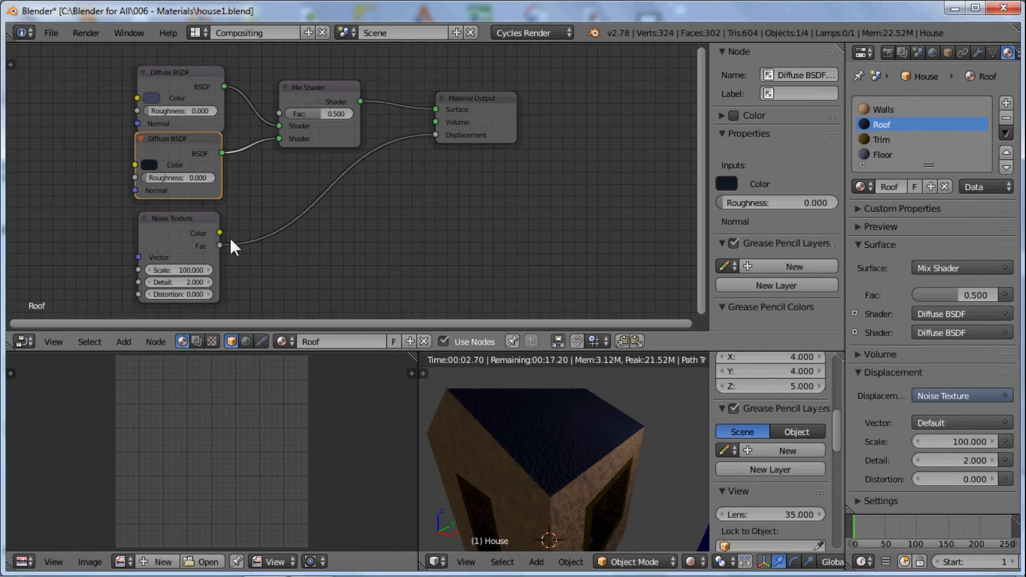
# Link the Noise Texture's Fac output to the Mix Shader's Fac input, view the roof in the render, and shift the Noise Texture slightly.
pyautogui.moveTo(230, 240); pyautogui.dragTo(279, 113)
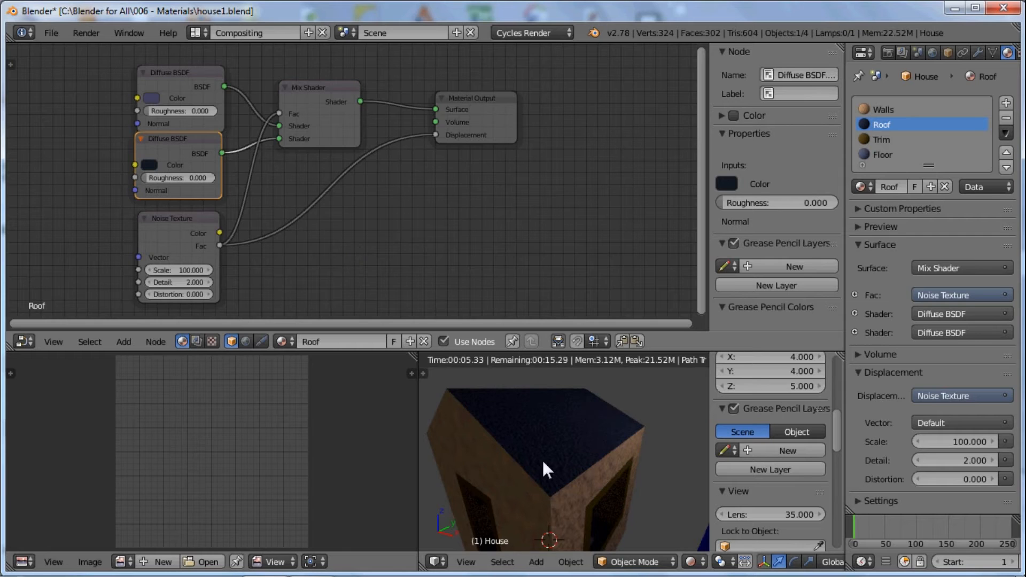
pyautogui.moveTo(427, 407); pyautogui.dragTo(506, 408, button='middle')
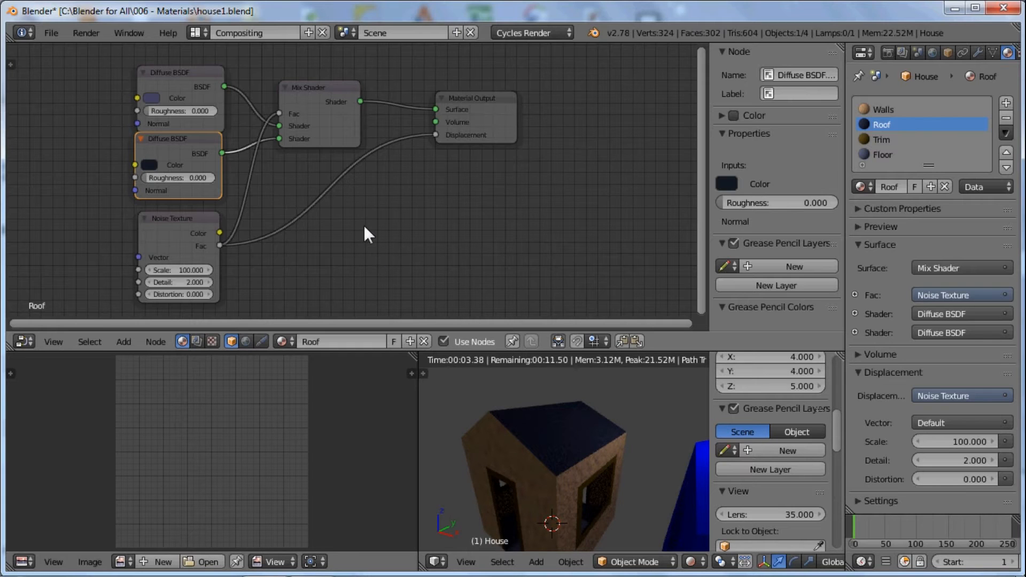
pyautogui.moveTo(189, 217); pyautogui.dragTo(159, 214)
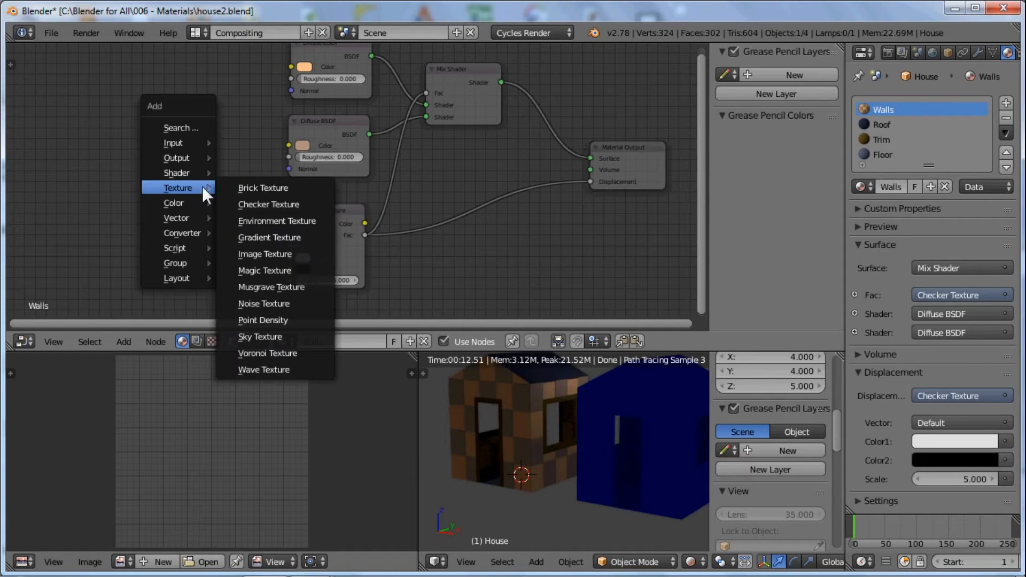
# Add a Texture Coordinate node beside the Checker Texture in the Walls material and link its Generated output to the checker's Vector input.
pyautogui.moveTo(197, 146)
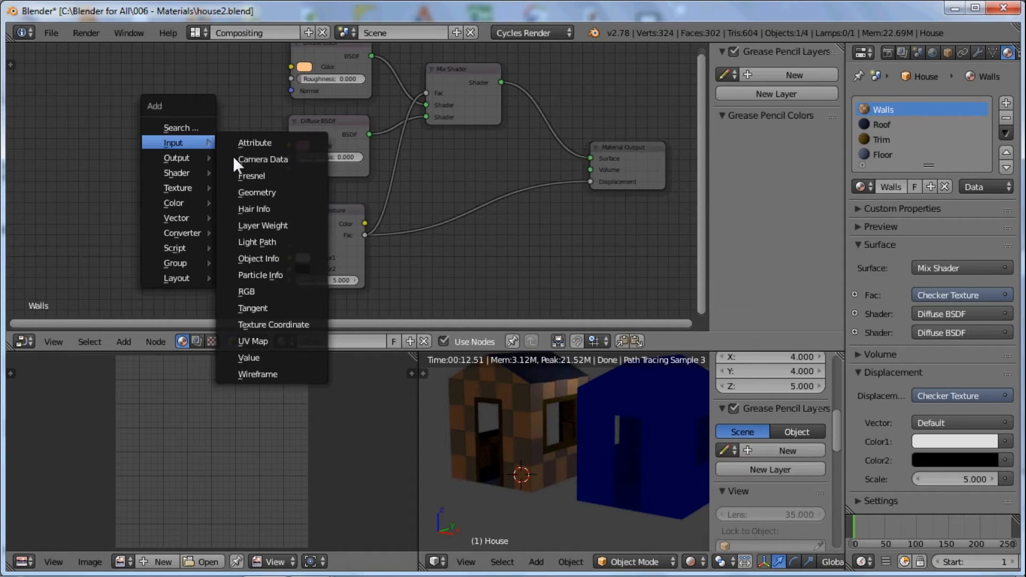
pyautogui.click(272, 321)
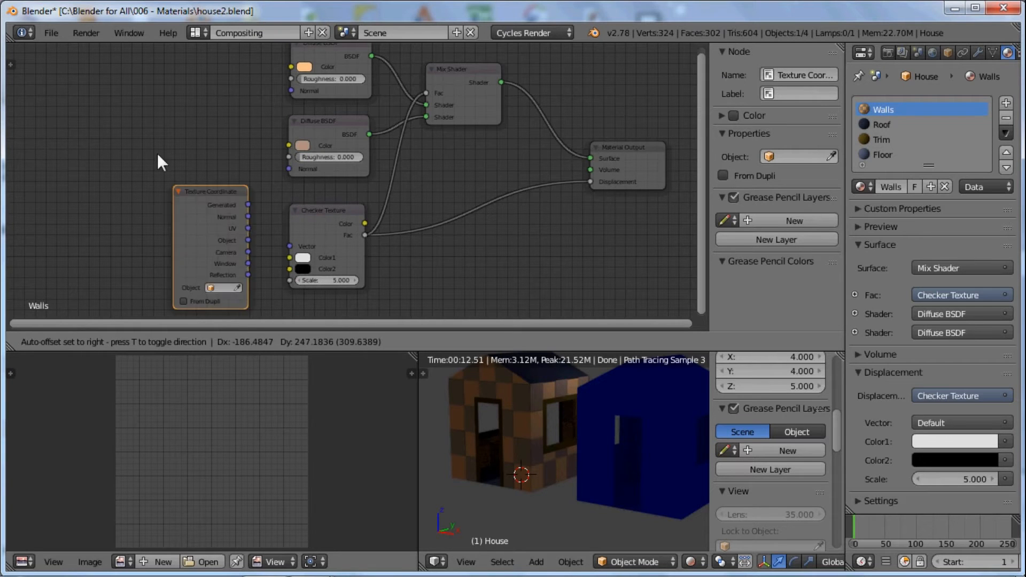
pyautogui.click(123, 130)
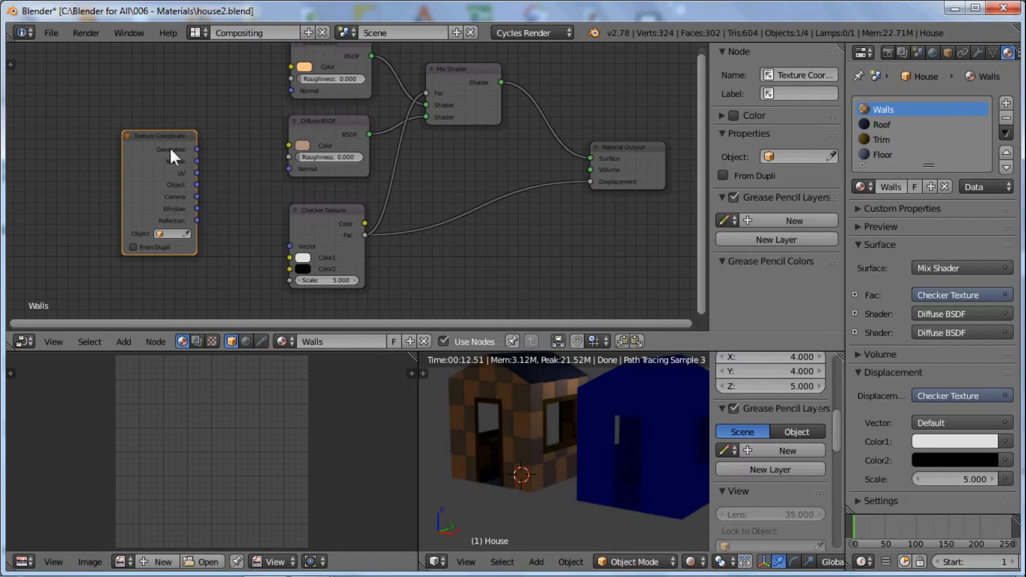
pyautogui.moveTo(197, 150); pyautogui.dragTo(289, 247)
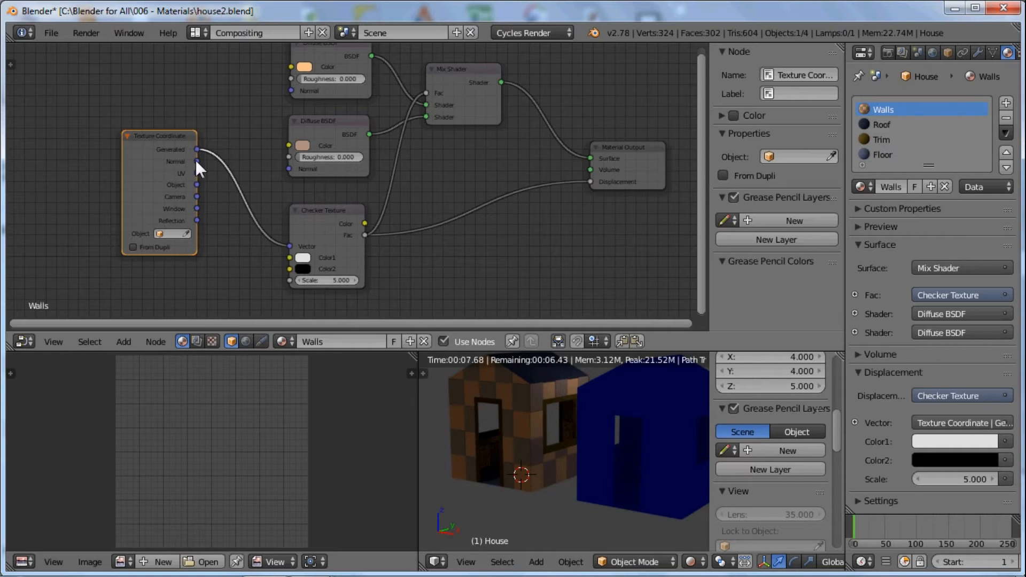
# Try the Normal, UV and Object coordinates in turn on the Checker Texture's Vector input, ending back on Generated.
pyautogui.moveTo(197, 161); pyautogui.dragTo(287, 249)
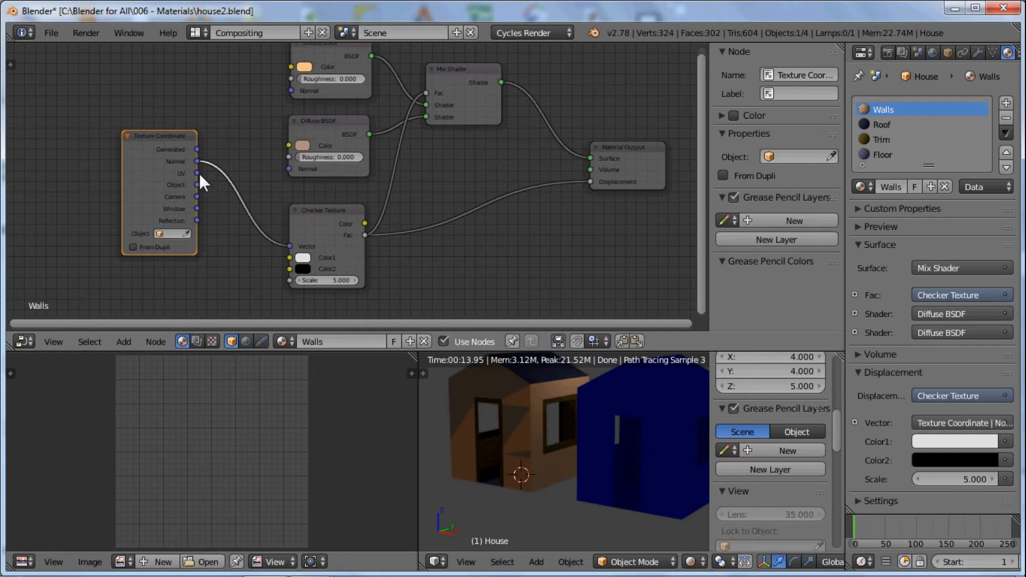
pyautogui.moveTo(197, 173); pyautogui.dragTo(289, 247)
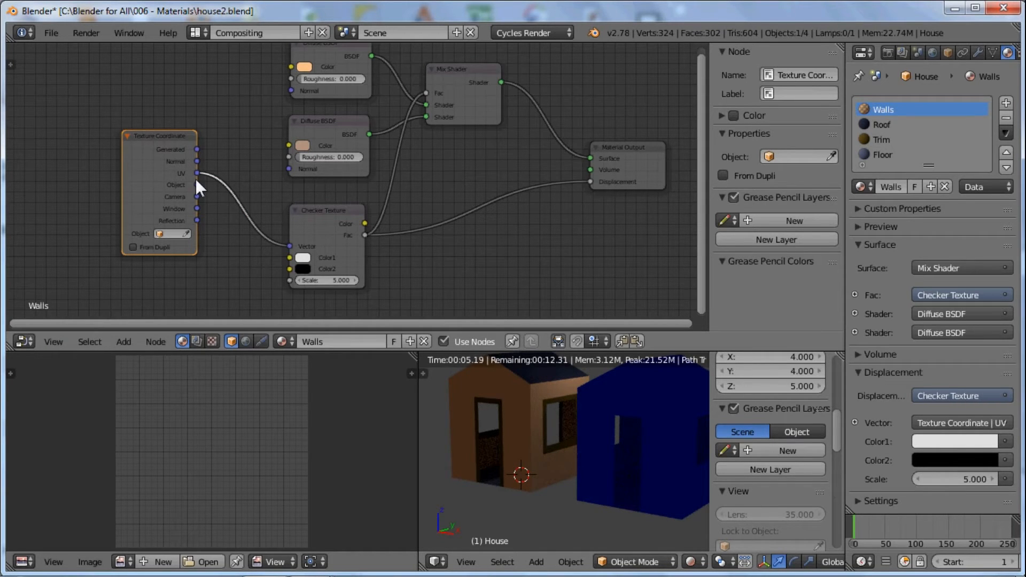
pyautogui.moveTo(197, 184); pyautogui.dragTo(237, 216)
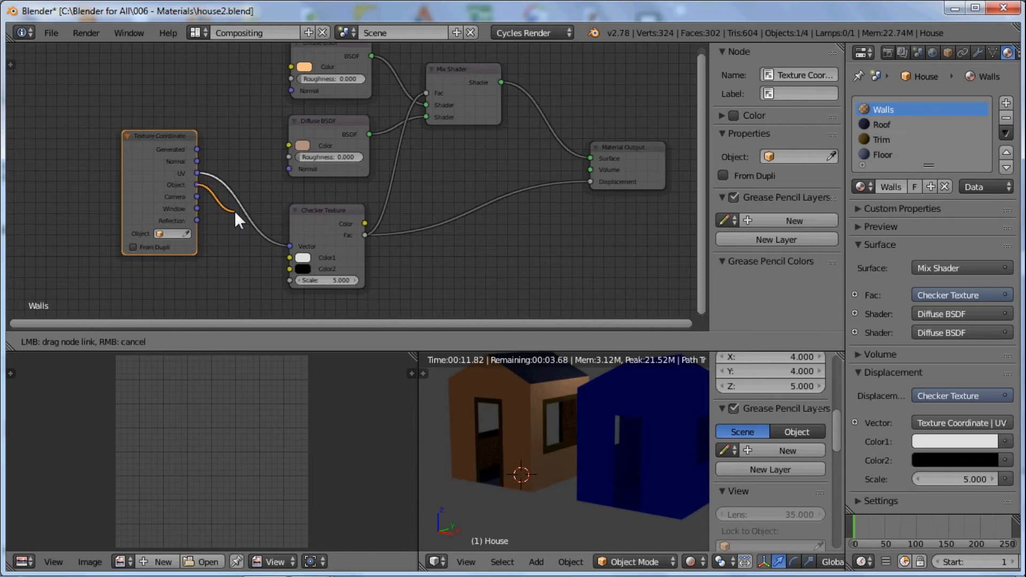
pyautogui.moveTo(235, 213); pyautogui.dragTo(286, 247)
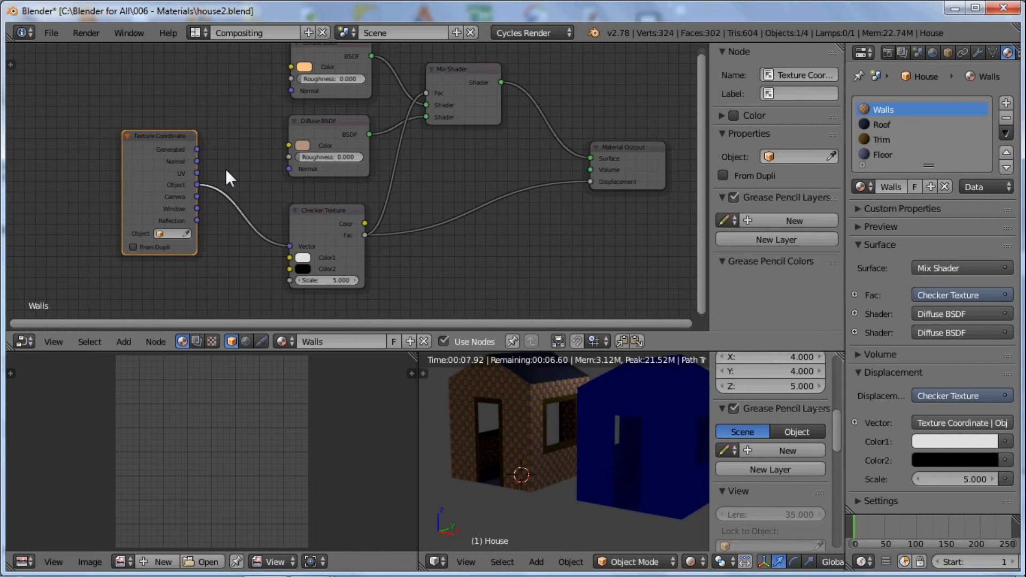
pyautogui.moveTo(197, 149); pyautogui.dragTo(290, 246)
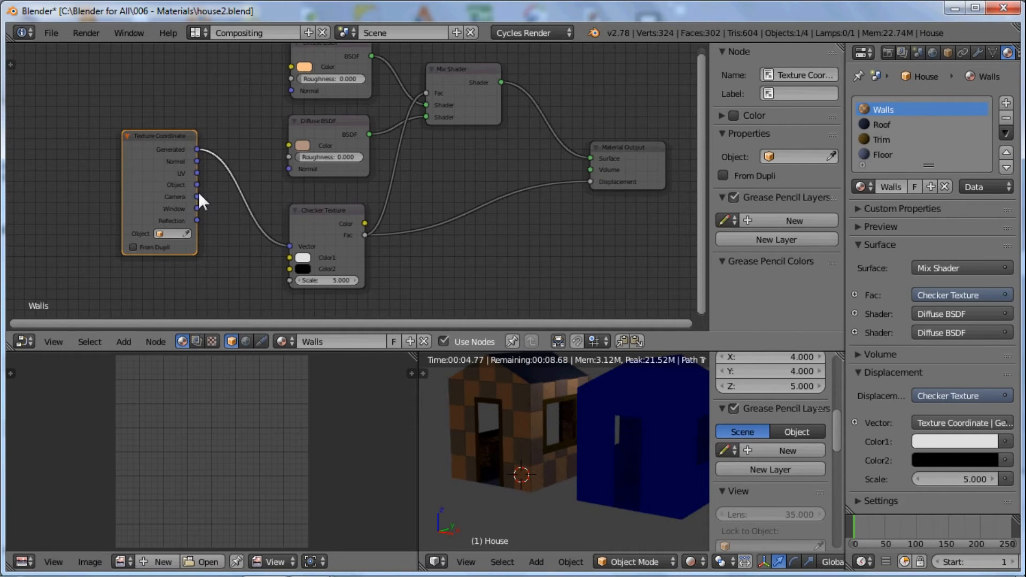
# Test the Camera, Window and Reflection coordinates on the Checker Texture's Vector input and reconnect the Generated output.
pyautogui.moveTo(198, 196); pyautogui.dragTo(288, 247)
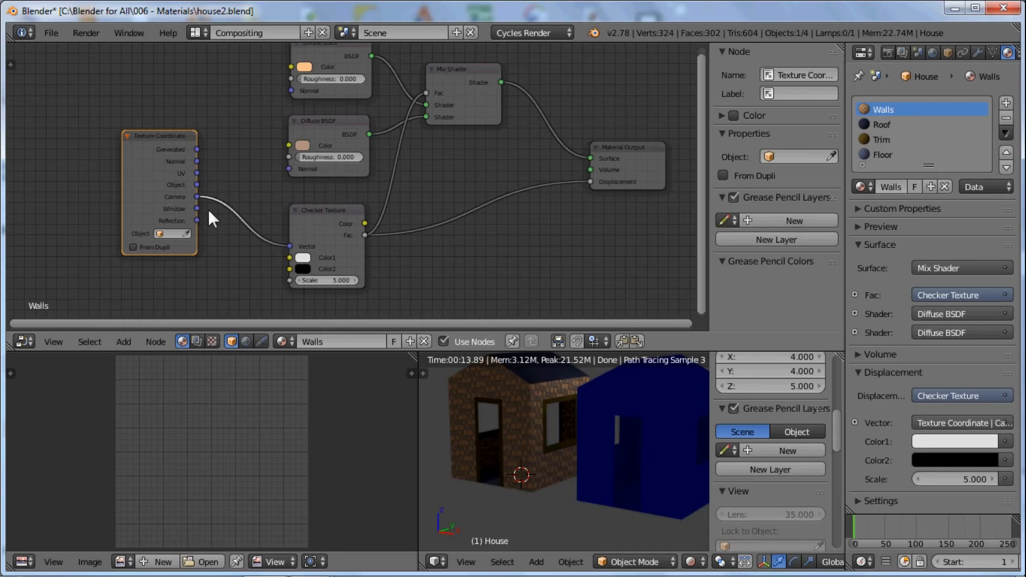
pyautogui.moveTo(208, 209); pyautogui.dragTo(287, 247)
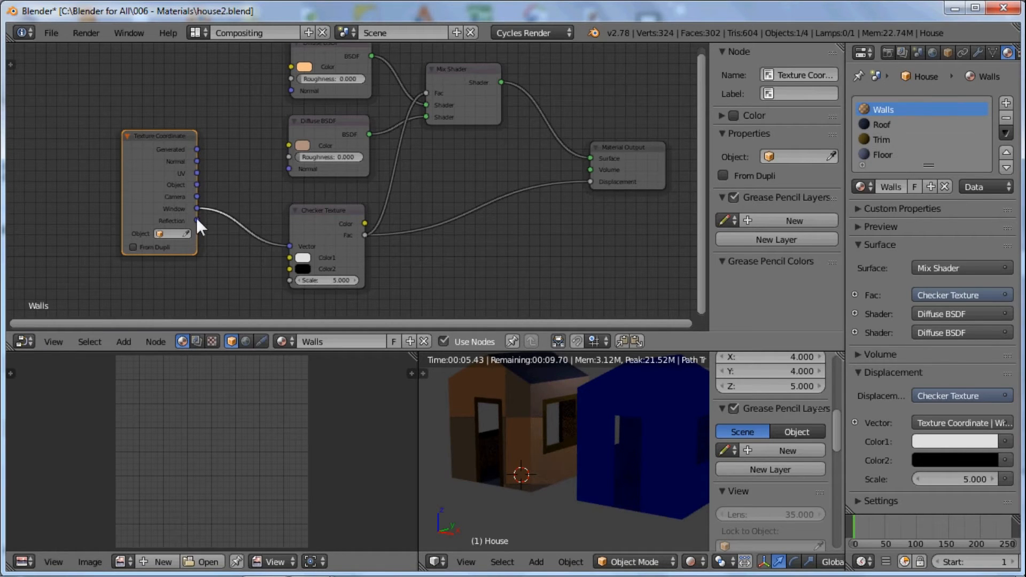
pyautogui.moveTo(196, 219); pyautogui.dragTo(289, 244)
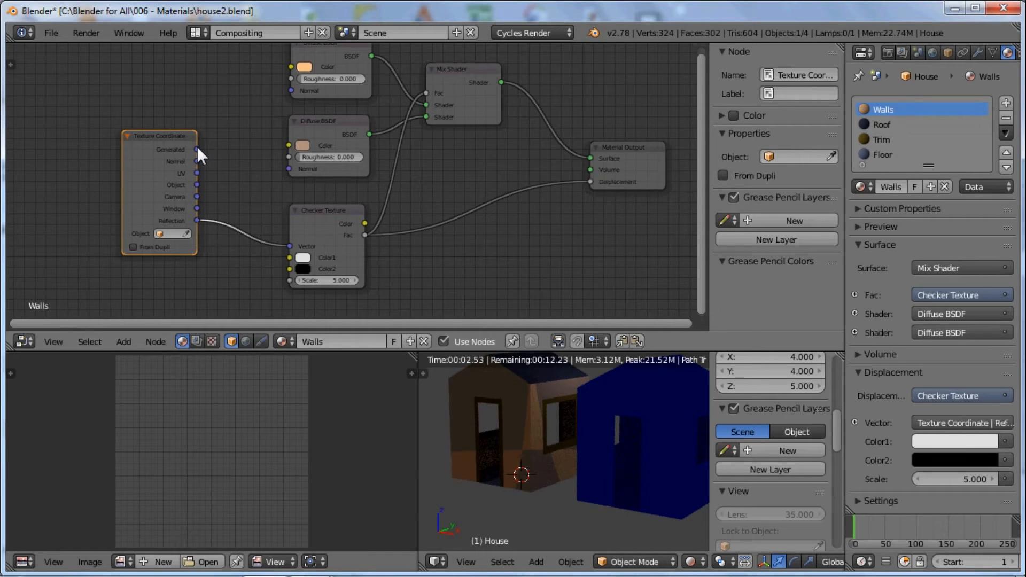
pyautogui.moveTo(196, 147); pyautogui.dragTo(287, 244)
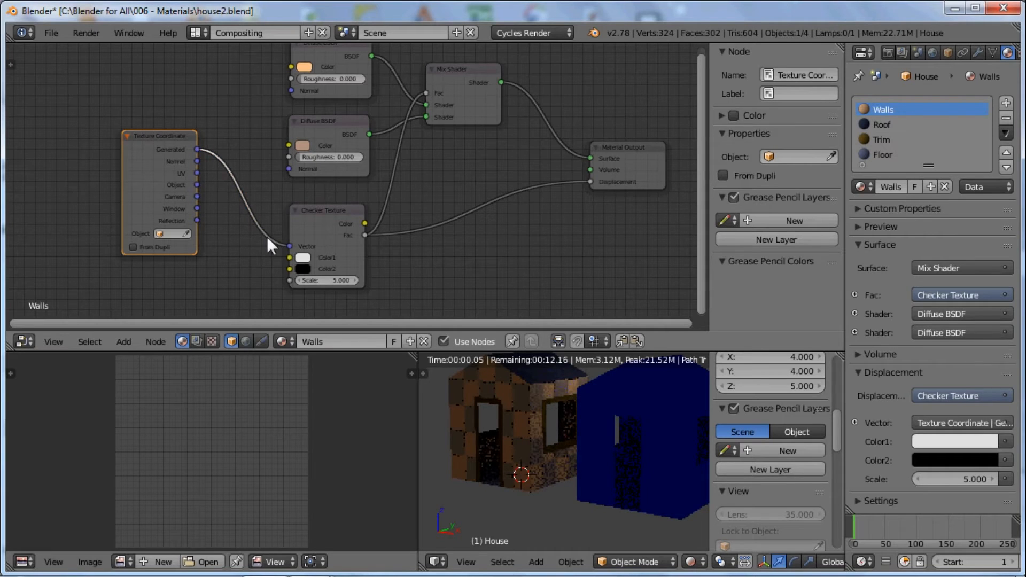
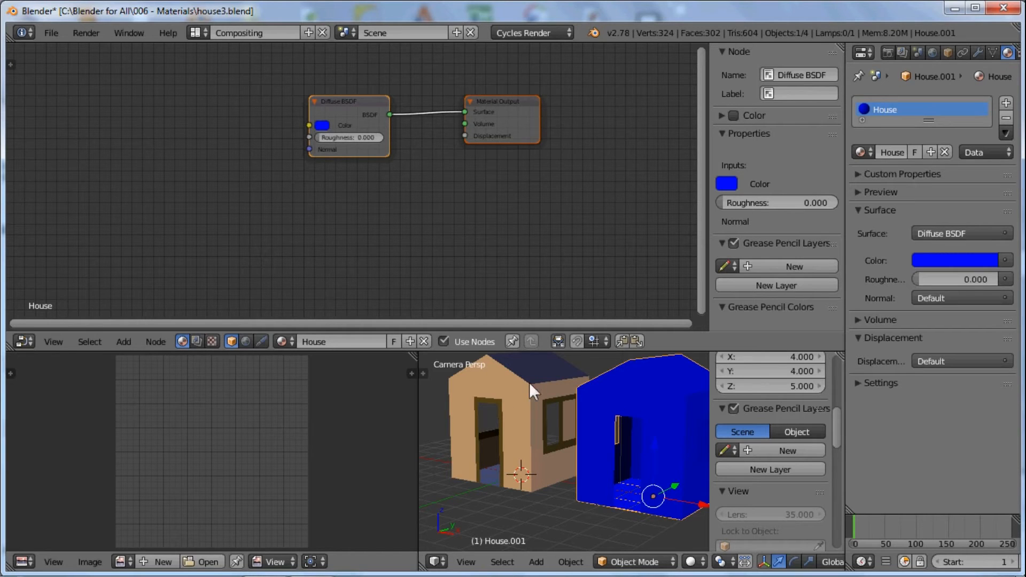
# Put the blue house into Edit Mode with all geometry deselected and edge selection active.
pyautogui.rightClick(513, 396)
pyautogui.rightClick(627, 383)
pyautogui.moveTo(576, 399); pyautogui.dragTo(617, 406, button='middle')
pyautogui.scroll(6, 600, 467)
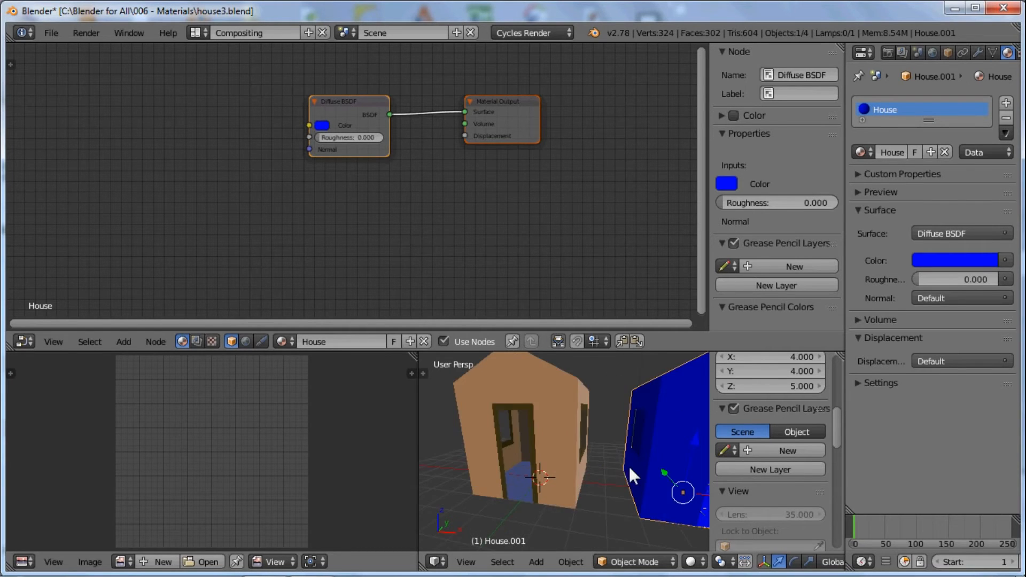
pyautogui.keyDown('shift'); pyautogui.moveTo(629, 466); pyautogui.dragTo(587, 447, button='middle'); pyautogui.keyUp('shift')
pyautogui.scroll(-2, 573, 431)
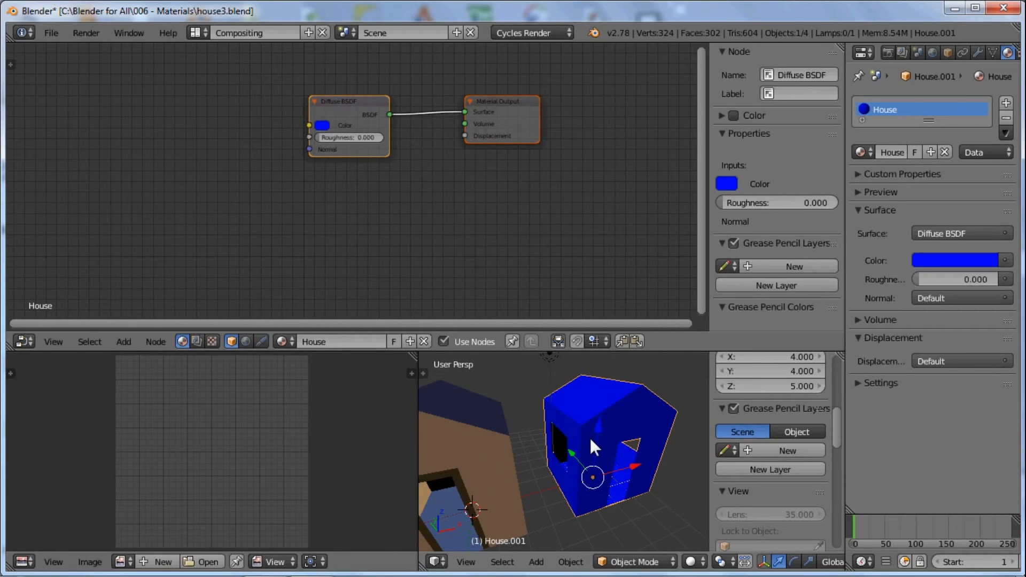
pyautogui.moveTo(589, 437); pyautogui.dragTo(598, 440, button='middle')
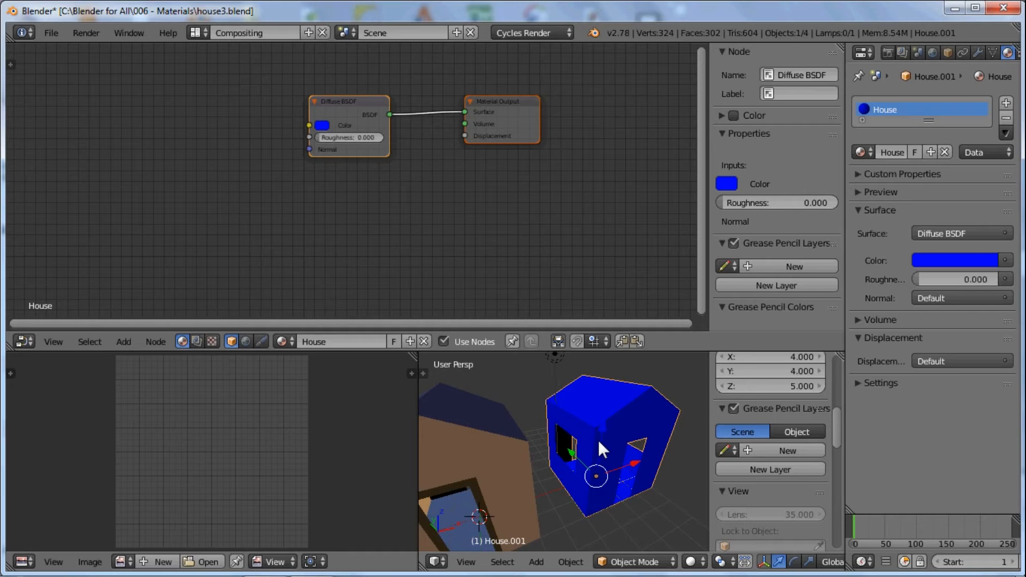
pyautogui.moveTo(617, 457); pyautogui.dragTo(564, 449, button='middle')
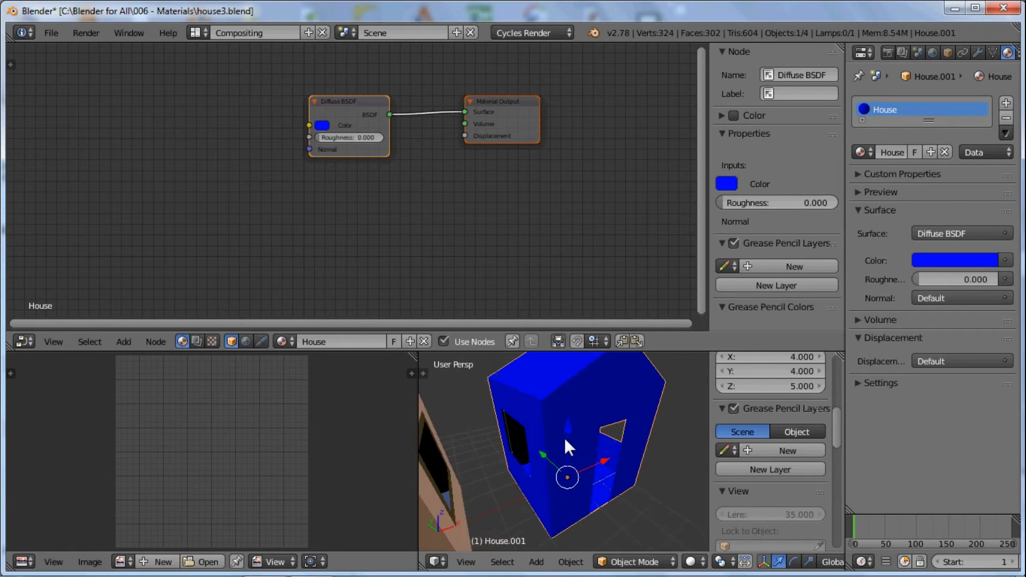
pyautogui.moveTo(563, 435)
pyautogui.mouseDown(button='middle')
pyautogui.moveTo(571, 447)
pyautogui.moveTo(526, 454)
pyautogui.moveTo(553, 444)
pyautogui.mouseUp(button='middle')
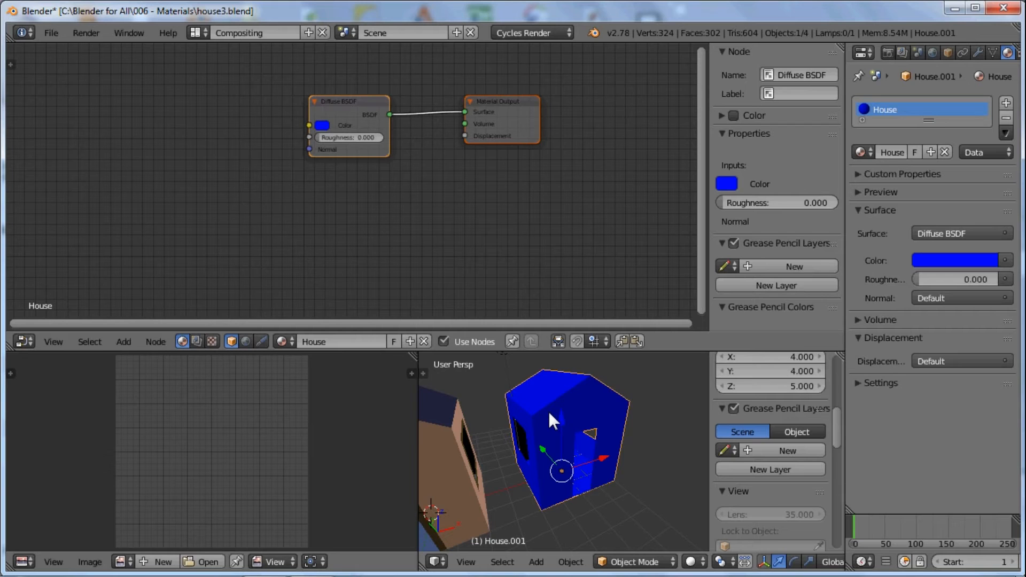
pyautogui.press('Tab')
pyautogui.press('a')
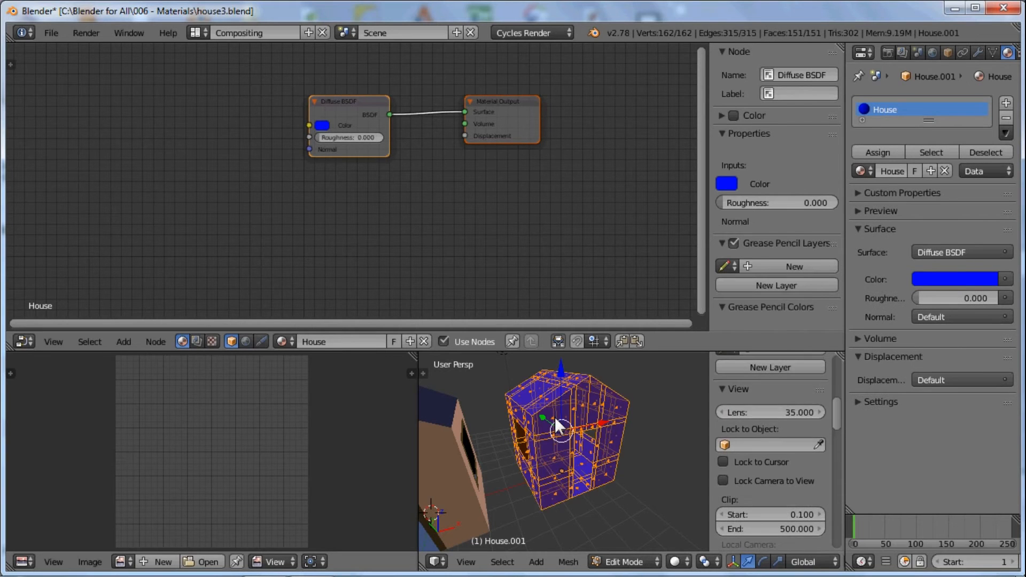
pyautogui.press('a')
pyautogui.scroll(-5, 775, 455)
pyautogui.moveTo(564, 421); pyautogui.dragTo(498, 441, button='middle')
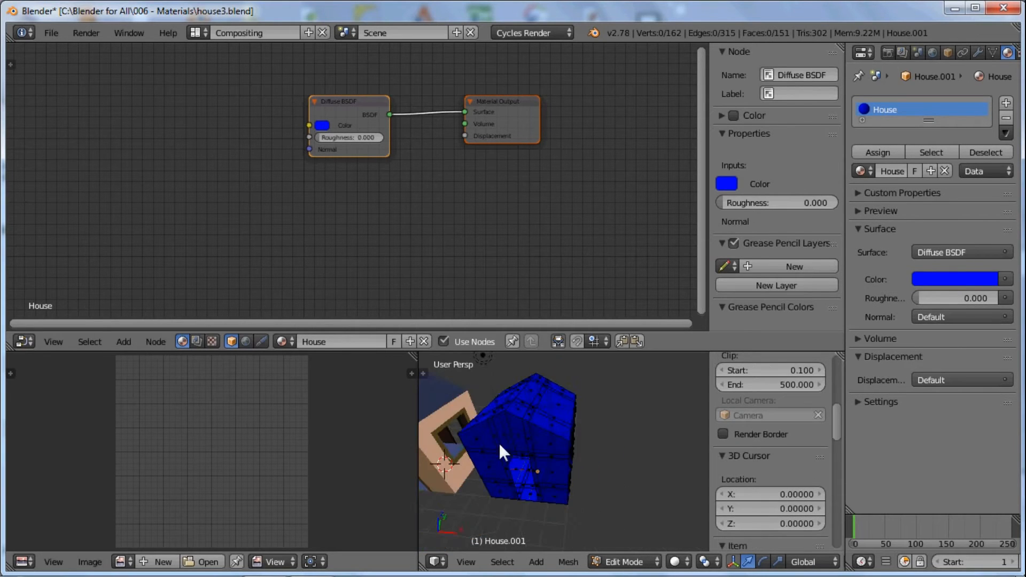
pyautogui.hotkey('ctrl', 'Tab')
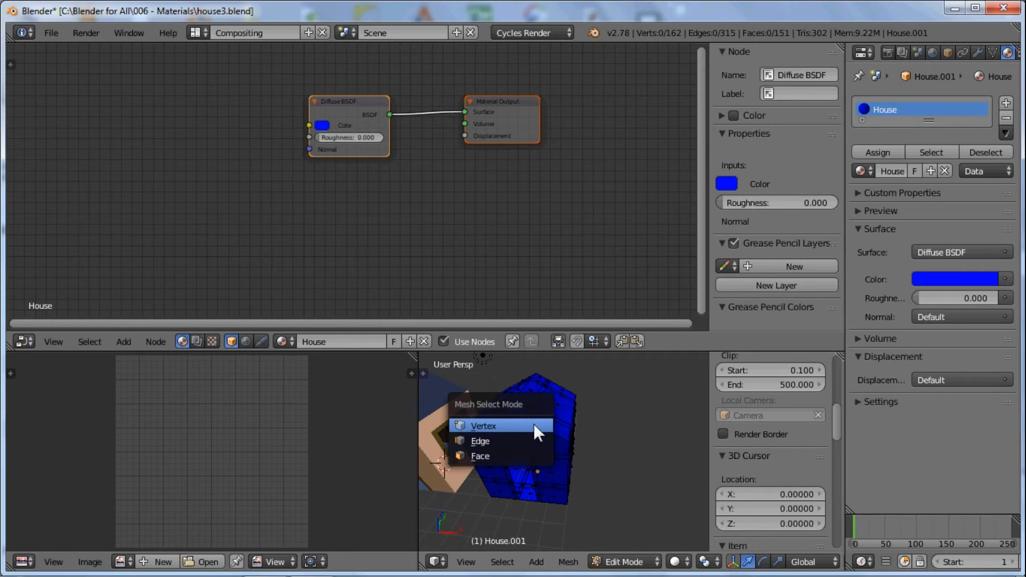
pyautogui.click(508, 443)
pyautogui.moveTo(508, 442); pyautogui.dragTo(542, 444, button='middle')
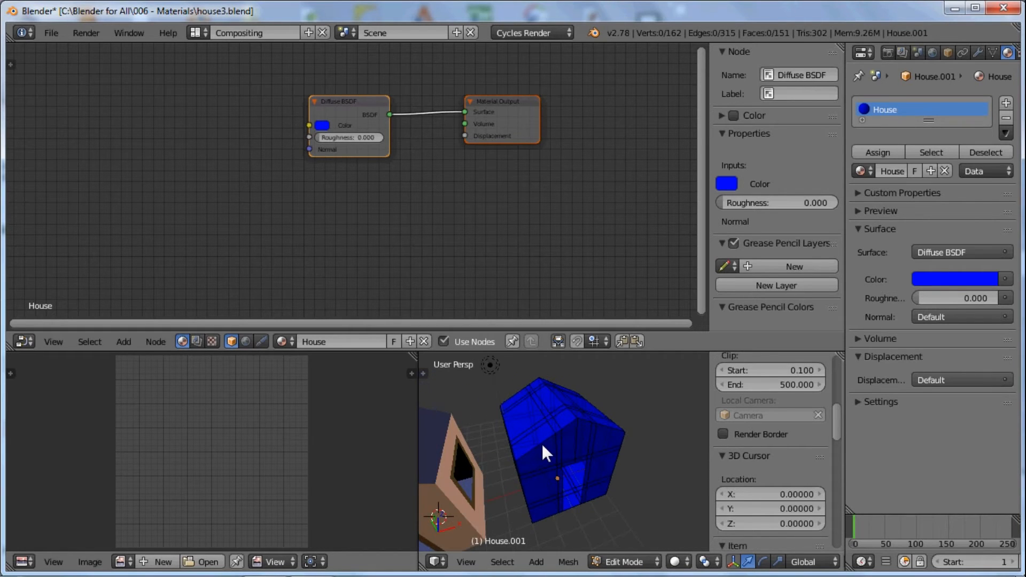
pyautogui.keyDown('alt'); pyautogui.rightClick(538, 441); pyautogui.keyUp('alt')
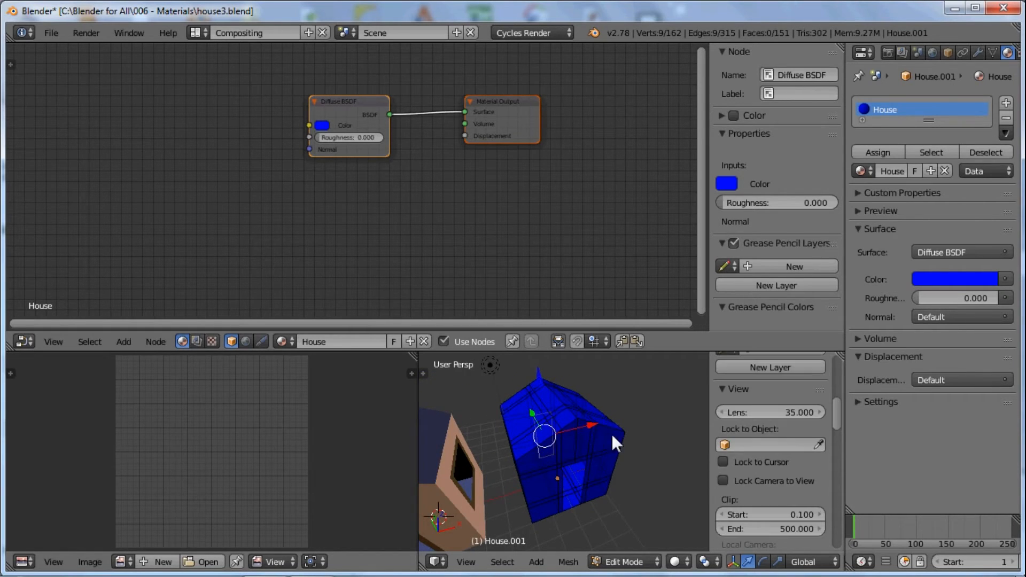
pyautogui.moveTo(614, 444); pyautogui.dragTo(553, 454, button='middle')
pyautogui.press('a')
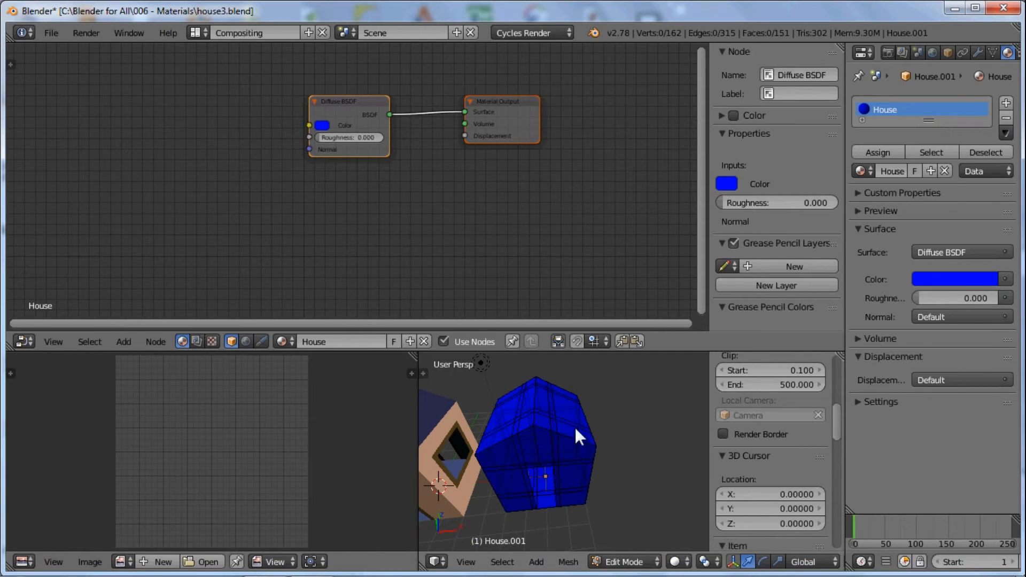
# Maximize the 3D view with the blue house's doorway gable and roof edges in clear sight.
pyautogui.moveTo(639, 562); pyautogui.dragTo(510, 554, button='middle')
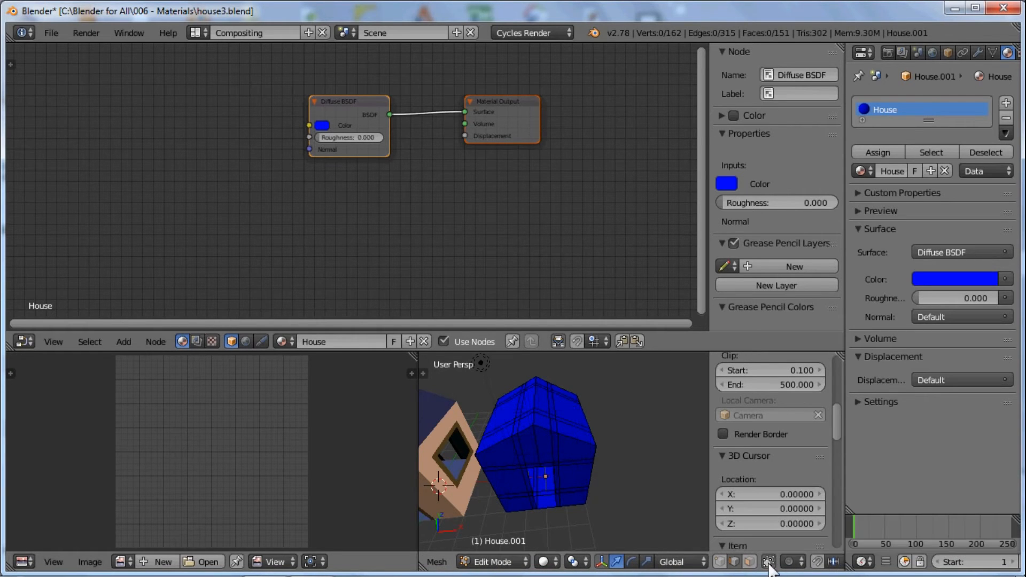
pyautogui.moveTo(516, 441)
pyautogui.mouseDown(button='middle')
pyautogui.moveTo(501, 424)
pyautogui.moveTo(514, 424)
pyautogui.mouseUp(button='middle')
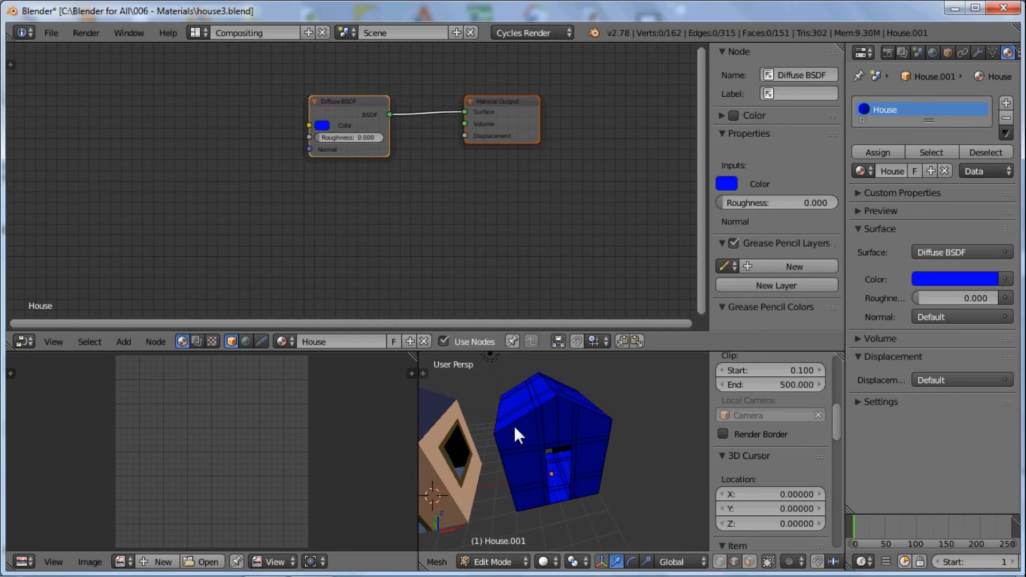
pyautogui.hotkey('shift', 'space')
pyautogui.moveTo(511, 321); pyautogui.dragTo(392, 226, button='middle')
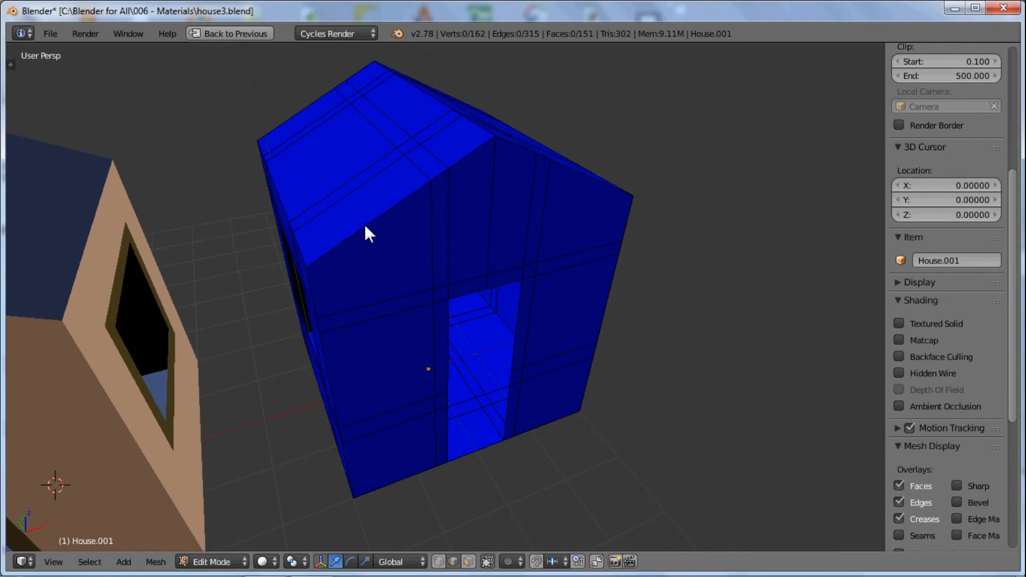
# Mark the edges around the whole outer perimeter of the blue house's roof as a seam.
pyautogui.keyDown('alt'); pyautogui.rightClick(365, 227); pyautogui.keyUp('alt')
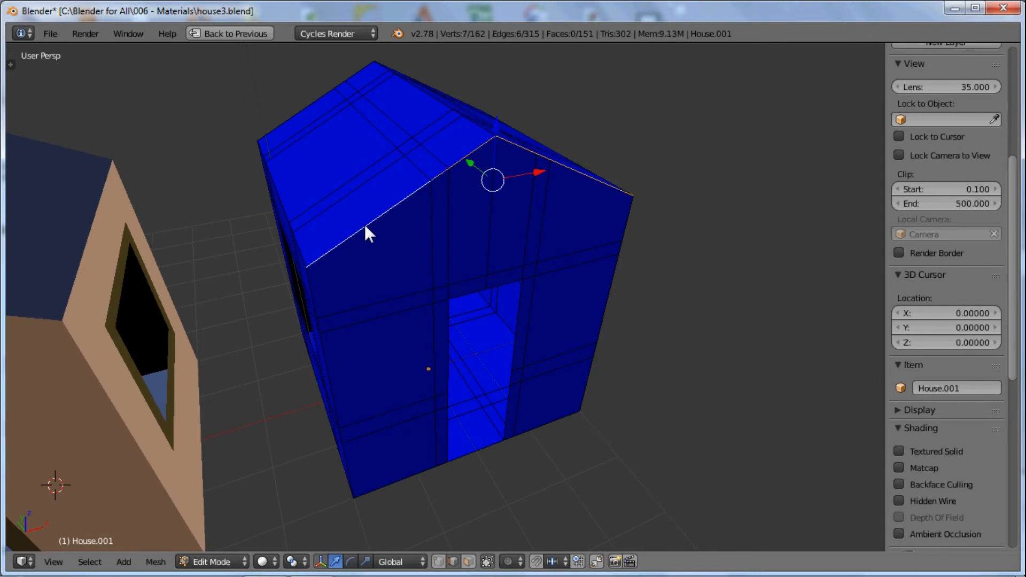
pyautogui.keyDown('alt'); pyautogui.keyDown('shift'); pyautogui.rightClick(282, 198); pyautogui.keyUp('shift'); pyautogui.keyUp('alt')
pyautogui.moveTo(283, 198); pyautogui.dragTo(440, 287, button='middle')
pyautogui.keyDown('alt'); pyautogui.keyDown('shift'); pyautogui.rightClick(327, 202); pyautogui.keyUp('shift'); pyautogui.keyUp('alt')
pyautogui.keyDown('alt'); pyautogui.keyDown('shift'); pyautogui.rightClick(461, 249); pyautogui.keyUp('shift'); pyautogui.keyUp('alt')
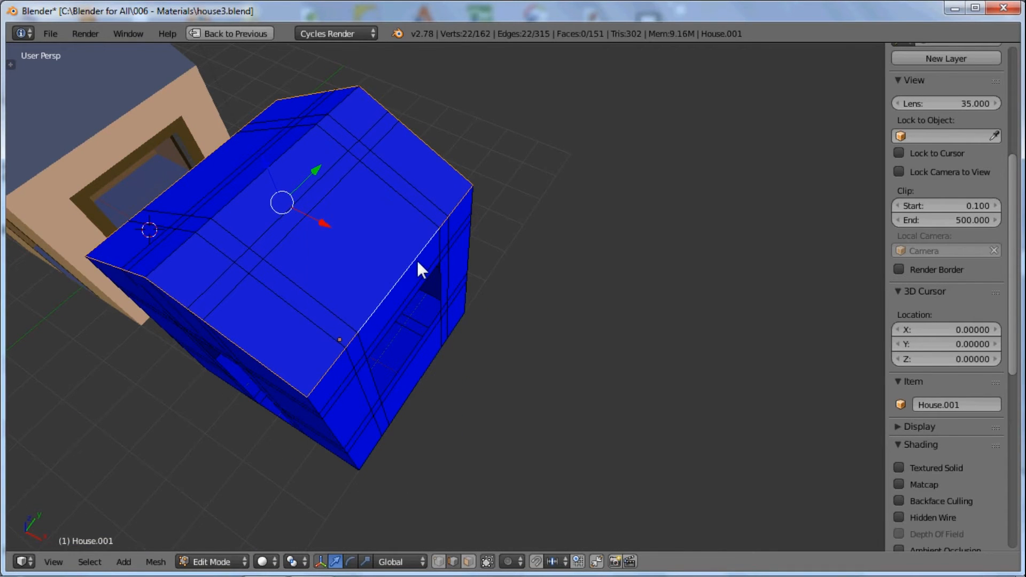
pyautogui.hotkey('ctrl', 'e')
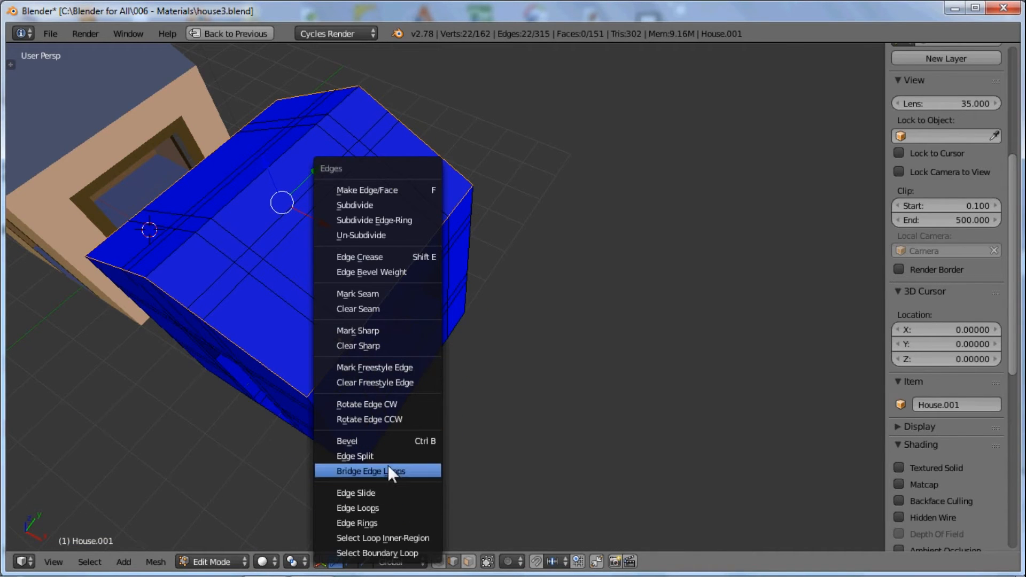
pyautogui.click(380, 294)
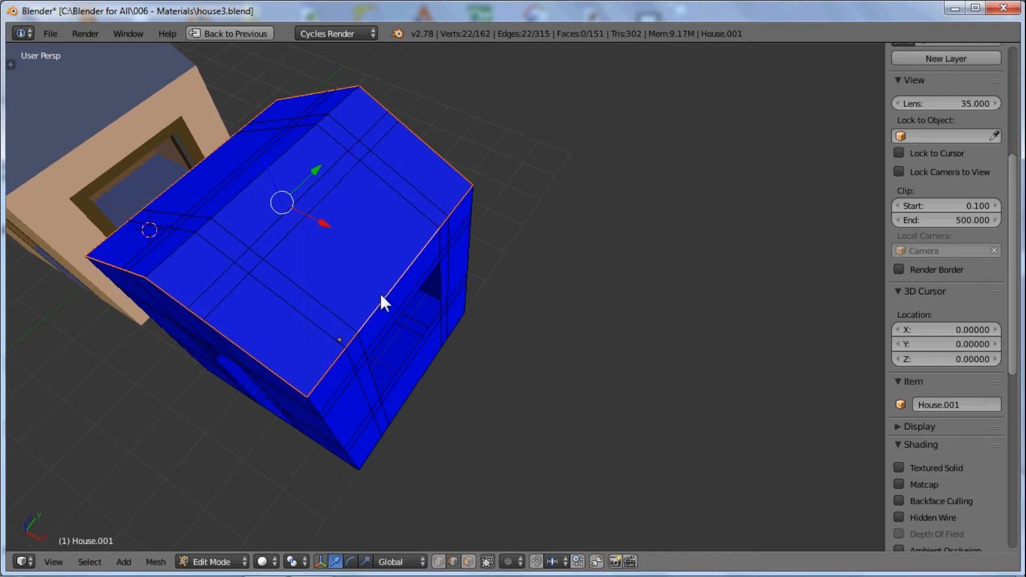
# Mark the vertical corner edge between the blue house's doorway wall and the adjoining window wall as a seam.
pyautogui.moveTo(344, 284); pyautogui.dragTo(363, 247, button='middle')
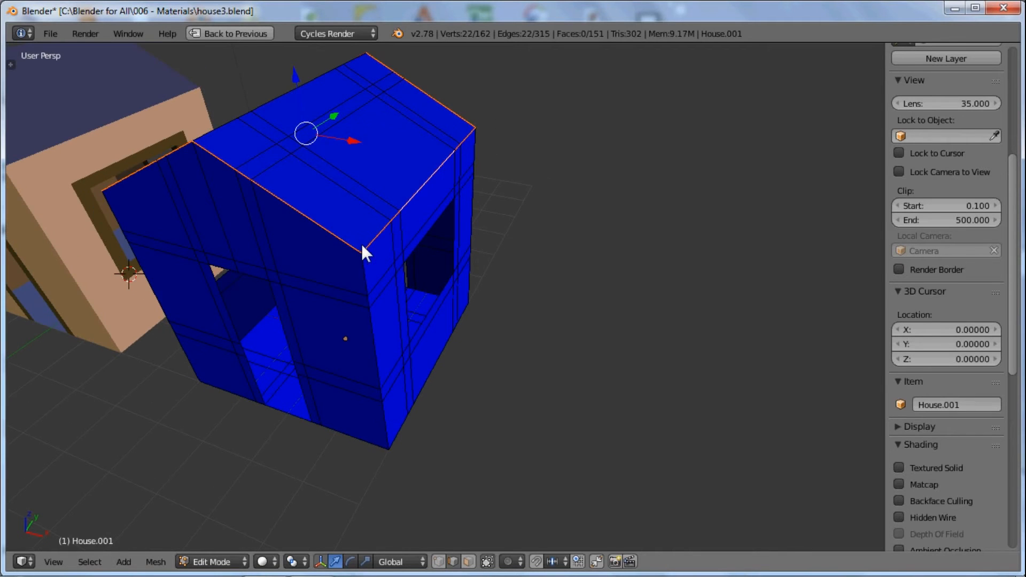
pyautogui.keyDown('alt'); pyautogui.rightClick(366, 276); pyautogui.keyUp('alt')
pyautogui.hotkey('ctrl', 'e')
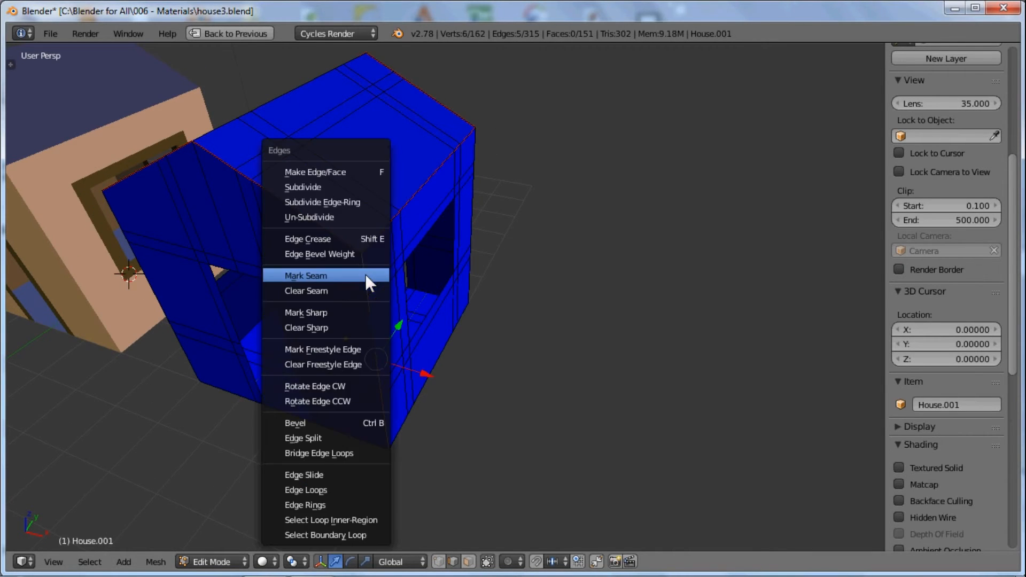
pyautogui.click(365, 274)
pyautogui.moveTo(371, 308); pyautogui.dragTo(363, 301, button='middle')
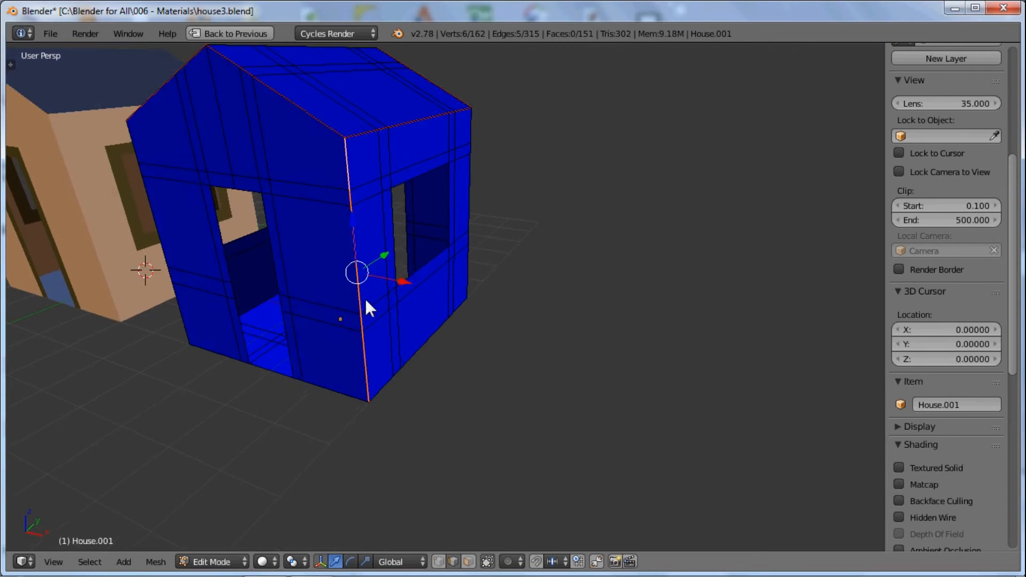
# Mark the bottom edges around the whole outer base of the blue house as a seam.
pyautogui.keyDown('alt'); pyautogui.rightClick(341, 391); pyautogui.keyUp('alt')
pyautogui.keyDown('alt'); pyautogui.keyDown('shift'); pyautogui.rightClick(209, 351); pyautogui.keyUp('shift'); pyautogui.keyUp('alt')
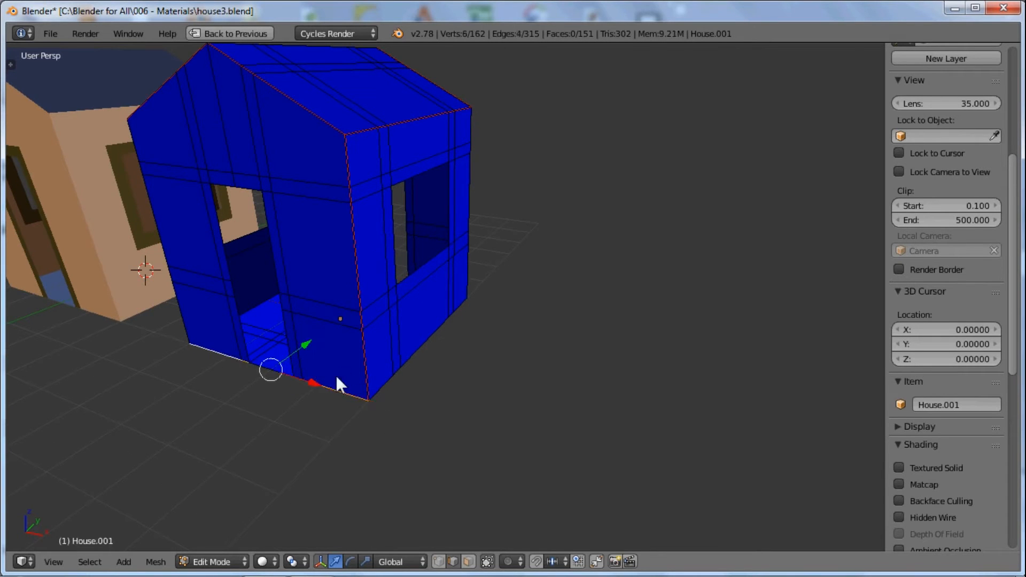
pyautogui.keyDown('alt'); pyautogui.keyDown('shift'); pyautogui.rightClick(383, 389); pyautogui.keyUp('shift'); pyautogui.keyUp('alt')
pyautogui.keyDown('shift'); pyautogui.rightClick(272, 370); pyautogui.keyUp('shift')
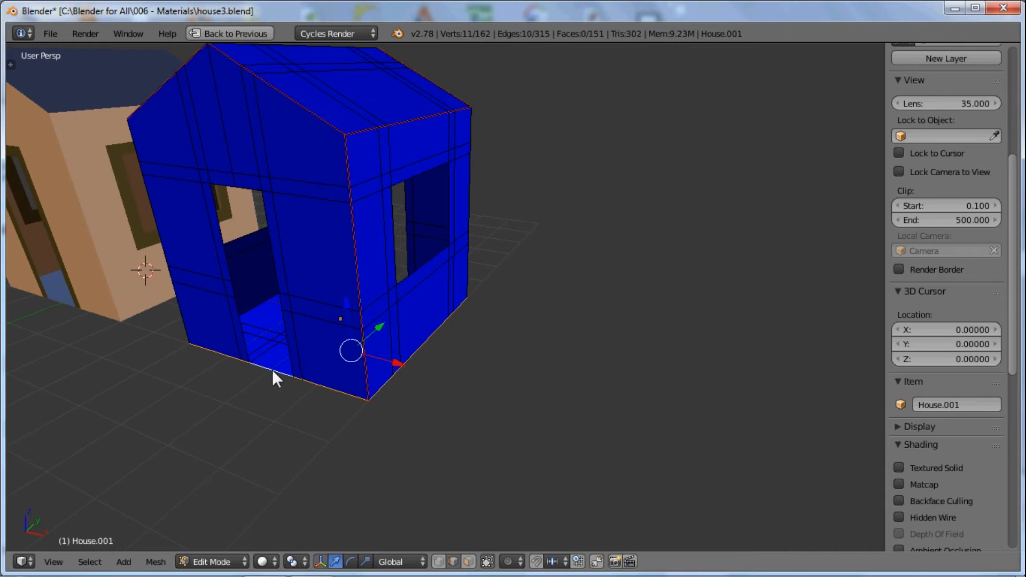
pyautogui.moveTo(289, 392); pyautogui.dragTo(437, 276, button='middle')
pyautogui.keyDown('alt'); pyautogui.keyDown('shift'); pyautogui.rightClick(350, 391); pyautogui.keyUp('shift'); pyautogui.keyUp('alt')
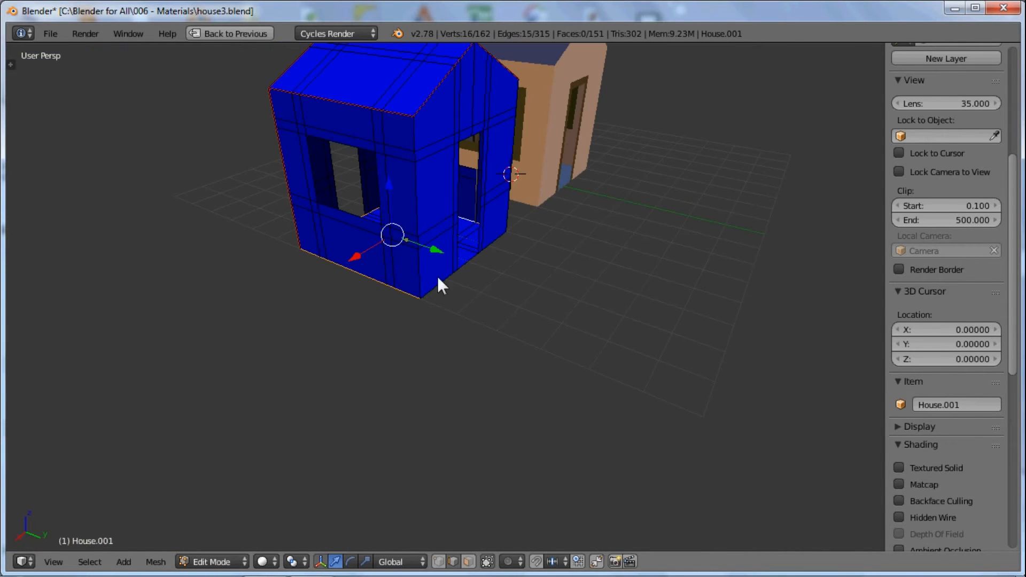
pyautogui.keyDown('shift'); pyautogui.rightClick(441, 281); pyautogui.keyUp('shift')
pyautogui.keyDown('shift'); pyautogui.rightClick(471, 258); pyautogui.keyUp('shift')
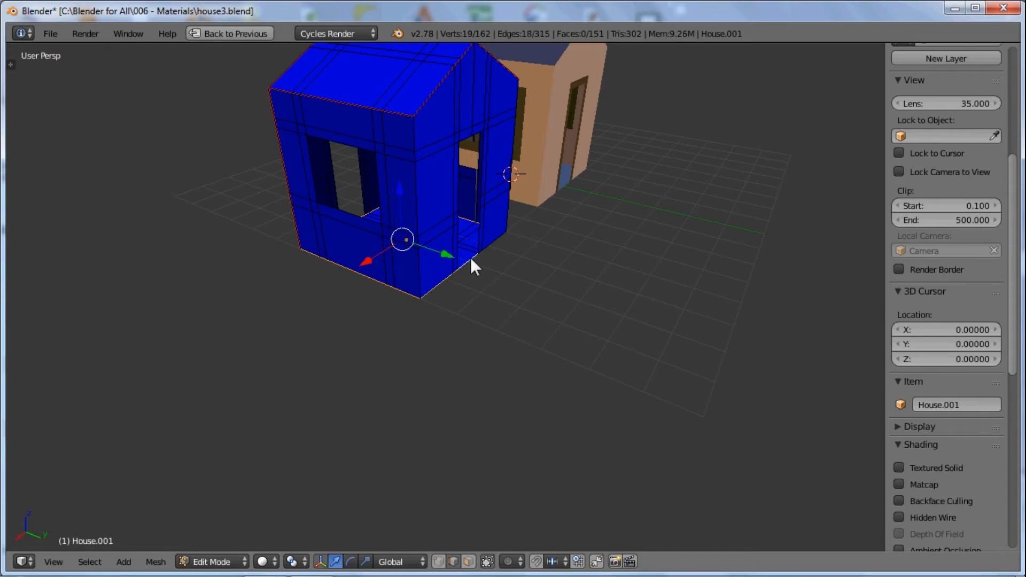
pyautogui.keyDown('shift'); pyautogui.rightClick(496, 241); pyautogui.keyUp('shift')
pyautogui.moveTo(513, 275); pyautogui.dragTo(334, 289, button='middle')
pyautogui.hotkey('ctrl', 'e')
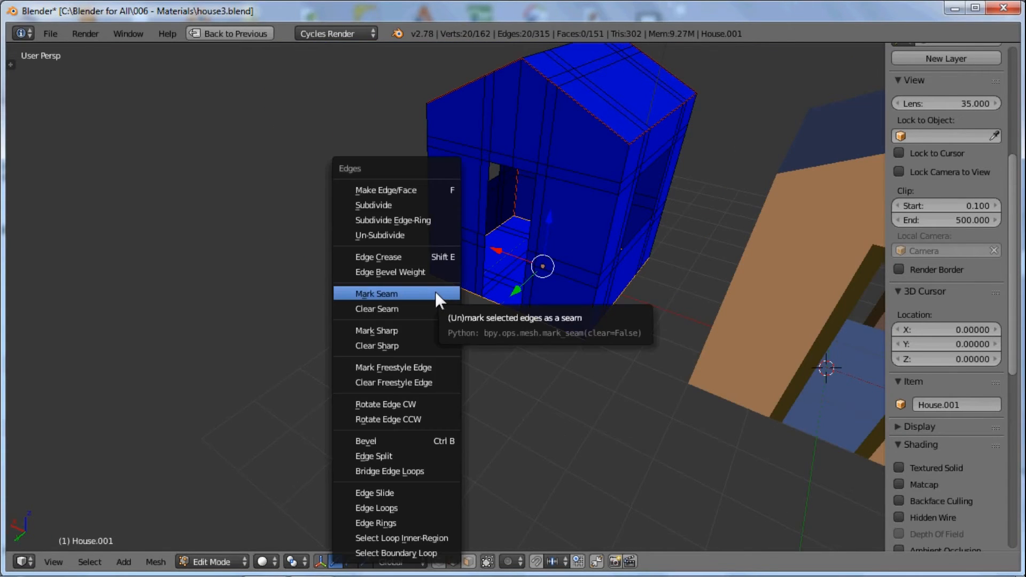
pyautogui.click(425, 294)
# Clear the selection and mark the rectangular outer frame edges around the blue house's first window as a seam.
pyautogui.moveTo(487, 303); pyautogui.dragTo(403, 270, button='middle')
pyautogui.press('a')
pyautogui.scroll(2, 394, 235)
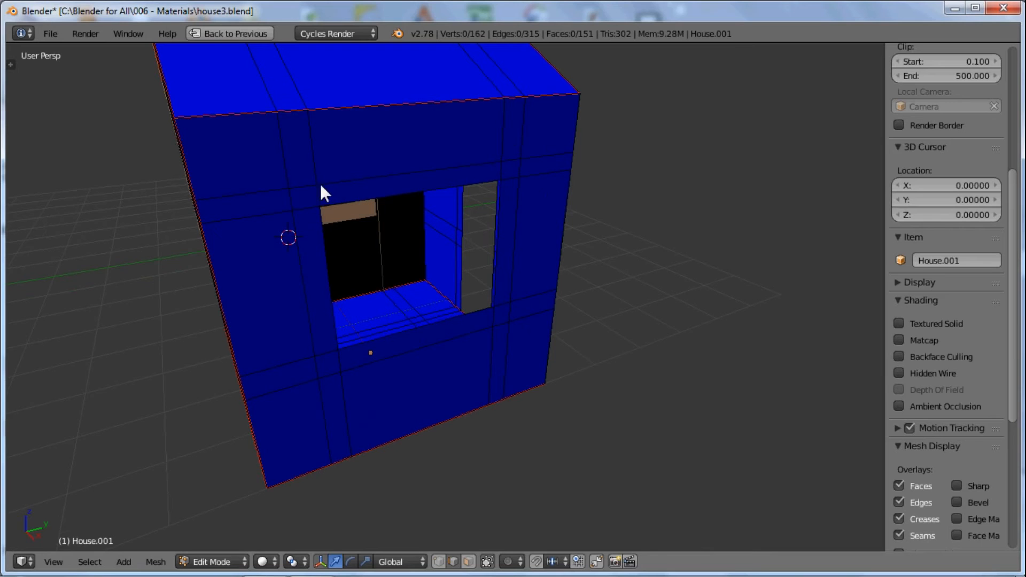
pyautogui.rightClick(302, 184)
pyautogui.keyDown('shift'); pyautogui.rightClick(293, 194); pyautogui.keyUp('shift')
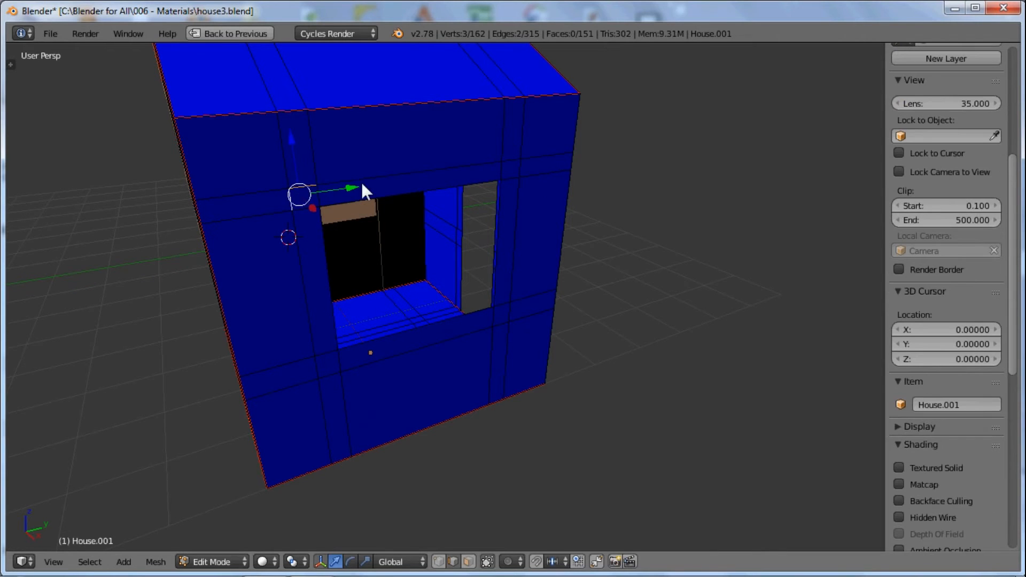
pyautogui.keyDown('shift'); pyautogui.rightClick(483, 161); pyautogui.keyUp('shift')
pyautogui.keyDown('shift'); pyautogui.rightClick(513, 165); pyautogui.keyUp('shift')
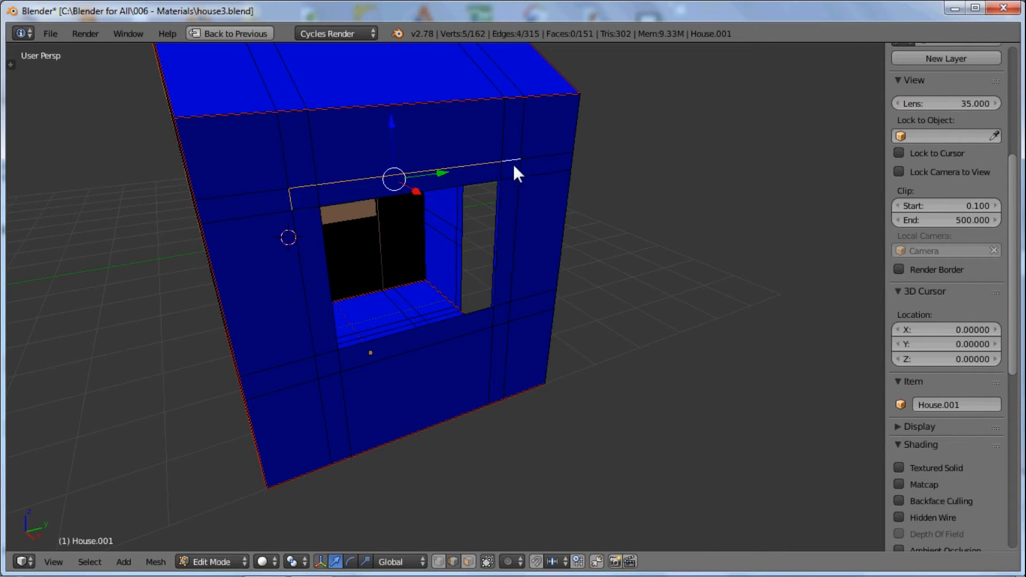
pyautogui.keyDown('shift'); pyautogui.rightClick(517, 174); pyautogui.keyUp('shift')
pyautogui.keyDown('shift'); pyautogui.rightClick(514, 236); pyautogui.keyUp('shift')
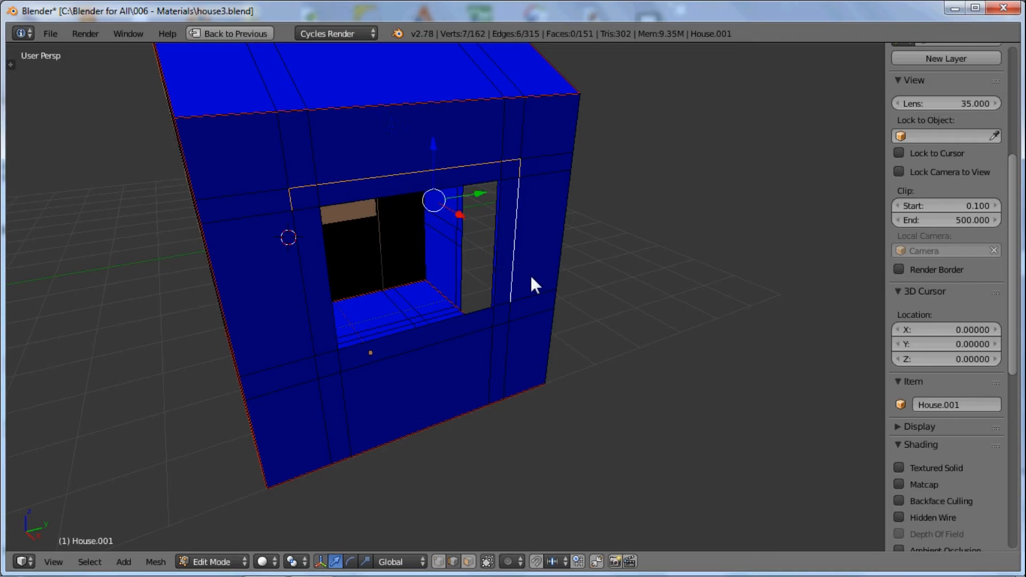
pyautogui.keyDown('shift'); pyautogui.rightClick(510, 313); pyautogui.keyUp('shift')
pyautogui.keyDown('shift'); pyautogui.rightClick(500, 322); pyautogui.keyUp('shift')
pyautogui.keyDown('shift'); pyautogui.rightClick(372, 342); pyautogui.keyUp('shift')
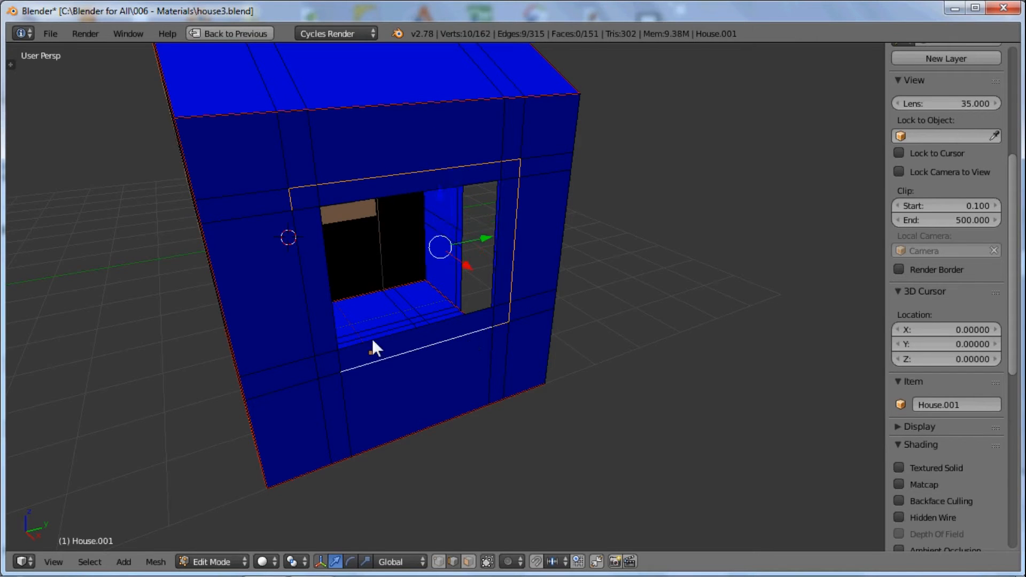
pyautogui.keyDown('shift'); pyautogui.rightClick(325, 369); pyautogui.keyUp('shift')
pyautogui.keyDown('shift'); pyautogui.rightClick(313, 330); pyautogui.keyUp('shift')
pyautogui.keyDown('shift'); pyautogui.rightClick(304, 308); pyautogui.keyUp('shift')
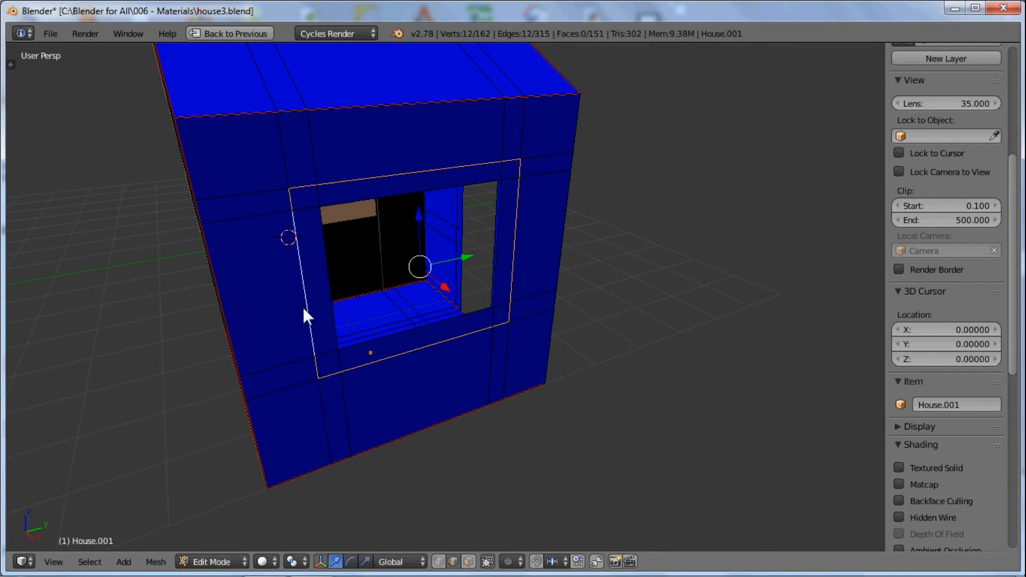
pyautogui.hotkey('ctrl', 'e')
pyautogui.click(307, 289)
# Add the horizontal edge loop above the doorway to the selection, leaving out its wall segments beside the door and window openings.
pyautogui.moveTo(307, 289); pyautogui.dragTo(326, 248, button='middle')
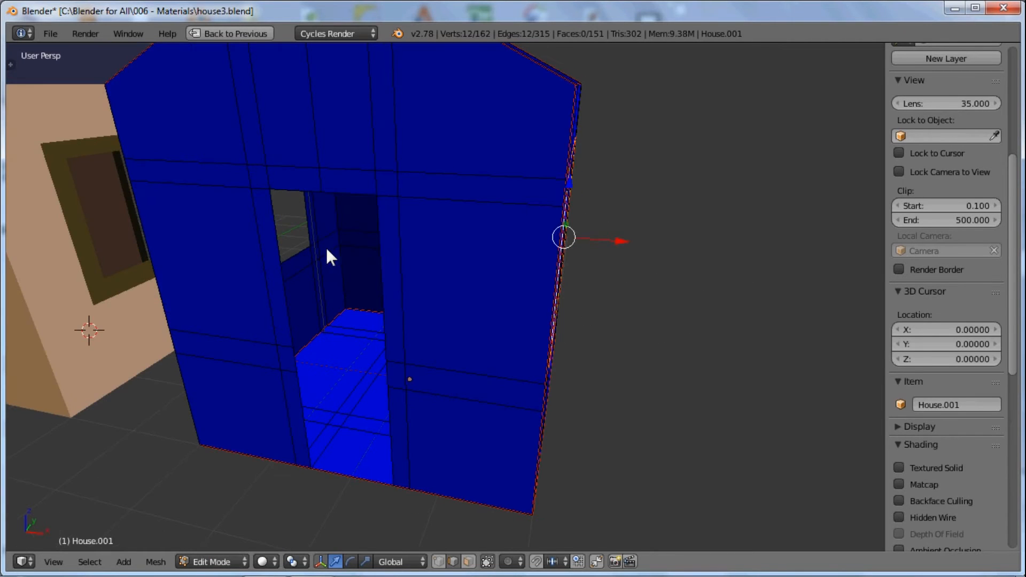
pyautogui.keyDown('alt'); pyautogui.keyDown('shift'); pyautogui.rightClick(355, 169); pyautogui.keyUp('shift'); pyautogui.keyUp('alt')
pyautogui.moveTo(419, 229); pyautogui.dragTo(377, 230, button='middle')
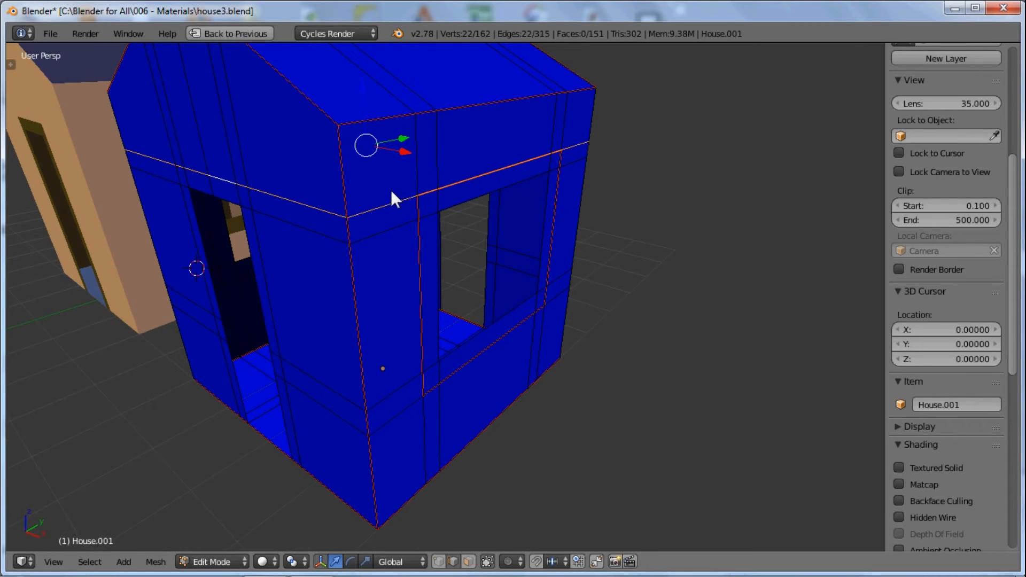
pyautogui.keyDown('shift'); pyautogui.rightClick(345, 219); pyautogui.keyUp('shift')
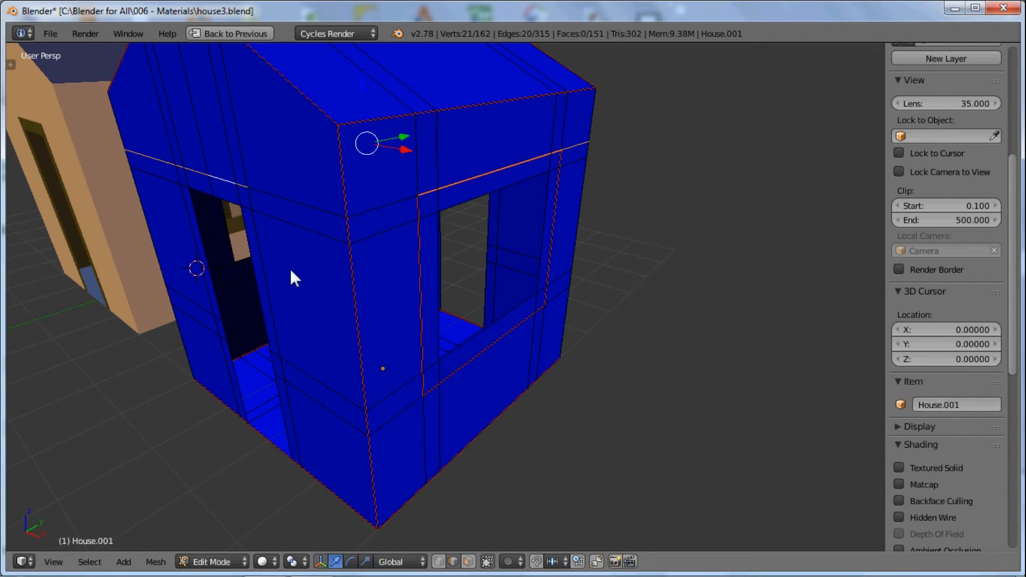
pyautogui.moveTo(290, 270); pyautogui.dragTo(529, 259, button='middle')
pyautogui.keyDown('shift'); pyautogui.rightClick(402, 223); pyautogui.keyUp('shift')
pyautogui.keyDown('shift'); pyautogui.rightClick(422, 226); pyautogui.keyUp('shift')
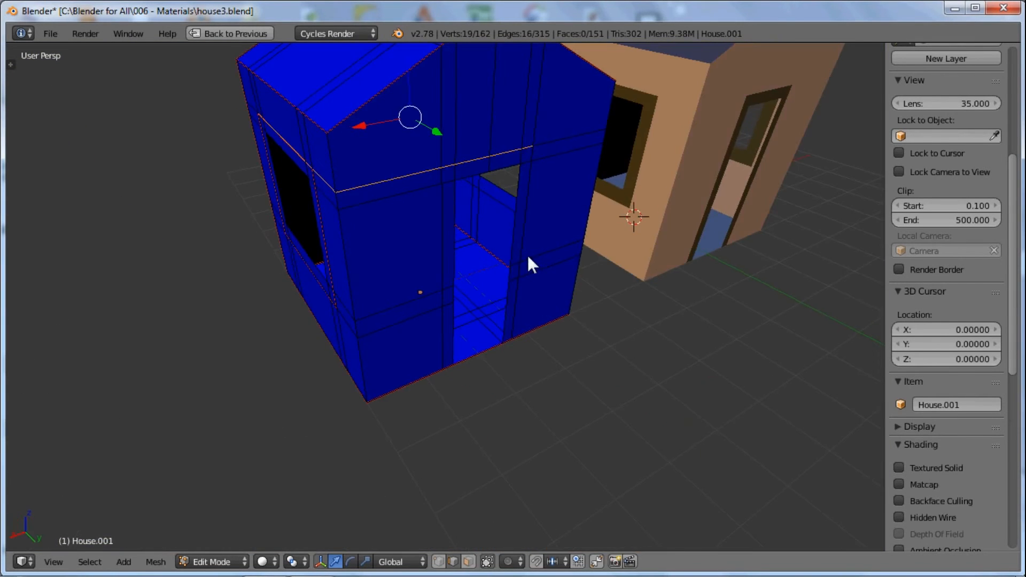
pyautogui.keyDown('shift'); pyautogui.rightClick(352, 201); pyautogui.keyUp('shift')
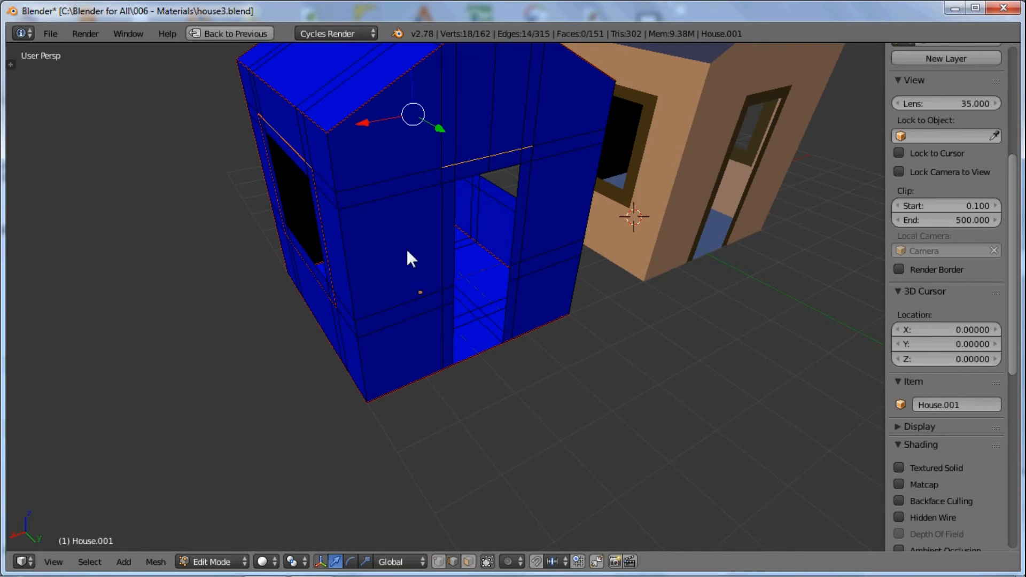
pyautogui.hotkey('ctrl', 'Up')
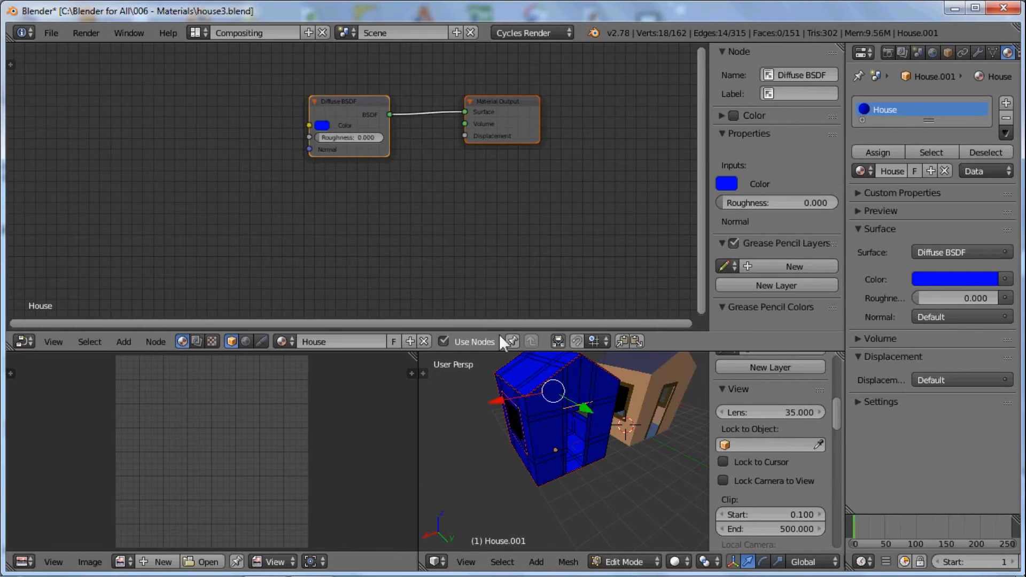
pyautogui.hotkey('ctrl', 'Up')
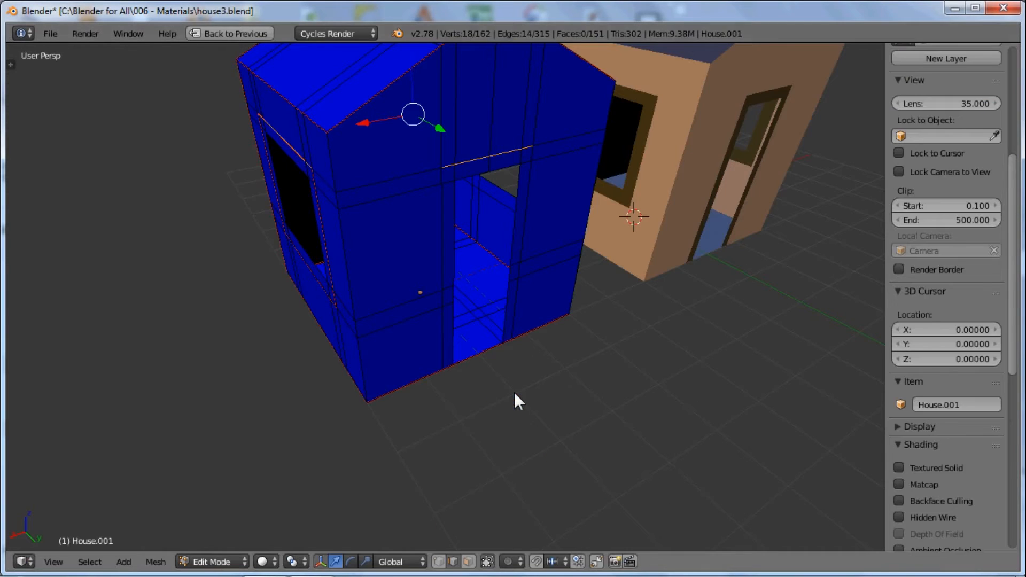
# Add the vertical edge loops flanking the doorways and windows, plus the horizontal loop below the windows, to the selection.
pyautogui.keyDown('alt'); pyautogui.keyDown('shift'); pyautogui.rightClick(439, 247); pyautogui.keyUp('shift'); pyautogui.keyUp('alt')
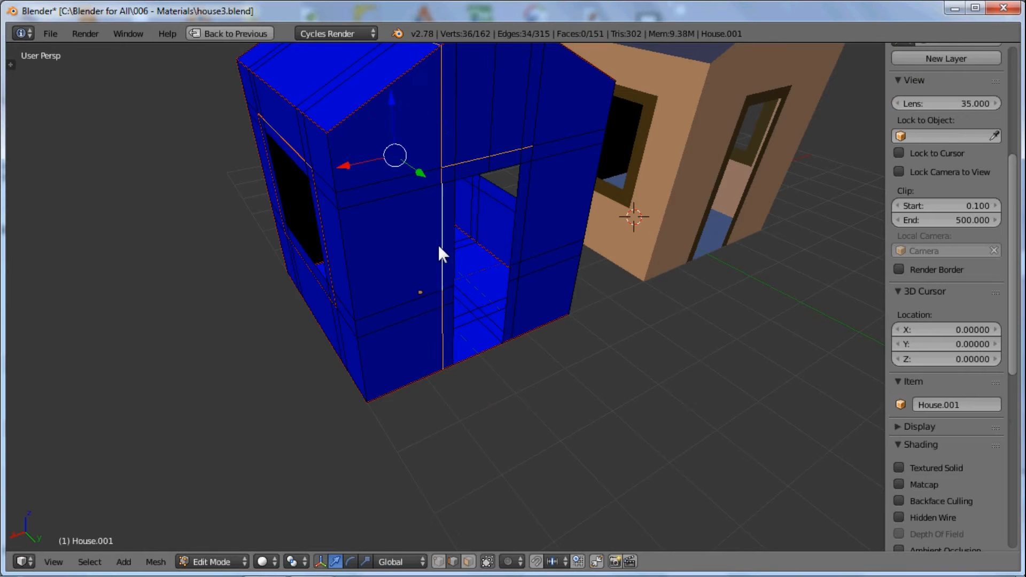
pyautogui.keyDown('alt'); pyautogui.keyDown('shift'); pyautogui.rightClick(527, 208); pyautogui.keyUp('shift'); pyautogui.keyUp('alt')
pyautogui.moveTo(417, 278); pyautogui.dragTo(412, 337, button='middle')
pyautogui.keyDown('alt'); pyautogui.keyDown('shift'); pyautogui.rightClick(394, 371); pyautogui.keyUp('shift'); pyautogui.keyUp('alt')
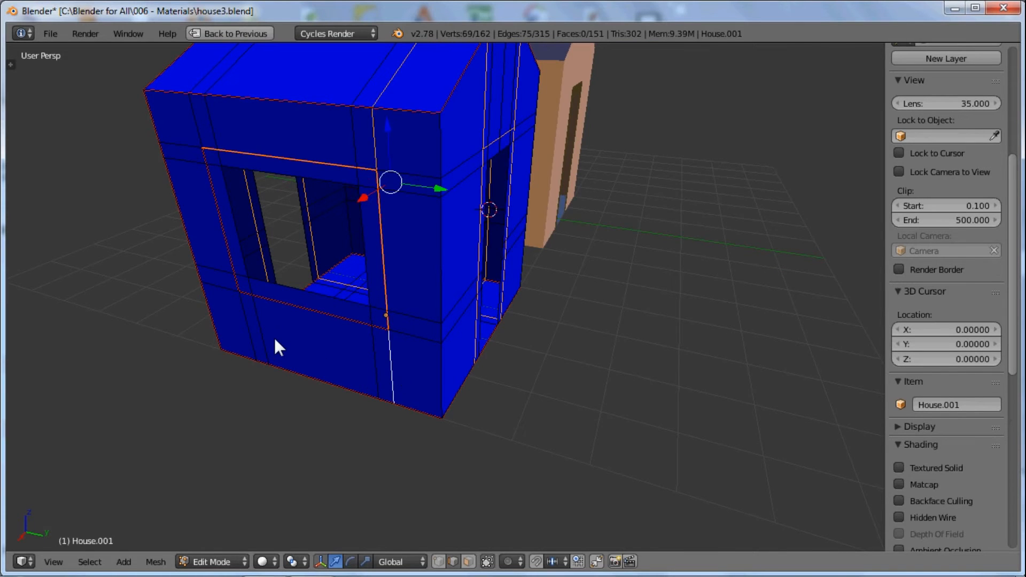
pyautogui.keyDown('alt'); pyautogui.keyDown('shift'); pyautogui.rightClick(251, 328); pyautogui.keyUp('shift'); pyautogui.keyUp('alt')
pyautogui.moveTo(298, 338); pyautogui.dragTo(523, 303, button='middle')
pyautogui.keyDown('alt'); pyautogui.keyDown('shift'); pyautogui.rightClick(482, 334); pyautogui.keyUp('shift'); pyautogui.keyUp('alt')
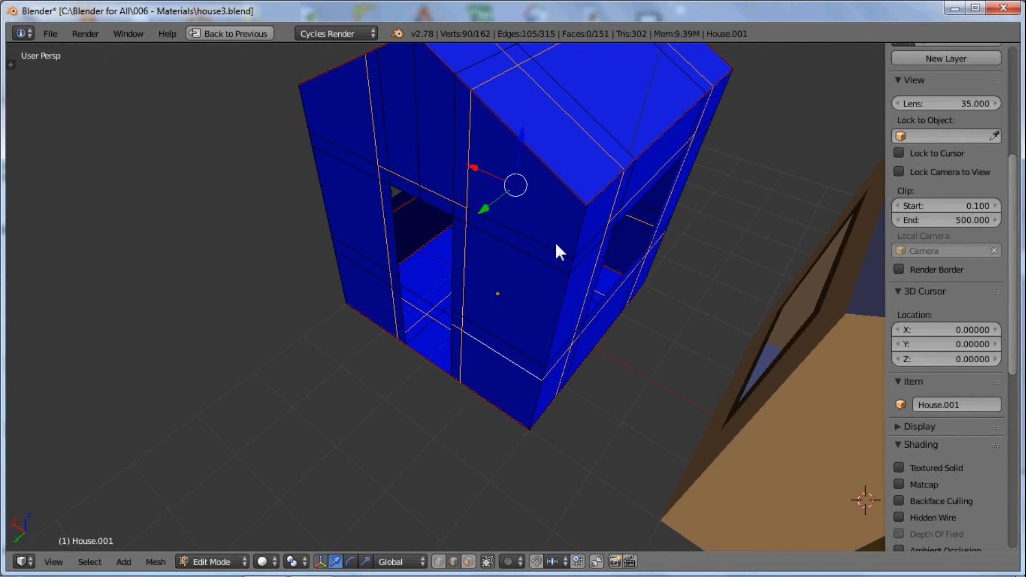
# Deselect the surplus loop edges on the roof, the gable above the doorway and the walls beside it.
pyautogui.moveTo(556, 242)
pyautogui.mouseDown(button='middle')
pyautogui.moveTo(521, 293)
pyautogui.moveTo(473, 237)
pyautogui.moveTo(545, 188)
pyautogui.moveTo(563, 126)
pyautogui.moveTo(518, 101)
pyautogui.moveTo(459, 153)
pyautogui.moveTo(370, 174)
pyautogui.moveTo(402, 264)
pyautogui.moveTo(328, 228)
pyautogui.mouseUp(button='middle')
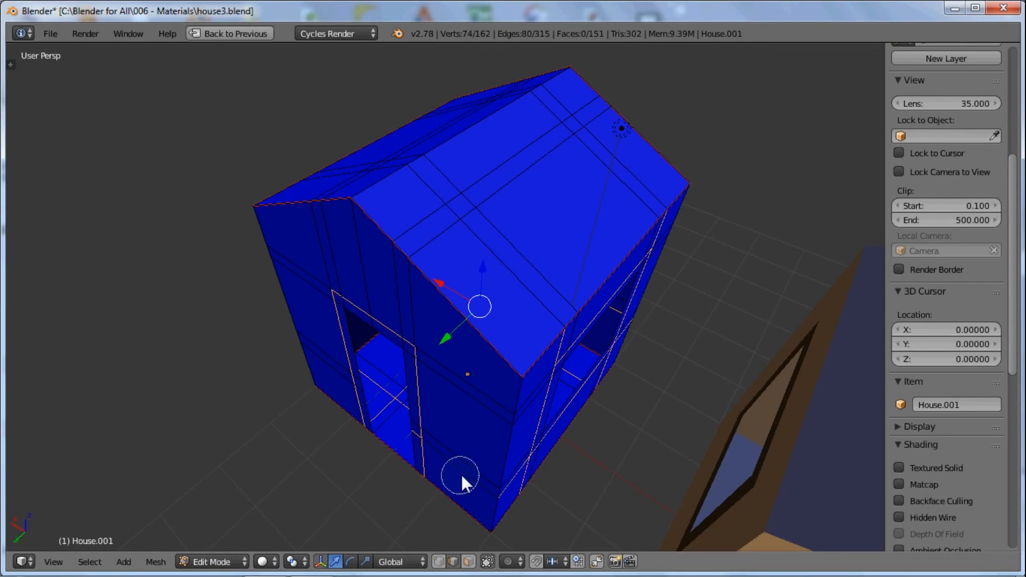
pyautogui.moveTo(482, 488); pyautogui.dragTo(482, 490, button='middle')
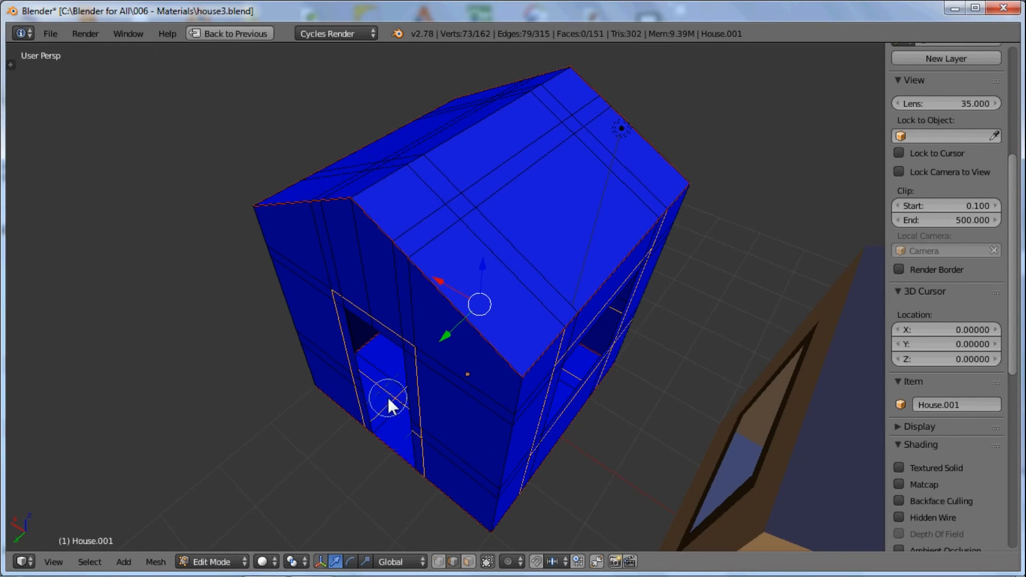
pyautogui.moveTo(387, 397); pyautogui.dragTo(451, 414, button='middle')
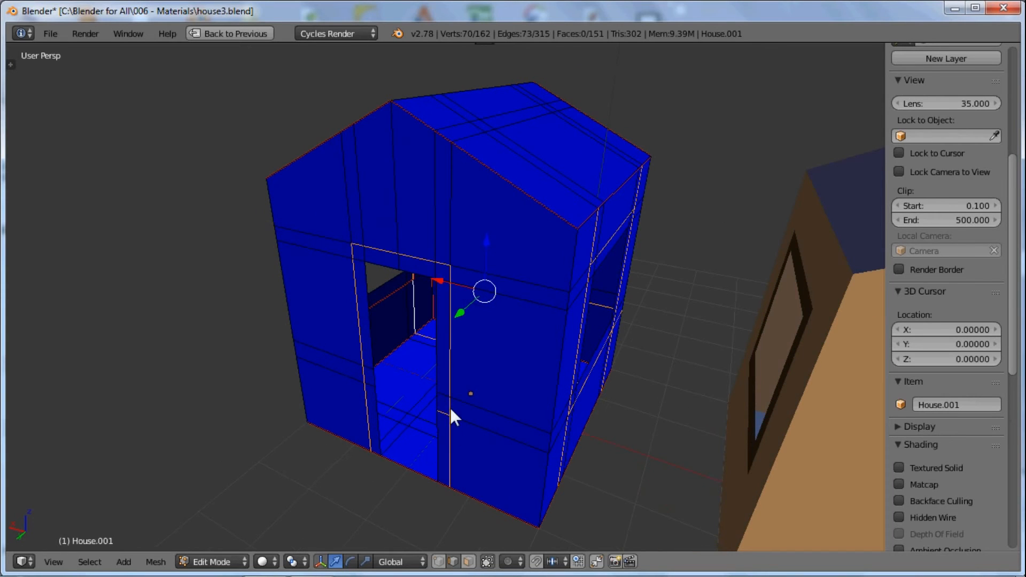
pyautogui.middleClick(429, 418)
pyautogui.press('Escape')
# Deselect the surplus edges above, below and beside the window on the wall facing the first house.
pyautogui.moveTo(515, 383)
pyautogui.mouseDown(button='middle')
pyautogui.moveTo(437, 405)
pyautogui.moveTo(440, 280)
pyautogui.mouseUp(button='middle')
pyautogui.middleClick(429, 262)
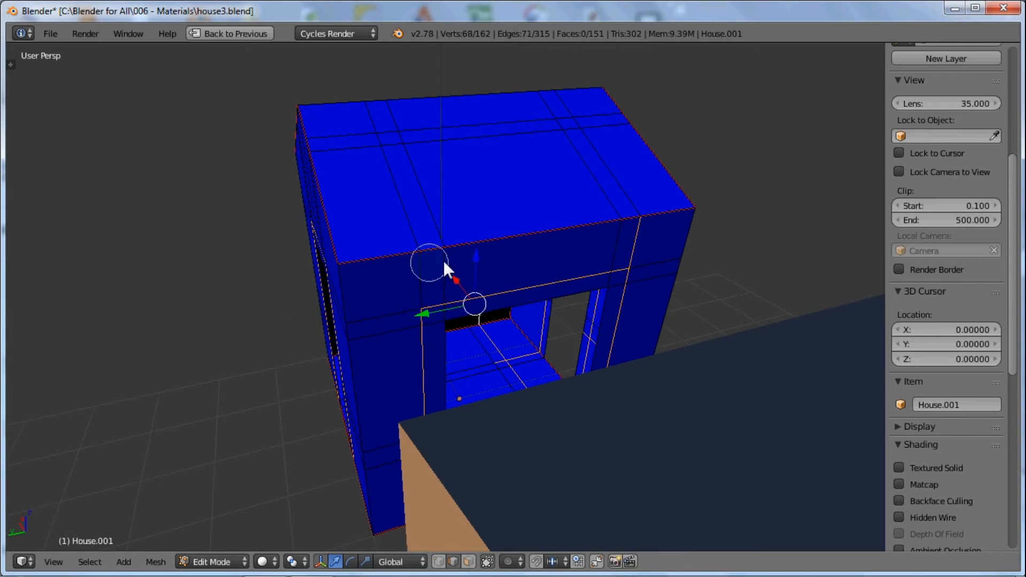
pyautogui.middleClick(624, 221)
pyautogui.press('Escape')
pyautogui.moveTo(563, 281)
pyautogui.mouseDown(button='middle')
pyautogui.moveTo(537, 271)
pyautogui.moveTo(558, 273)
pyautogui.mouseUp(button='middle')
pyautogui.press('c')
pyautogui.middleClick(522, 440)
pyautogui.middleClick(622, 407)
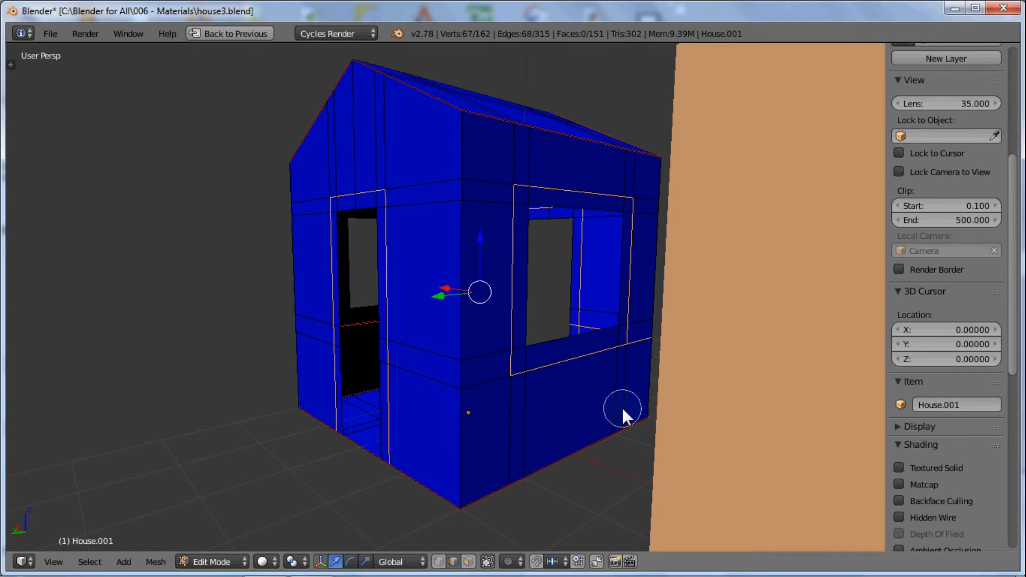
pyautogui.press('Escape')
pyautogui.moveTo(559, 415); pyautogui.dragTo(410, 447, button='middle')
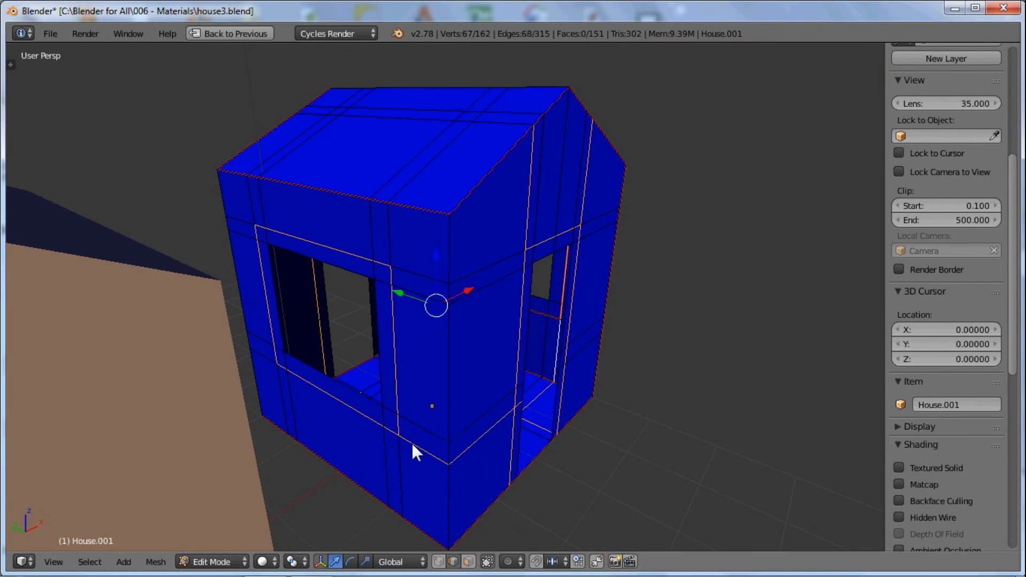
pyautogui.middleClick(441, 458)
pyautogui.press('Escape')
# Deselect the floor edges inside the opposite doorway and the vertical edges running up the gable above it.
pyautogui.moveTo(448, 480)
pyautogui.mouseDown(button='middle')
pyautogui.moveTo(384, 470)
pyautogui.moveTo(415, 403)
pyautogui.mouseUp(button='middle')
pyautogui.middleClick(418, 399)
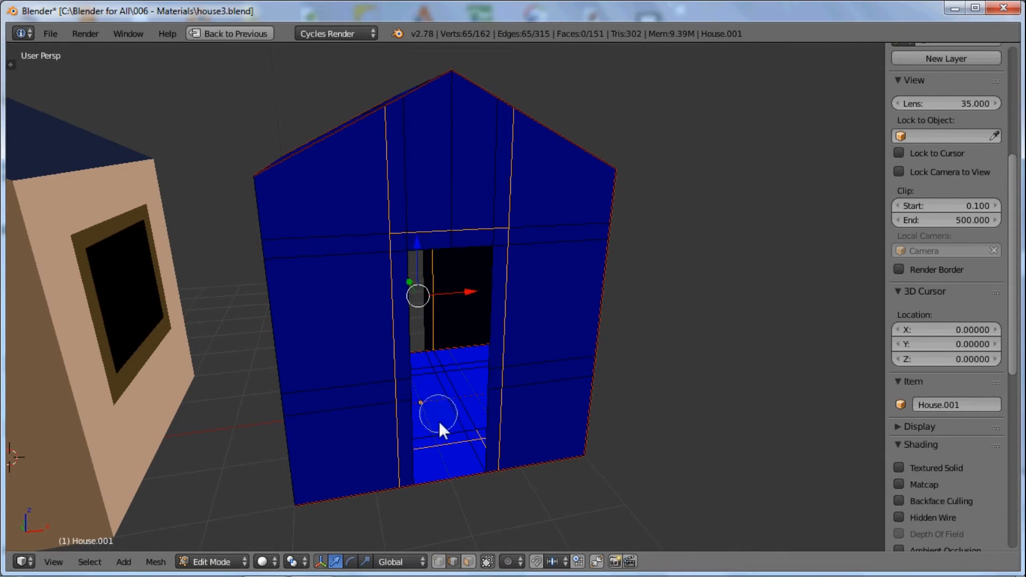
pyautogui.middleClick(463, 433)
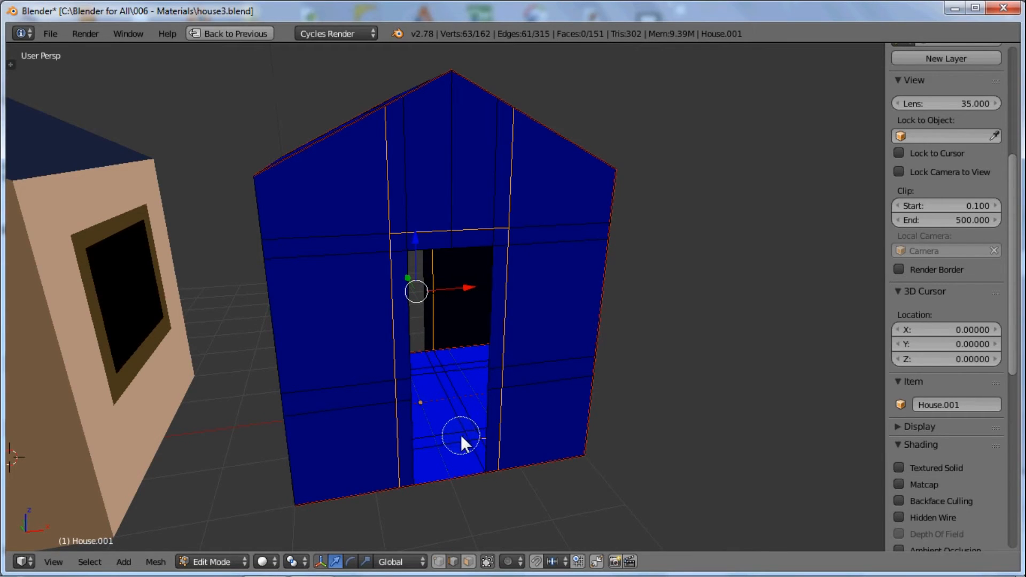
pyautogui.middleClick(463, 433)
pyautogui.press('c')
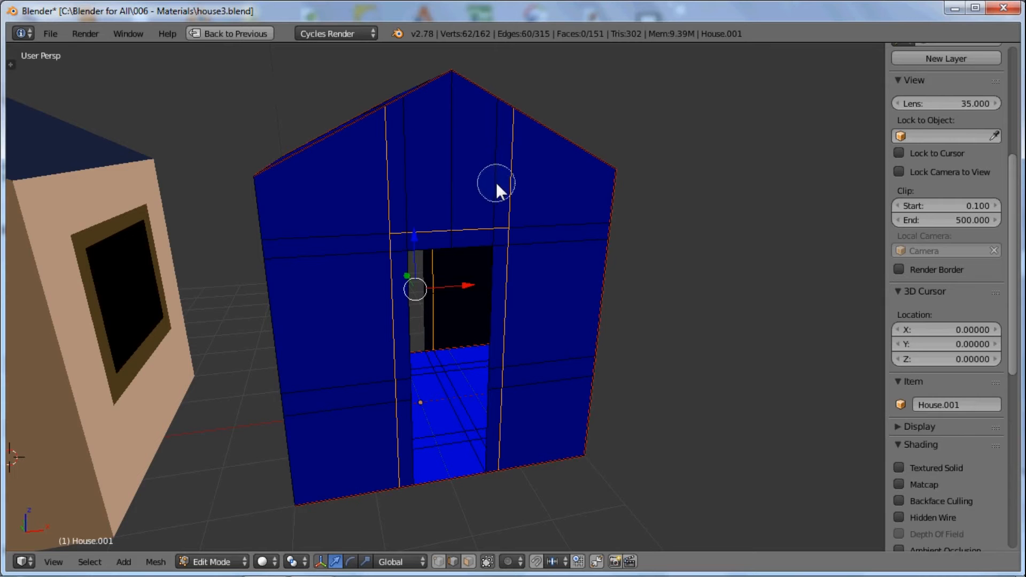
pyautogui.middleClick(496, 182)
pyautogui.middleClick(399, 182)
pyautogui.press('Escape')
# Deselect the vertical edges above and below the first window and the remaining edges on the underside of the floor.
pyautogui.moveTo(400, 182)
pyautogui.mouseDown(button='middle')
pyautogui.moveTo(441, 257)
pyautogui.moveTo(374, 249)
pyautogui.moveTo(292, 183)
pyautogui.mouseUp(button='middle')
pyautogui.middleClick(573, 178)
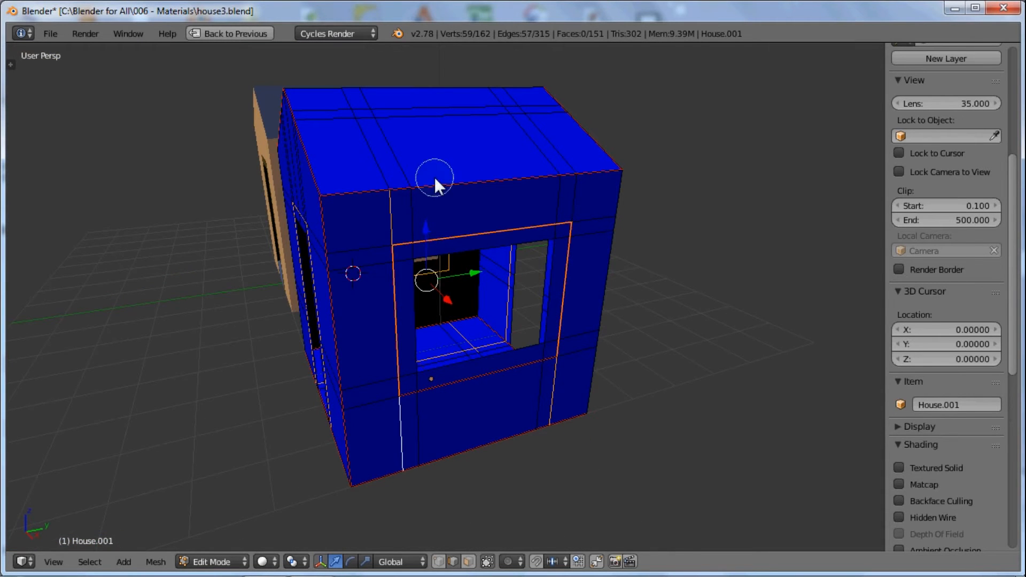
pyautogui.middleClick(407, 446)
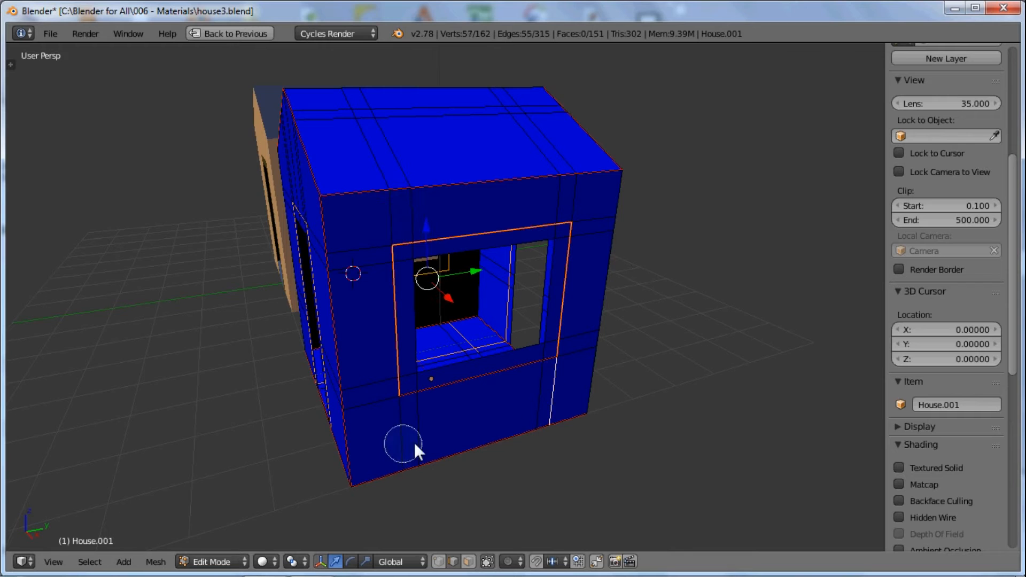
pyautogui.middleClick(557, 388)
pyautogui.moveTo(493, 435)
pyautogui.mouseDown(button='middle')
pyautogui.moveTo(486, 275)
pyautogui.moveTo(531, 417)
pyautogui.moveTo(493, 460)
pyautogui.moveTo(318, 373)
pyautogui.mouseUp(button='middle')
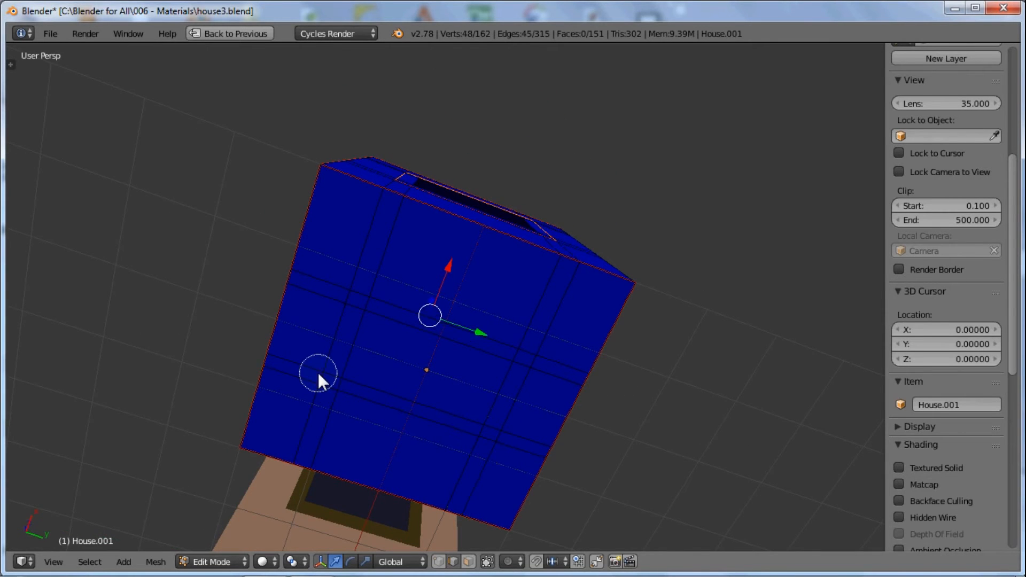
# Mark the selected frame edges around the blue house's doorways and windows as a seam.
pyautogui.moveTo(401, 345); pyautogui.dragTo(467, 378, button='middle')
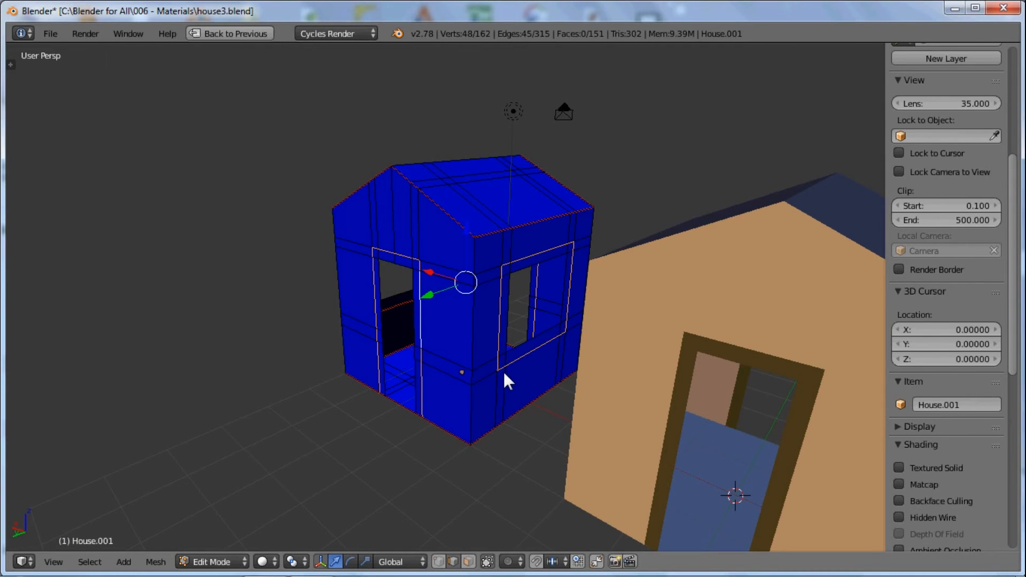
pyautogui.hotkey('ctrl', 'e')
pyautogui.click(490, 293)
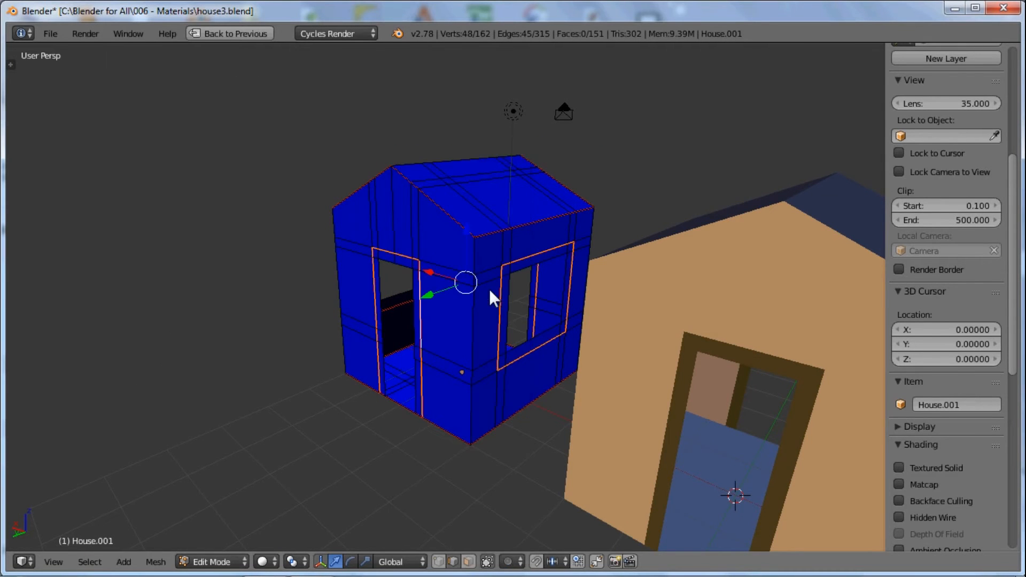
# Select the blue house's entire mesh and unwrap it with the standard Unwrap method.
pyautogui.press('a')
pyautogui.moveTo(546, 395); pyautogui.dragTo(445, 392, button='middle')
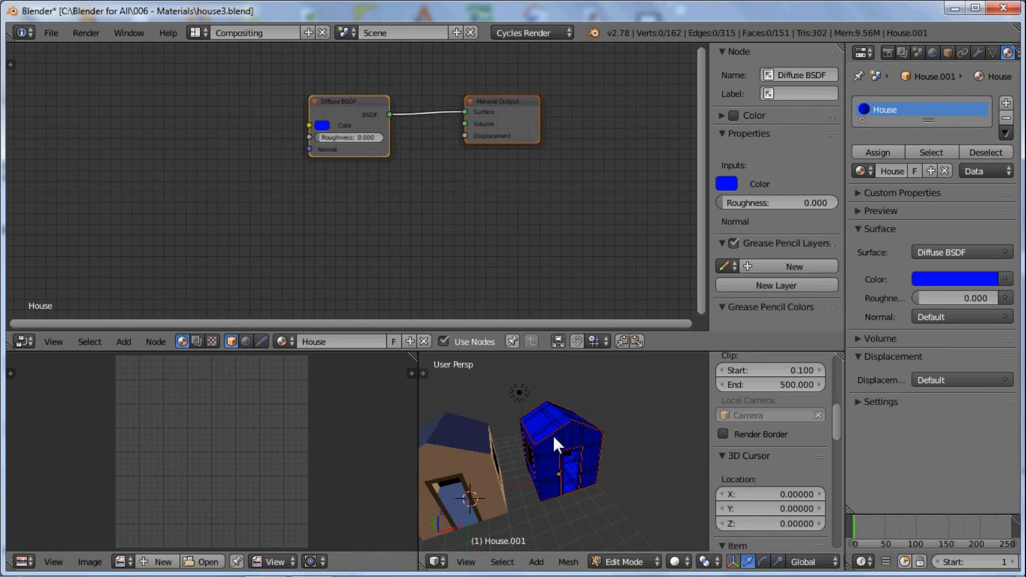
pyautogui.press('a')
pyautogui.press('u')
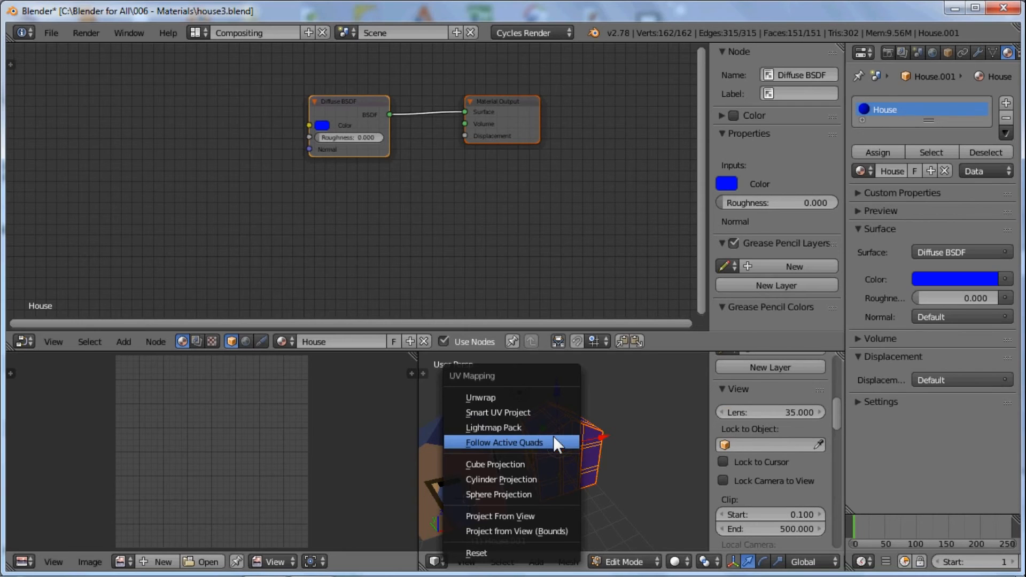
pyautogui.click(503, 395)
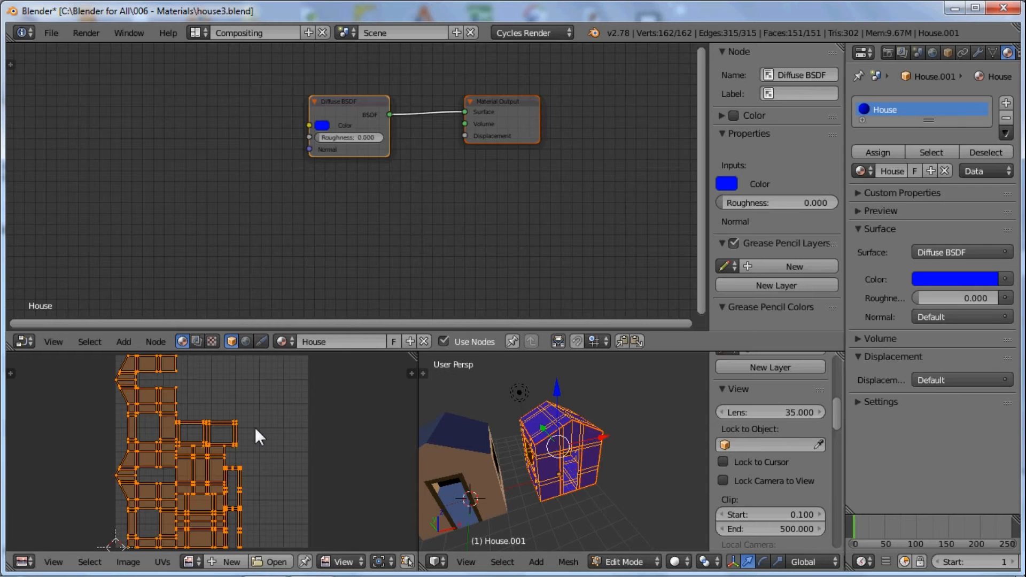
# Enlarge the UV editor and move the outer window-frame island, farthest from the wall strip, to the upper-right corner of the UV square.
pyautogui.hotkey('ctrl', 'Up')
pyautogui.scroll(5, 536, 268)
pyautogui.moveTo(530, 267); pyautogui.dragTo(511, 290, button='middle')
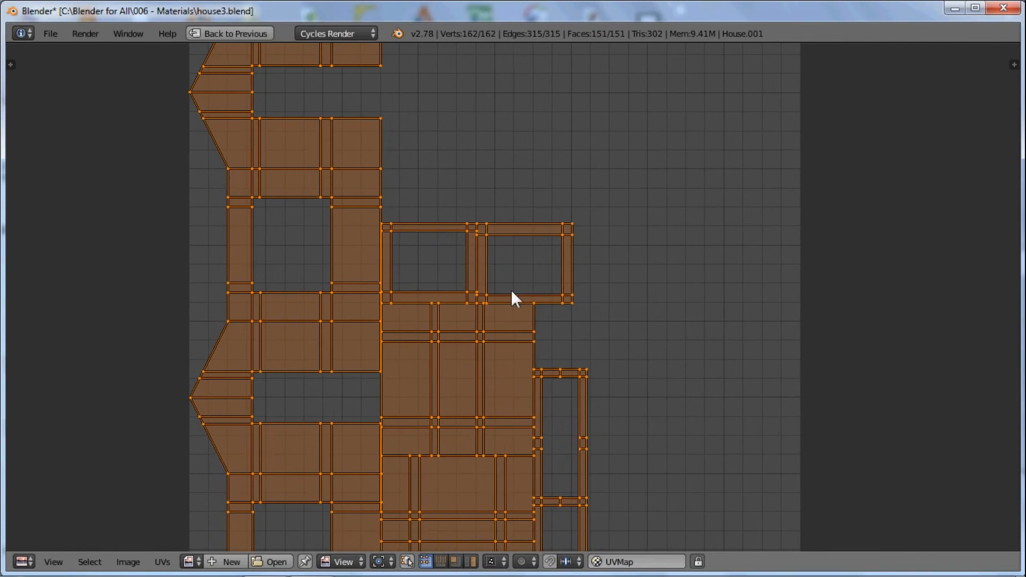
pyautogui.press('a')
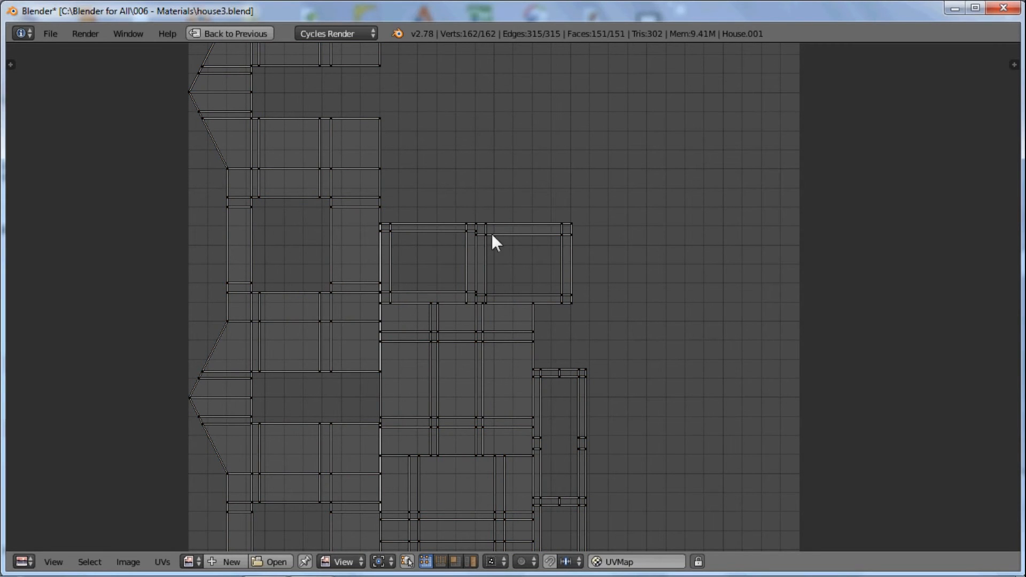
pyautogui.scroll(4, 337, 289)
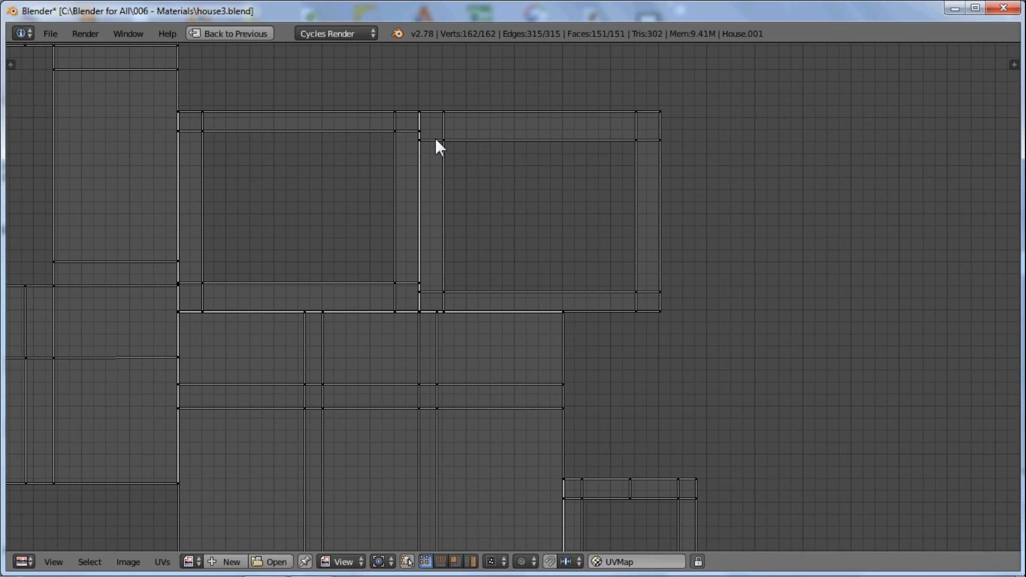
pyautogui.press('l')
pyautogui.press('g')
pyautogui.click(671, 71)
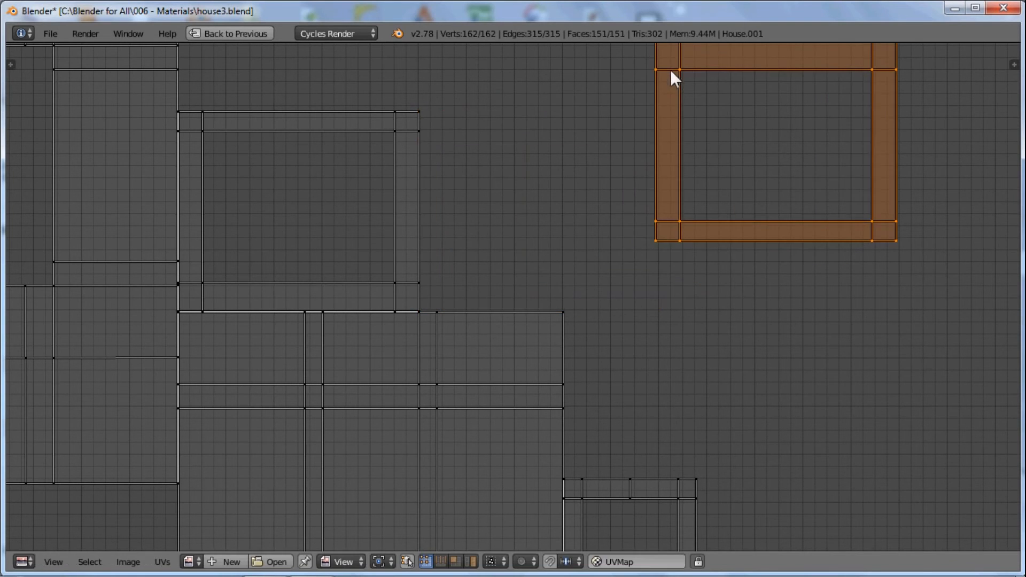
pyautogui.scroll(-3, 670, 69)
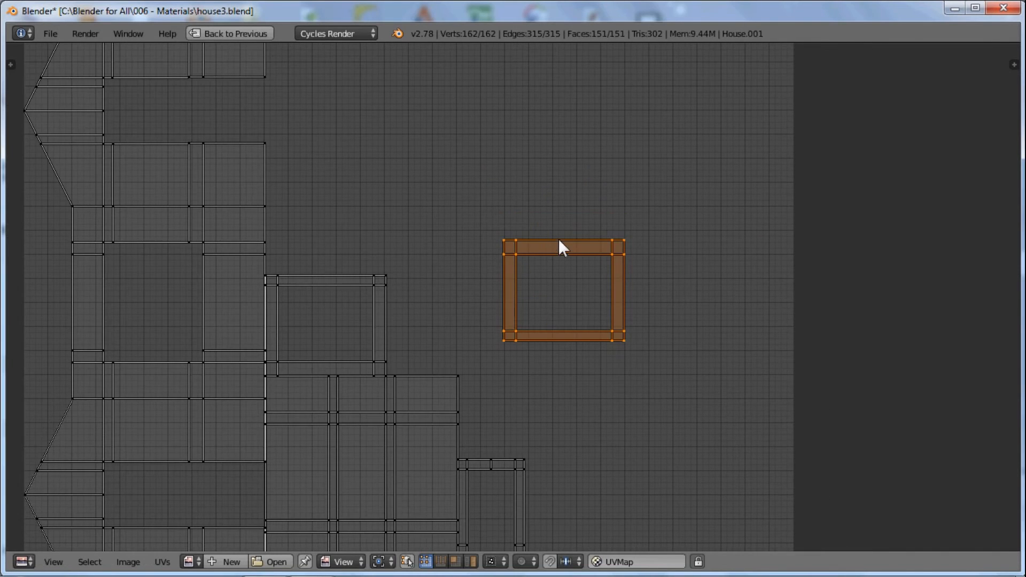
pyautogui.press('g')
pyautogui.click(705, 72)
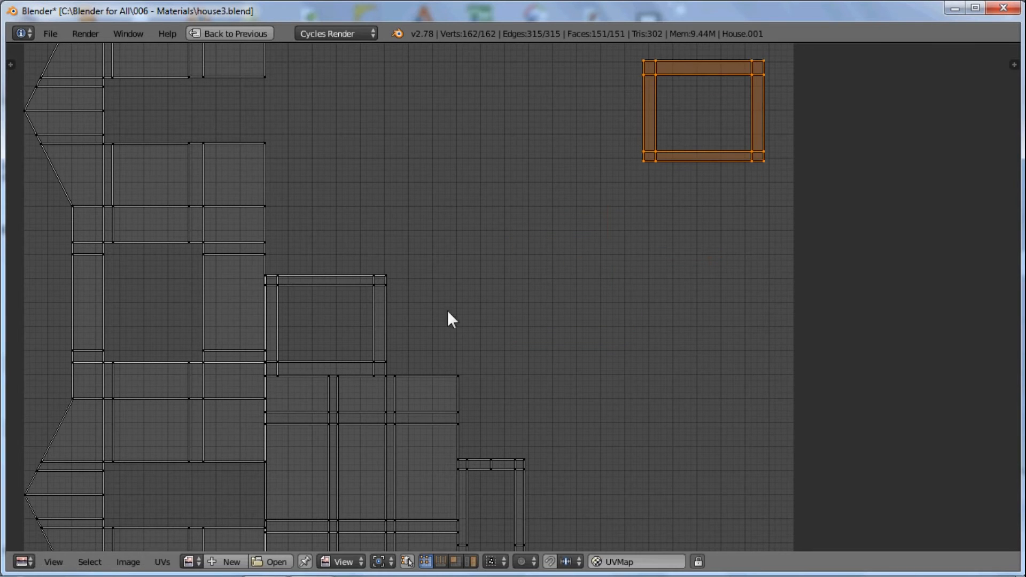
pyautogui.press('a')
# Move the remaining window-frame island beside the first one along the top of the UV square.
pyautogui.press('l')
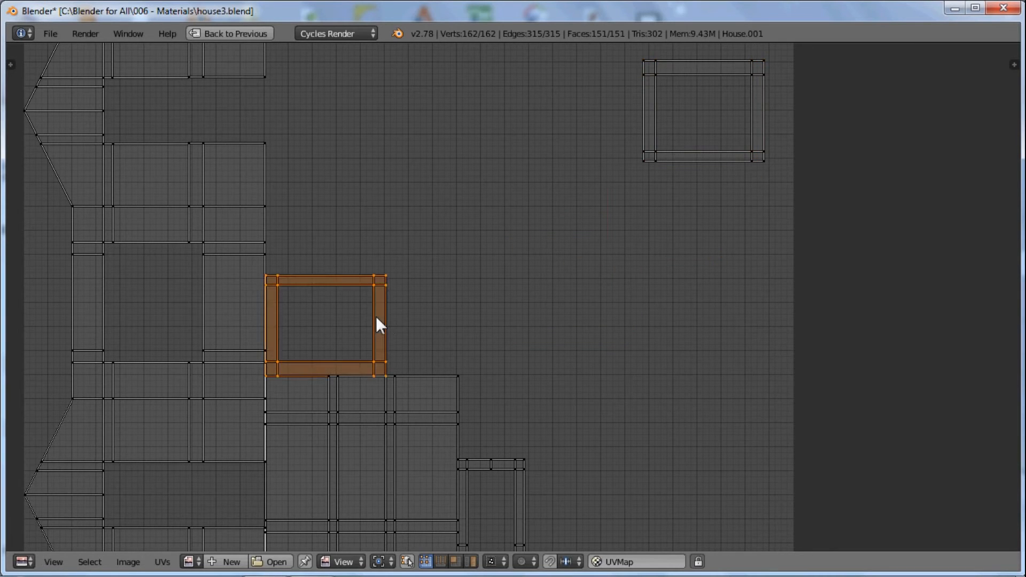
pyautogui.press('g')
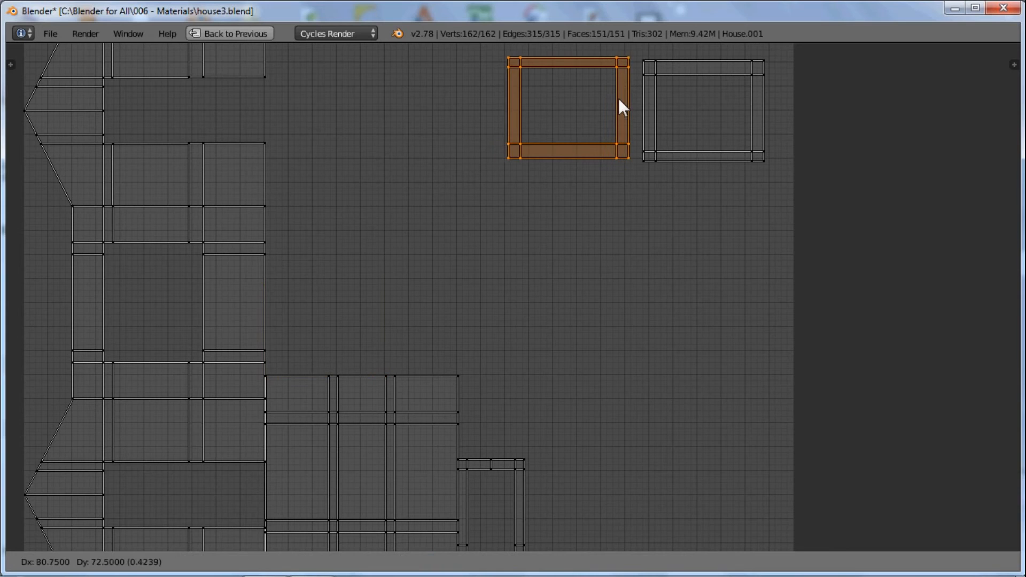
pyautogui.click(618, 103)
pyautogui.scroll(-2, 500, 149)
pyautogui.press('a')
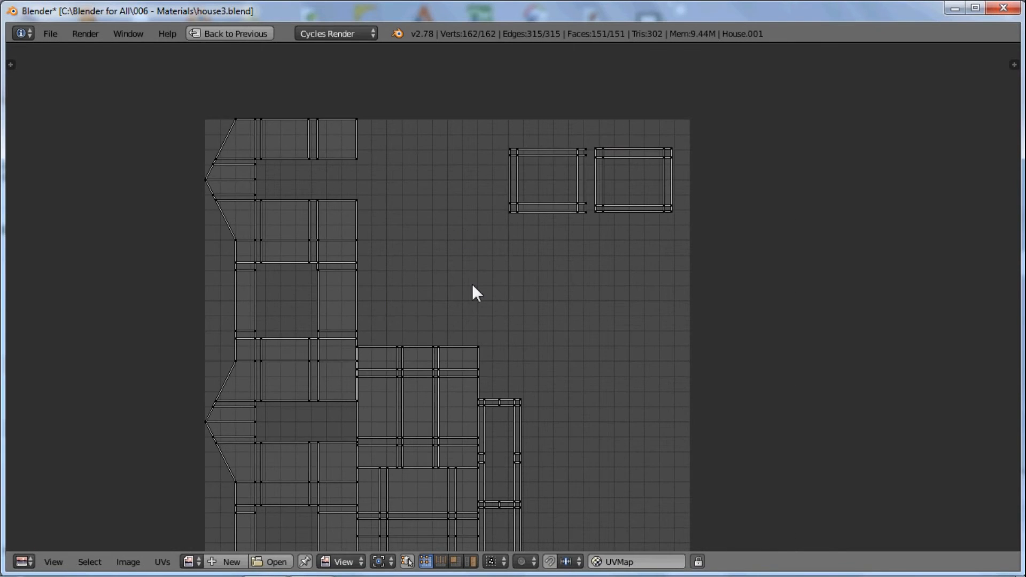
# Move the upper door-frame island to the UV square's right edge, just below the window-frame islands.
pyautogui.moveTo(472, 284); pyautogui.dragTo(428, 206, button='middle')
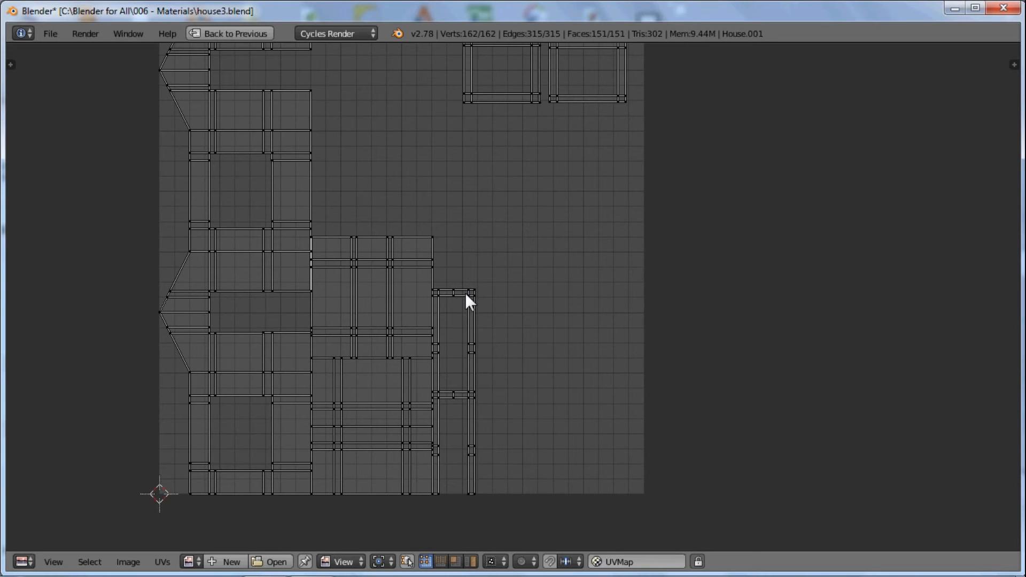
pyautogui.press('l')
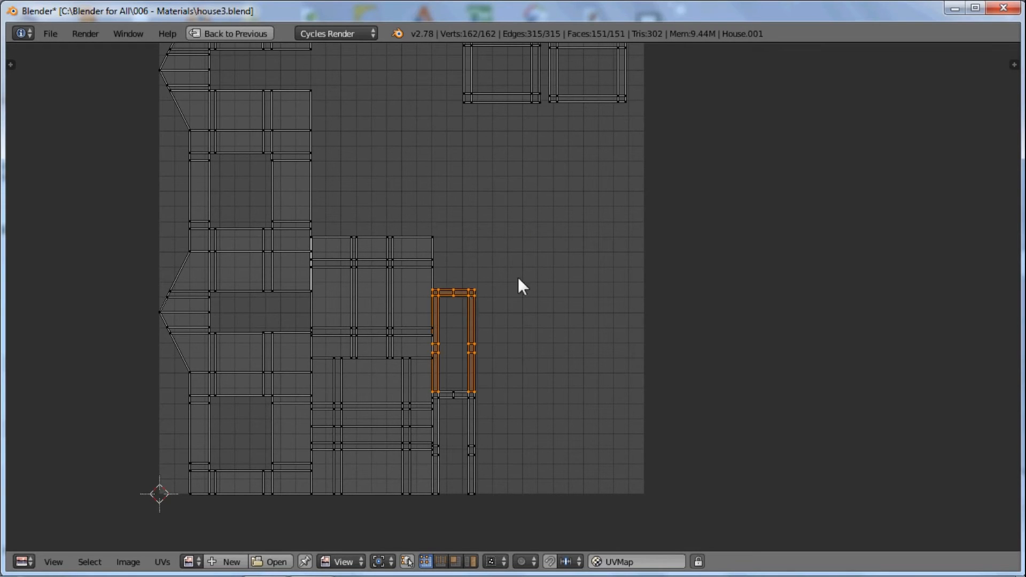
pyautogui.press('g')
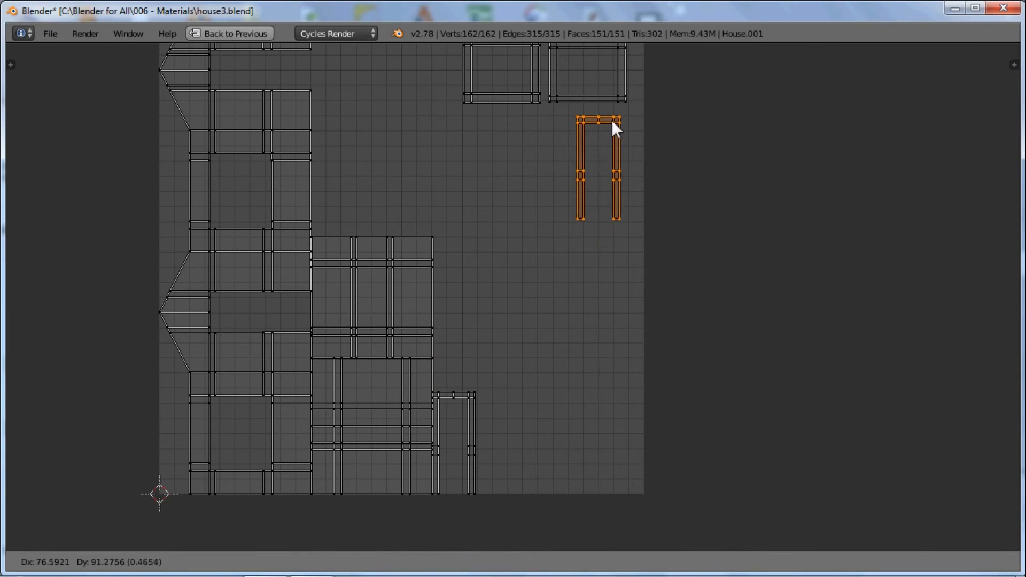
pyautogui.click(615, 126)
pyautogui.press('a')
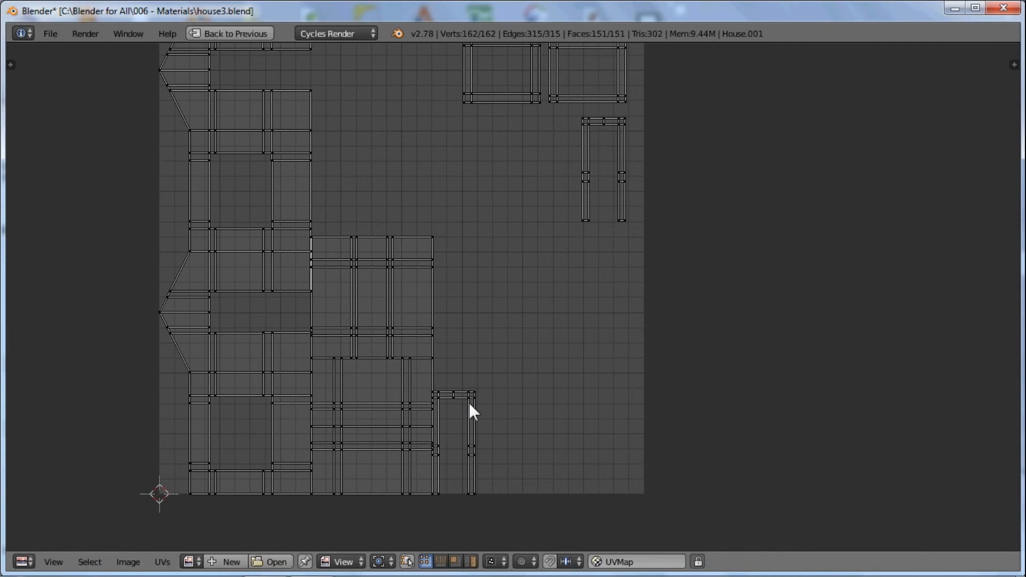
# Move the other door-frame island directly beneath the first door frame near the UV square's right edge.
pyautogui.press('l')
pyautogui.press('g')
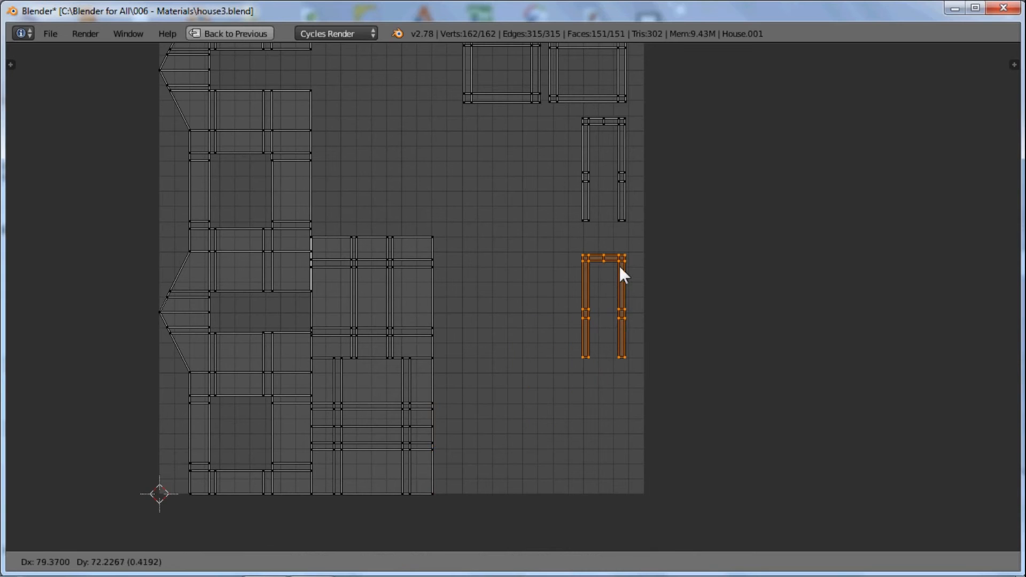
pyautogui.click(621, 262)
pyautogui.press('a')
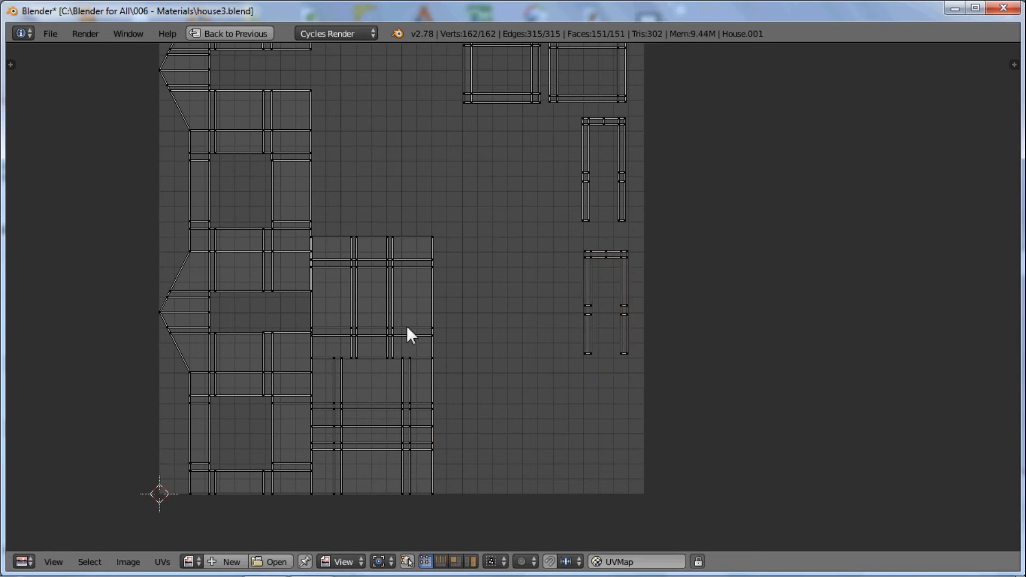
# Move the upper square island away from the wall strip, into the space below the window frames.
pyautogui.press('l')
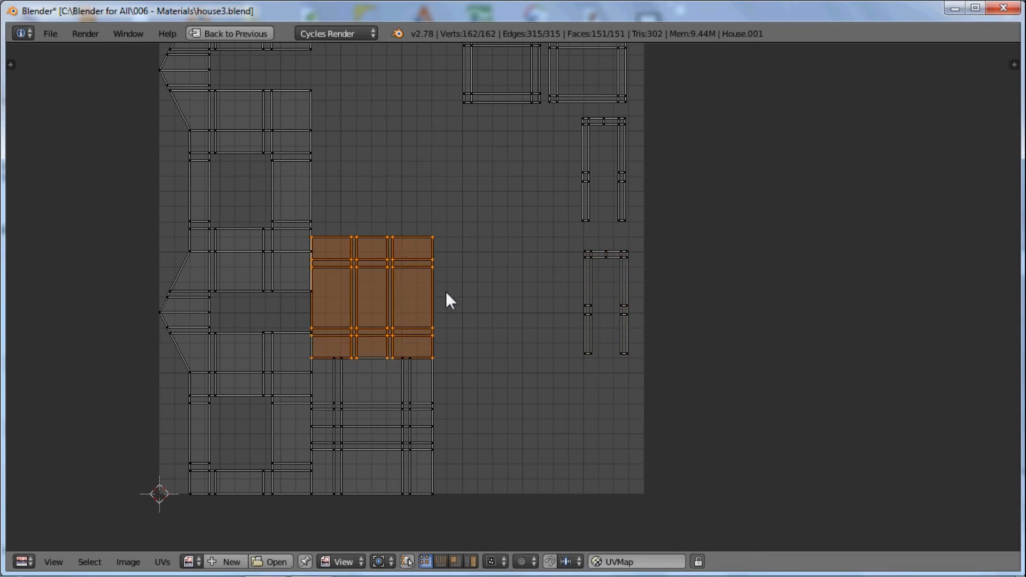
pyautogui.press('g')
pyautogui.click(540, 179)
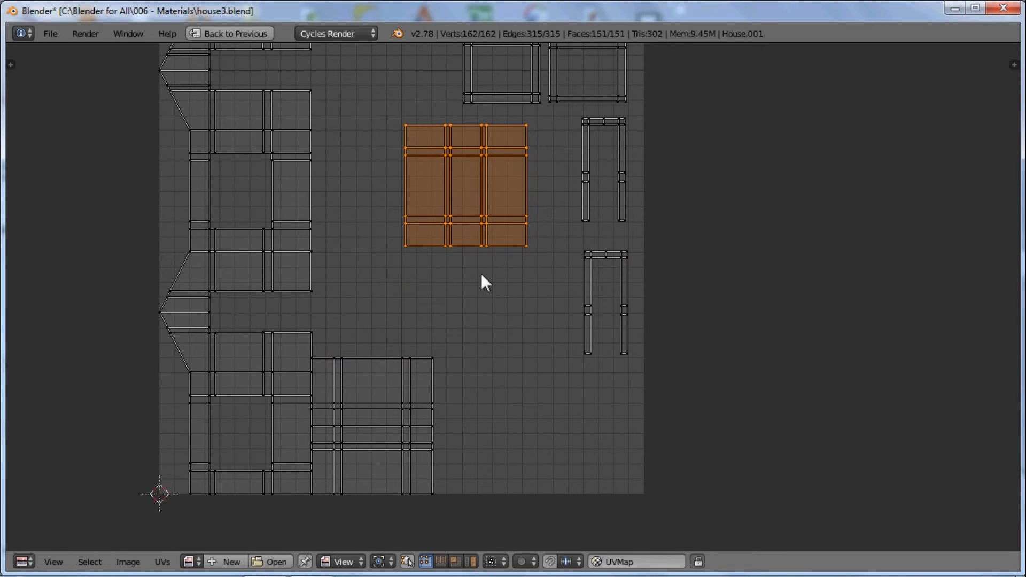
pyautogui.press('a')
# Move the lower rectangular island away from the wall strip, aligned beneath the square island.
pyautogui.press('l')
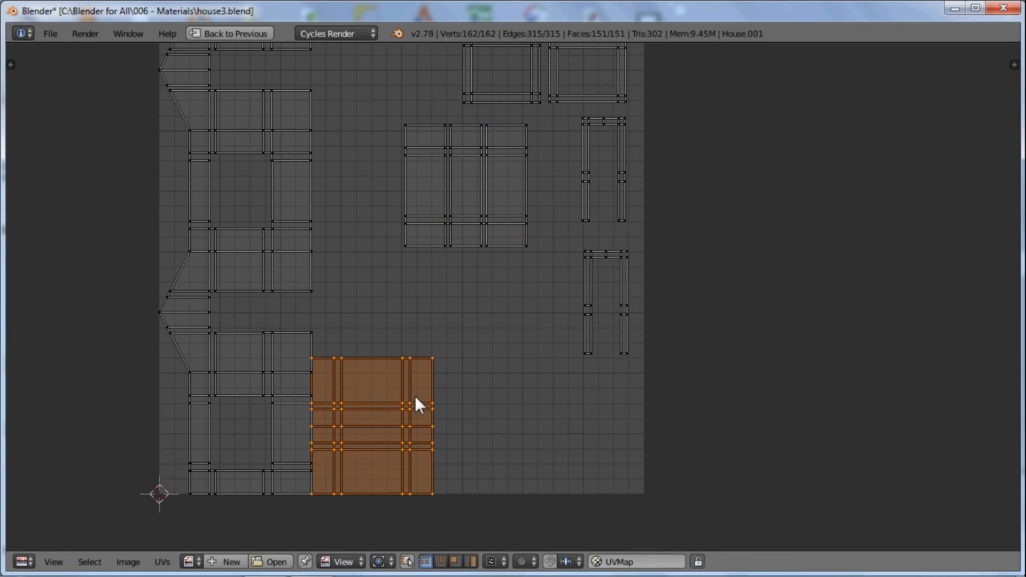
pyautogui.press('g')
pyautogui.click(508, 316)
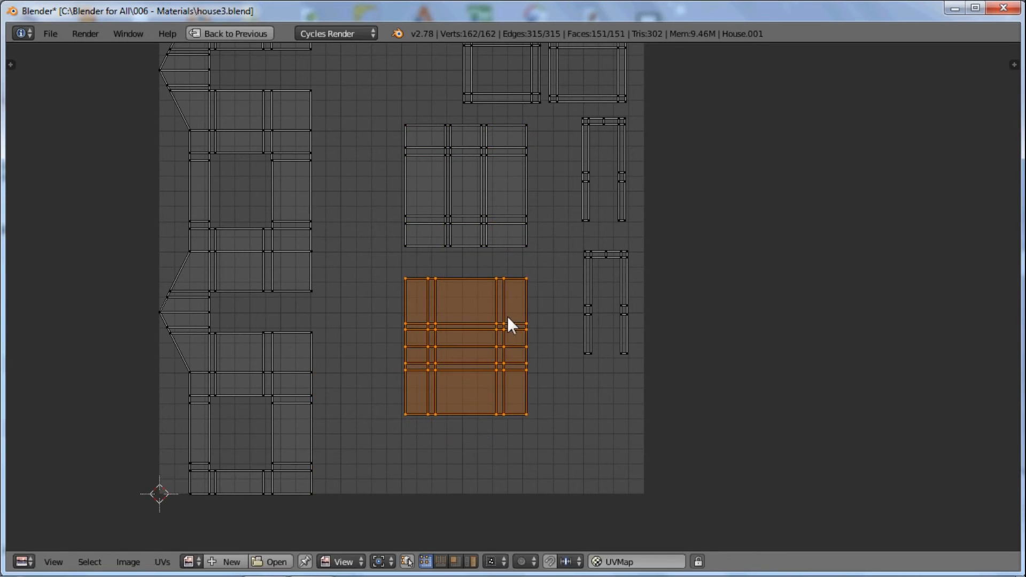
pyautogui.press('a')
# Create a blank 1024 by 1024 px image named House for the UV layout and restore the multi-editor layout.
pyautogui.scroll(-3, 374, 301)
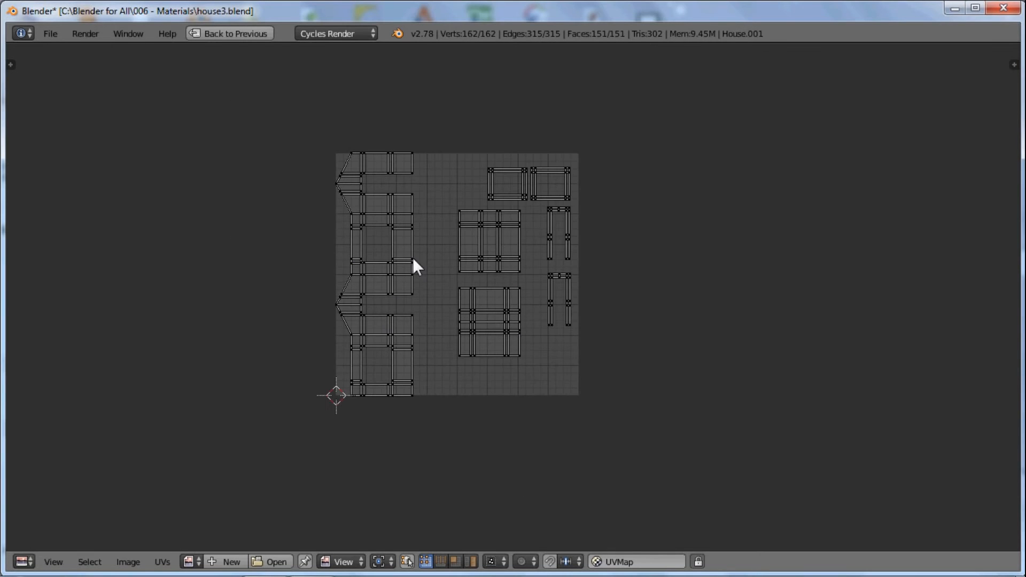
pyautogui.click(212, 558)
pyautogui.click(243, 431)
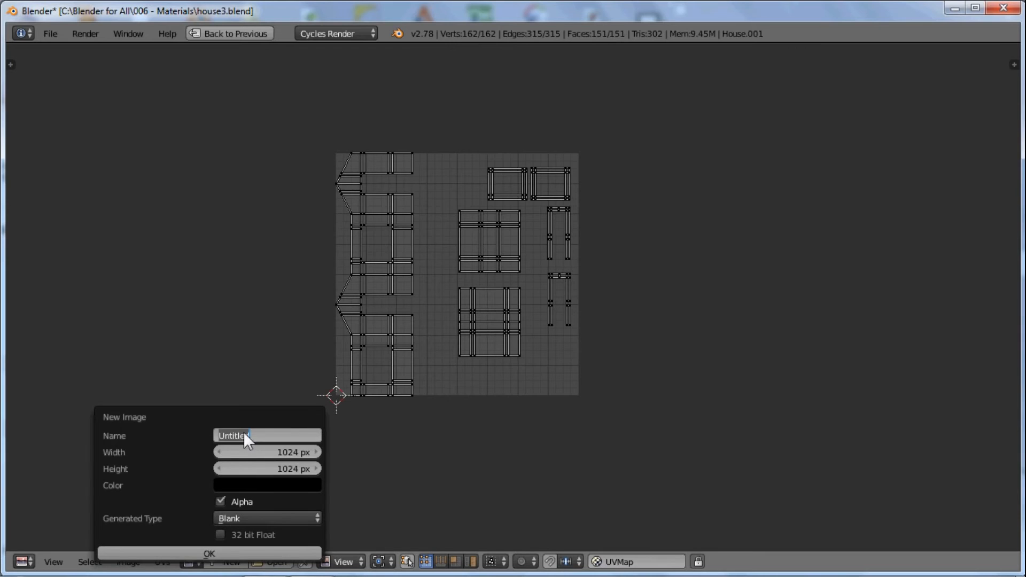
pyautogui.write('House')
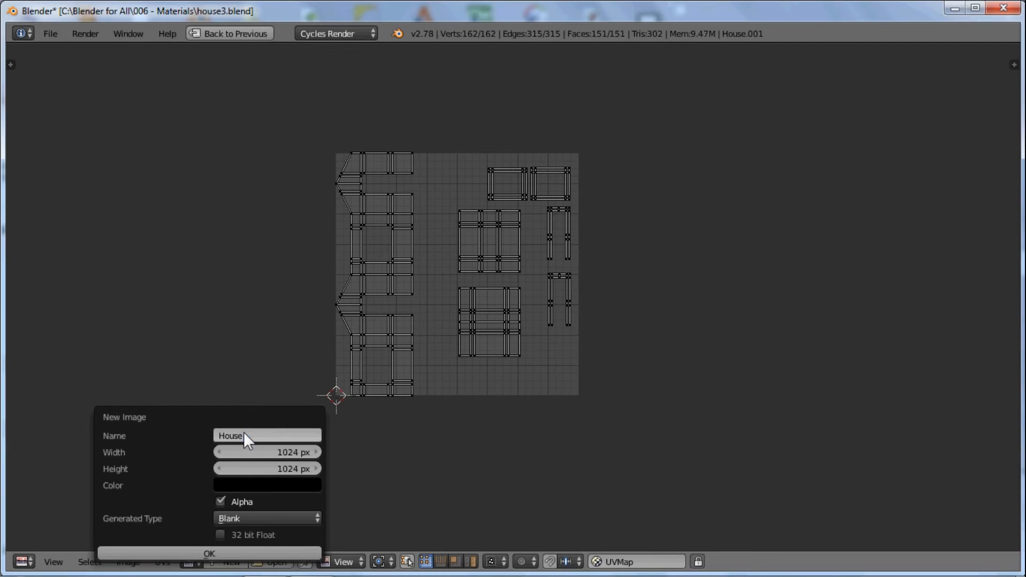
pyautogui.press('Return')
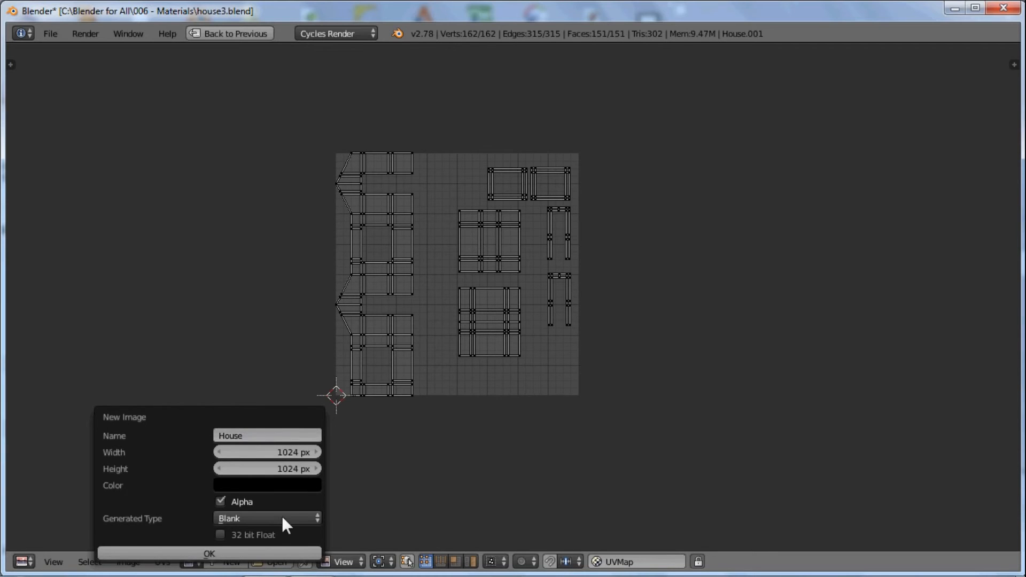
pyautogui.click(249, 554)
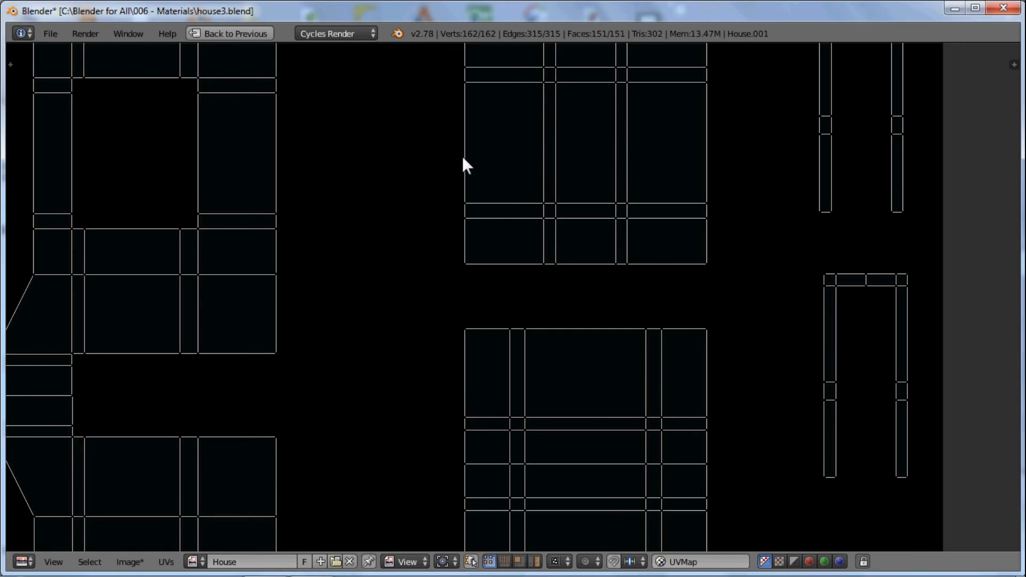
pyautogui.scroll(-5, 413, 214)
pyautogui.hotkey('ctrl', 'Up')
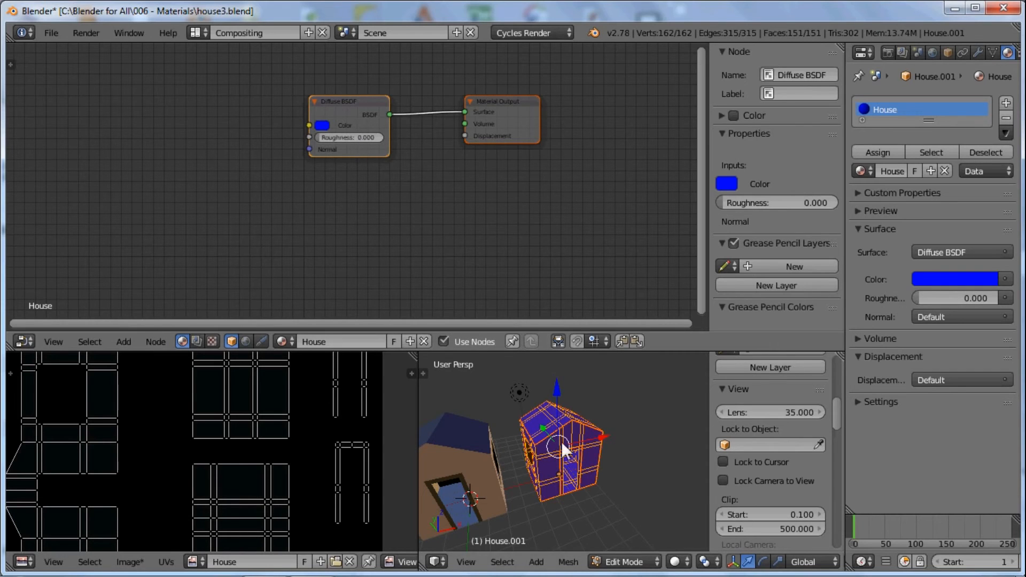
# Add an Image Texture node and place it before the Diffuse BSDF node in the House material.
pyautogui.scroll(3, 562, 440)
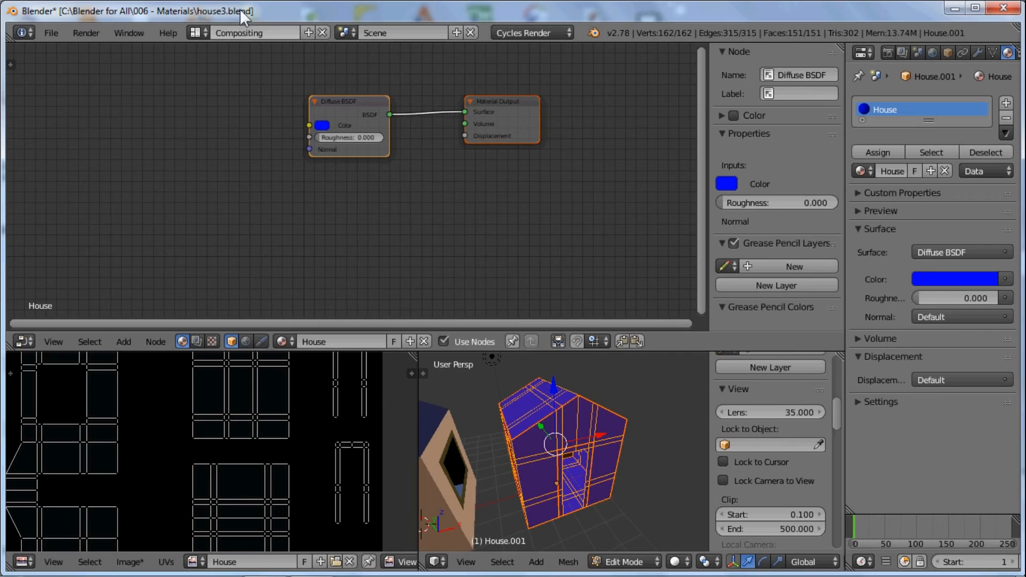
pyautogui.hotkey('shift', 'a')
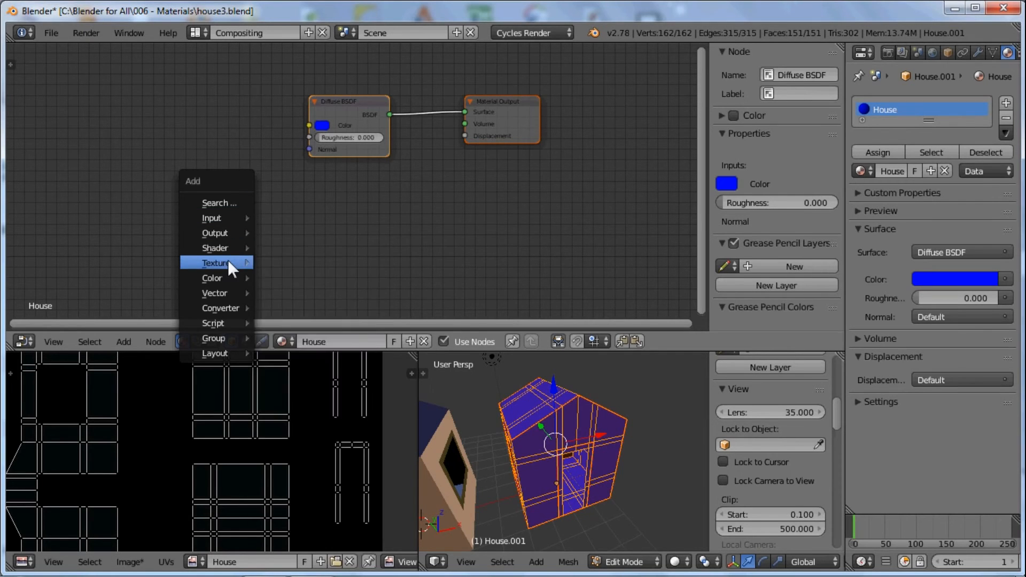
pyautogui.moveTo(252, 266)
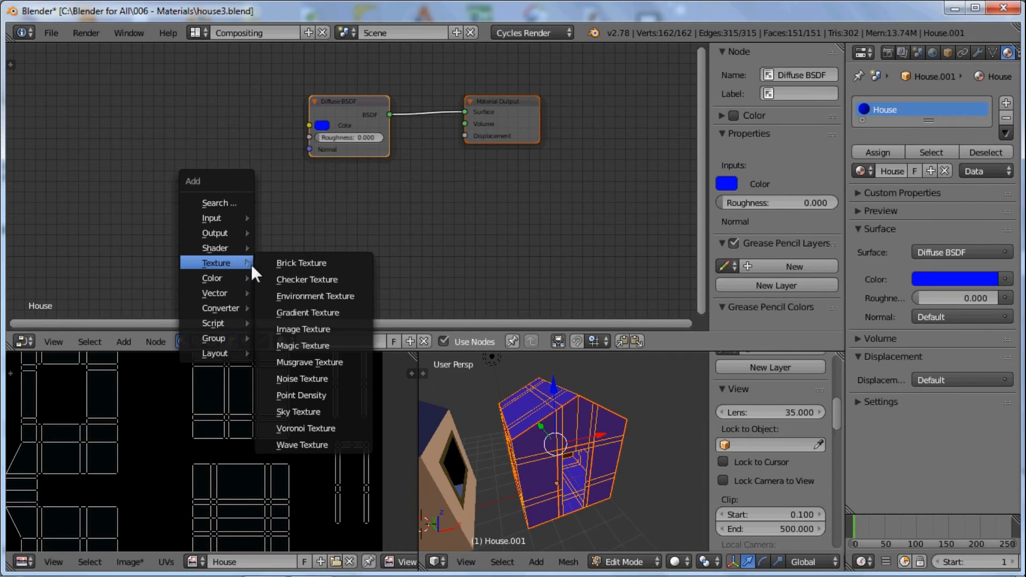
pyautogui.click(308, 331)
pyautogui.click(166, 101)
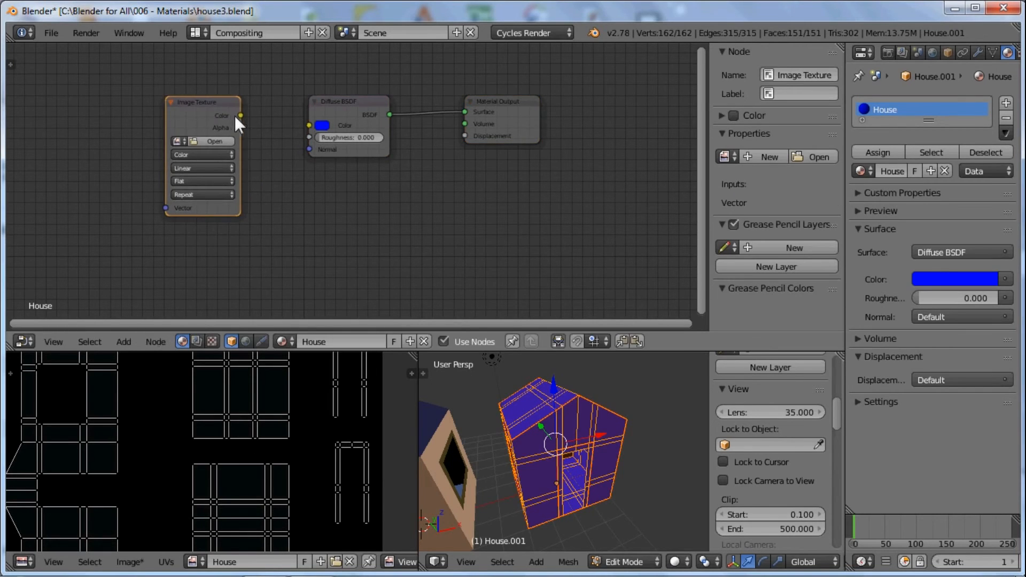
# Connect the Image Texture's Color output to the Diffuse BSDF's Color input and assign the House image to the node.
pyautogui.moveTo(243, 115); pyautogui.dragTo(309, 125)
pyautogui.click(180, 142)
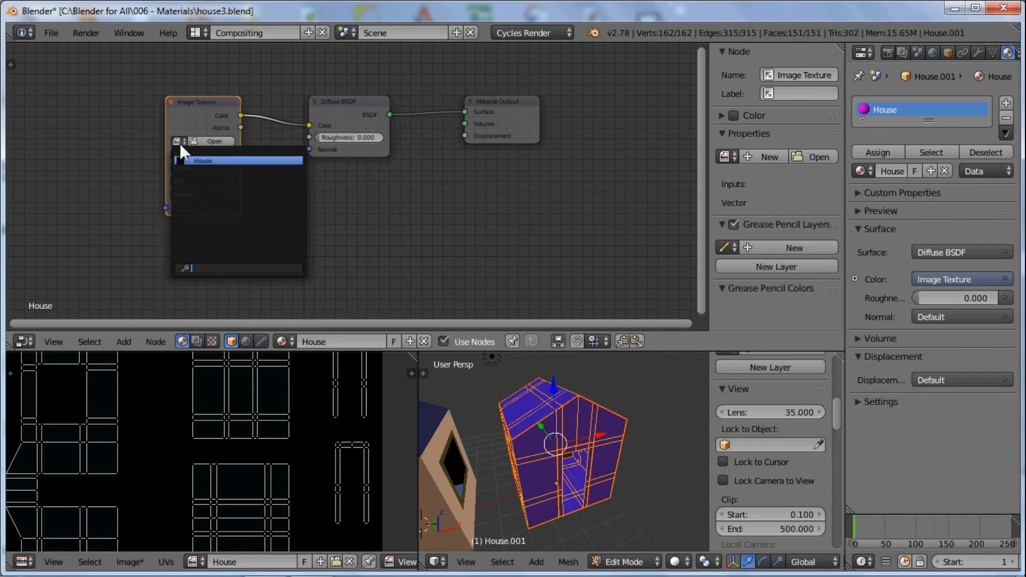
pyautogui.click(197, 164)
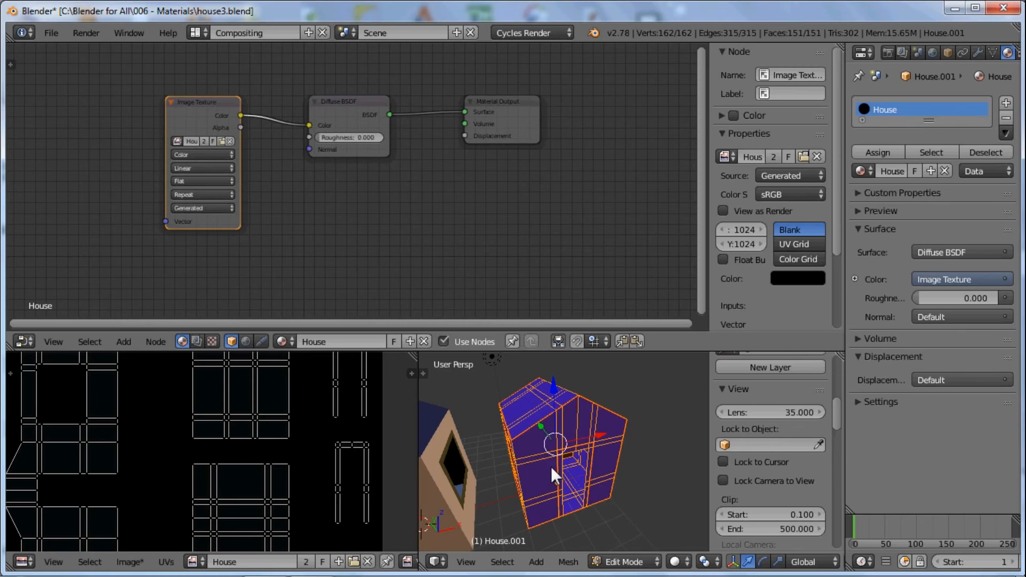
# Return the house to Object Mode and set the 3D viewport shading to Texture.
pyautogui.press('Tab')
pyautogui.click(622, 561)
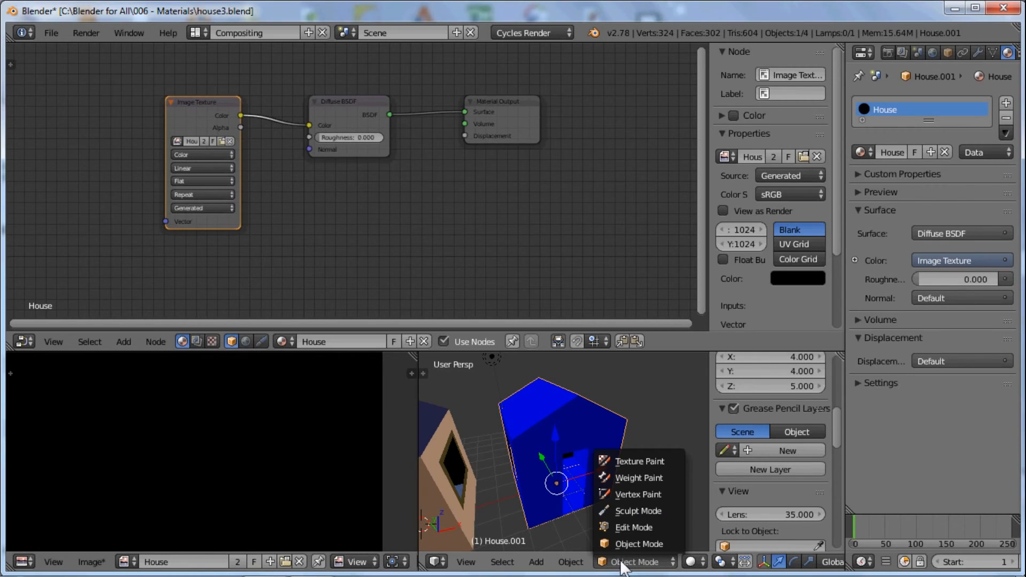
pyautogui.click(621, 562)
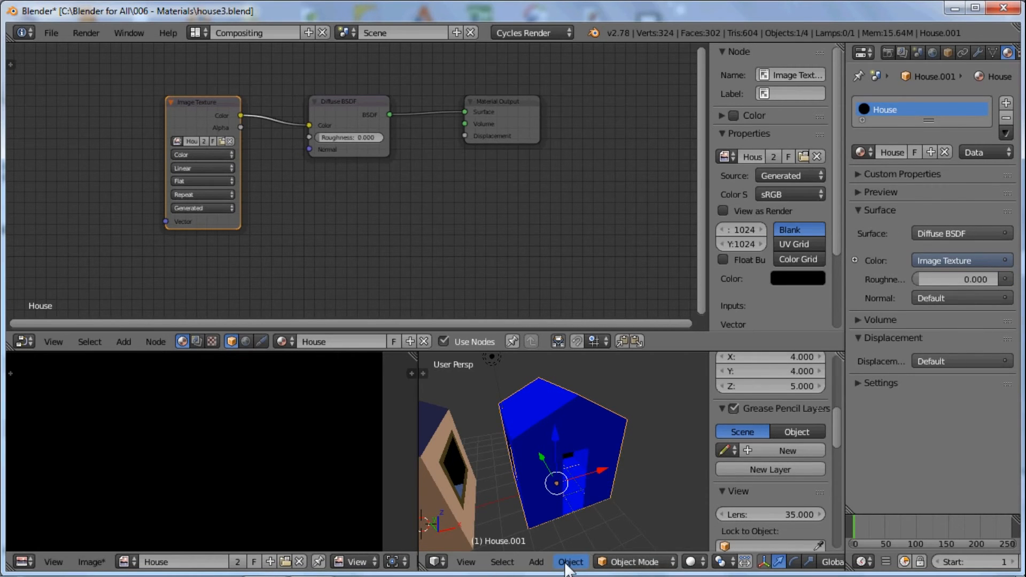
pyautogui.click(693, 561)
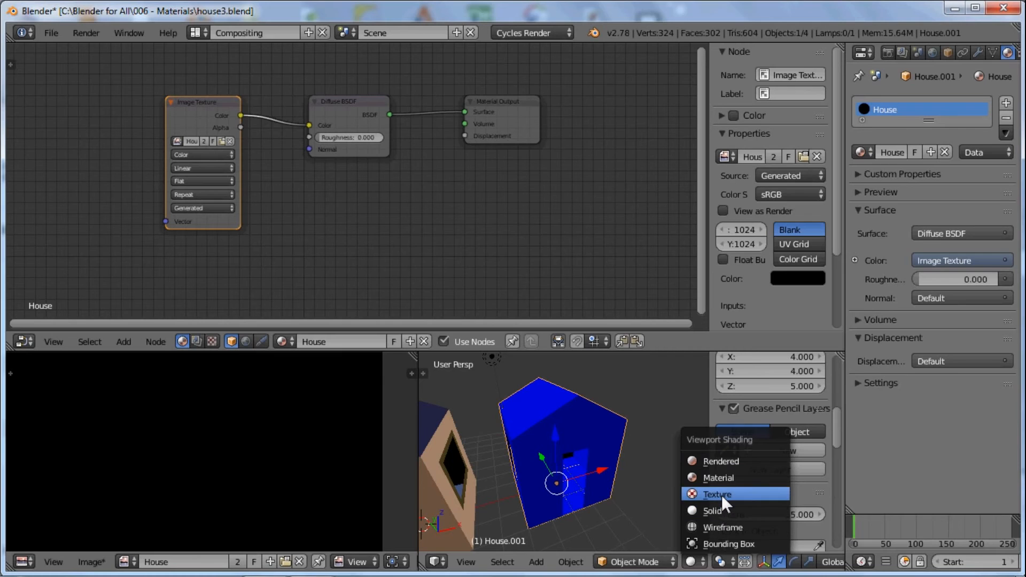
pyautogui.click(722, 495)
pyautogui.moveTo(536, 467); pyautogui.dragTo(521, 452, button='middle')
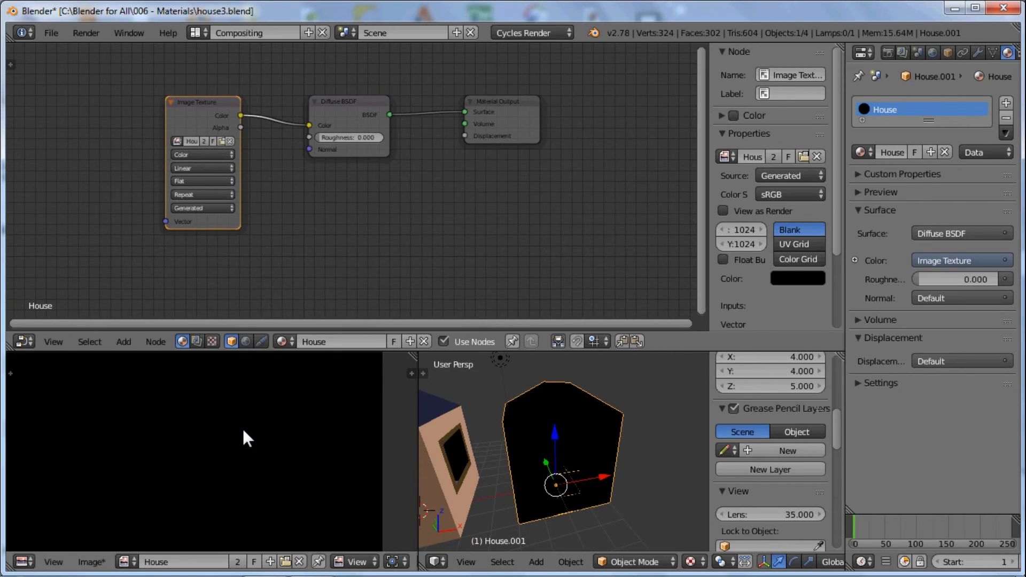
# Examine the blank House image enlarged and compare it with the textured house from several sides.
pyautogui.hotkey('ctrl', 'Up')
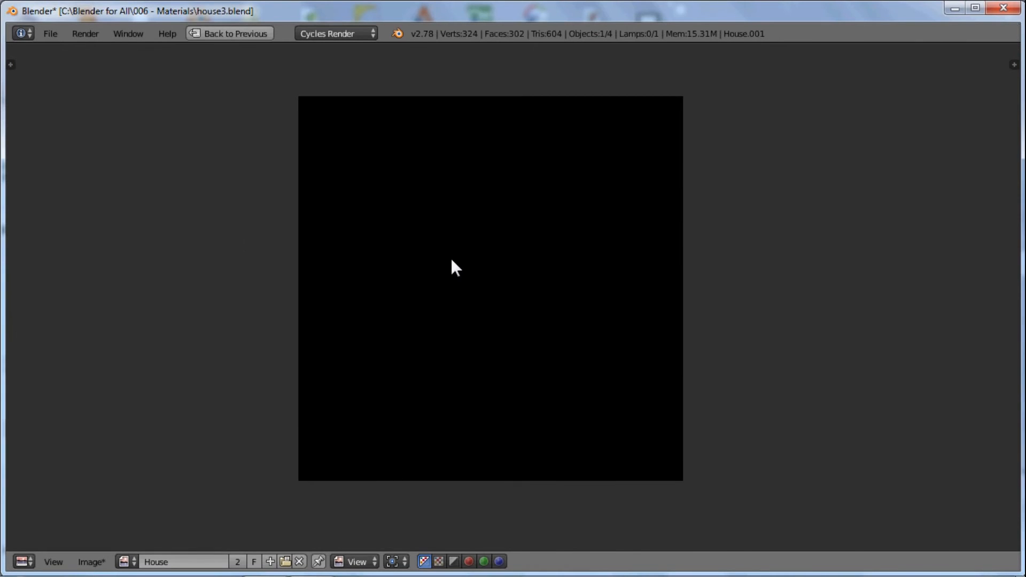
pyautogui.hotkey('ctrl', 'Up')
pyautogui.moveTo(553, 478); pyautogui.dragTo(657, 502, button='middle')
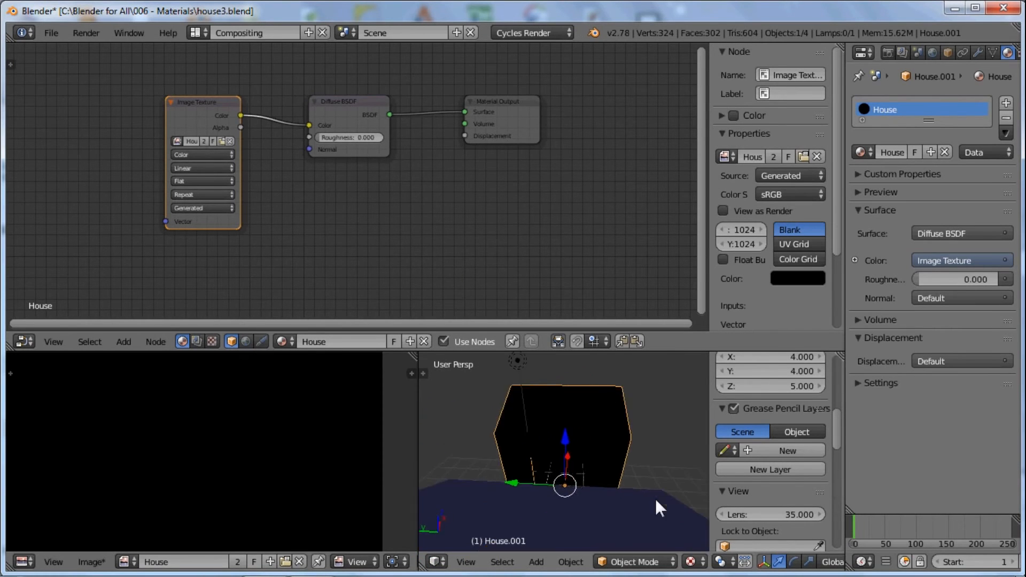
pyautogui.moveTo(510, 436); pyautogui.dragTo(431, 443, button='middle')
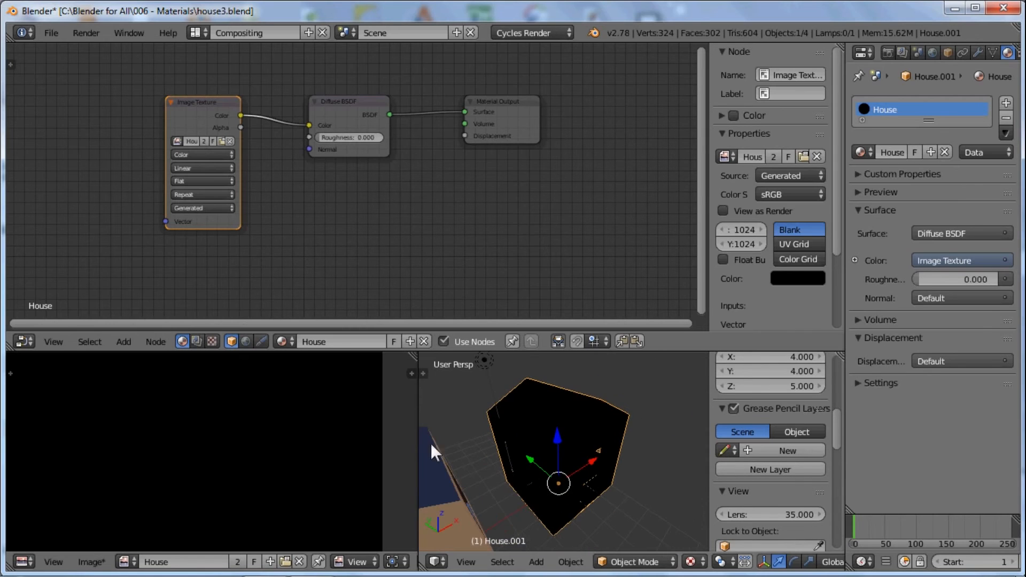
pyautogui.moveTo(567, 473); pyautogui.dragTo(502, 446, button='middle')
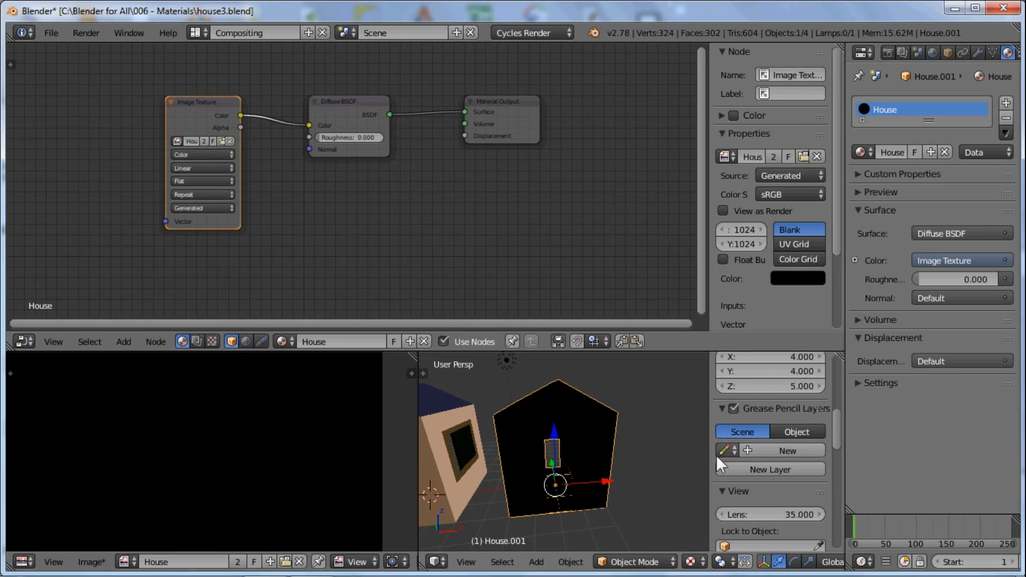
pyautogui.moveTo(560, 425); pyautogui.dragTo(562, 457, button='middle')
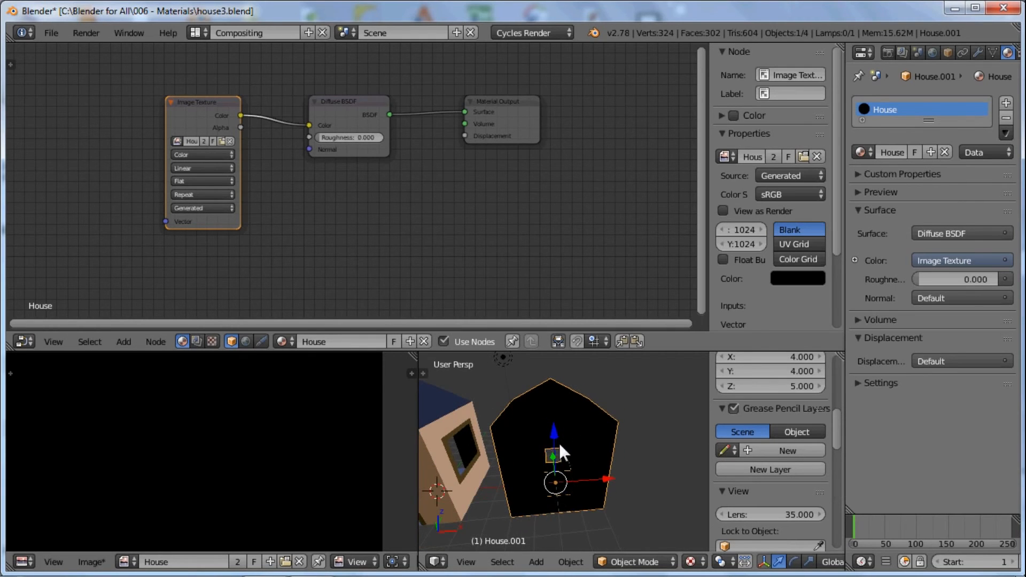
pyautogui.hotkey('ctrl', 'space')
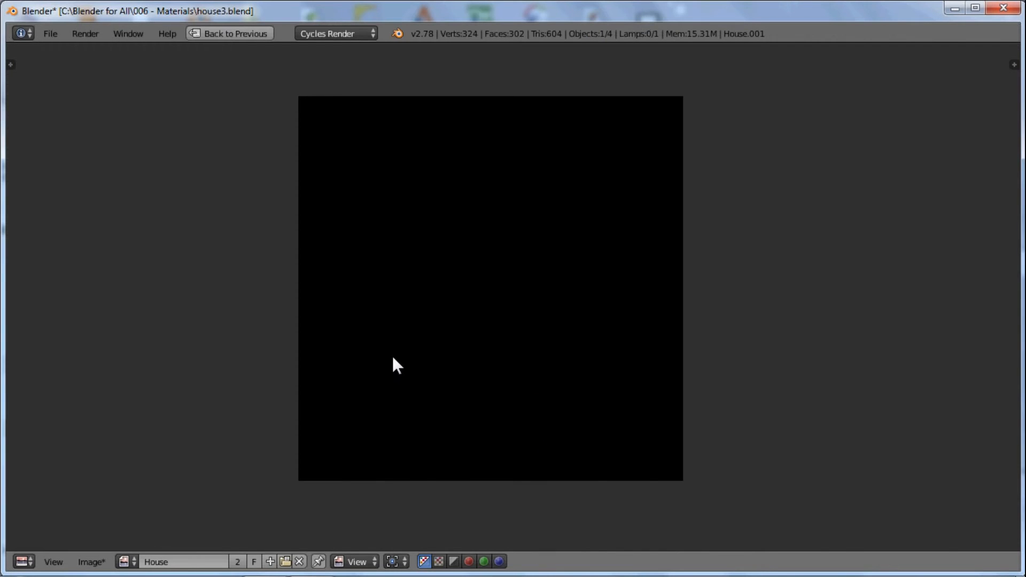
pyautogui.hotkey('ctrl', 'space')
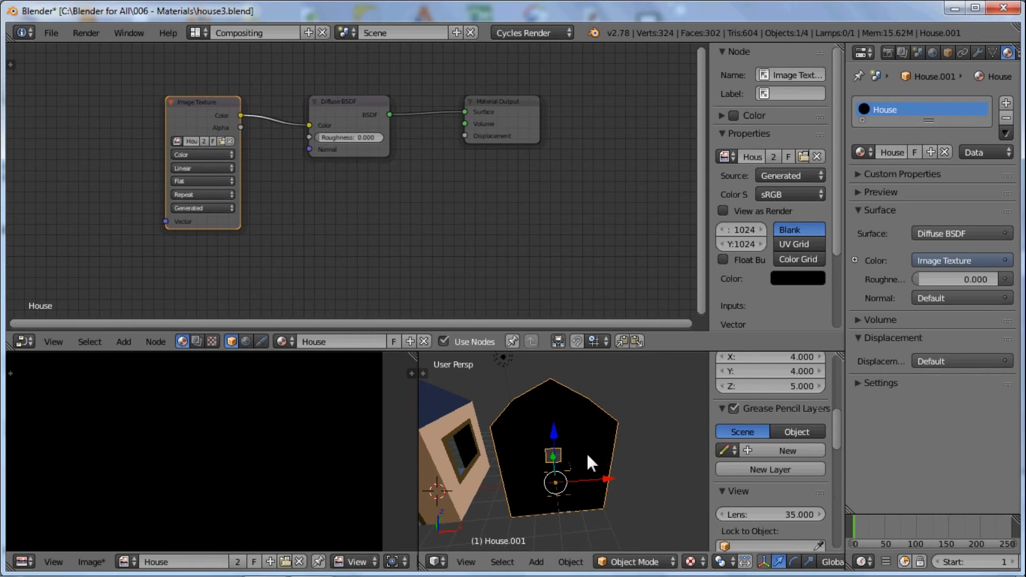
pyautogui.moveTo(586, 452); pyautogui.dragTo(543, 466, button='middle')
pyautogui.moveTo(521, 431); pyautogui.dragTo(605, 453, button='middle')
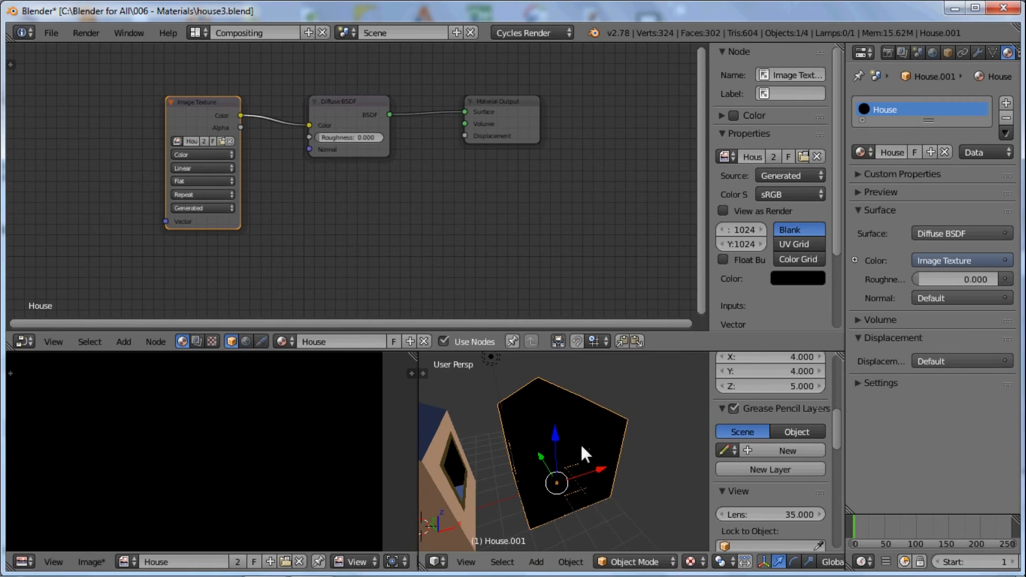
# Switch the house to Texture Paint mode, fit the UV layout in view, and show the brush's colour and radius settings.
pyautogui.click(636, 556)
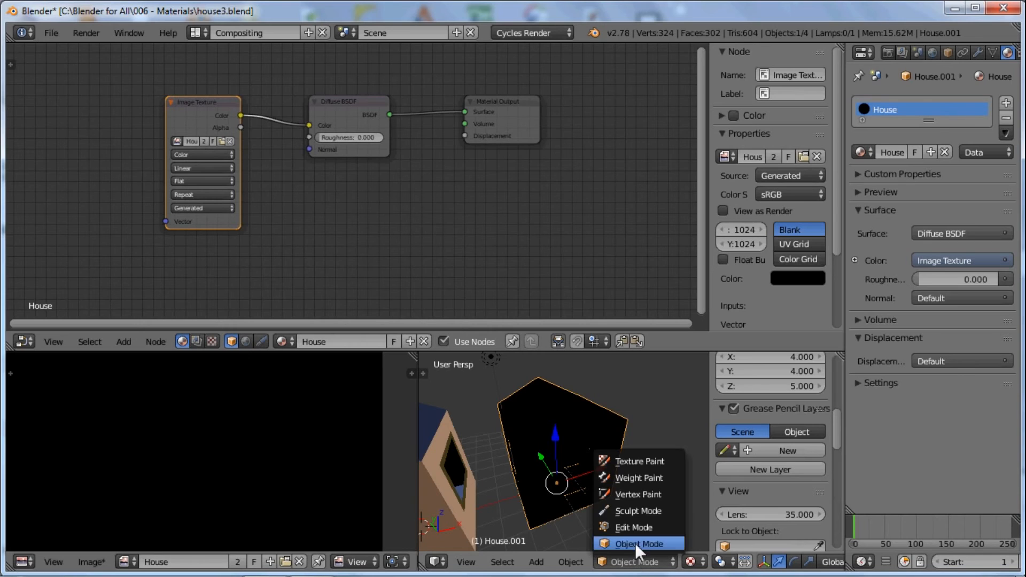
pyautogui.click(625, 462)
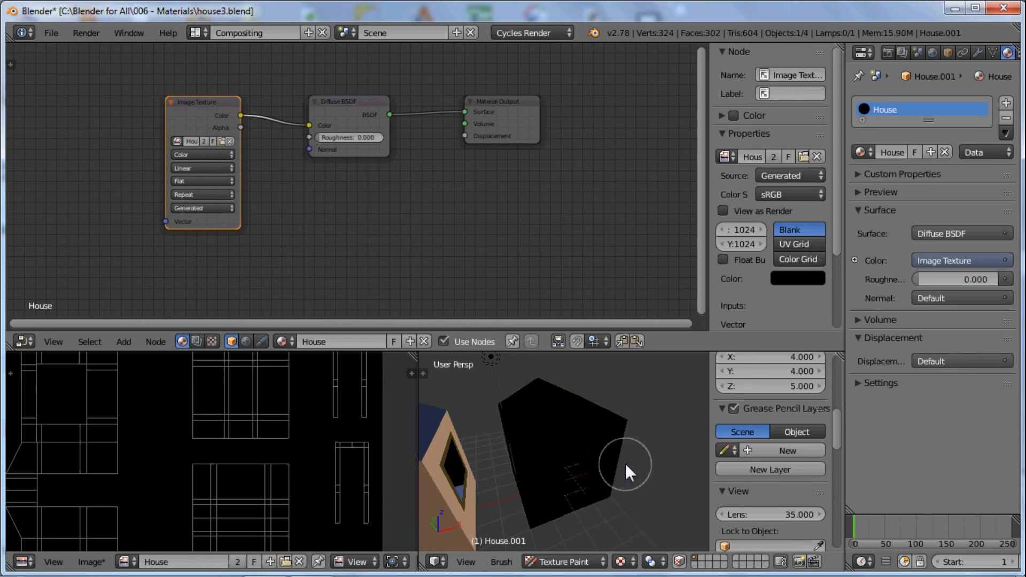
pyautogui.moveTo(582, 447); pyautogui.dragTo(566, 467, button='middle')
pyautogui.scroll(-4, 255, 407)
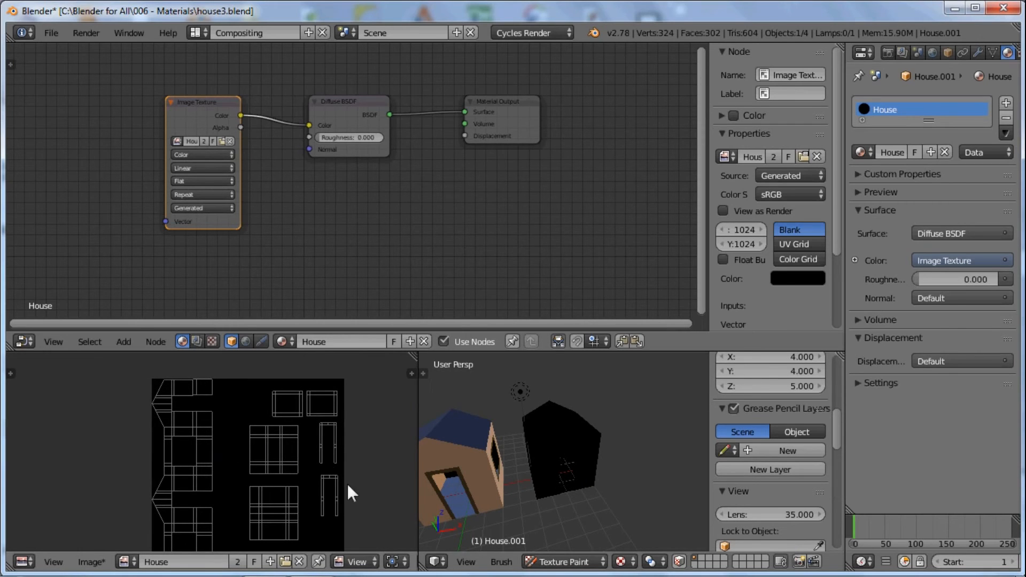
pyautogui.moveTo(570, 444); pyautogui.dragTo(548, 436, button='middle')
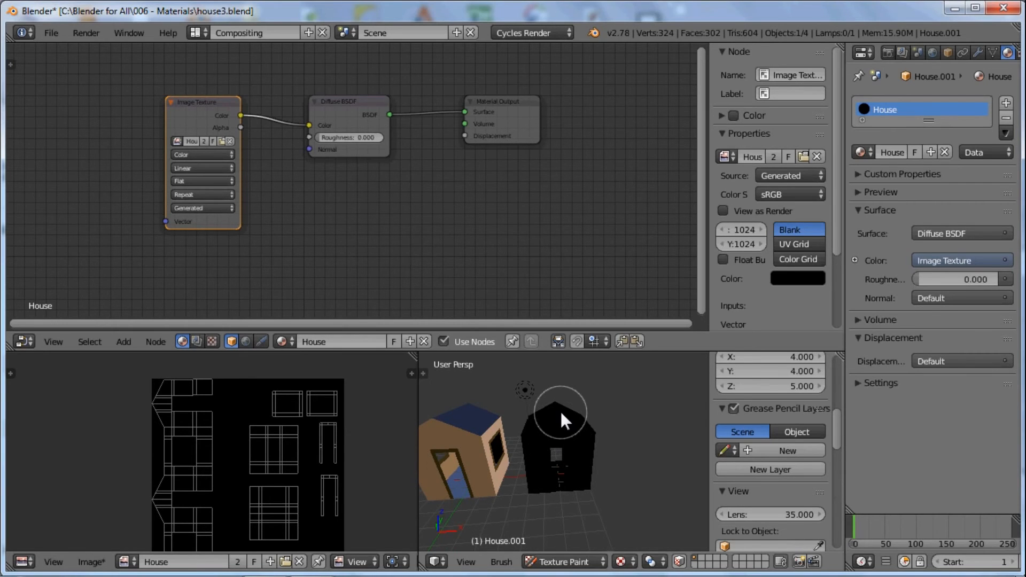
pyautogui.press('t')
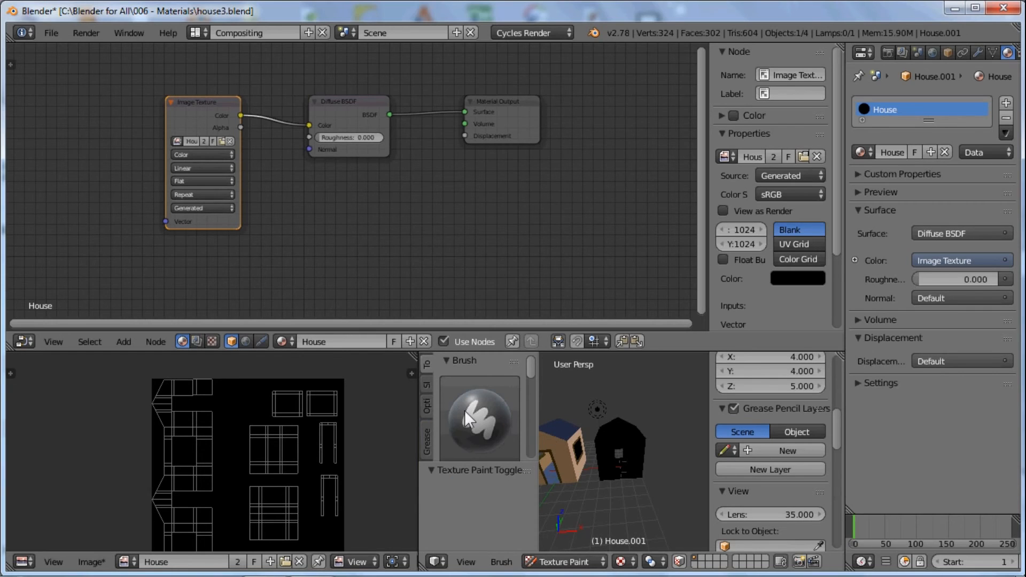
pyautogui.scroll(-5, 467, 409)
pyautogui.scroll(-3, 467, 410)
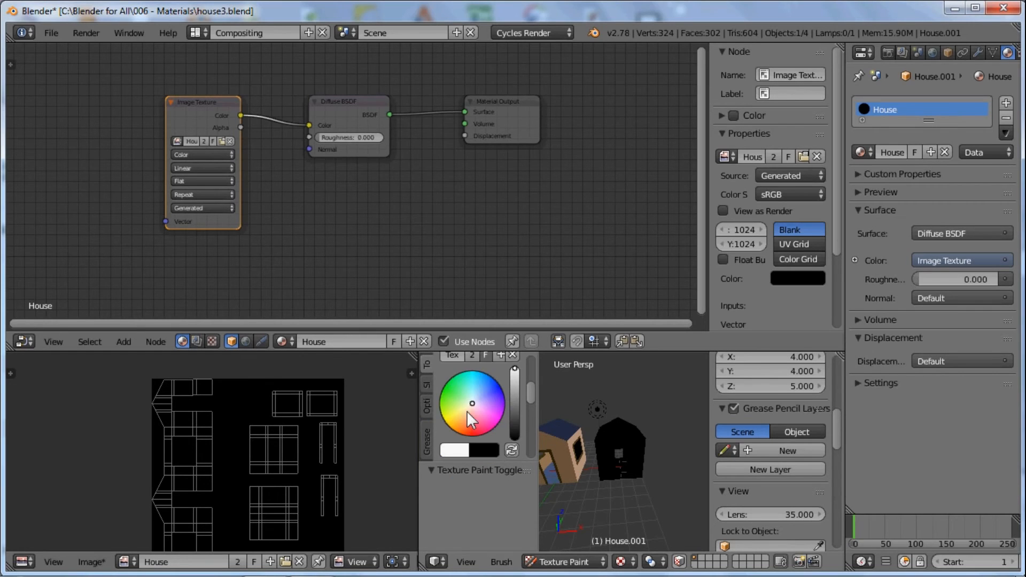
pyautogui.scroll(3, 601, 473)
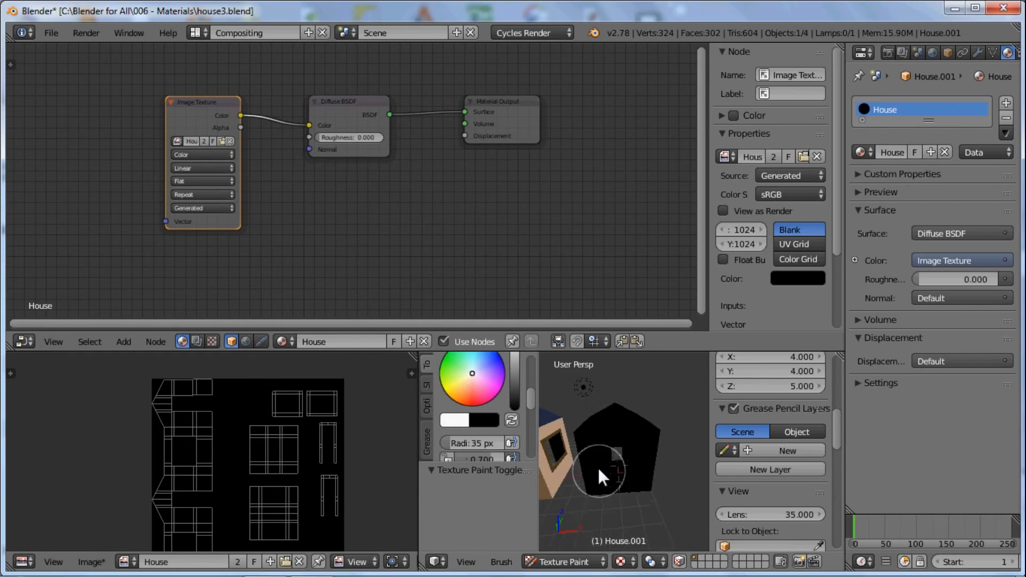
# Sample the brush colour from the light salmon window wall of the neighbouring coloured house.
pyautogui.keyDown('shift'); pyautogui.moveTo(598, 467); pyautogui.dragTo(639, 455, button='middle'); pyautogui.keyUp('shift')
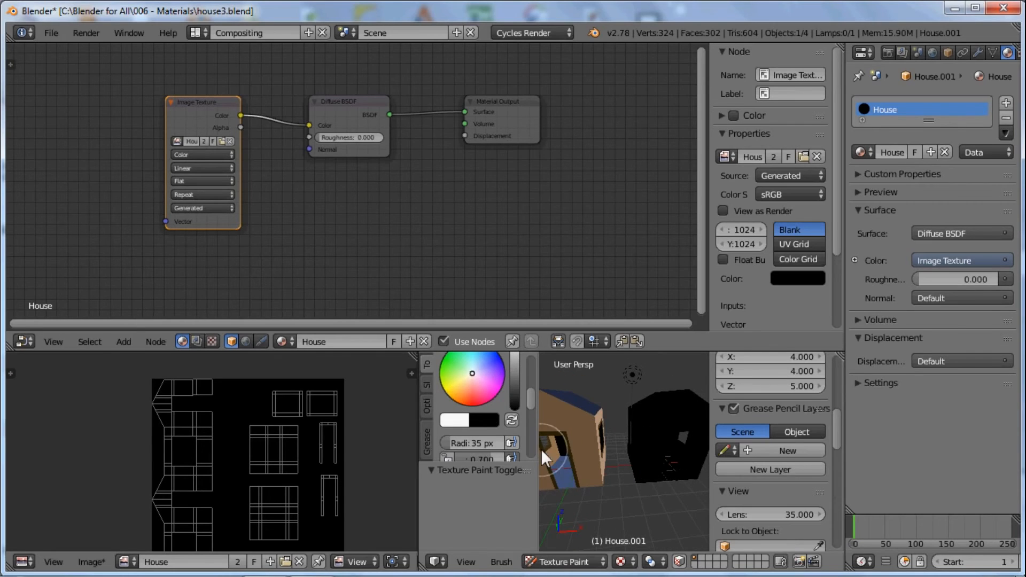
pyautogui.click(454, 420)
pyautogui.press('s')
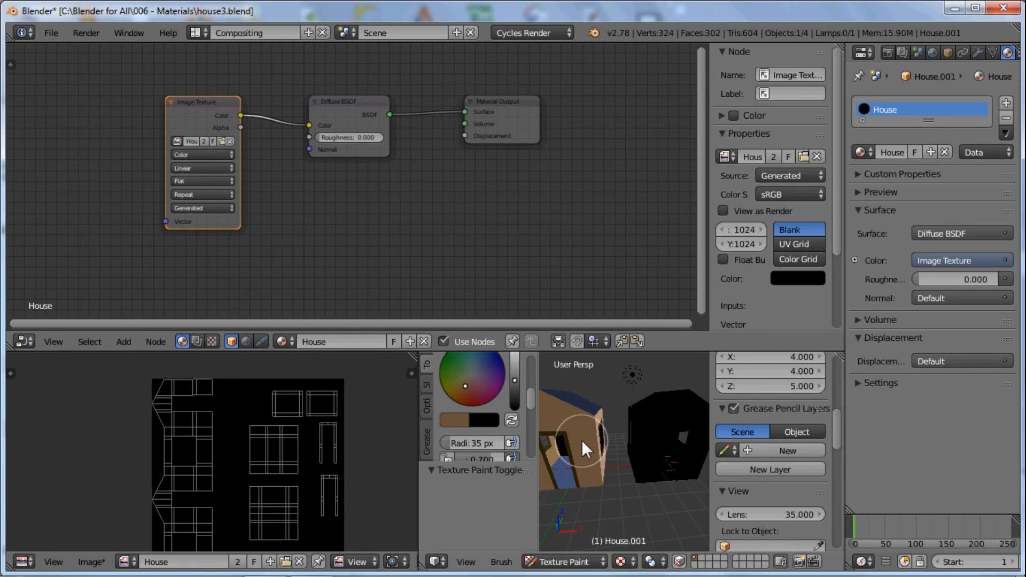
pyautogui.moveTo(605, 449); pyautogui.dragTo(588, 463, button='middle')
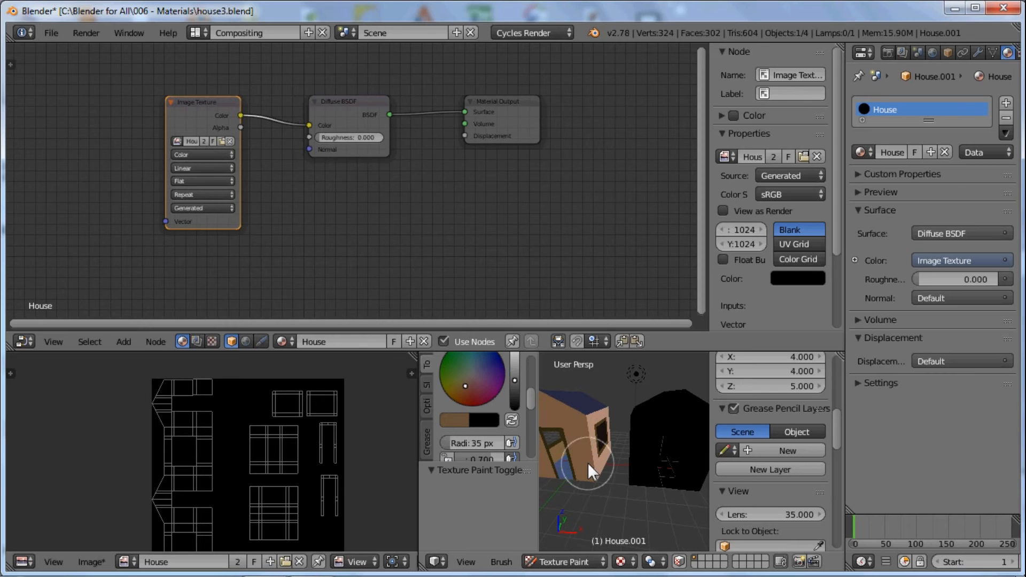
pyautogui.click(458, 420)
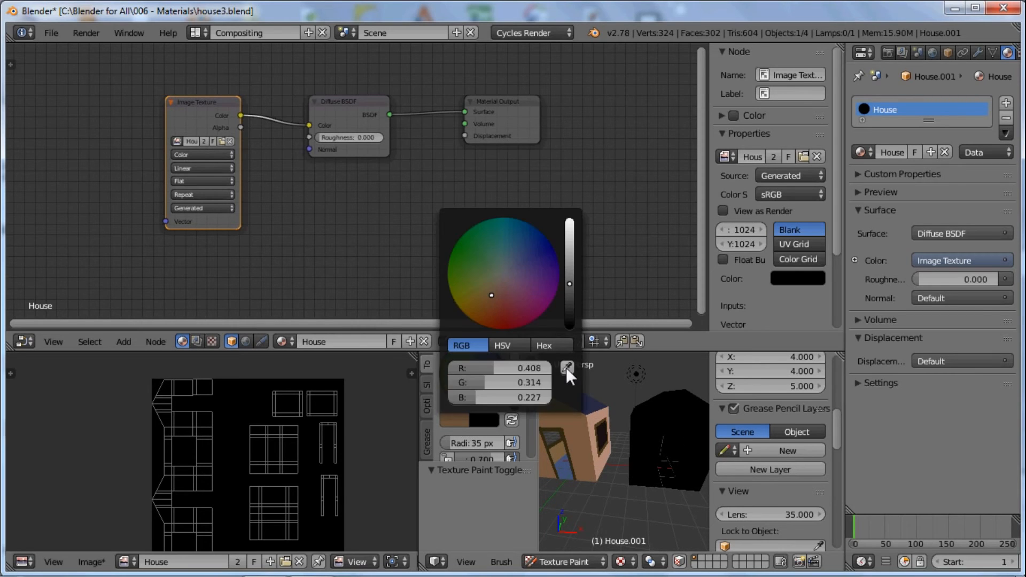
pyautogui.press('s')
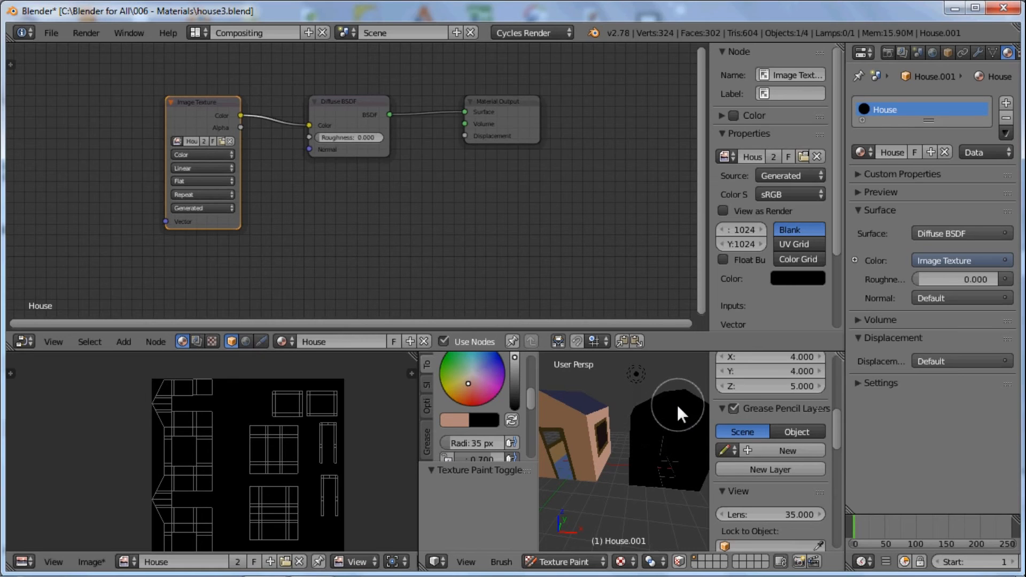
# Try painting the black house's front wall freehand, check where the paint lands on the House image, and undo the stroke.
pyautogui.moveTo(671, 409)
pyautogui.mouseDown()
pyautogui.moveTo(657, 487)
pyautogui.moveTo(631, 411)
pyautogui.moveTo(653, 461)
pyautogui.moveTo(700, 402)
pyautogui.moveTo(663, 405)
pyautogui.mouseUp()
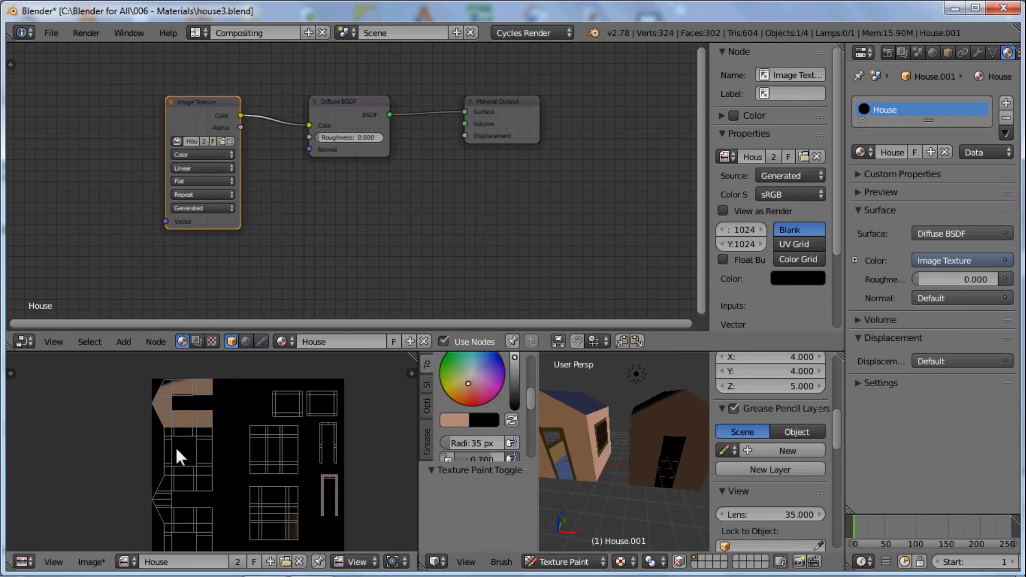
pyautogui.hotkey('ctrl', 'Up')
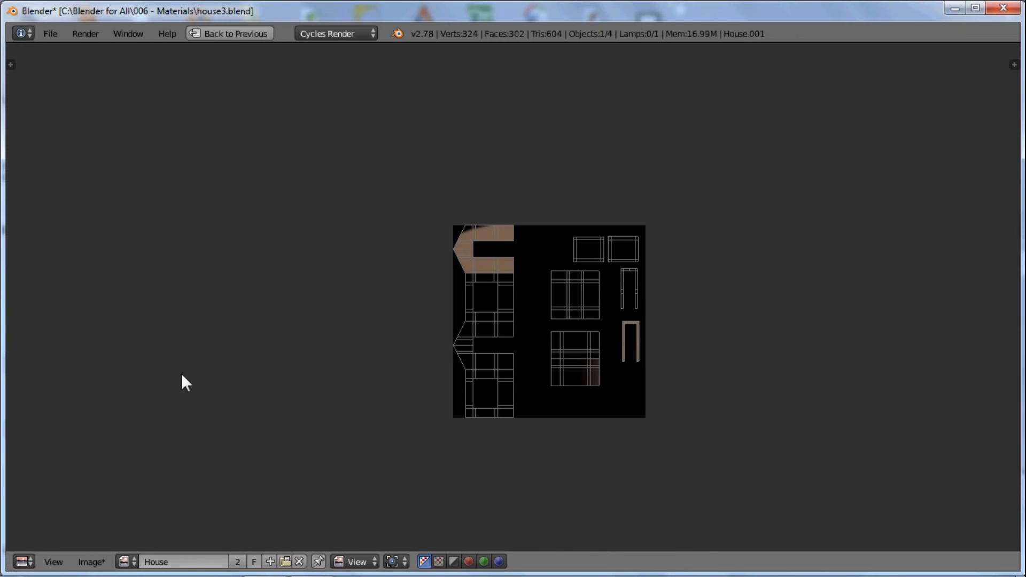
pyautogui.scroll(2, 606, 321)
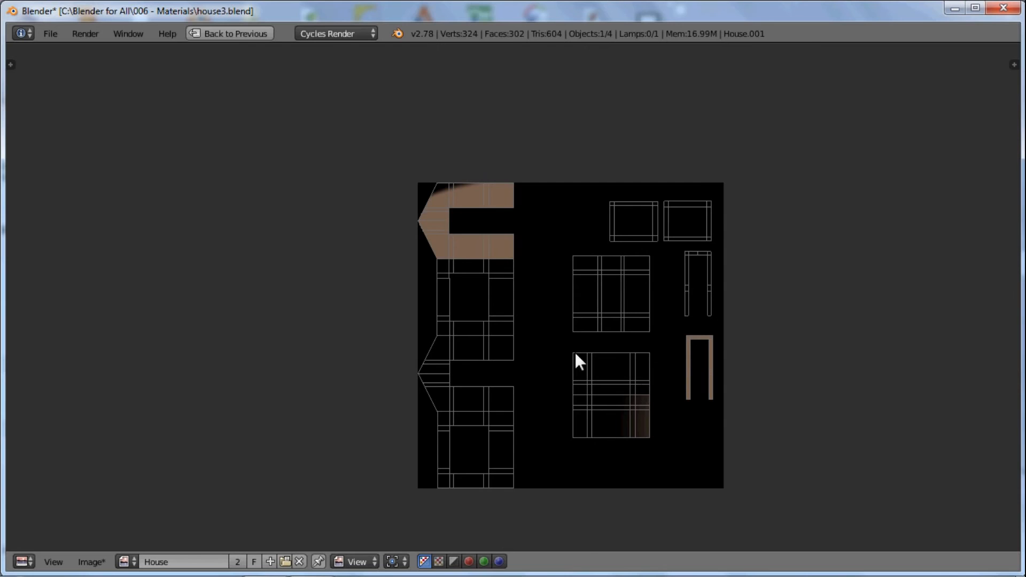
pyautogui.hotkey('ctrl', 'Up')
pyautogui.hotkey('ctrl', 'z')
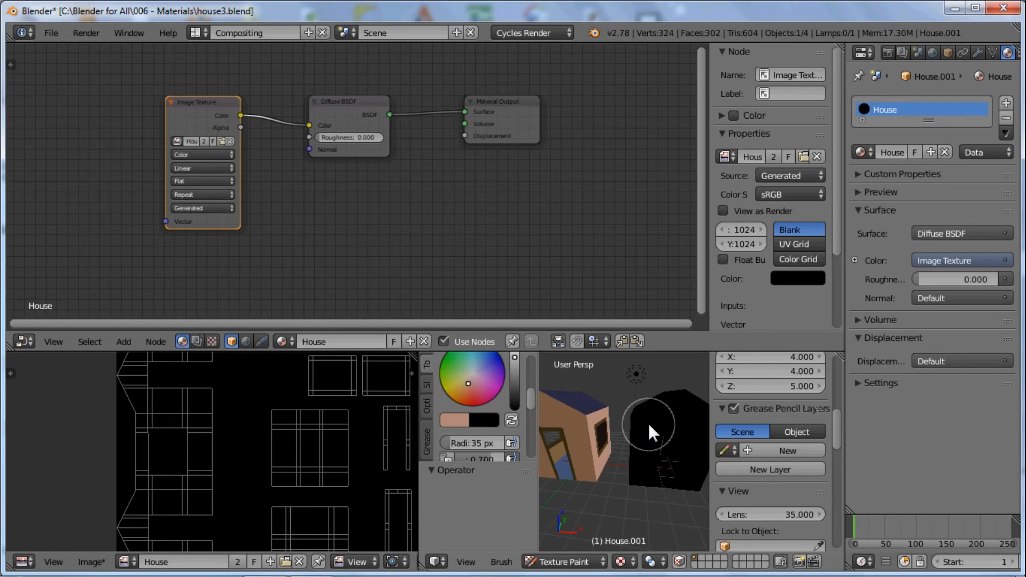
# Enable face selection masking for painting in a maximized 3D view and deselect all faces of the black house.
pyautogui.hotkey('ctrl', 'Up')
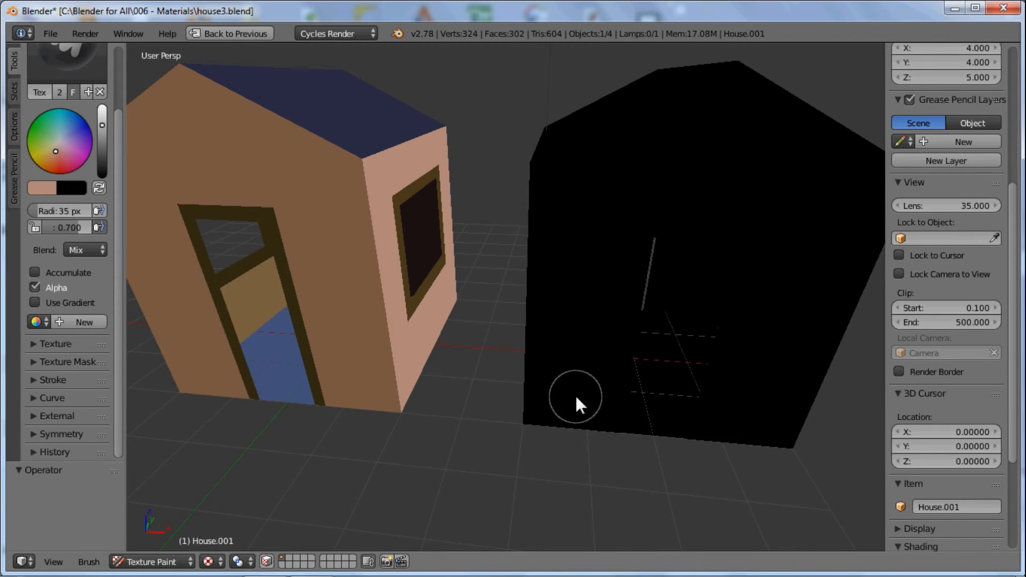
pyautogui.moveTo(575, 394); pyautogui.dragTo(531, 390, button='middle')
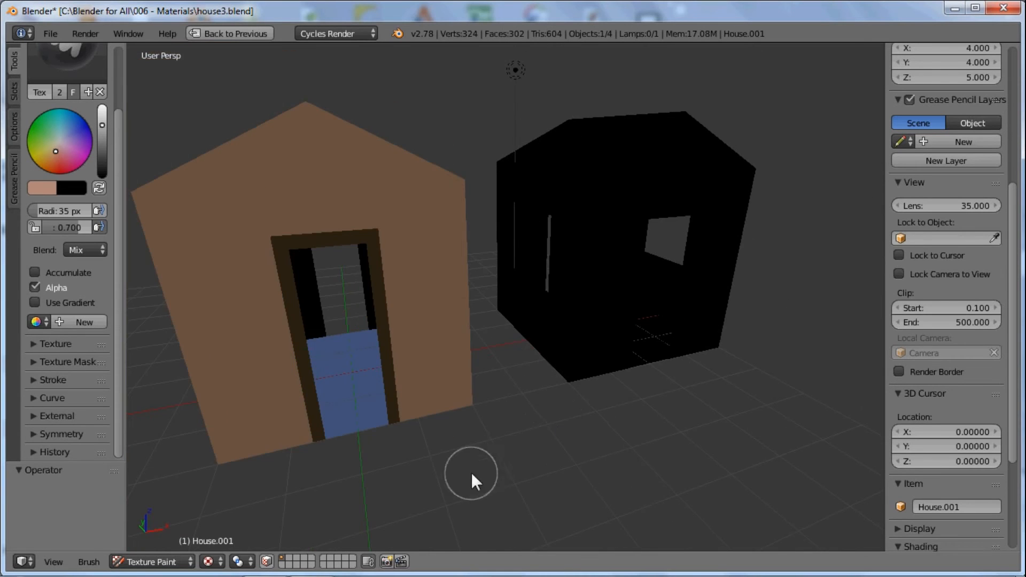
pyautogui.scroll(3, 470, 473)
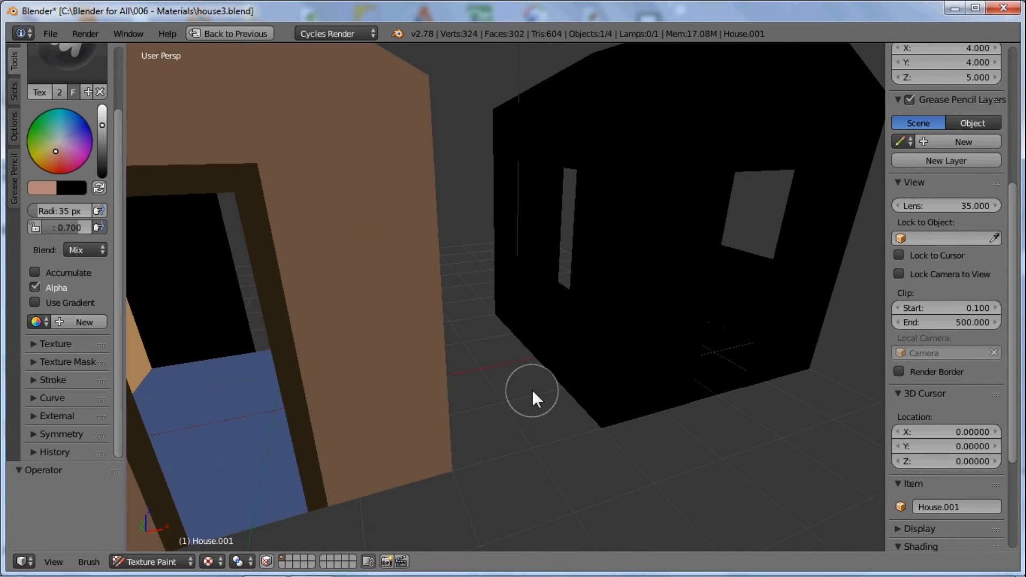
pyautogui.click(267, 562)
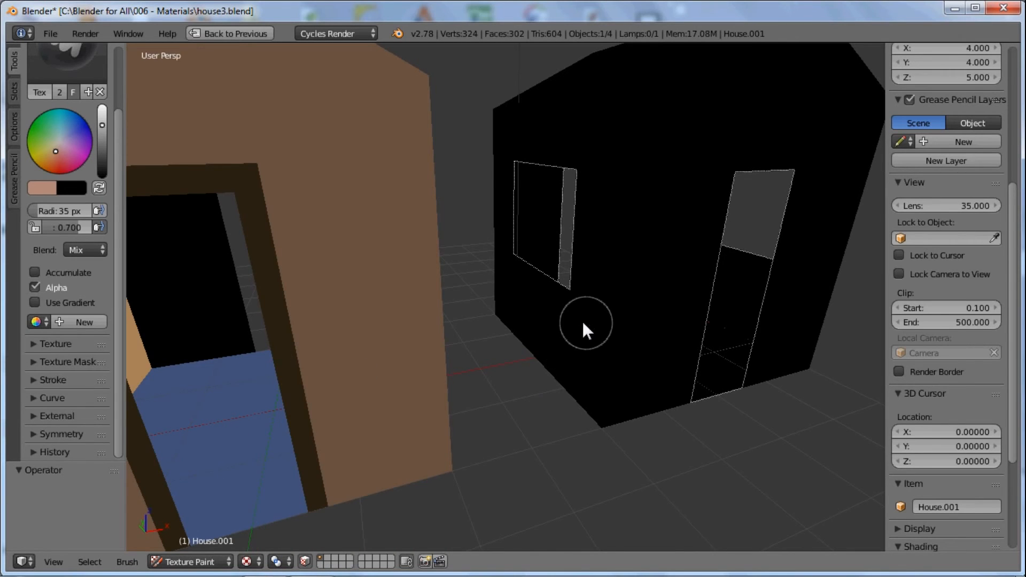
pyautogui.scroll(-5, 582, 327)
pyautogui.moveTo(605, 345); pyautogui.dragTo(573, 357, button='middle')
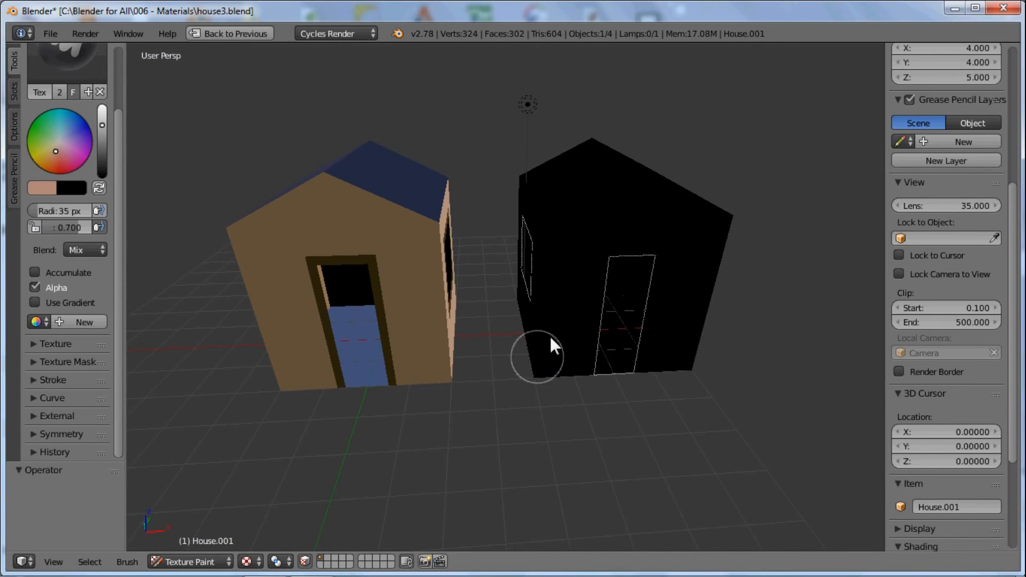
pyautogui.press('a')
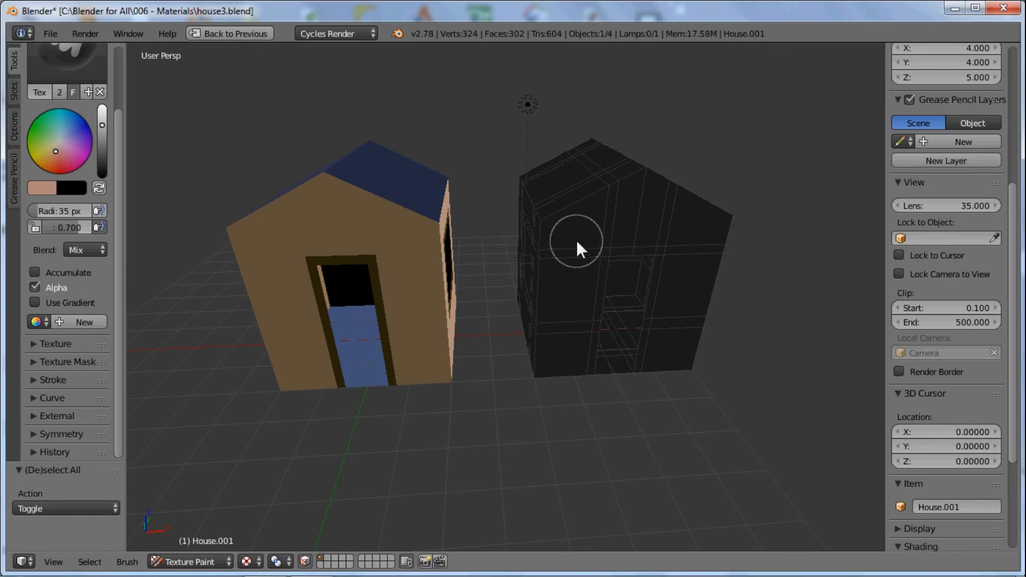
pyautogui.moveTo(576, 240); pyautogui.dragTo(507, 293, button='middle')
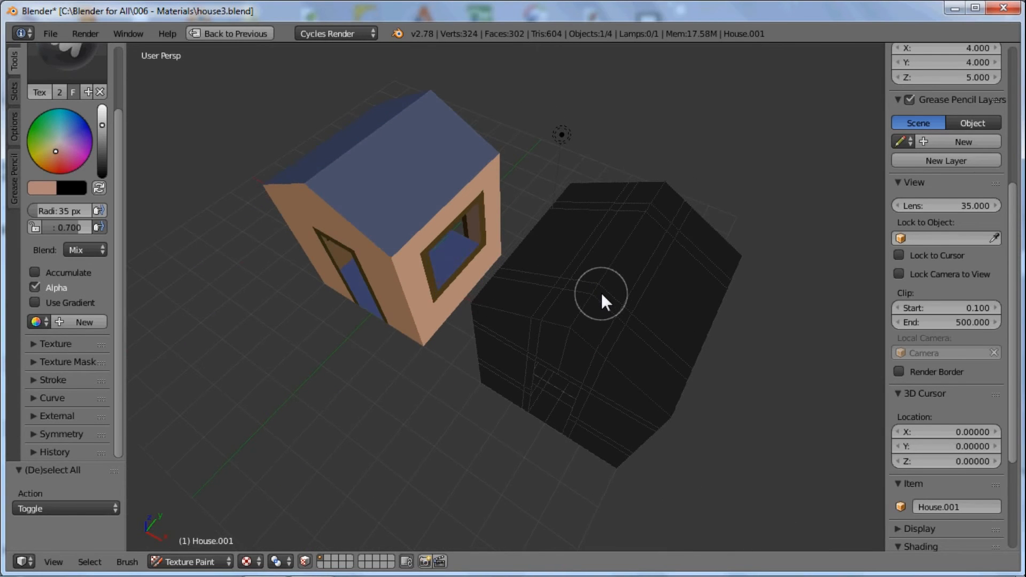
# Select the roof faces of the black house for masked painting using circle select.
pyautogui.press('c')
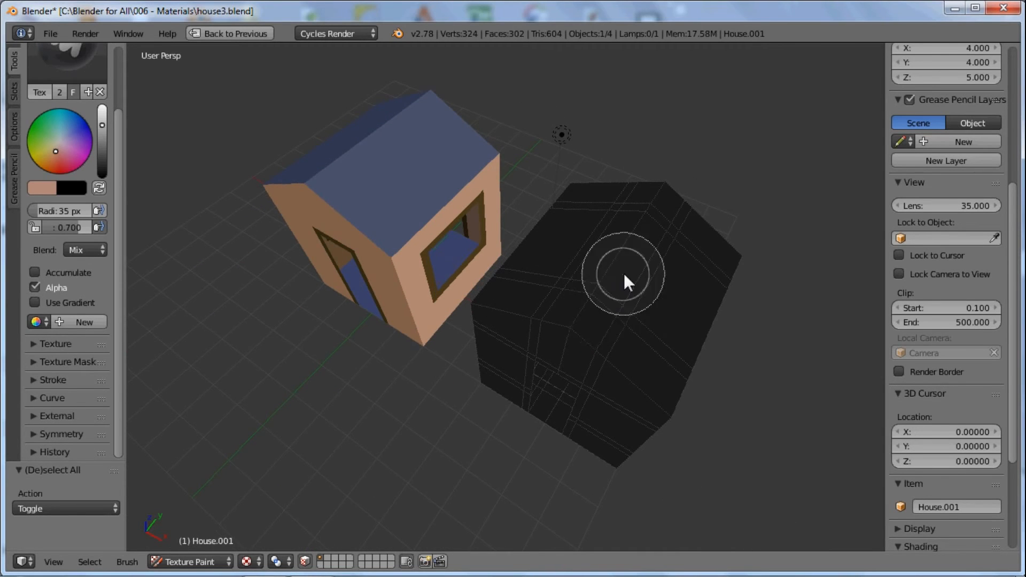
pyautogui.click(599, 283)
pyautogui.moveTo(598, 283)
pyautogui.mouseDown()
pyautogui.moveTo(577, 283)
pyautogui.moveTo(614, 222)
pyautogui.moveTo(652, 245)
pyautogui.moveTo(634, 298)
pyautogui.mouseUp()
pyautogui.press('Escape')
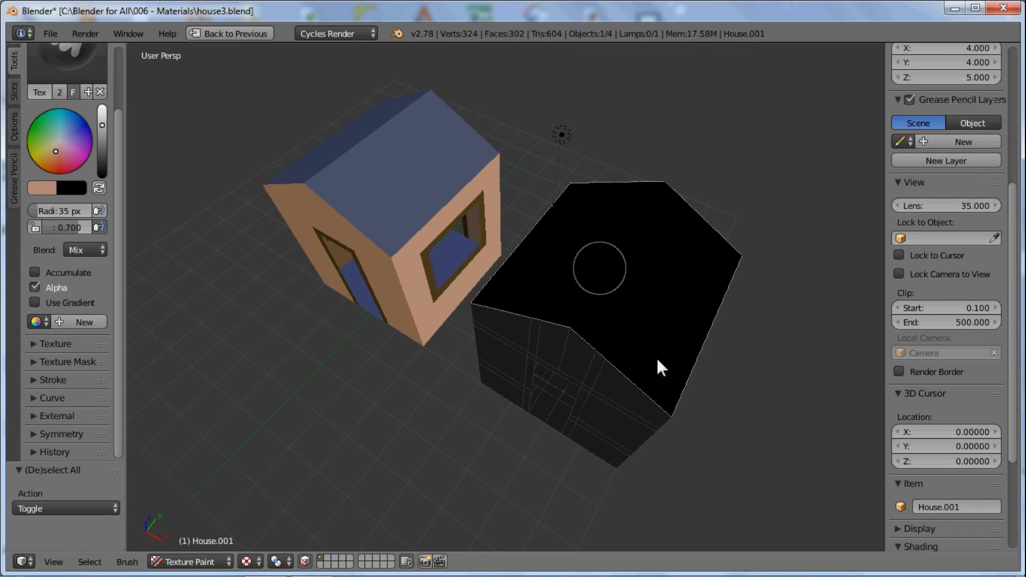
# Paint the masked roof with the blue sampled from the neighbouring house's roof, using a 149 px brush radius and strength 1.000.
pyautogui.click(42, 188)
pyautogui.press('s')
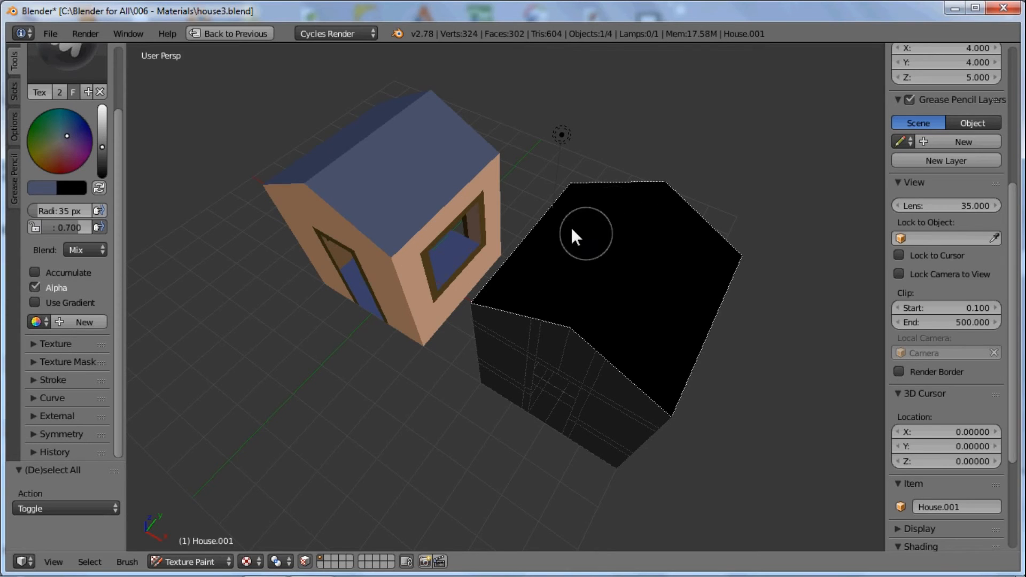
pyautogui.press('f')
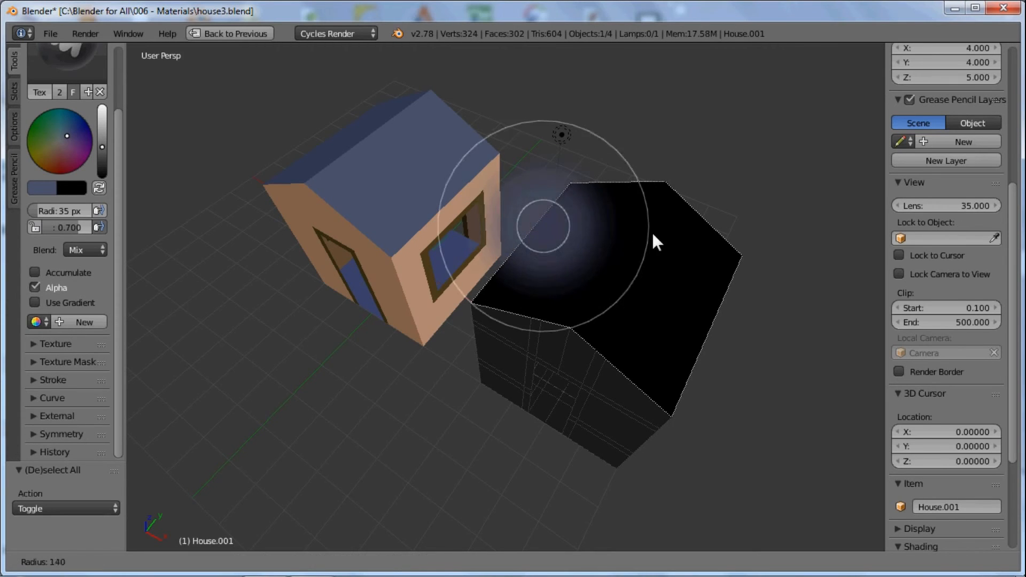
pyautogui.click(652, 236)
pyautogui.moveTo(680, 229)
pyautogui.mouseDown()
pyautogui.moveTo(619, 207)
pyautogui.moveTo(520, 293)
pyautogui.moveTo(667, 369)
pyautogui.moveTo(693, 226)
pyautogui.moveTo(625, 369)
pyautogui.moveTo(570, 233)
pyautogui.moveTo(543, 334)
pyautogui.moveTo(537, 249)
pyautogui.moveTo(683, 230)
pyautogui.moveTo(682, 373)
pyautogui.moveTo(589, 300)
pyautogui.moveTo(488, 310)
pyautogui.moveTo(501, 289)
pyautogui.mouseUp()
pyautogui.hotkey('shift', 'f')
pyautogui.click(526, 239)
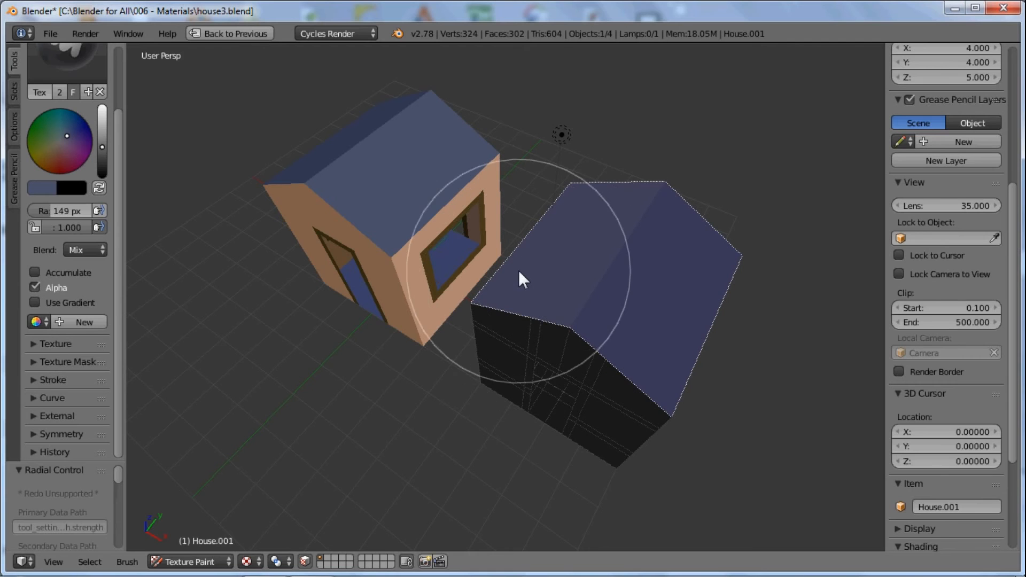
# Mask only the black house's underside and paint it with dark blue sampled from the neighbouring house's underside, using a 97 px brush.
pyautogui.press('f')
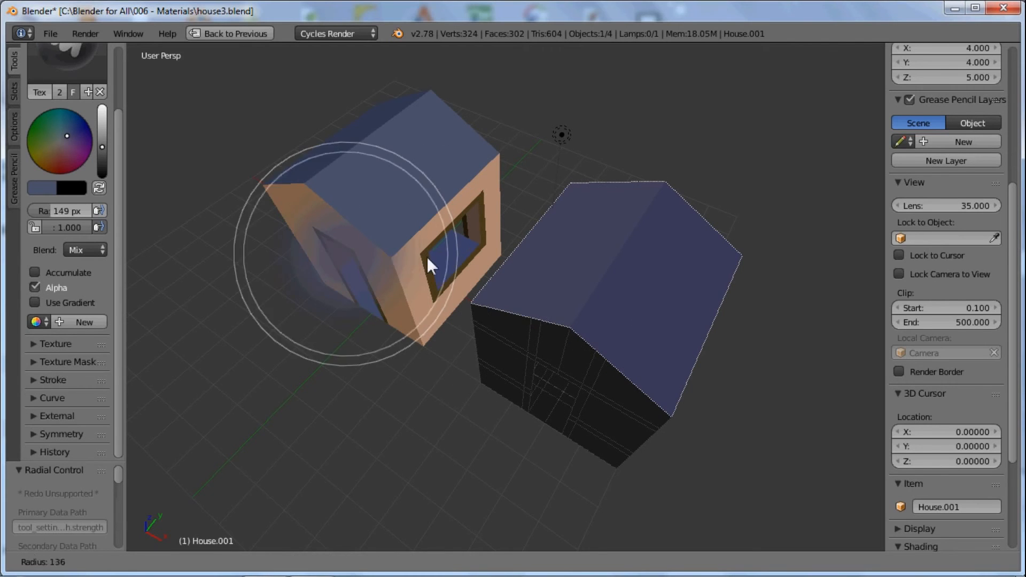
pyautogui.click(419, 257)
pyautogui.moveTo(418, 256)
pyautogui.mouseDown(button='middle')
pyautogui.moveTo(509, 370)
pyautogui.moveTo(529, 325)
pyautogui.moveTo(601, 342)
pyautogui.moveTo(616, 334)
pyautogui.moveTo(539, 331)
pyautogui.moveTo(427, 174)
pyautogui.moveTo(531, 191)
pyautogui.mouseUp(button='middle')
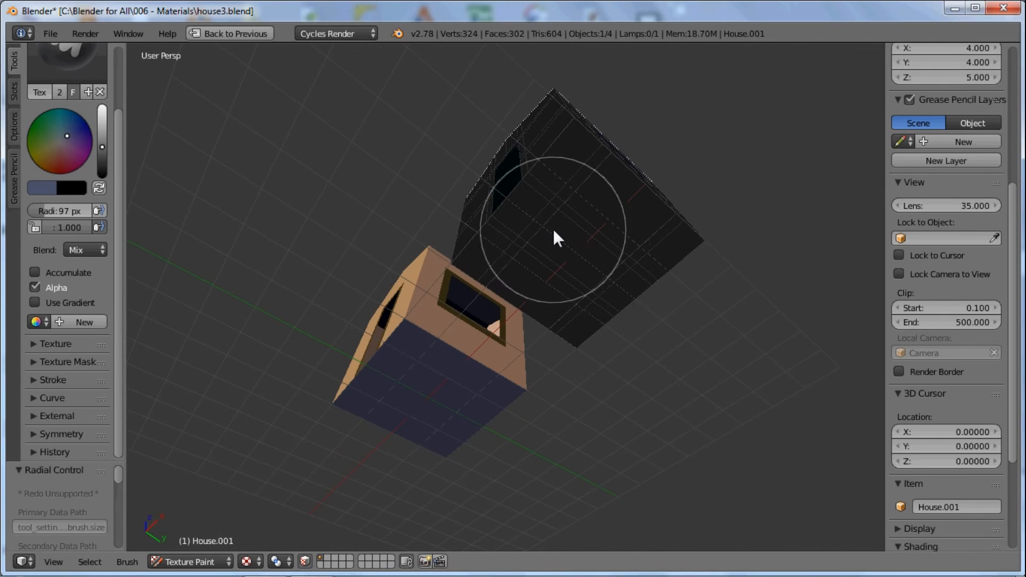
pyautogui.press('a')
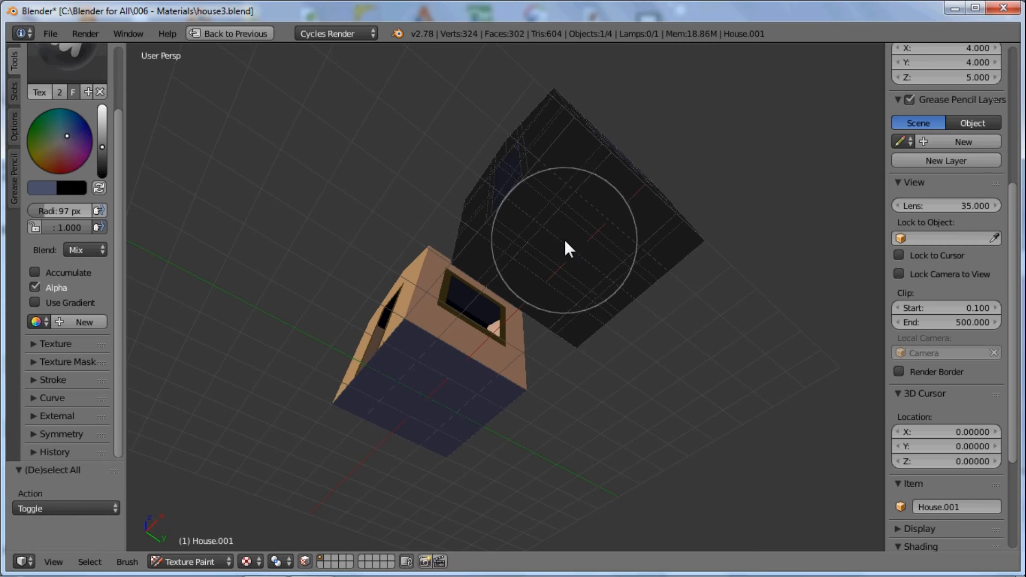
pyautogui.press('c')
pyautogui.moveTo(582, 210)
pyautogui.mouseDown()
pyautogui.moveTo(559, 251)
pyautogui.moveTo(540, 261)
pyautogui.moveTo(601, 253)
pyautogui.moveTo(582, 273)
pyautogui.mouseUp()
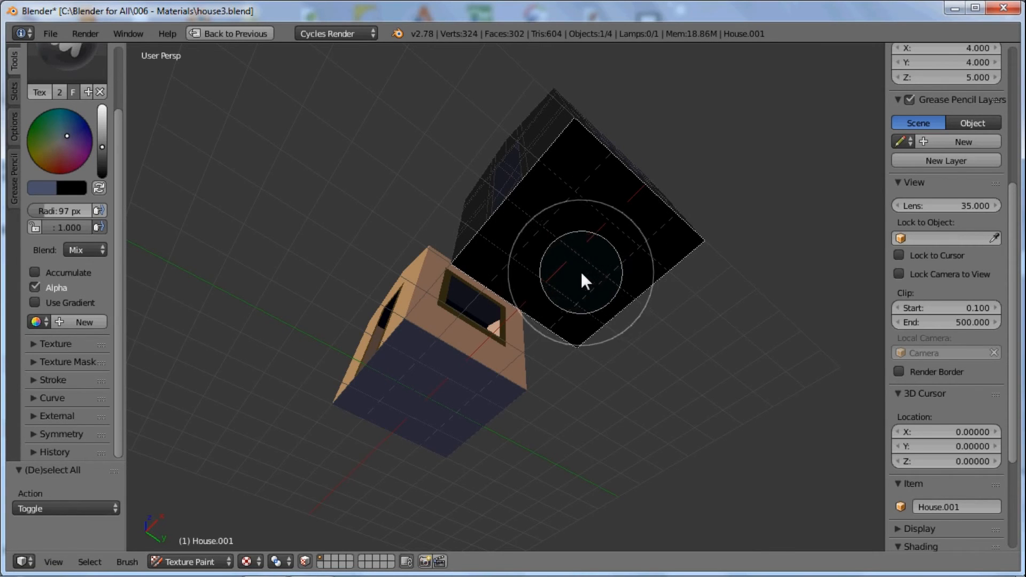
pyautogui.press('Escape')
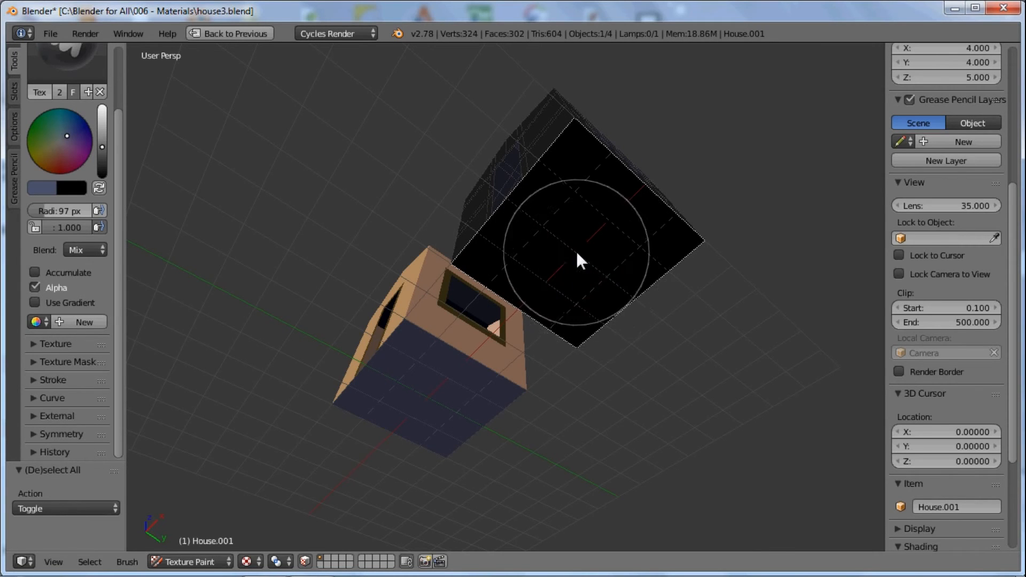
pyautogui.click(46, 190)
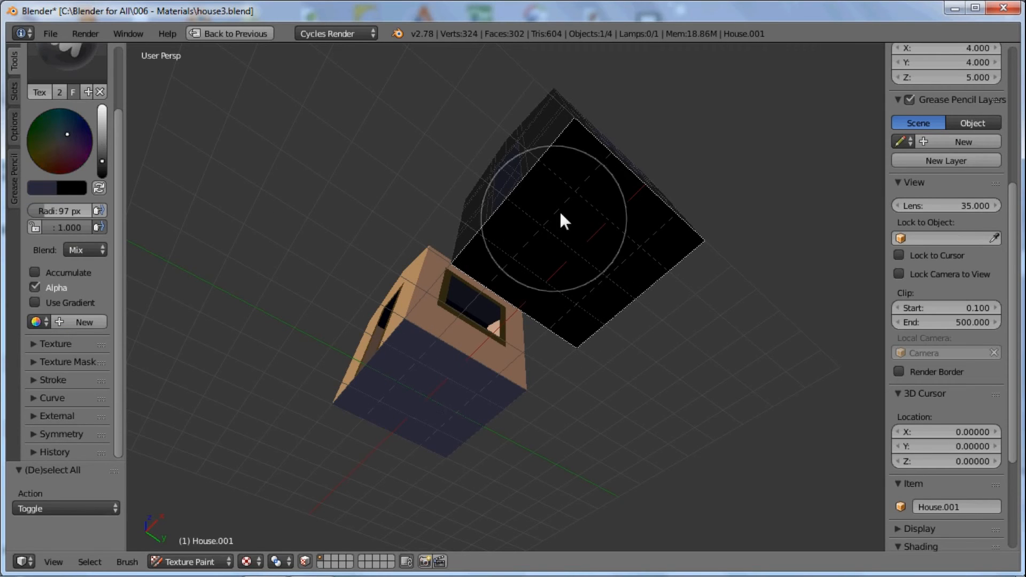
pyautogui.moveTo(565, 179)
pyautogui.mouseDown()
pyautogui.moveTo(578, 131)
pyautogui.moveTo(469, 305)
pyautogui.moveTo(597, 161)
pyautogui.moveTo(533, 342)
pyautogui.moveTo(655, 264)
pyautogui.moveTo(570, 356)
pyautogui.moveTo(689, 236)
pyautogui.moveTo(655, 283)
pyautogui.moveTo(501, 195)
pyautogui.moveTo(584, 144)
pyautogui.moveTo(527, 165)
pyautogui.mouseUp()
# Set the brush radius to 63 px and select the black house's door wall and adjoining window wall, leaving out the door and window frames.
pyautogui.moveTo(545, 193)
pyautogui.mouseDown(button='middle')
pyautogui.moveTo(587, 267)
pyautogui.moveTo(569, 240)
pyautogui.moveTo(641, 295)
pyautogui.moveTo(615, 281)
pyautogui.mouseUp(button='middle')
pyautogui.scroll(3, 615, 281)
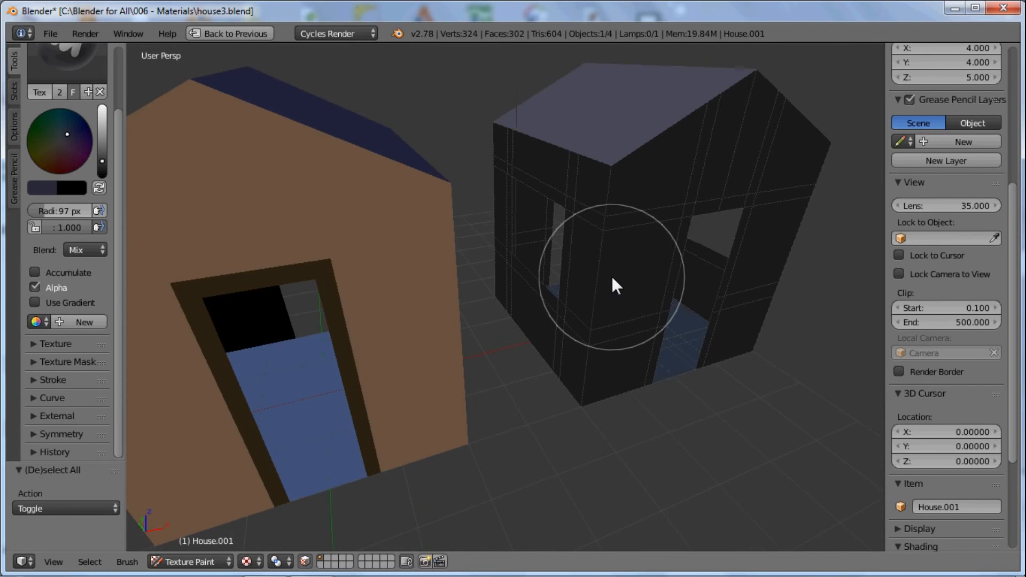
pyautogui.press('f')
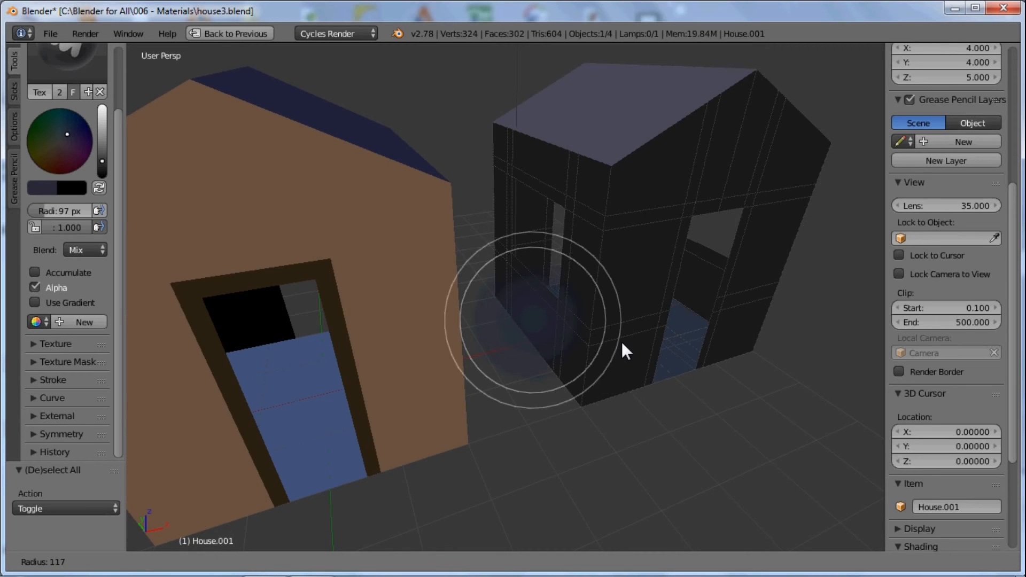
pyautogui.click(580, 329)
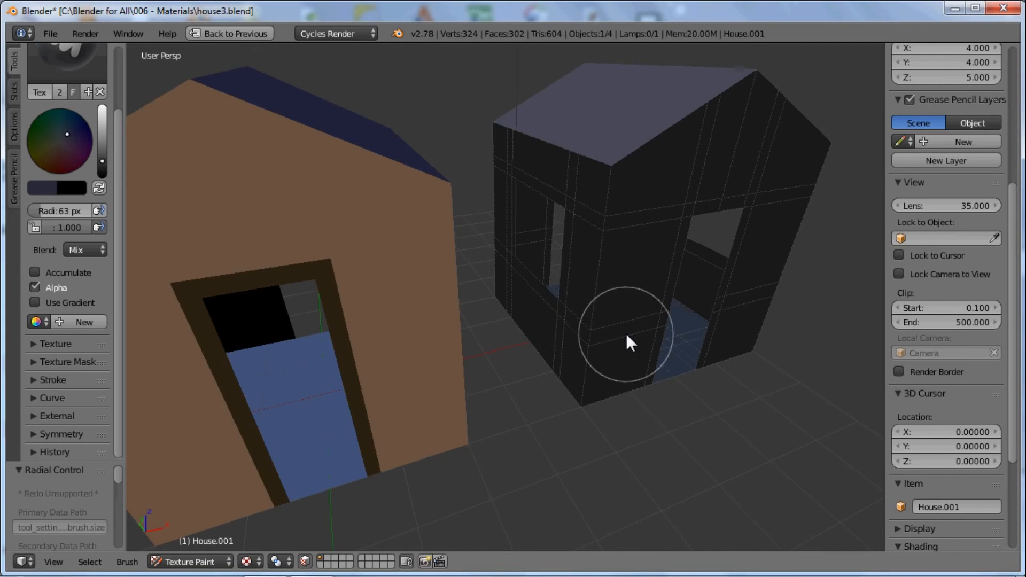
pyautogui.click(594, 347)
pyautogui.moveTo(593, 341)
pyautogui.mouseDown()
pyautogui.moveTo(592, 236)
pyautogui.moveTo(607, 214)
pyautogui.moveTo(736, 150)
pyautogui.moveTo(813, 188)
pyautogui.moveTo(780, 309)
pyautogui.mouseUp()
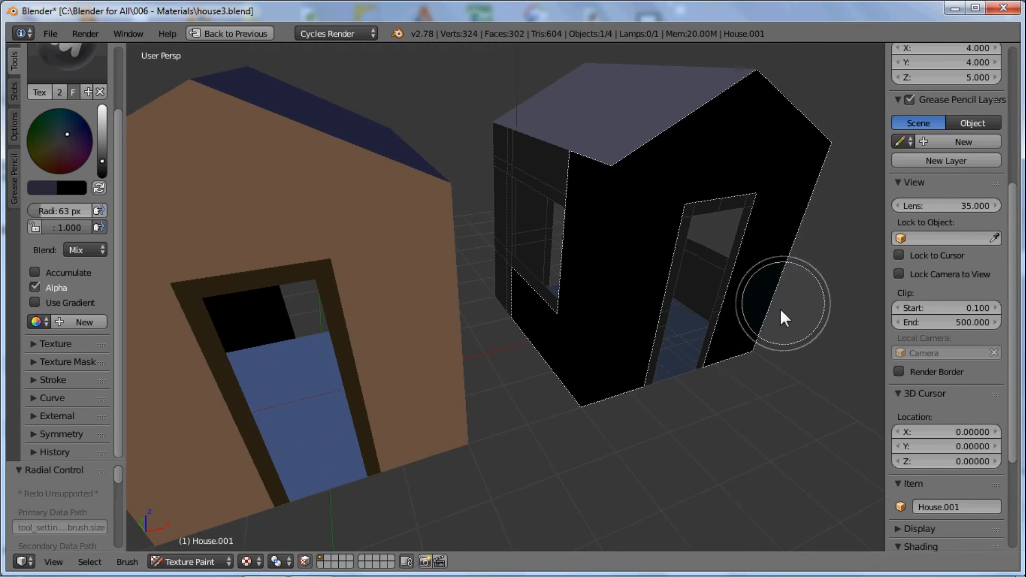
pyautogui.moveTo(502, 290)
pyautogui.mouseDown()
pyautogui.moveTo(515, 170)
pyautogui.moveTo(497, 149)
pyautogui.mouseUp()
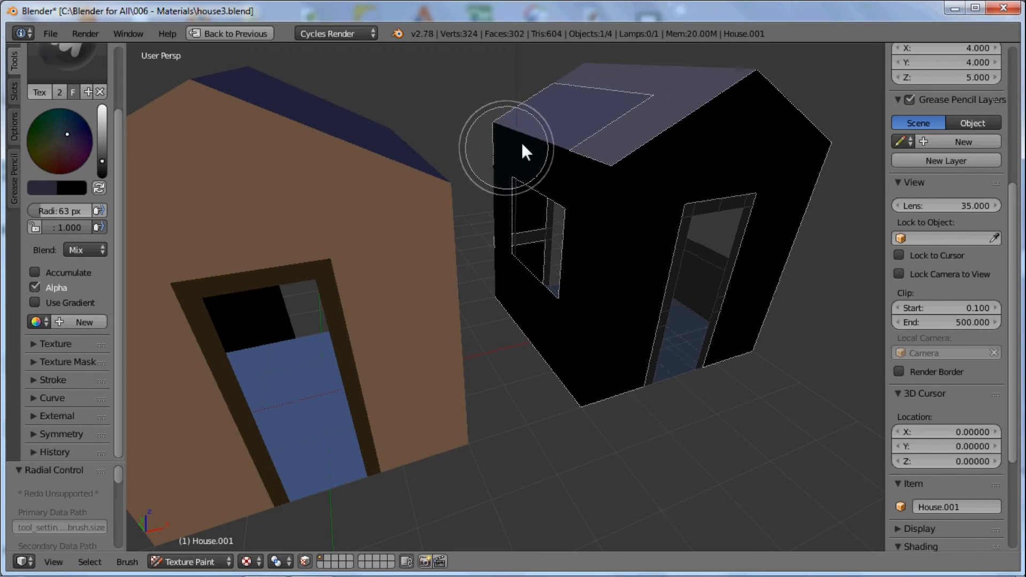
# Add the wall faces on the remaining sides of the black house to the paint selection.
pyautogui.moveTo(559, 165)
pyautogui.mouseDown(button='middle')
pyautogui.moveTo(562, 229)
pyautogui.moveTo(779, 202)
pyautogui.mouseUp(button='middle')
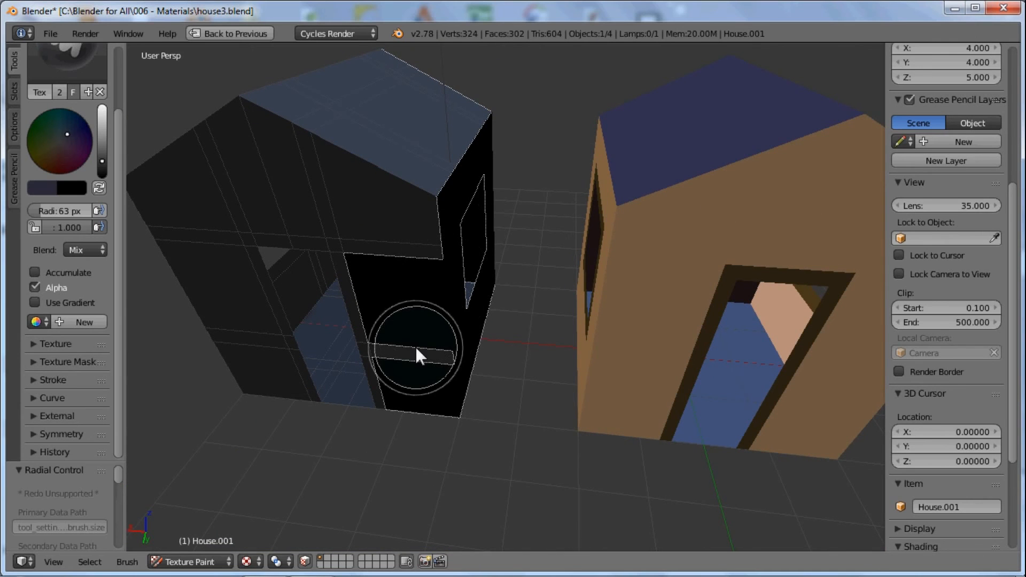
pyautogui.moveTo(416, 346)
pyautogui.mouseDown()
pyautogui.moveTo(400, 233)
pyautogui.moveTo(371, 226)
pyautogui.mouseUp()
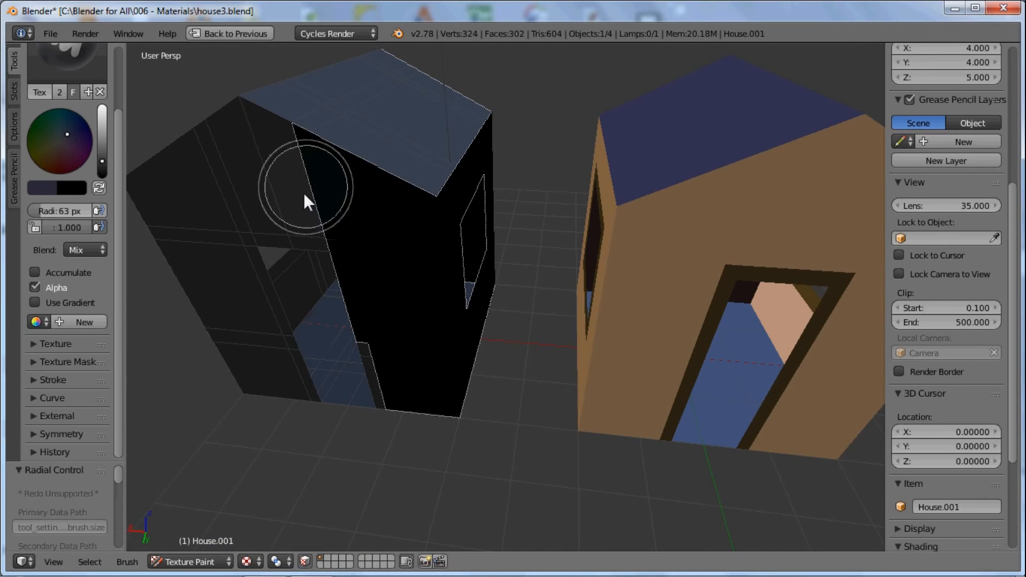
pyautogui.hotkey('ctrl', 'z')
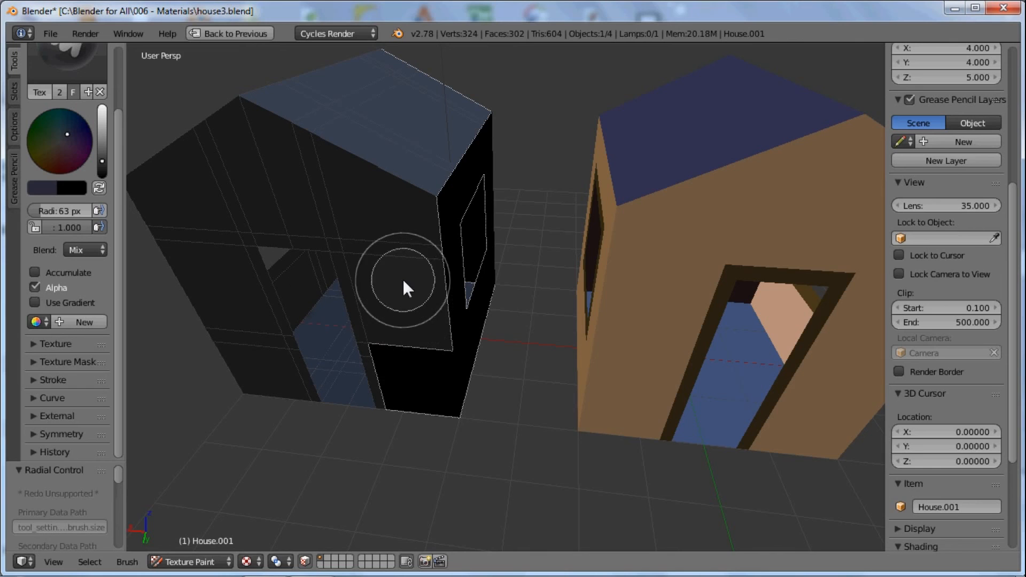
pyautogui.hotkey('ctrl', 'shift', 'z')
pyautogui.moveTo(246, 168)
pyautogui.mouseDown()
pyautogui.moveTo(206, 172)
pyautogui.moveTo(336, 187)
pyautogui.moveTo(201, 202)
pyautogui.moveTo(180, 227)
pyautogui.moveTo(246, 350)
pyautogui.moveTo(294, 306)
pyautogui.mouseUp()
pyautogui.moveTo(294, 306); pyautogui.dragTo(451, 290, button='middle')
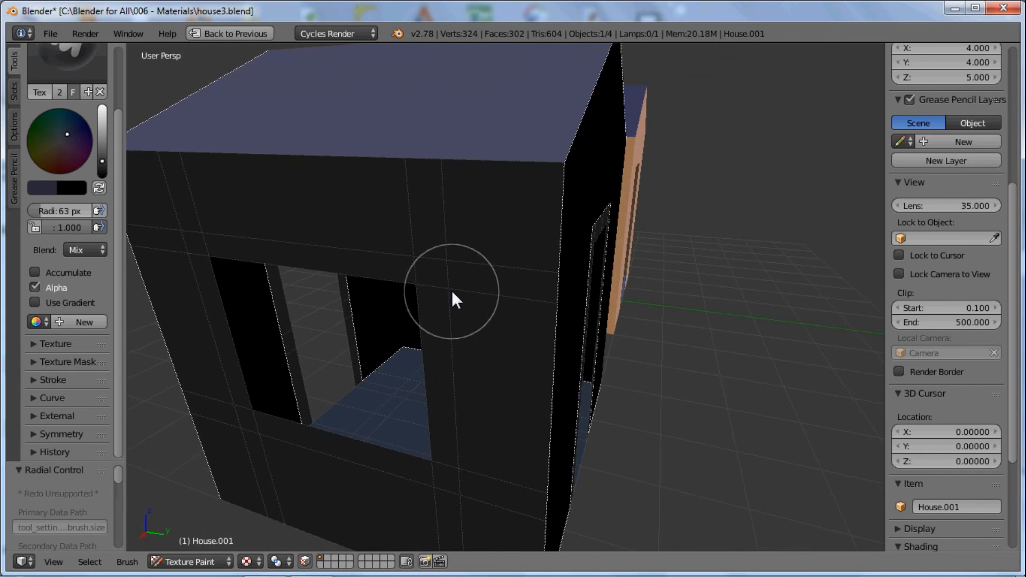
pyautogui.moveTo(468, 526)
pyautogui.mouseDown()
pyautogui.moveTo(499, 480)
pyautogui.moveTo(490, 258)
pyautogui.moveTo(419, 210)
pyautogui.moveTo(154, 183)
pyautogui.moveTo(165, 194)
pyautogui.moveTo(155, 257)
pyautogui.moveTo(210, 327)
pyautogui.moveTo(224, 465)
pyautogui.moveTo(286, 500)
pyautogui.moveTo(209, 426)
pyautogui.mouseUp()
# Sample the brush colour from the tan window wall of the neighbouring coloured house.
pyautogui.scroll(-3, 358, 341)
pyautogui.moveTo(365, 341)
pyautogui.mouseDown(button='middle')
pyautogui.moveTo(570, 406)
pyautogui.moveTo(507, 338)
pyautogui.moveTo(492, 352)
pyautogui.moveTo(435, 178)
pyautogui.mouseUp(button='middle')
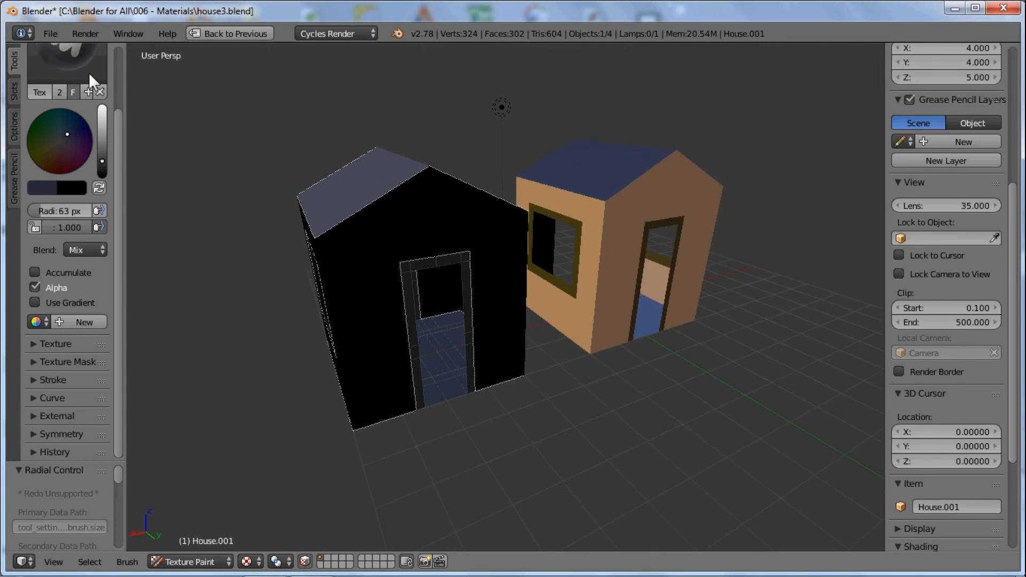
pyautogui.click(37, 188)
pyautogui.click(154, 354)
pyautogui.click(569, 320)
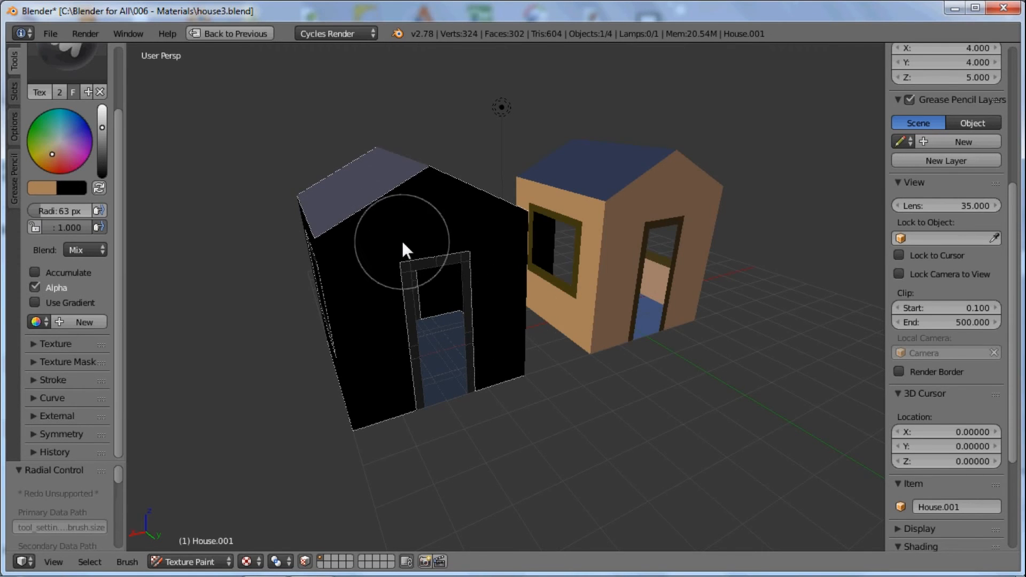
pyautogui.scroll(-3, 469, 268)
pyautogui.moveTo(469, 268); pyautogui.dragTo(665, 137, button='middle')
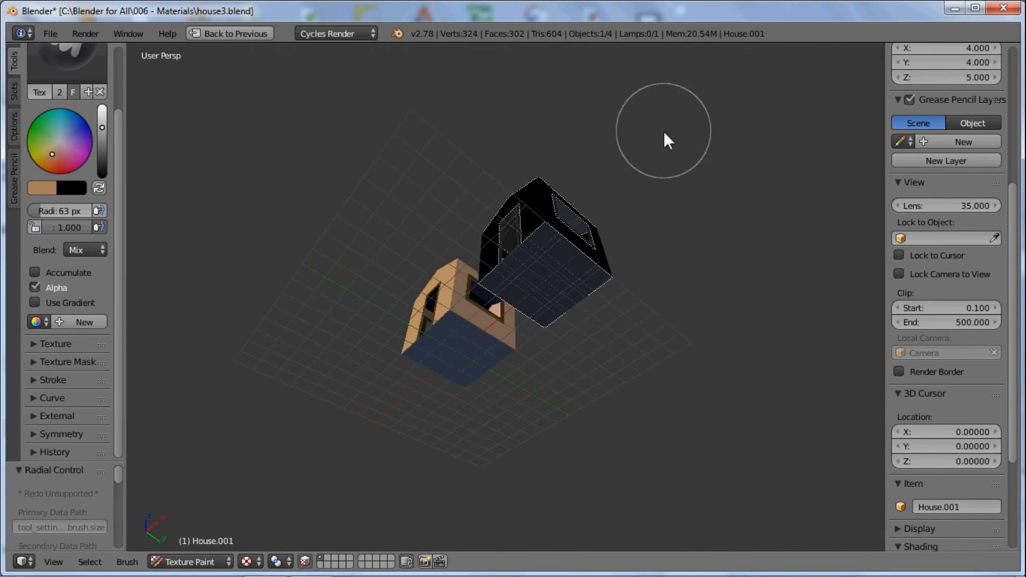
pyautogui.scroll(5, 561, 251)
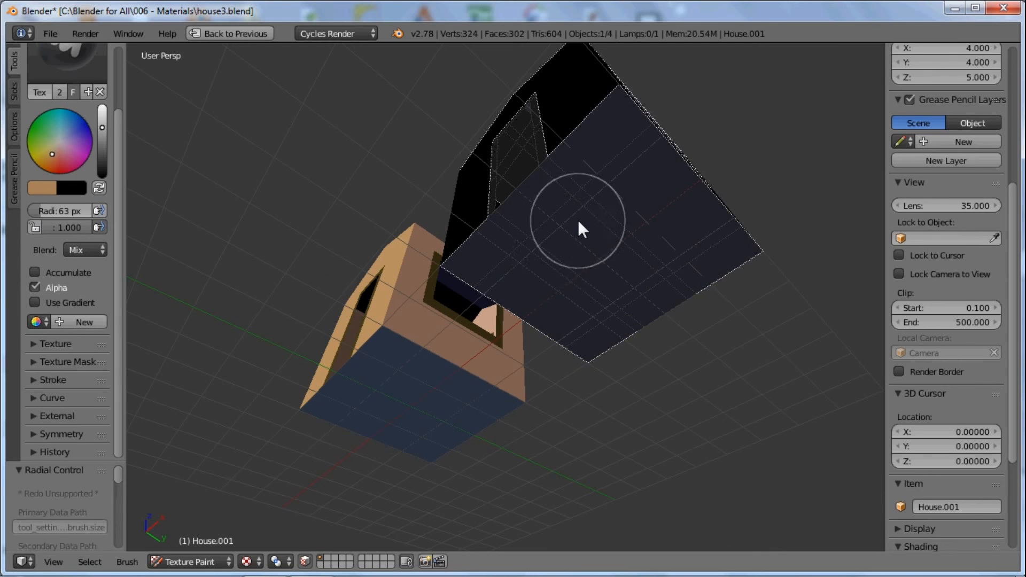
pyautogui.press('c')
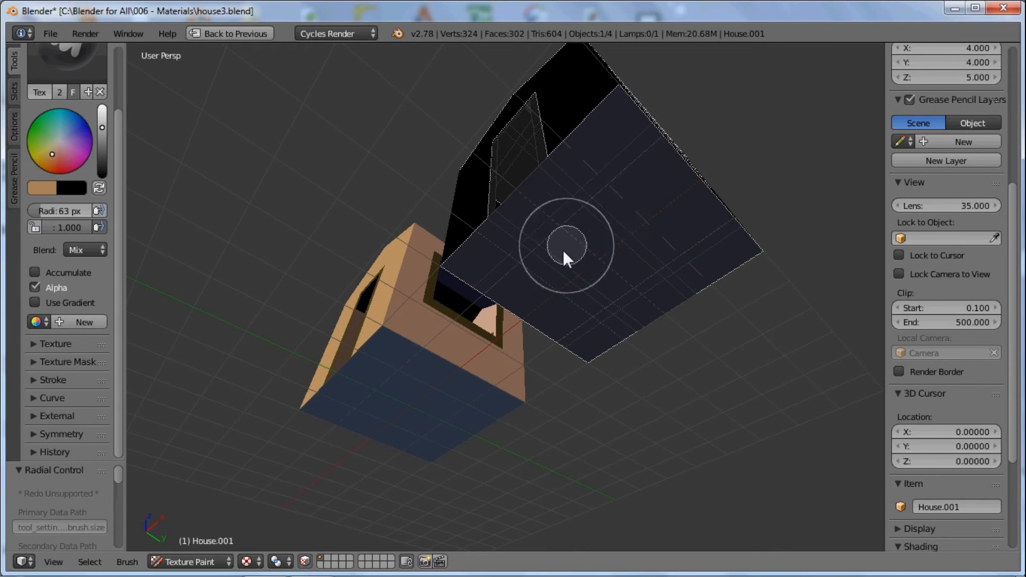
pyautogui.press('Escape')
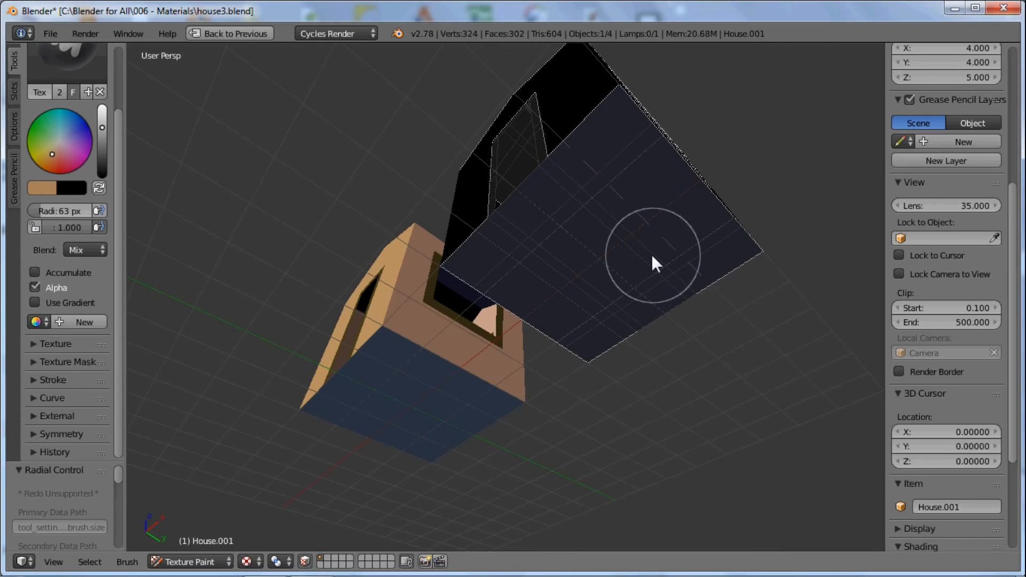
# Set the brush radius to 145 px and paint the masked outer walls of the black house with the sampled tan.
pyautogui.moveTo(653, 255); pyautogui.dragTo(480, 274, button='middle')
pyautogui.scroll(-4, 448, 206)
pyautogui.press('f')
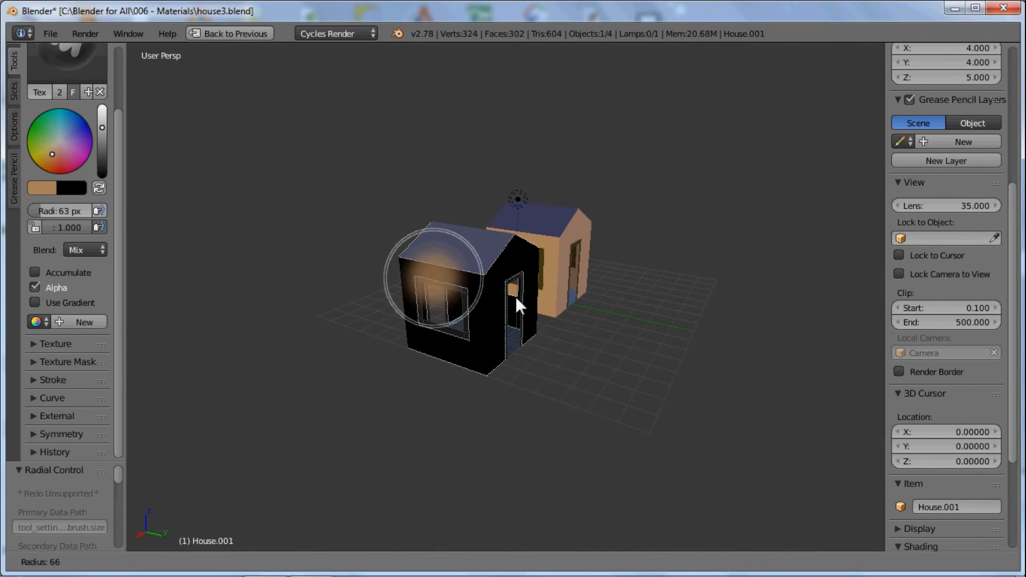
pyautogui.click(537, 310)
pyautogui.moveTo(482, 286)
pyautogui.mouseDown()
pyautogui.moveTo(402, 303)
pyautogui.moveTo(405, 291)
pyautogui.moveTo(477, 329)
pyautogui.mouseUp()
pyautogui.moveTo(368, 252); pyautogui.dragTo(642, 296, button='middle')
pyautogui.moveTo(612, 274)
pyautogui.mouseDown()
pyautogui.moveTo(562, 299)
pyautogui.moveTo(563, 236)
pyautogui.moveTo(535, 315)
pyautogui.mouseUp()
pyautogui.moveTo(521, 295)
pyautogui.mouseDown(button='middle')
pyautogui.moveTo(573, 297)
pyautogui.moveTo(541, 306)
pyautogui.mouseUp(button='middle')
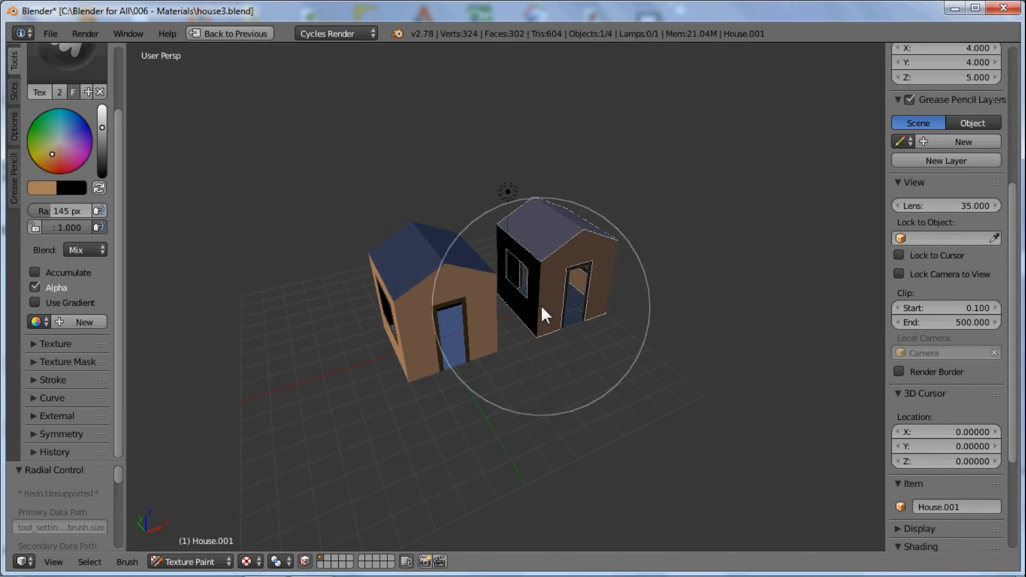
# Try painting the window wall that faces the neighbouring house, inspect it up close, and undo the stroke.
pyautogui.moveTo(541, 305)
pyautogui.mouseDown()
pyautogui.moveTo(529, 237)
pyautogui.moveTo(523, 320)
pyautogui.moveTo(503, 269)
pyautogui.mouseUp()
pyautogui.moveTo(504, 268); pyautogui.dragTo(465, 288, button='middle')
pyautogui.scroll(5, 588, 283)
pyautogui.moveTo(554, 241); pyautogui.dragTo(535, 216, button='middle')
pyautogui.hotkey('ctrl', 'z')
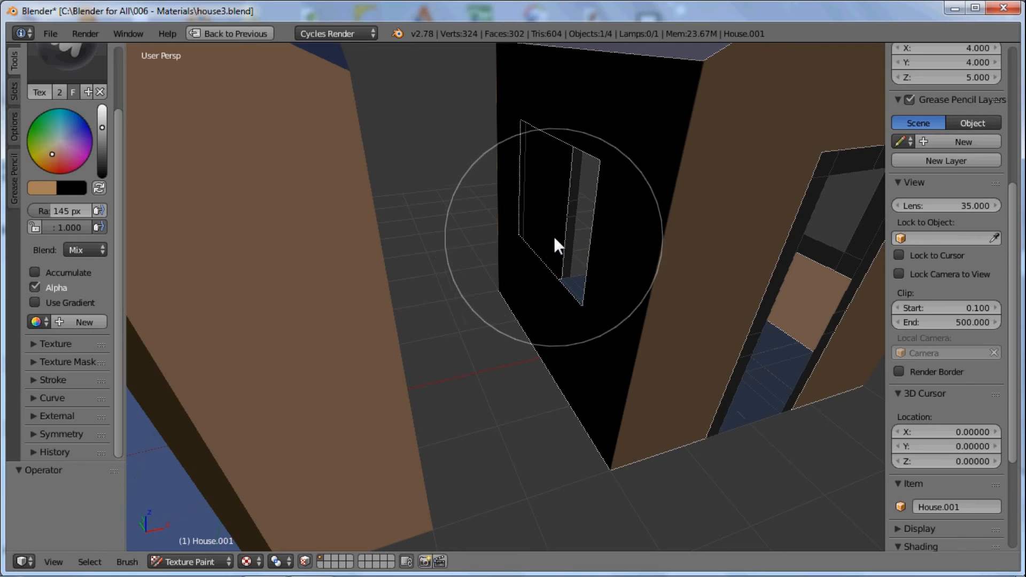
# Deselect the window frame faces on the black wall facing the neighbouring house and check the mask from around the house.
pyautogui.moveTo(549, 250)
pyautogui.mouseDown(button='middle')
pyautogui.moveTo(569, 254)
pyautogui.moveTo(488, 277)
pyautogui.mouseUp(button='middle')
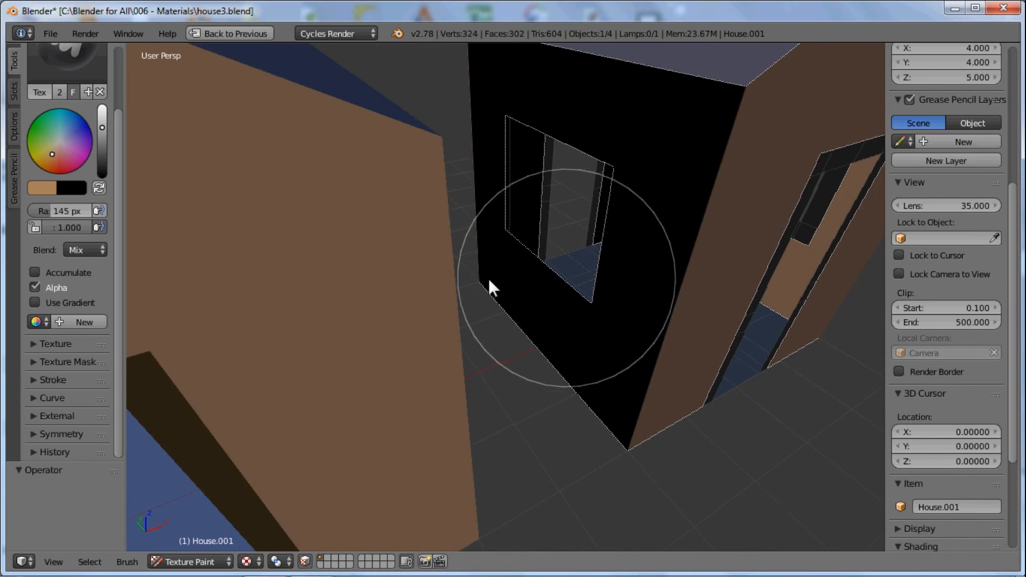
pyautogui.press('f')
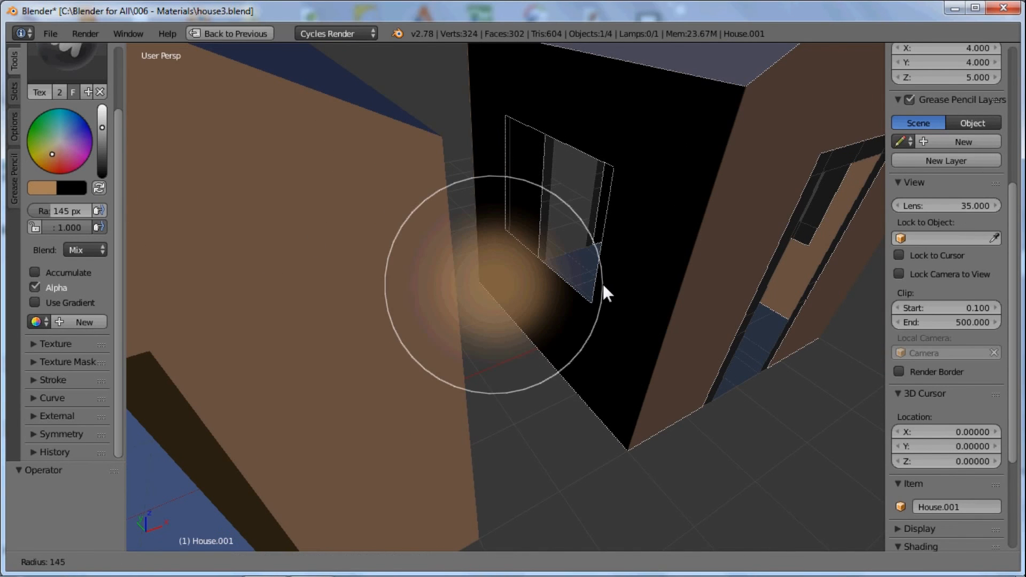
pyautogui.click(603, 284)
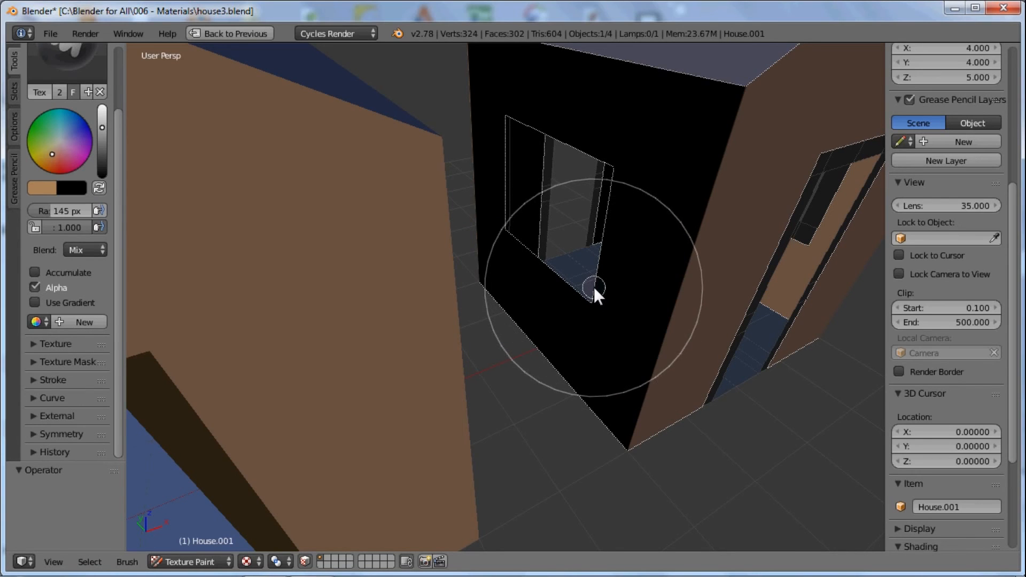
pyautogui.hotkey('shift', 'l')
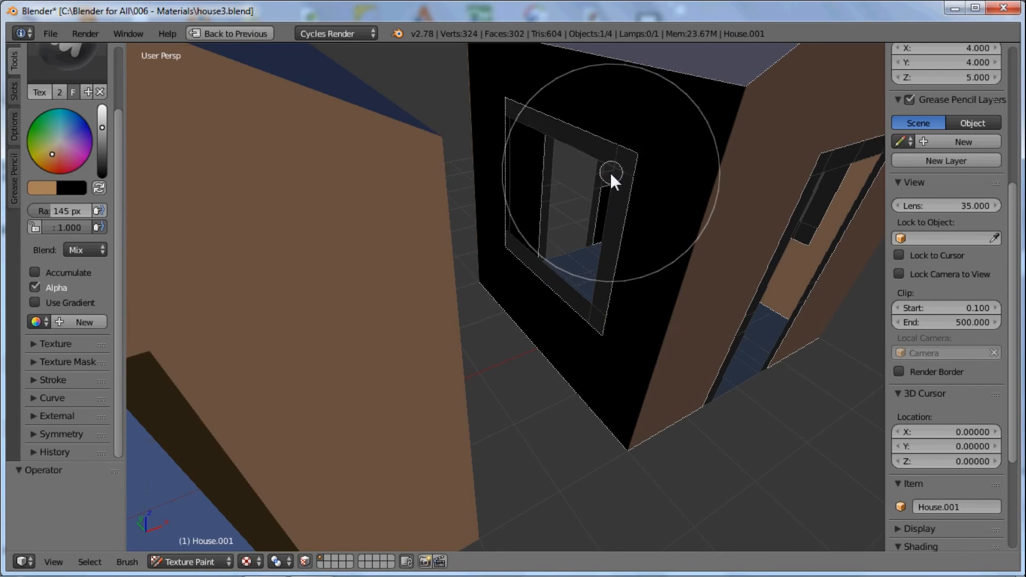
pyautogui.press('l')
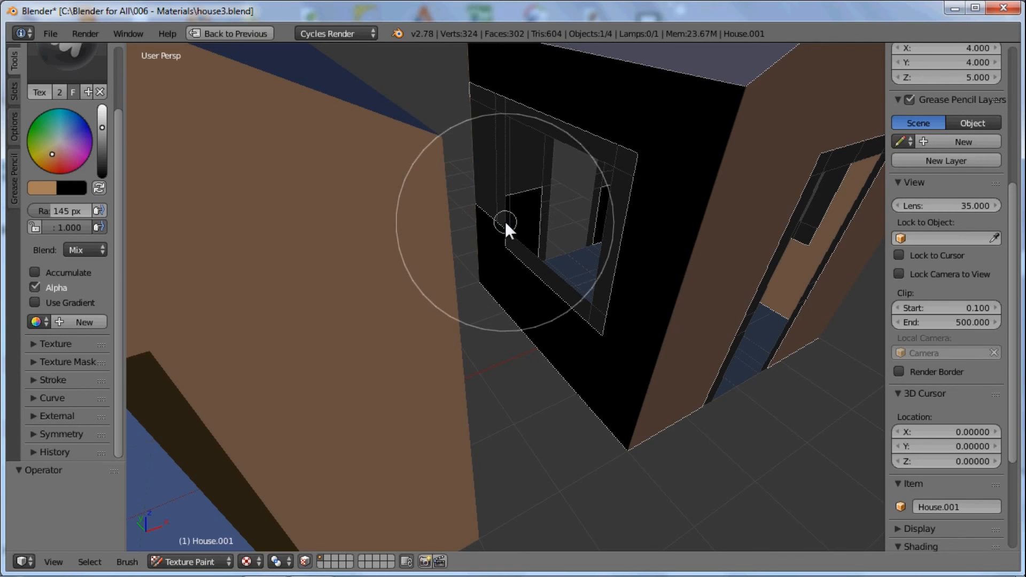
pyautogui.press('l')
pyautogui.moveTo(522, 261); pyautogui.dragTo(662, 242, button='middle')
pyautogui.scroll(-5, 595, 229)
pyautogui.moveTo(594, 230); pyautogui.dragTo(484, 298, button='middle')
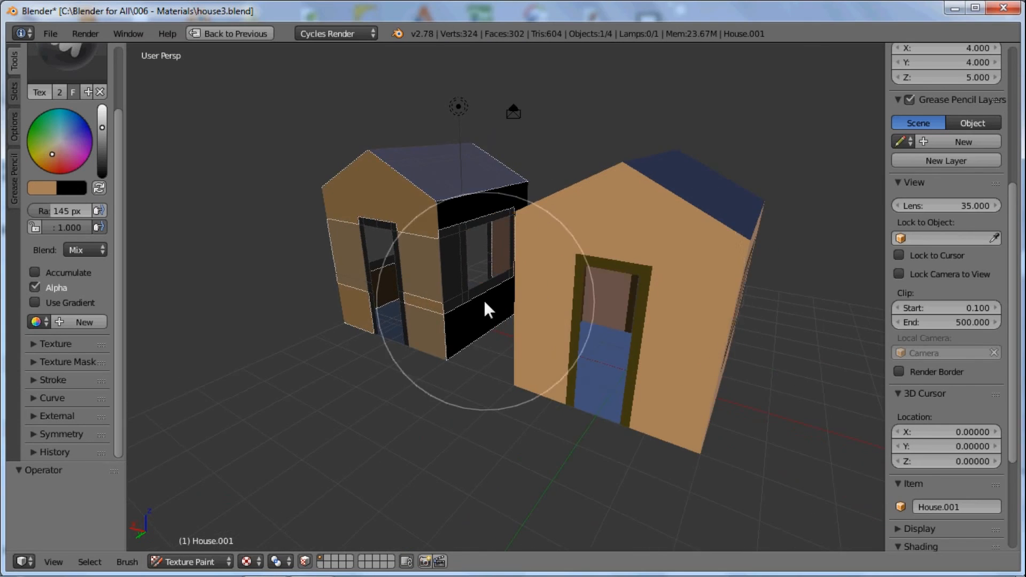
# Add the remaining unmasked wall faces at the corner between the door and the window facing the neighbouring house to the face mask.
pyautogui.scroll(6, 483, 298)
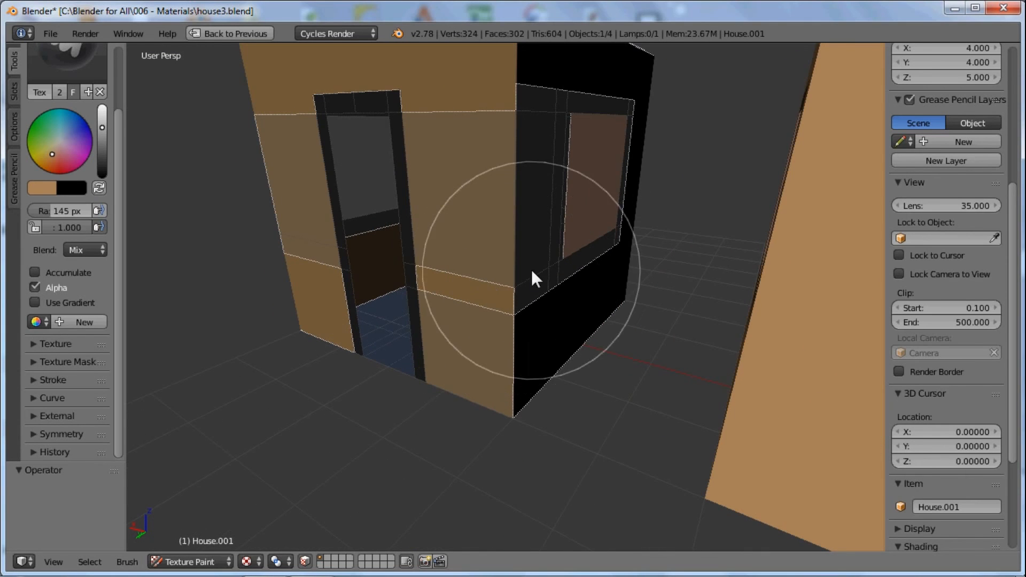
pyautogui.keyDown('shift'); pyautogui.rightClick(509, 290); pyautogui.keyUp('shift')
pyautogui.rightClick(509, 289)
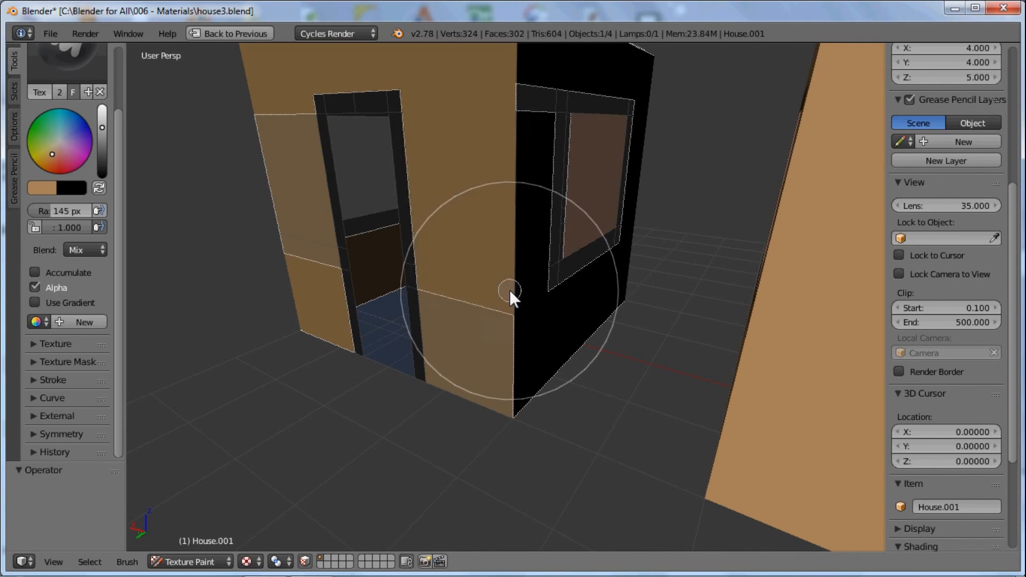
pyautogui.keyDown('shift'); pyautogui.rightClick(512, 111); pyautogui.keyUp('shift')
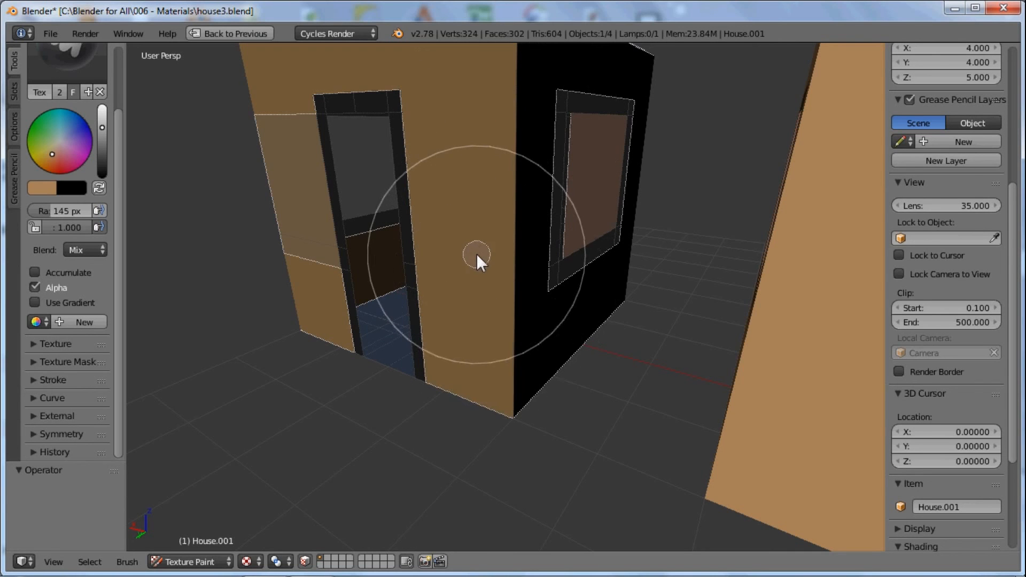
# Add the unmasked wall faces beside the opposite door to the mask and paint the black window wall facing the neighbouring house tan.
pyautogui.moveTo(479, 259)
pyautogui.mouseDown(button='middle')
pyautogui.moveTo(412, 259)
pyautogui.moveTo(575, 247)
pyautogui.mouseUp(button='middle')
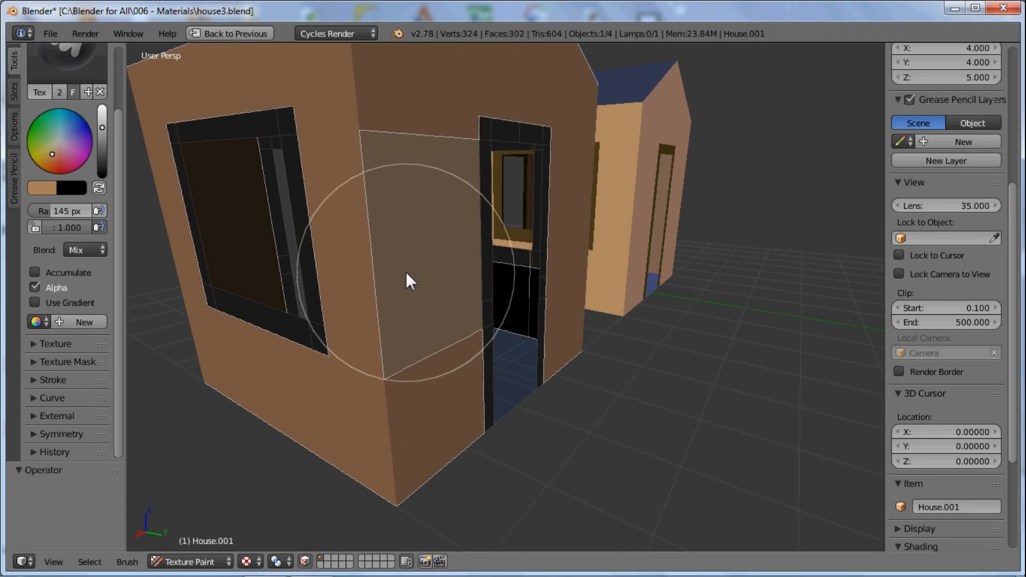
pyautogui.scroll(-4, 406, 272)
pyautogui.moveTo(422, 290)
pyautogui.mouseDown(button='middle')
pyautogui.moveTo(332, 319)
pyautogui.moveTo(241, 320)
pyautogui.moveTo(369, 297)
pyautogui.mouseUp(button='middle')
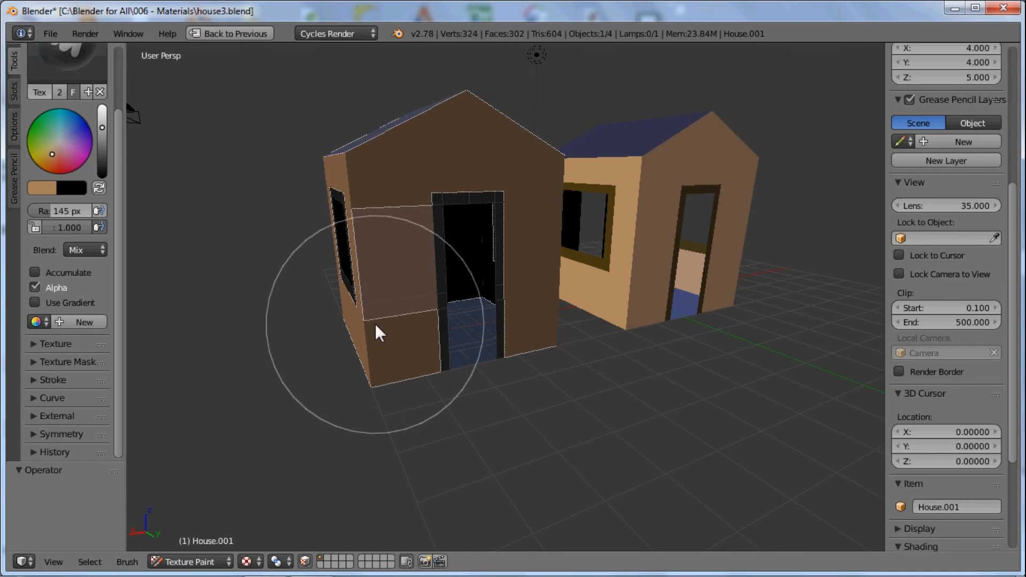
pyautogui.press('c')
pyautogui.click(380, 278)
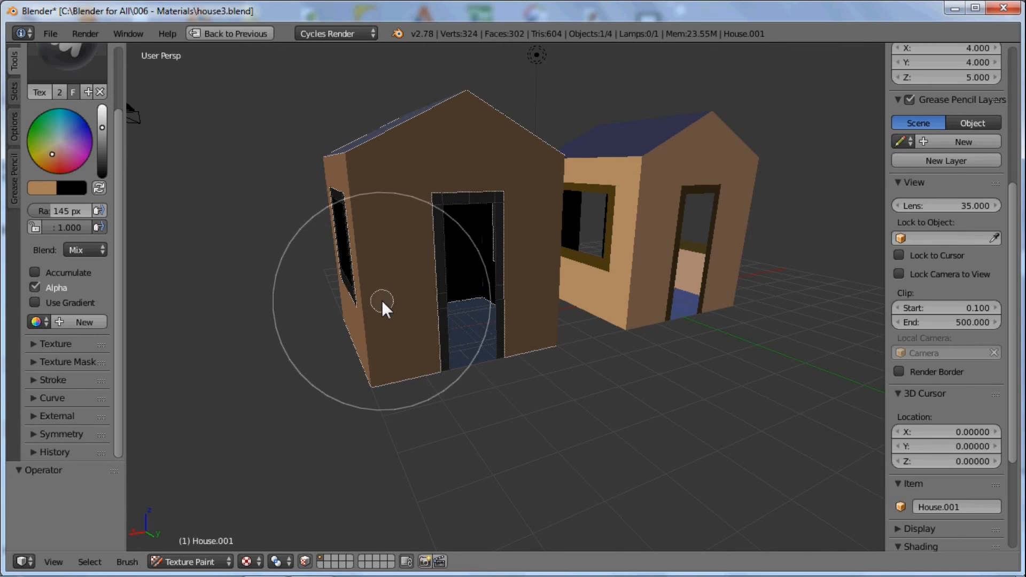
pyautogui.rightClick(381, 297)
pyautogui.moveTo(381, 293)
pyautogui.mouseDown(button='middle')
pyautogui.moveTo(389, 259)
pyautogui.moveTo(542, 277)
pyautogui.moveTo(597, 268)
pyautogui.moveTo(491, 274)
pyautogui.moveTo(435, 290)
pyautogui.moveTo(524, 297)
pyautogui.moveTo(487, 301)
pyautogui.moveTo(560, 314)
pyautogui.moveTo(253, 342)
pyautogui.moveTo(488, 327)
pyautogui.moveTo(286, 298)
pyautogui.mouseUp(button='middle')
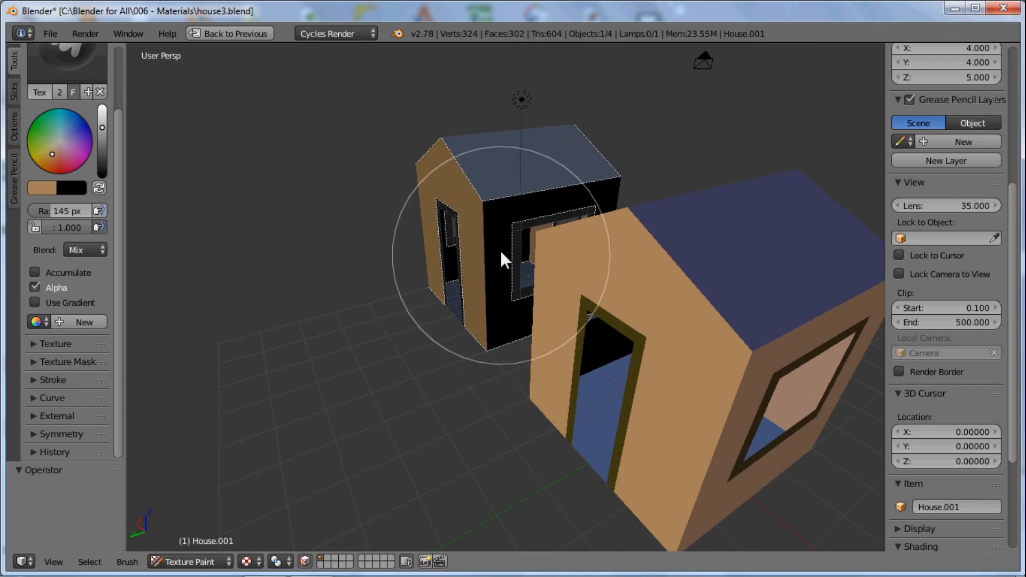
pyautogui.moveTo(500, 220)
pyautogui.mouseDown()
pyautogui.moveTo(493, 276)
pyautogui.moveTo(613, 207)
pyautogui.mouseUp()
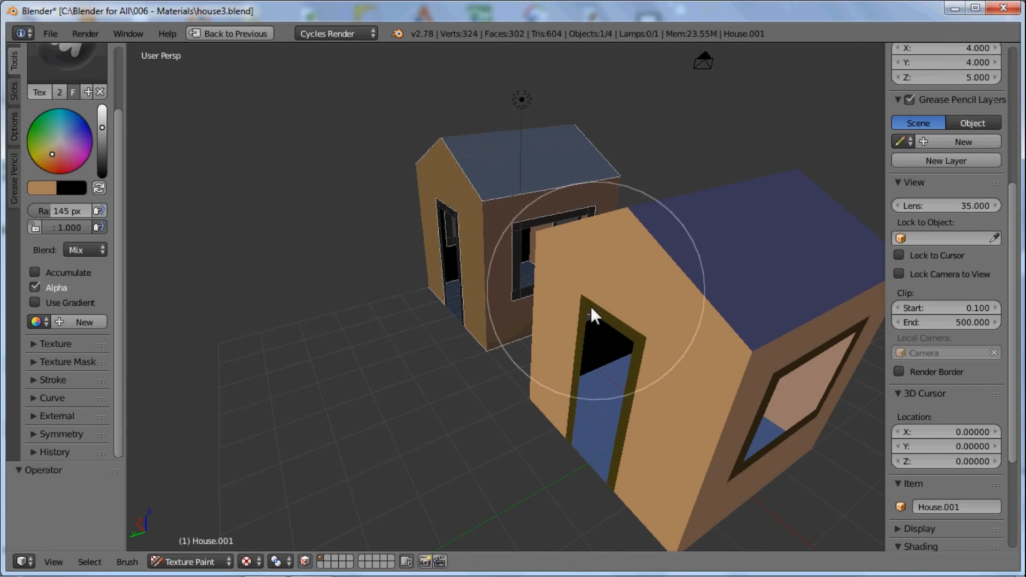
# Clear the face mask and select the door frame faces on one gable wall of the painted house.
pyautogui.moveTo(458, 297)
pyautogui.mouseDown(button='middle')
pyautogui.moveTo(501, 310)
pyautogui.moveTo(344, 346)
pyautogui.moveTo(606, 335)
pyautogui.moveTo(388, 305)
pyautogui.moveTo(550, 301)
pyautogui.moveTo(447, 334)
pyautogui.moveTo(499, 279)
pyautogui.moveTo(475, 311)
pyautogui.moveTo(540, 343)
pyautogui.moveTo(527, 342)
pyautogui.moveTo(547, 343)
pyautogui.moveTo(554, 324)
pyautogui.mouseUp(button='middle')
pyautogui.scroll(5, 465, 307)
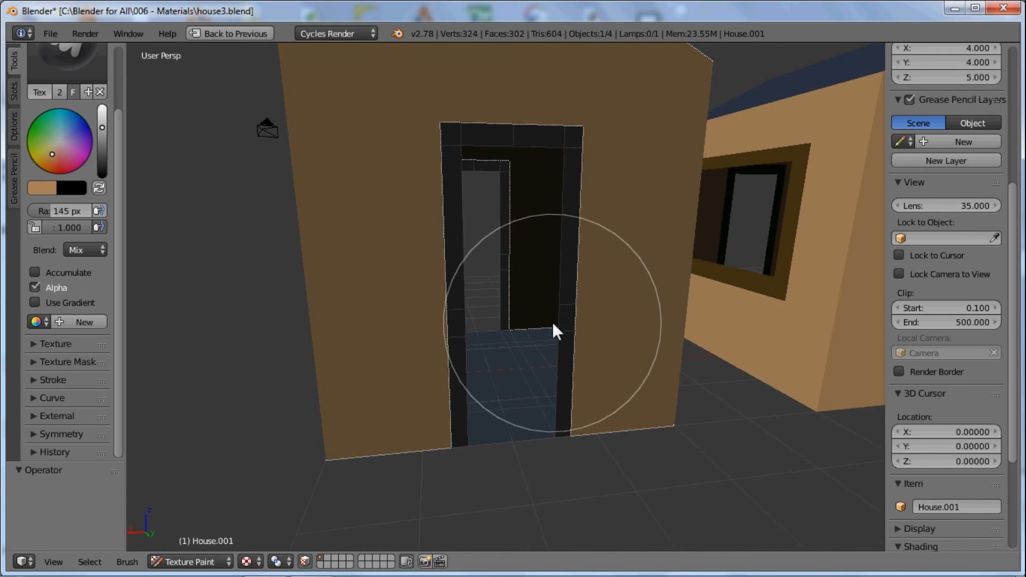
pyautogui.scroll(1, 553, 322)
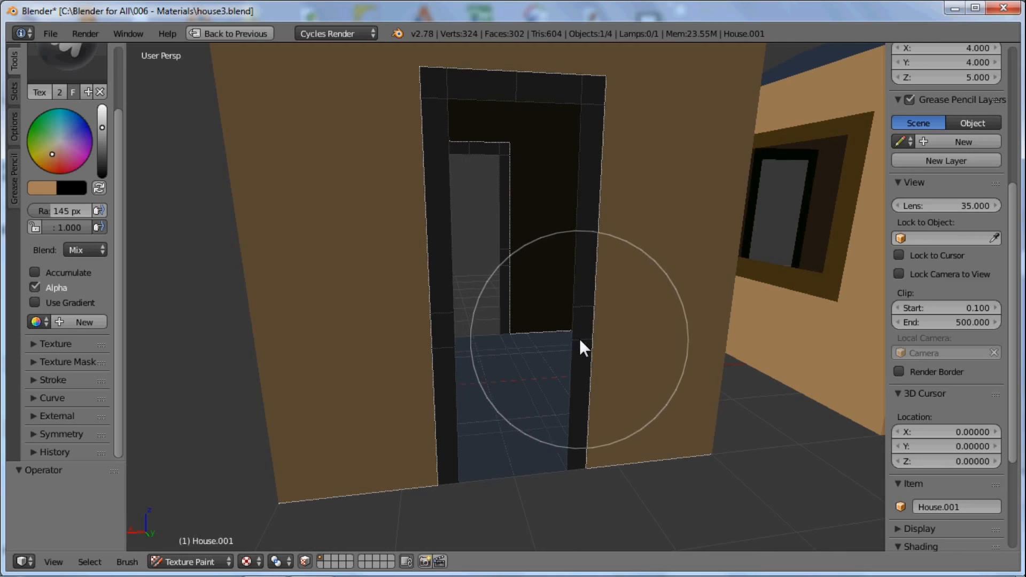
pyautogui.press('a')
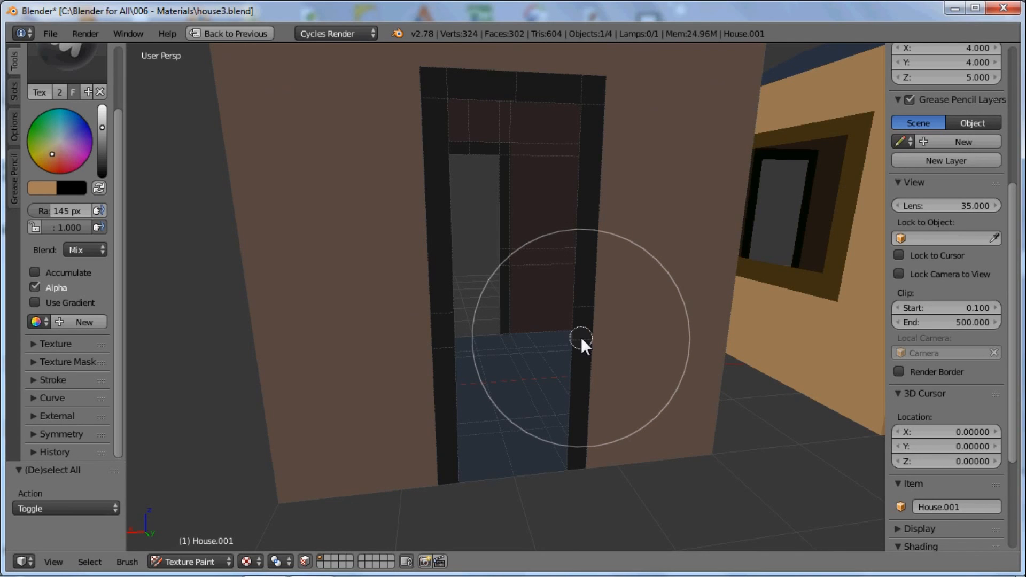
pyautogui.moveTo(581, 338)
pyautogui.mouseDown()
pyautogui.moveTo(594, 140)
pyautogui.moveTo(575, 93)
pyautogui.moveTo(441, 77)
pyautogui.moveTo(436, 100)
pyautogui.mouseUp()
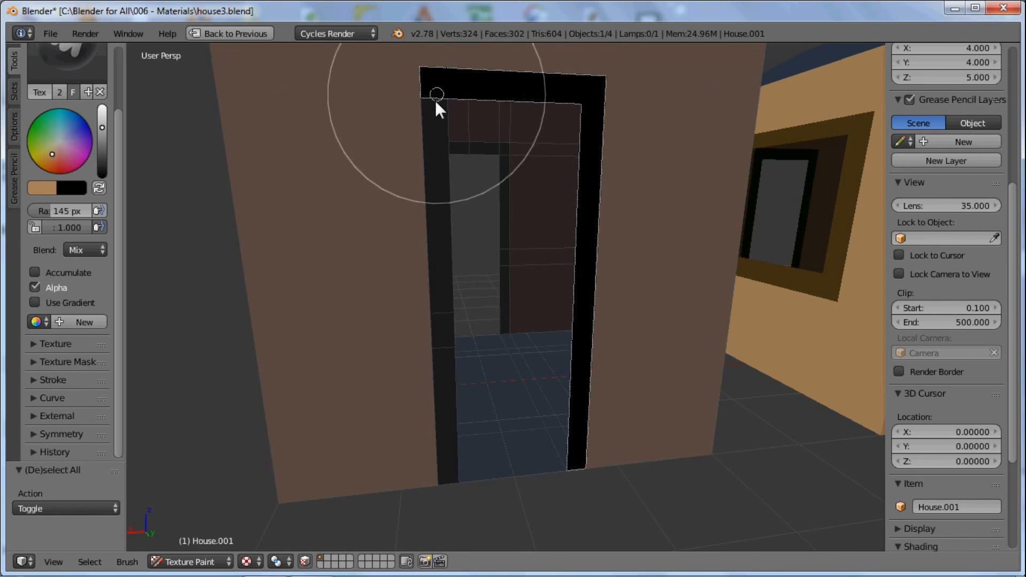
pyautogui.moveTo(442, 316); pyautogui.dragTo(439, 355)
# Add all frame faces of the window on the wall facing away from the neighbouring house to the mask.
pyautogui.scroll(-4, 409, 360)
pyautogui.moveTo(409, 360); pyautogui.dragTo(538, 378, button='middle')
pyautogui.scroll(5, 543, 363)
pyautogui.click(562, 378)
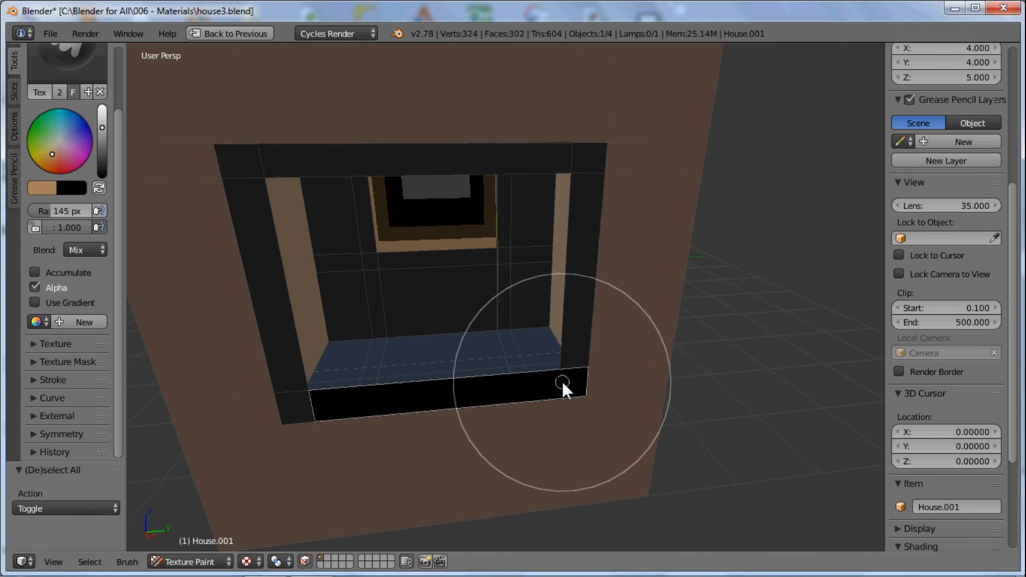
pyautogui.click(583, 168)
pyautogui.moveTo(582, 165)
pyautogui.mouseDown()
pyautogui.moveTo(265, 140)
pyautogui.moveTo(293, 394)
pyautogui.mouseUp()
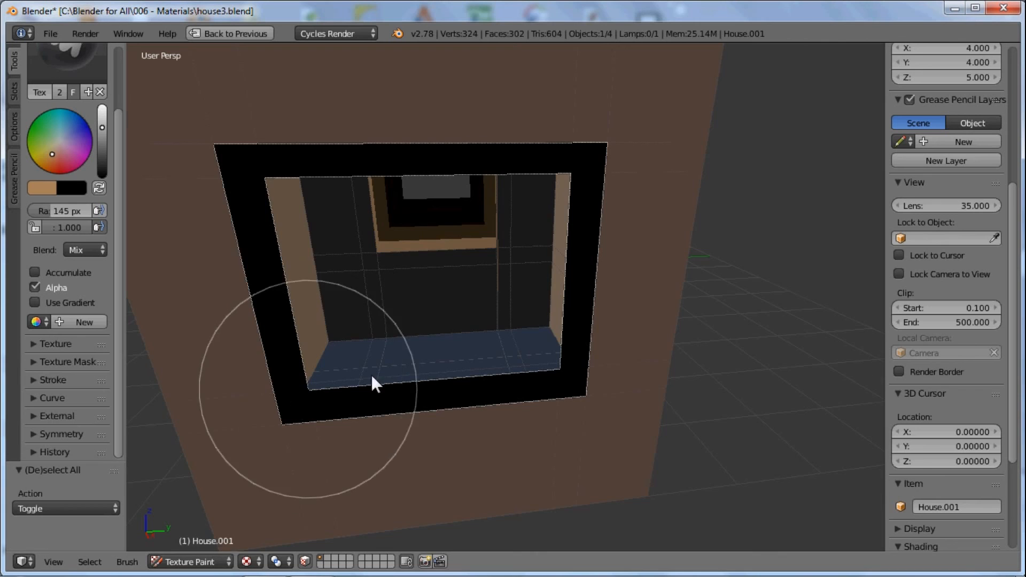
# Add all frame faces of the window on the wall facing the neighbouring house to the mask.
pyautogui.scroll(-5, 371, 383)
pyautogui.moveTo(304, 389); pyautogui.dragTo(620, 383, button='middle')
pyautogui.scroll(4, 617, 342)
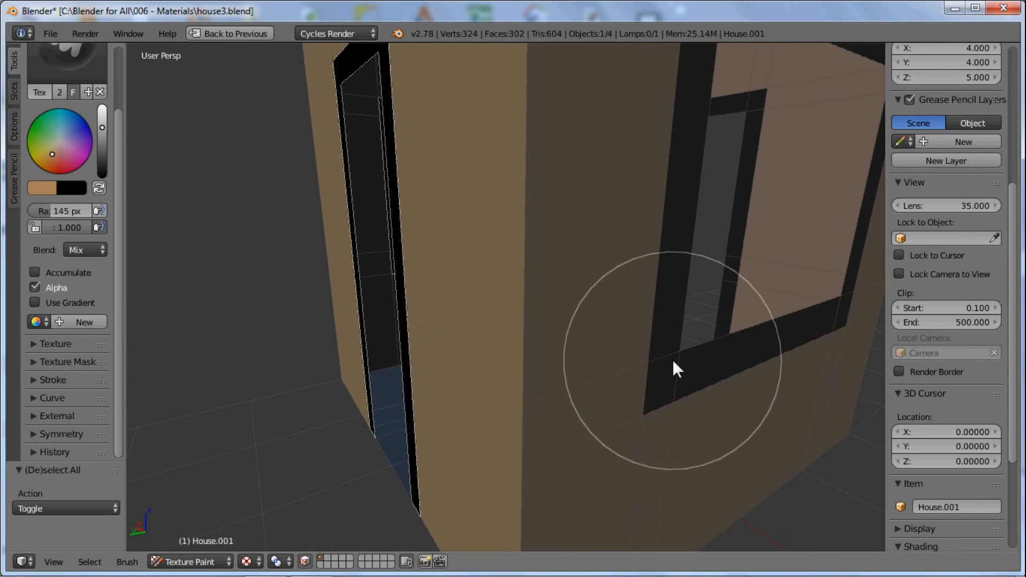
pyautogui.moveTo(673, 359); pyautogui.dragTo(611, 368, button='middle')
pyautogui.moveTo(586, 381); pyautogui.dragTo(584, 394)
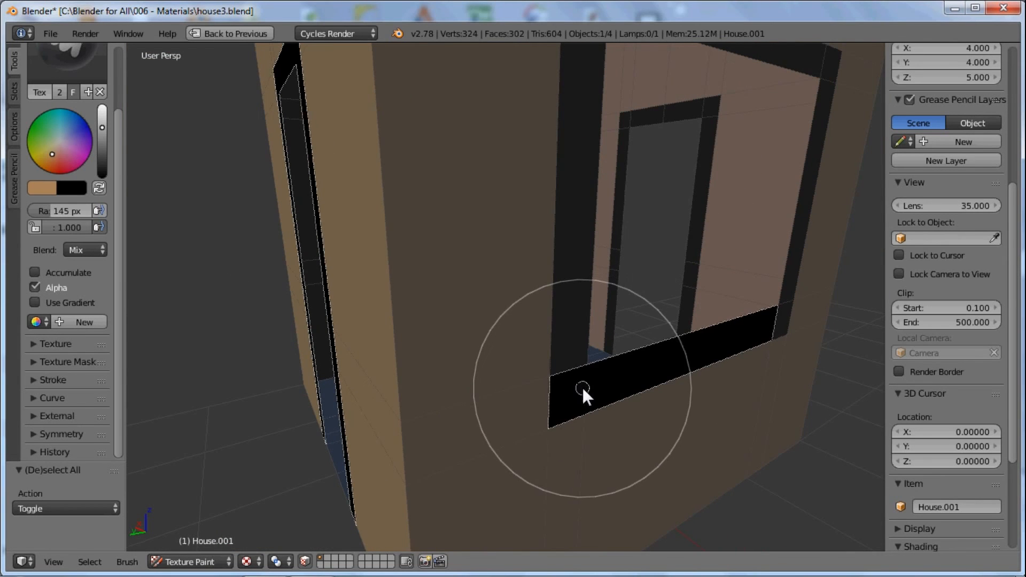
pyautogui.click(787, 306)
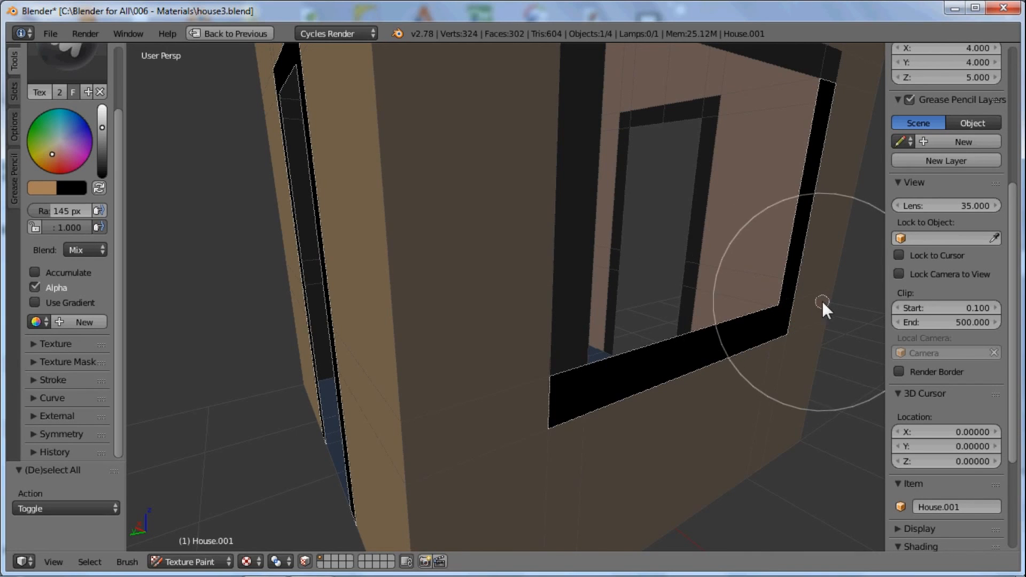
pyautogui.moveTo(743, 281)
pyautogui.mouseDown(button='middle')
pyautogui.moveTo(750, 299)
pyautogui.moveTo(819, 202)
pyautogui.mouseUp(button='middle')
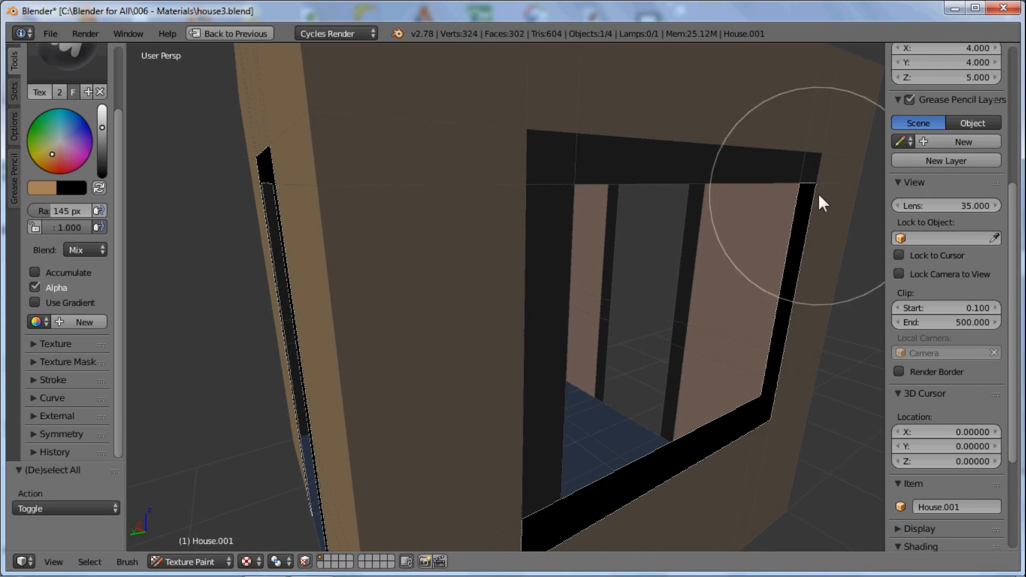
pyautogui.click(801, 165)
pyautogui.click(557, 184)
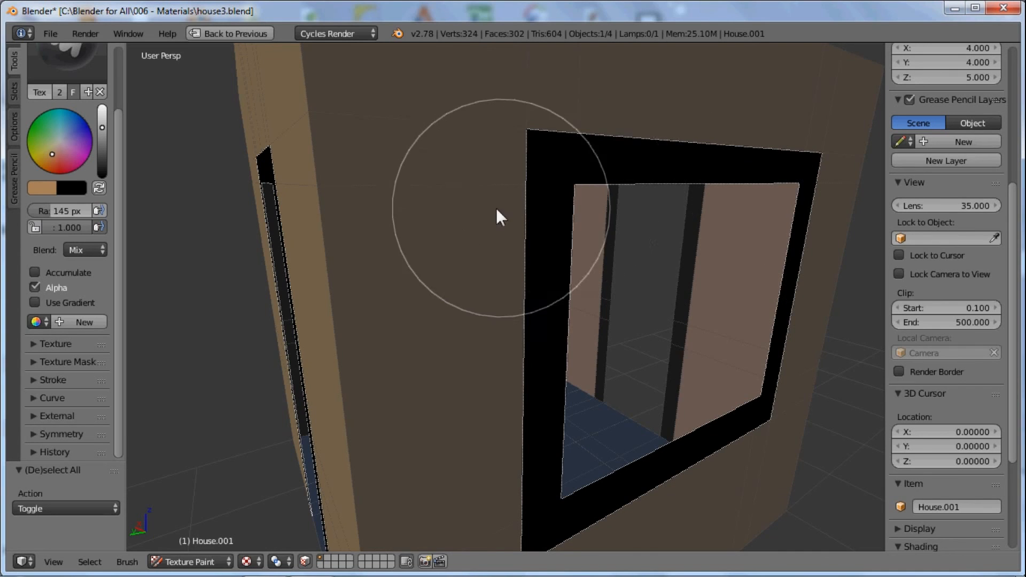
# Add the lintel and both side jambs of the door frame on the opposite gable wall to the mask.
pyautogui.moveTo(500, 217)
pyautogui.mouseDown(button='middle')
pyautogui.moveTo(648, 297)
pyautogui.moveTo(442, 327)
pyautogui.moveTo(479, 299)
pyautogui.mouseUp(button='middle')
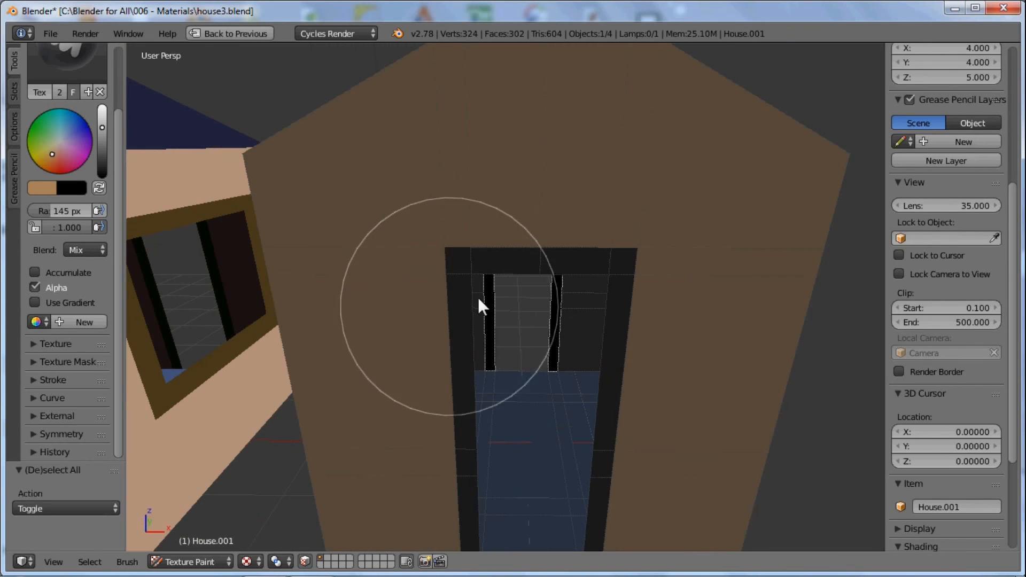
pyautogui.click(467, 261)
pyautogui.click(603, 258)
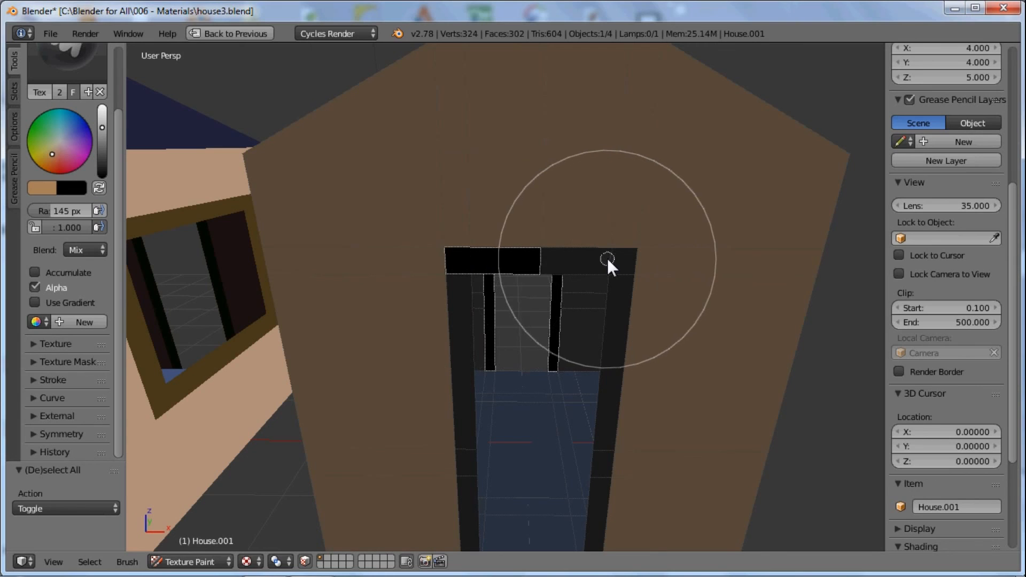
pyautogui.click(604, 450)
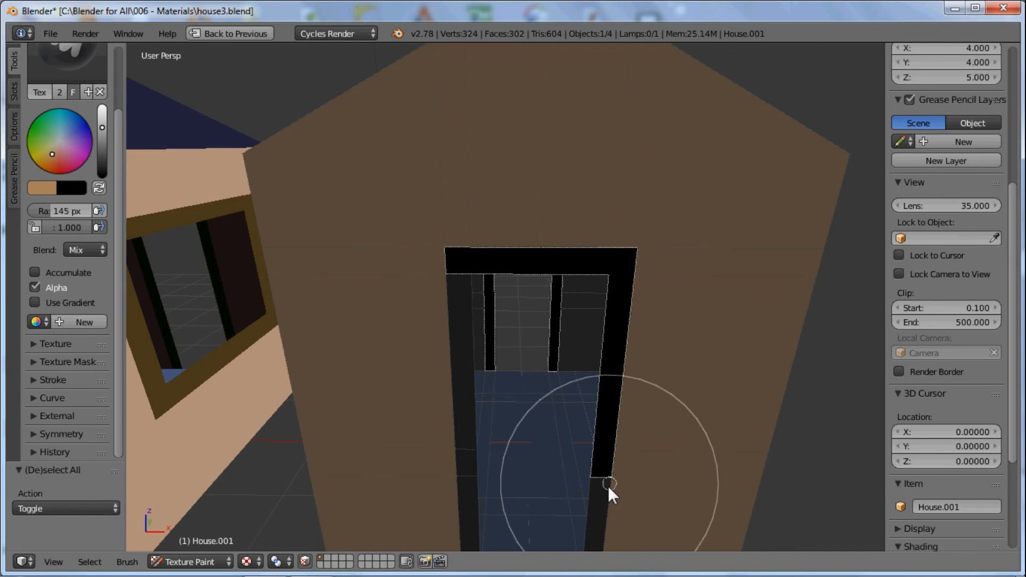
pyautogui.keyDown('shift'); pyautogui.rightClick(467, 476); pyautogui.keyUp('shift')
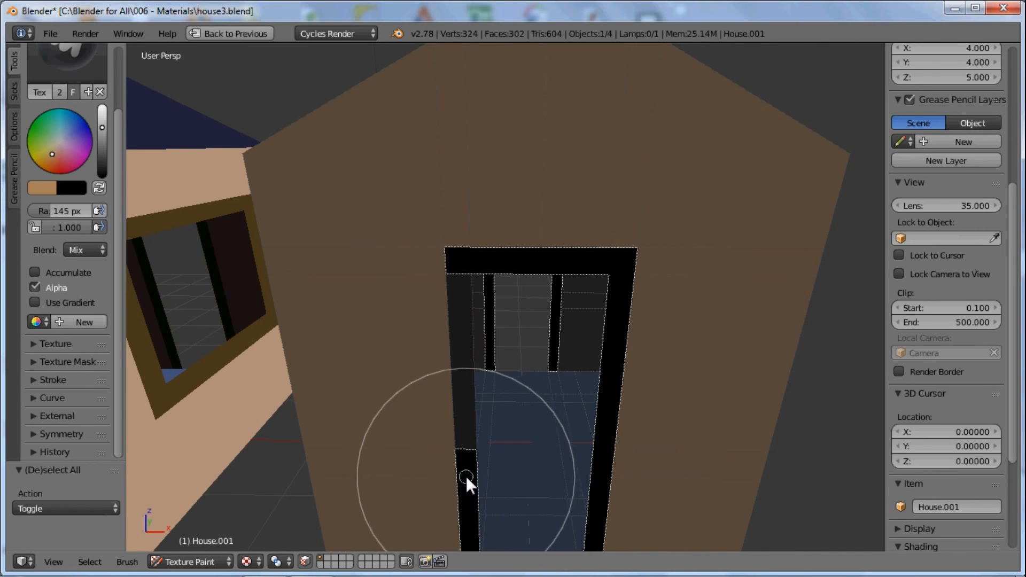
pyautogui.keyDown('shift'); pyautogui.rightClick(470, 443); pyautogui.keyUp('shift')
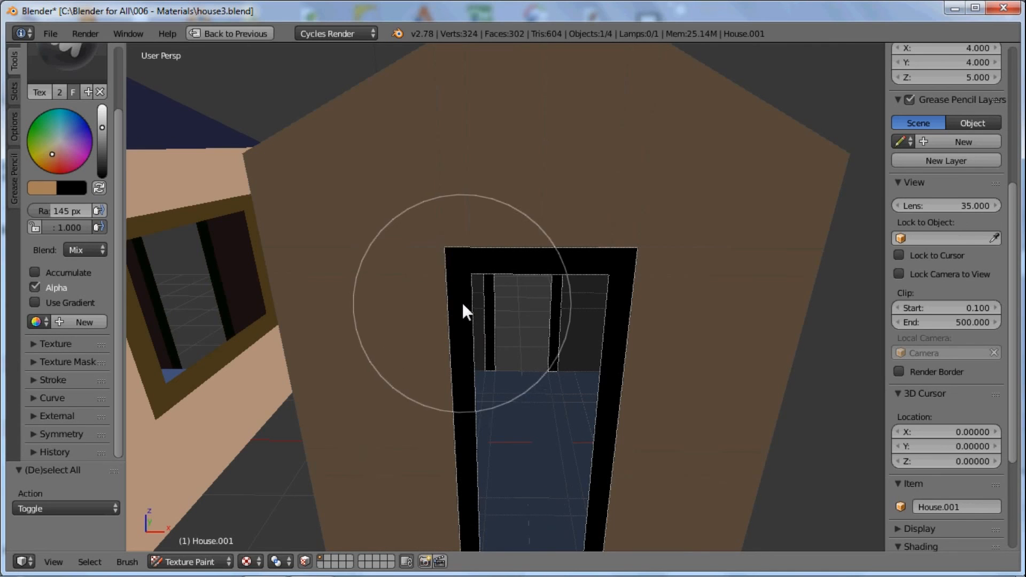
# Sample the dark brown of the neighbouring house's door frame and paint the masked door frame and the adjacent window frame with it.
pyautogui.scroll(-3, 457, 326)
pyautogui.moveTo(455, 334); pyautogui.dragTo(559, 337, button='middle')
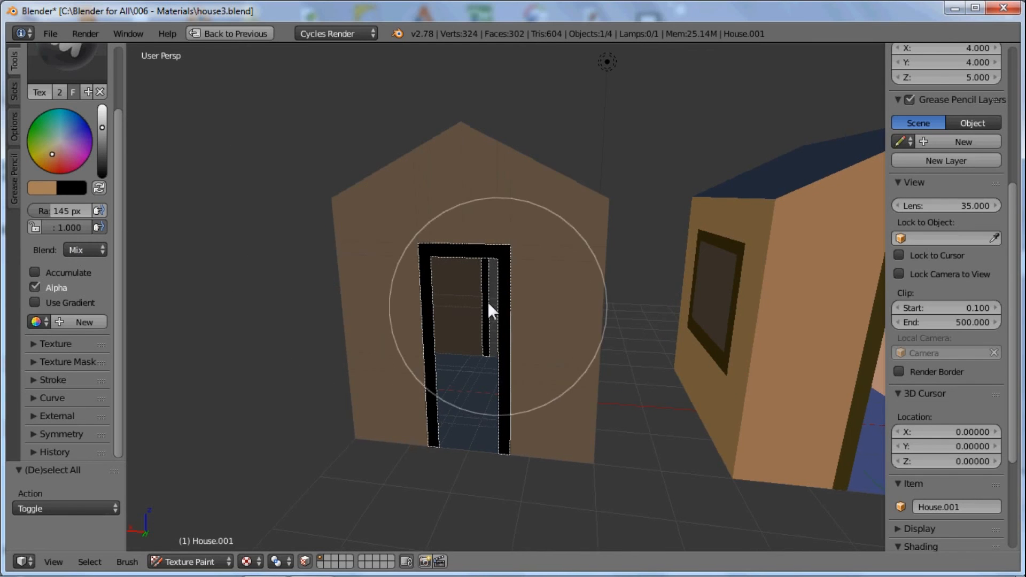
pyautogui.moveTo(488, 301); pyautogui.dragTo(468, 338, button='middle')
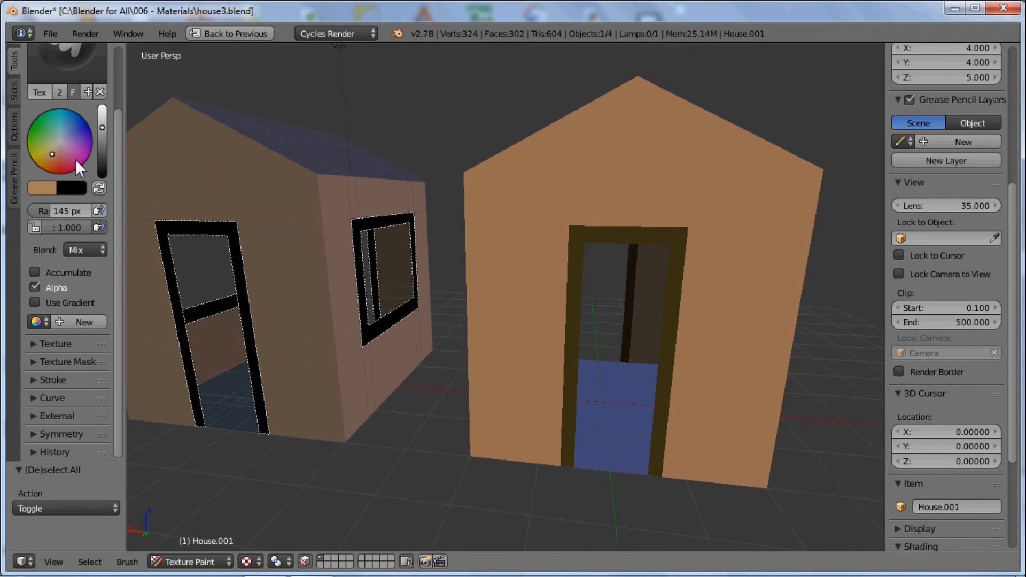
pyautogui.click(37, 185)
pyautogui.press('s')
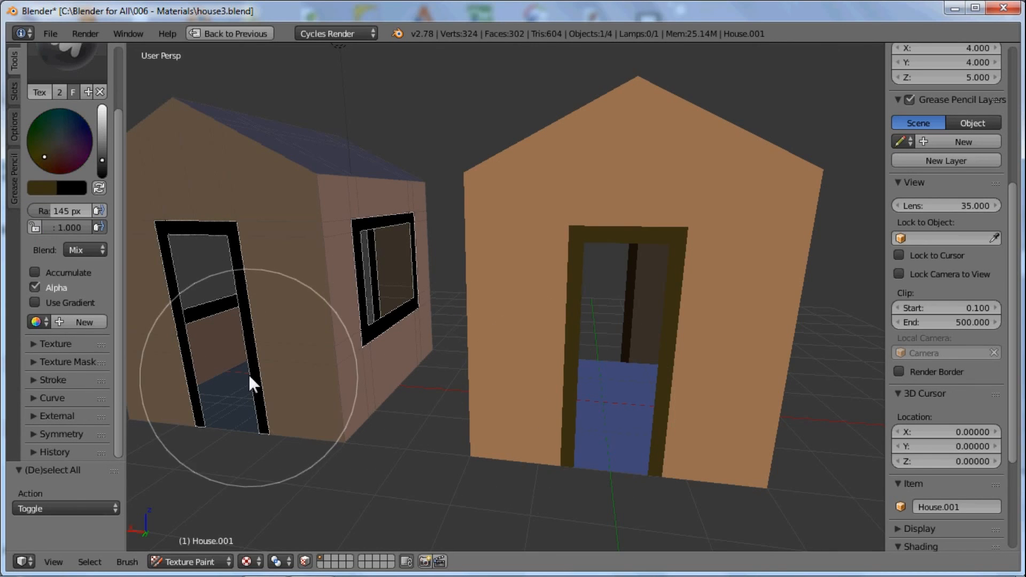
pyautogui.moveTo(254, 360)
pyautogui.mouseDown()
pyautogui.moveTo(226, 257)
pyautogui.moveTo(171, 233)
pyautogui.moveTo(178, 406)
pyautogui.mouseUp()
pyautogui.moveTo(284, 235)
pyautogui.mouseDown()
pyautogui.moveTo(396, 256)
pyautogui.moveTo(351, 368)
pyautogui.mouseUp()
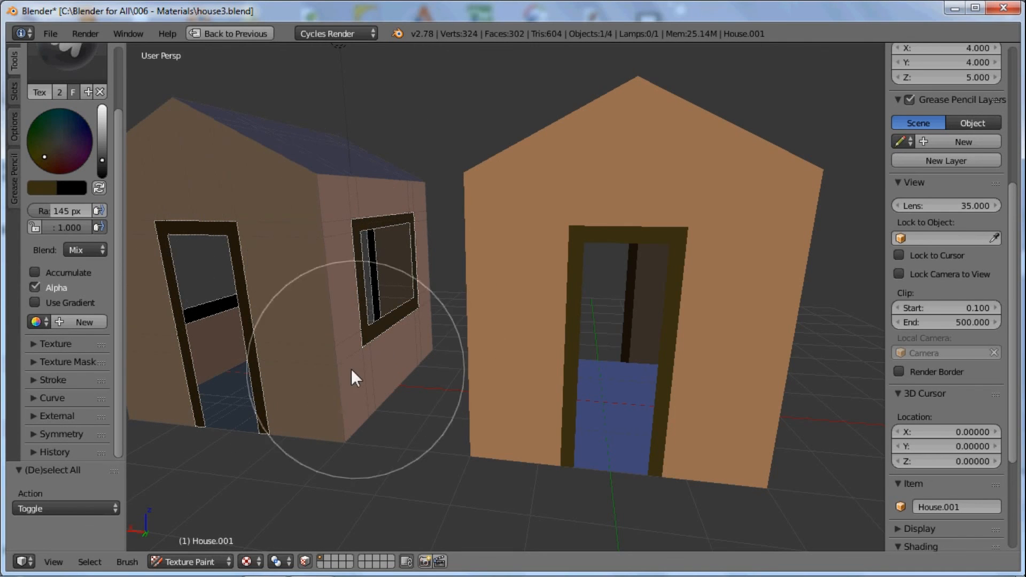
# Deselect the wall faces beside and below the outer window, keeping only frame faces masked, and check the mask from around the house.
pyautogui.scroll(-3, 242, 281)
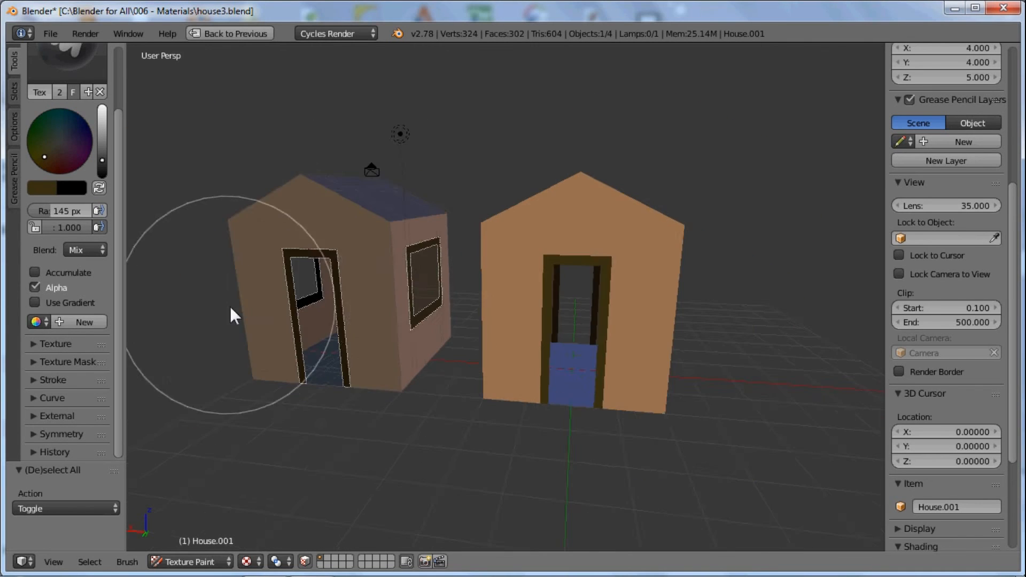
pyautogui.moveTo(229, 306); pyautogui.dragTo(402, 299, button='middle')
pyautogui.keyDown('shift'); pyautogui.rightClick(371, 366); pyautogui.keyUp('shift')
pyautogui.keyDown('shift'); pyautogui.rightClick(434, 405); pyautogui.keyUp('shift')
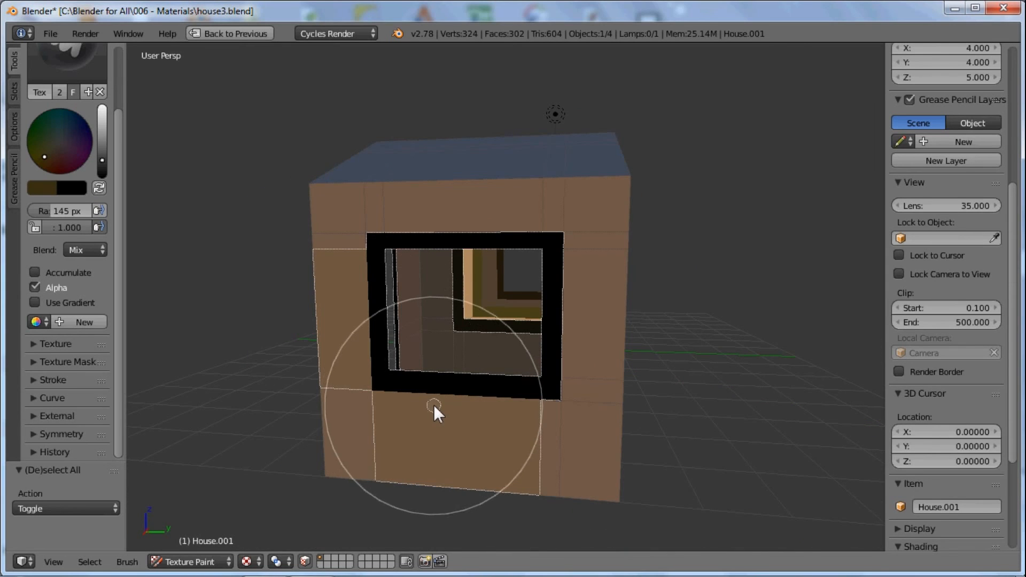
pyautogui.click(432, 406)
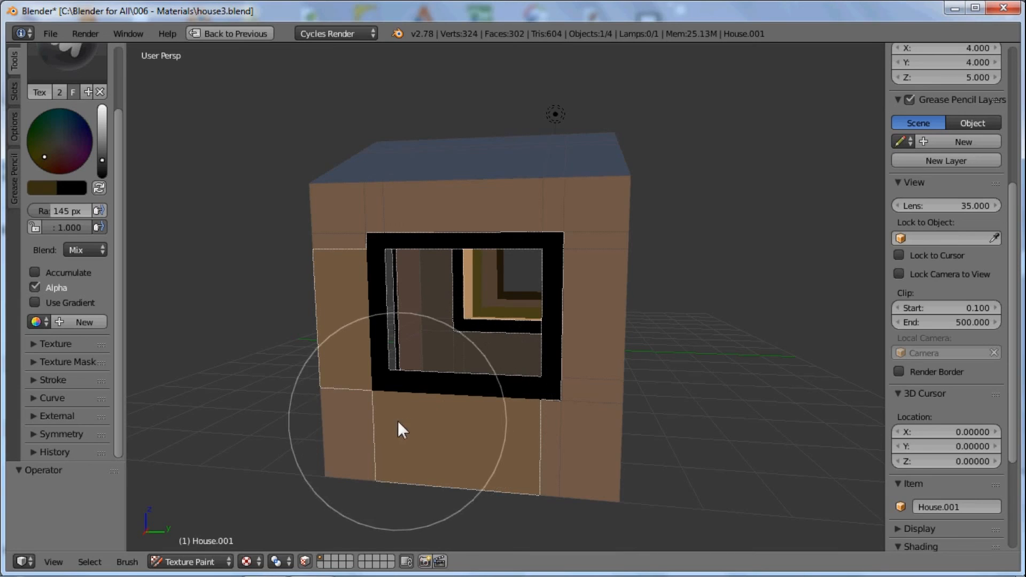
pyautogui.keyDown('shift'); pyautogui.rightClick(375, 437); pyautogui.keyUp('shift')
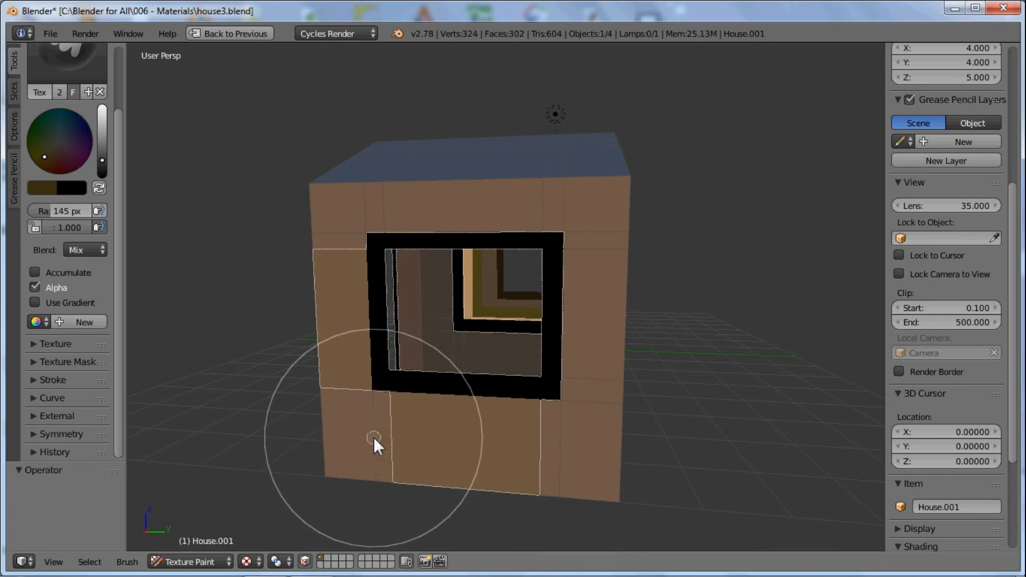
pyautogui.keyDown('shift'); pyautogui.rightClick(415, 434); pyautogui.keyUp('shift')
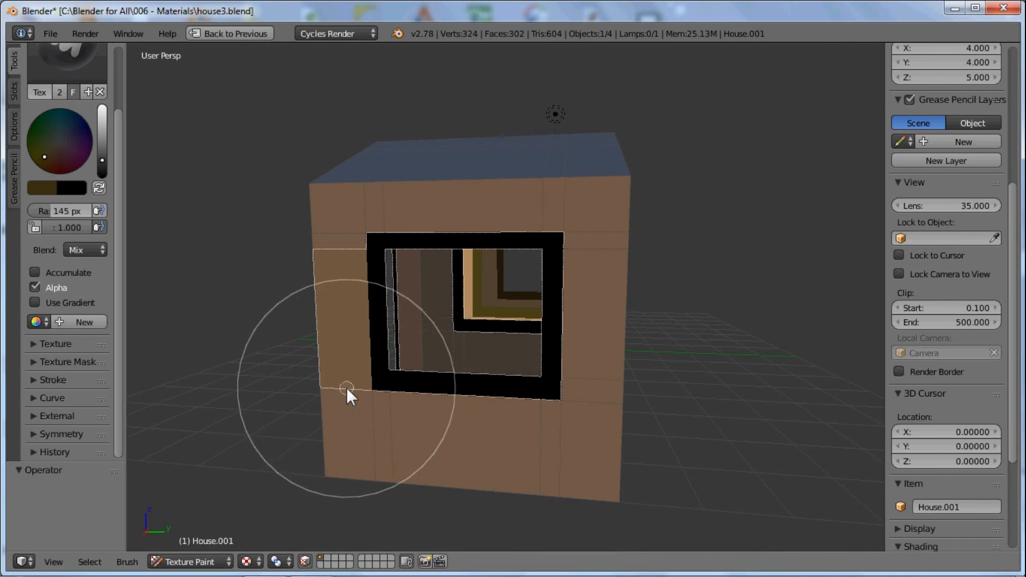
pyautogui.keyDown('shift'); pyautogui.rightClick(346, 353); pyautogui.keyUp('shift')
pyautogui.scroll(-5, 345, 350)
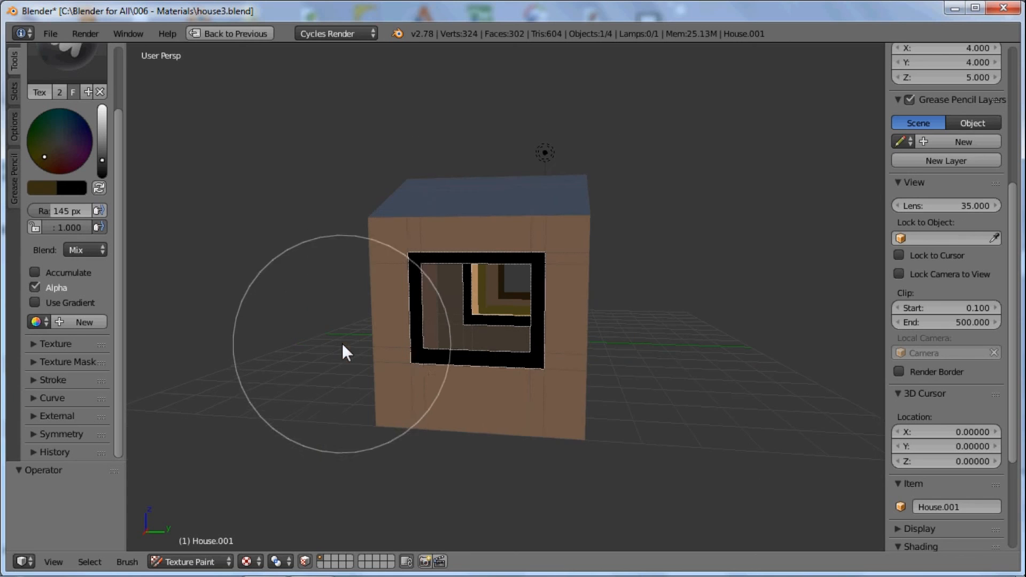
pyautogui.moveTo(533, 409); pyautogui.dragTo(376, 281, button='middle')
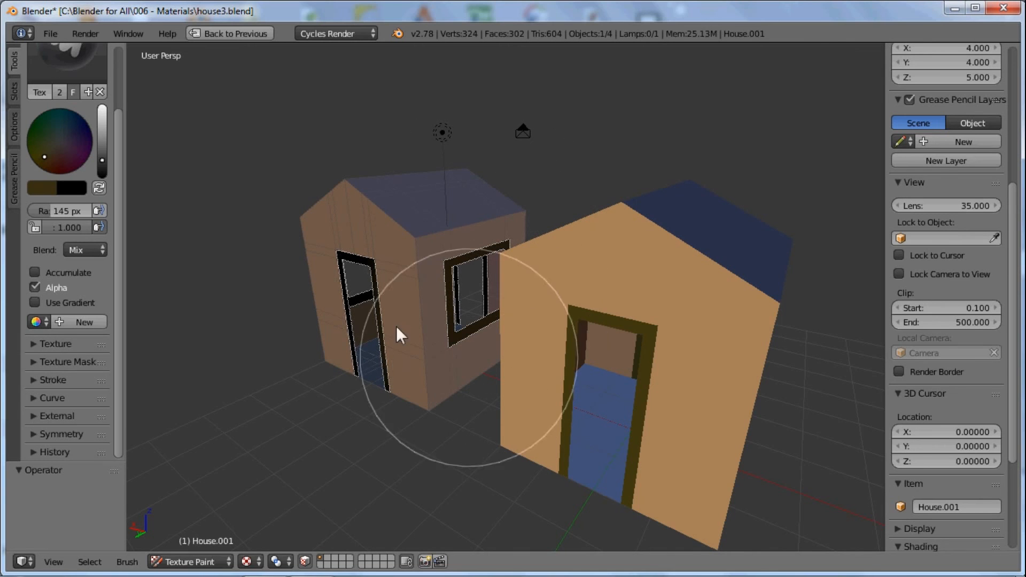
# Check the painted door and window frames from around both houses and switch the house from Texture Paint to Object Mode.
pyautogui.moveTo(284, 329)
pyautogui.mouseDown(button='middle')
pyautogui.moveTo(474, 325)
pyautogui.moveTo(349, 357)
pyautogui.moveTo(524, 374)
pyautogui.mouseUp(button='middle')
pyautogui.scroll(-3, 370, 326)
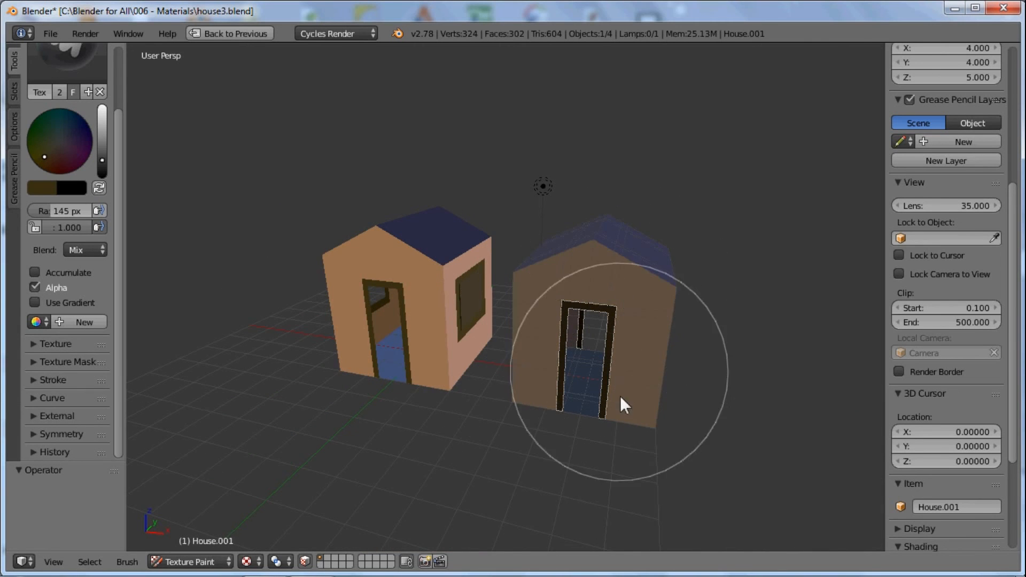
pyautogui.moveTo(578, 392); pyautogui.dragTo(366, 394, button='middle')
pyautogui.moveTo(459, 364); pyautogui.dragTo(310, 398, button='middle')
pyautogui.click(177, 560)
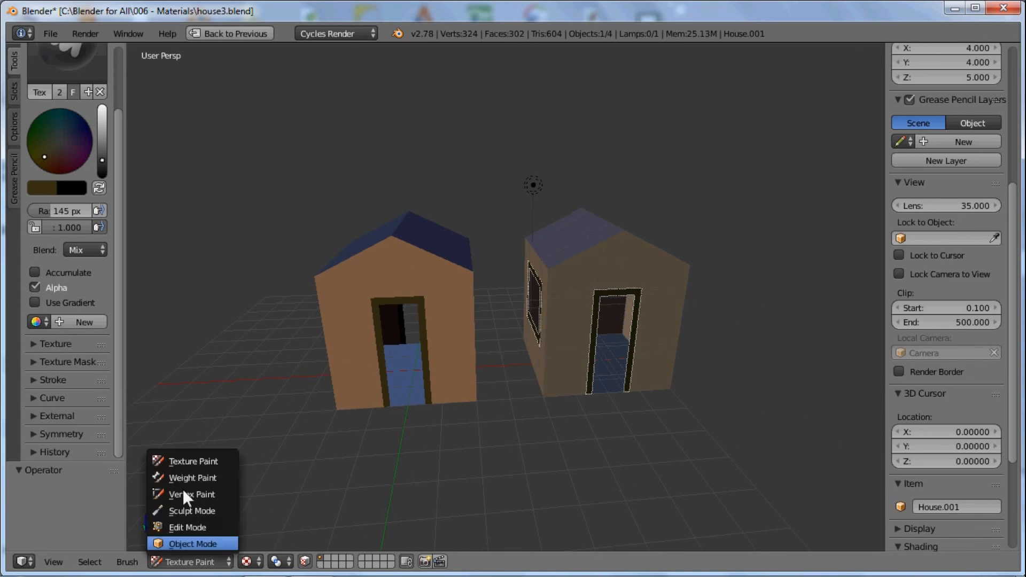
pyautogui.press('Return')
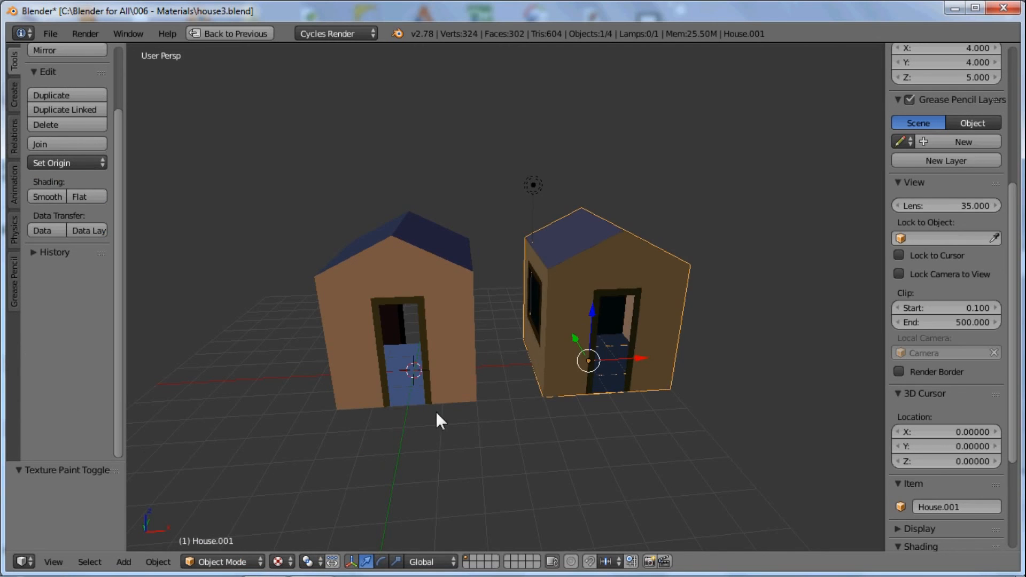
# Look over the finished house, restore the full editor layout and maximize the image editor to examine the painted House texture.
pyautogui.moveTo(435, 412); pyautogui.dragTo(488, 373, button='middle')
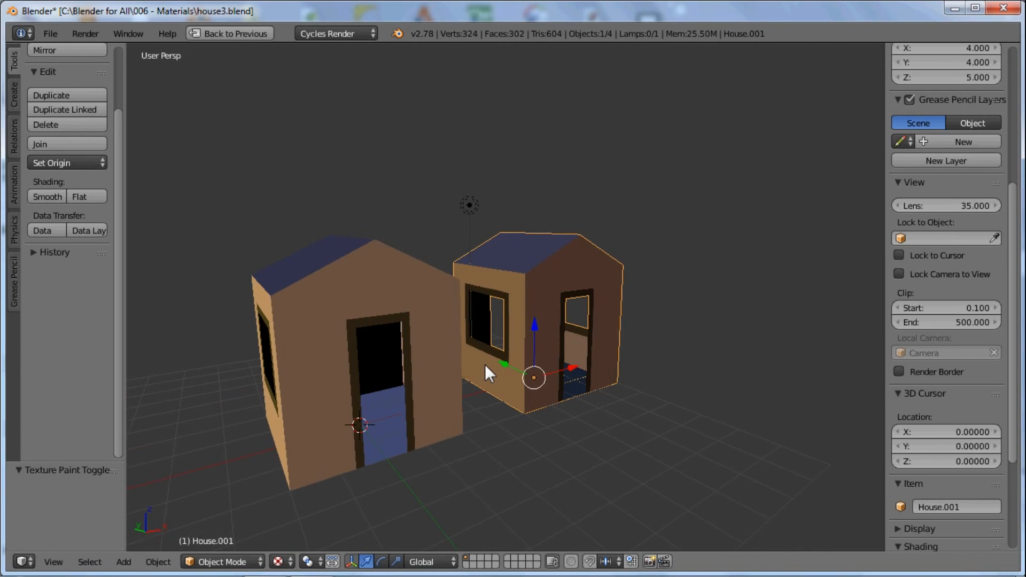
pyautogui.hotkey('ctrl', 'Up')
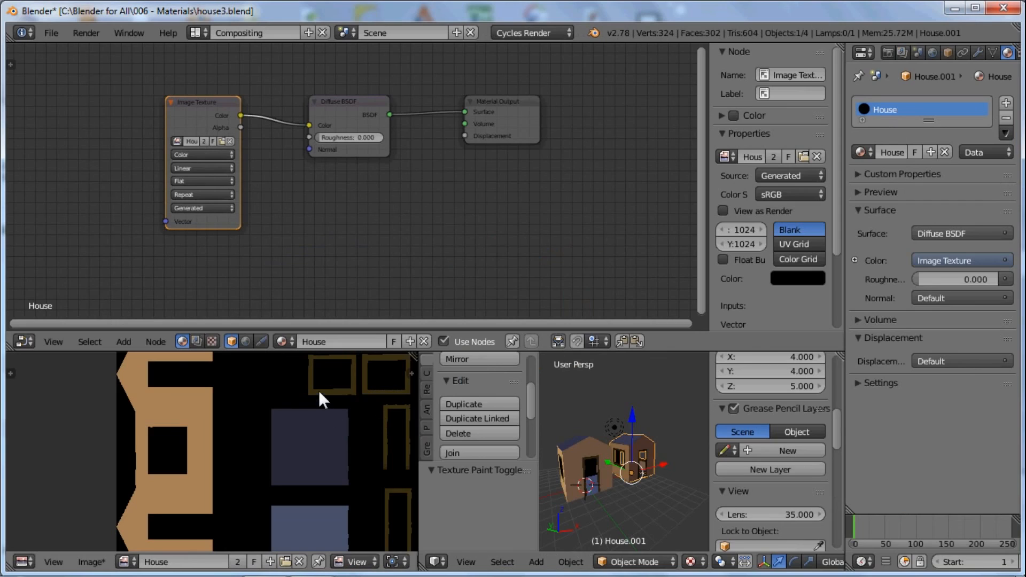
pyautogui.hotkey('ctrl', 'Up')
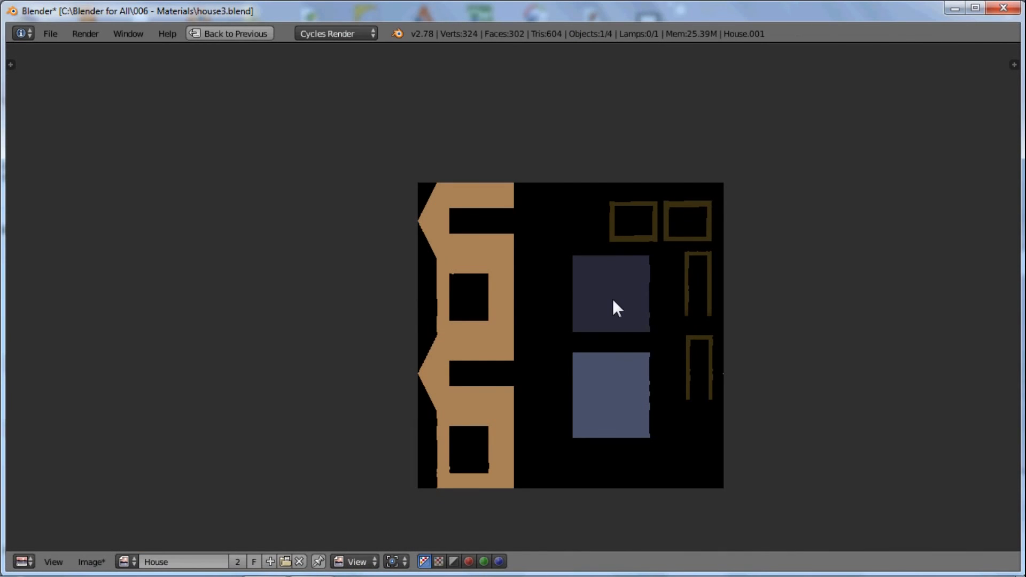